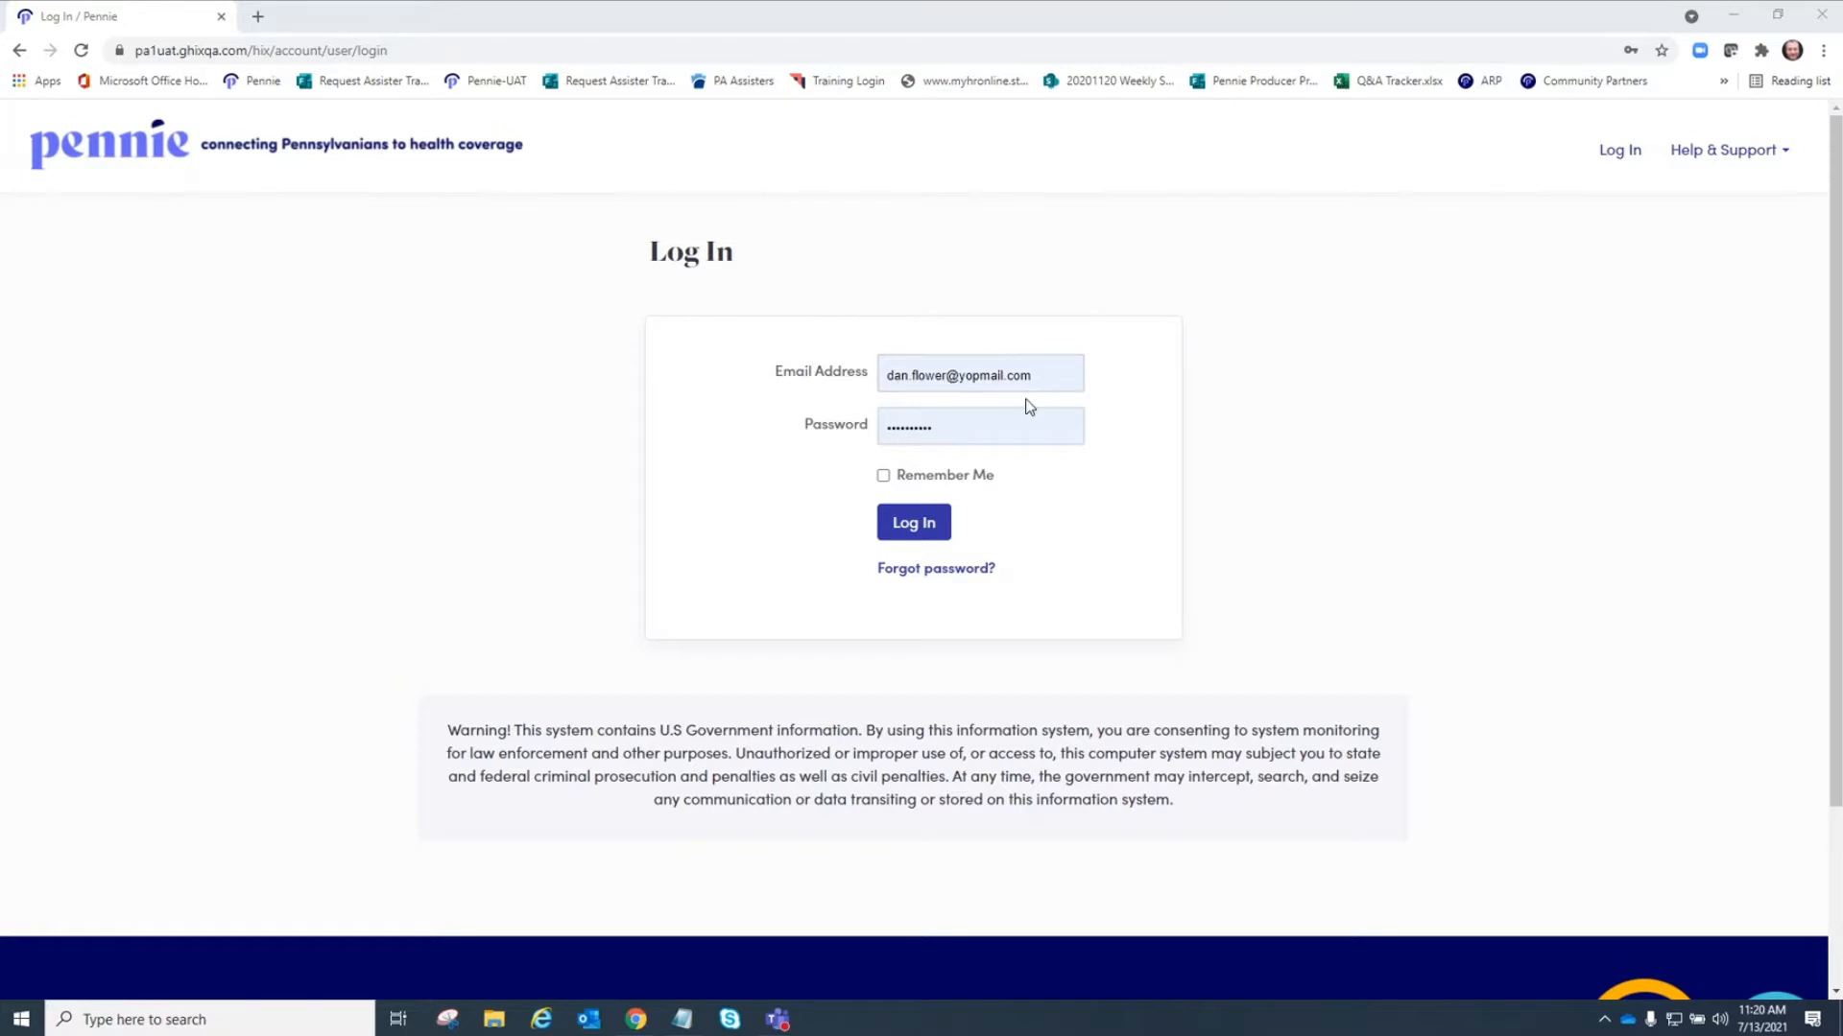
# Try to log in with the saved agent e-mail and password.
pyautogui.click(926, 434)
pyautogui.click(931, 533)
pyautogui.click(916, 535)
# Visit pennie.com in a new tab and close that tab again.
pyautogui.click(257, 16)
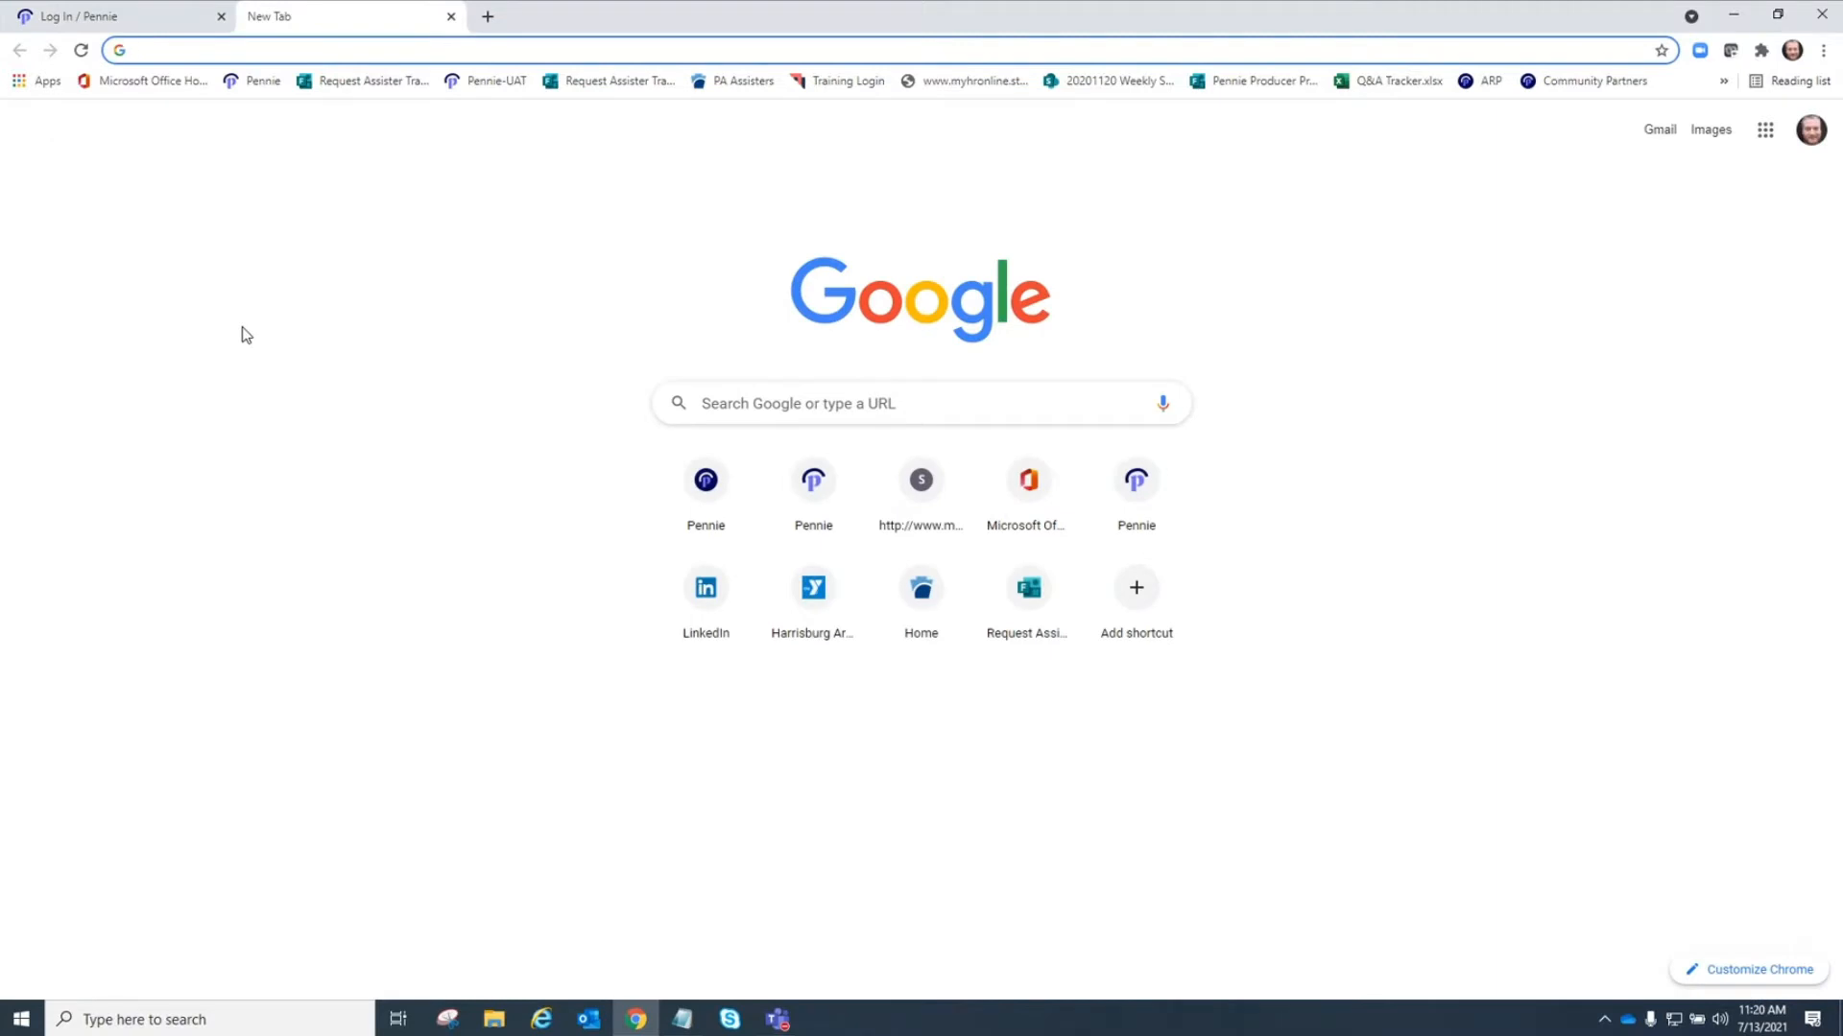
pyautogui.write('pen')
pyautogui.press('Return')
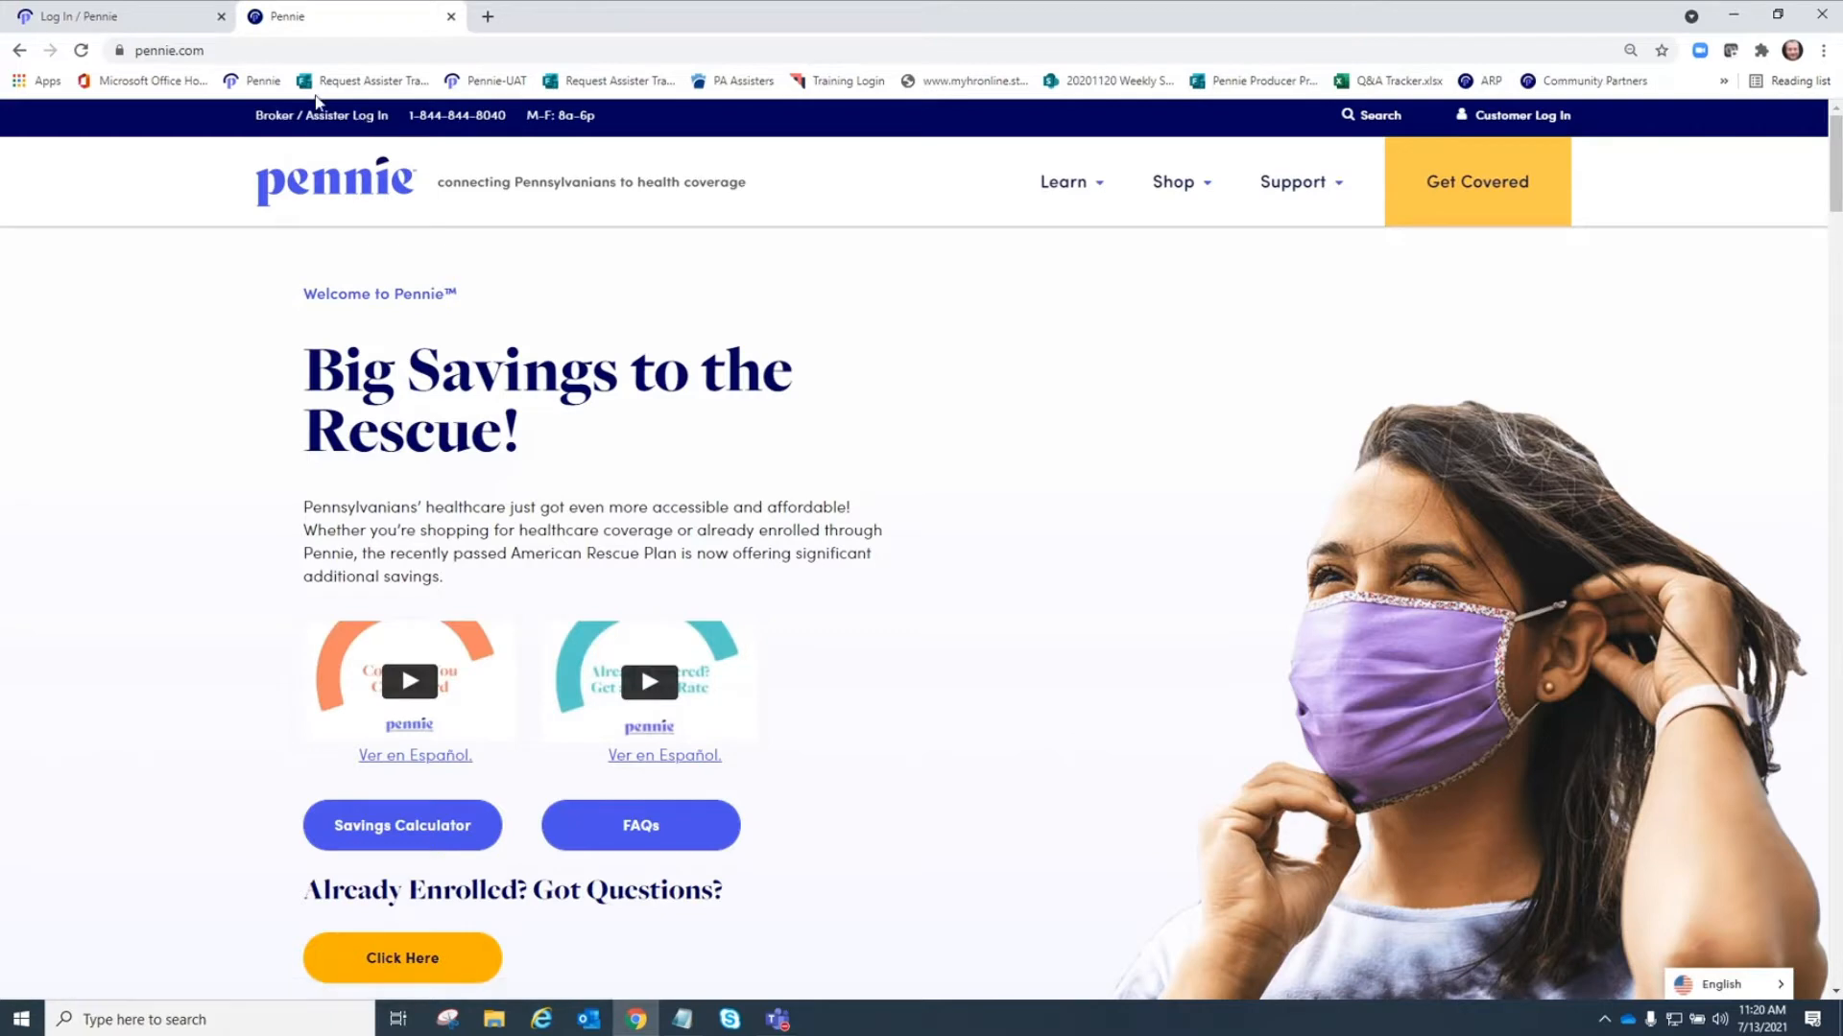
pyautogui.click(451, 17)
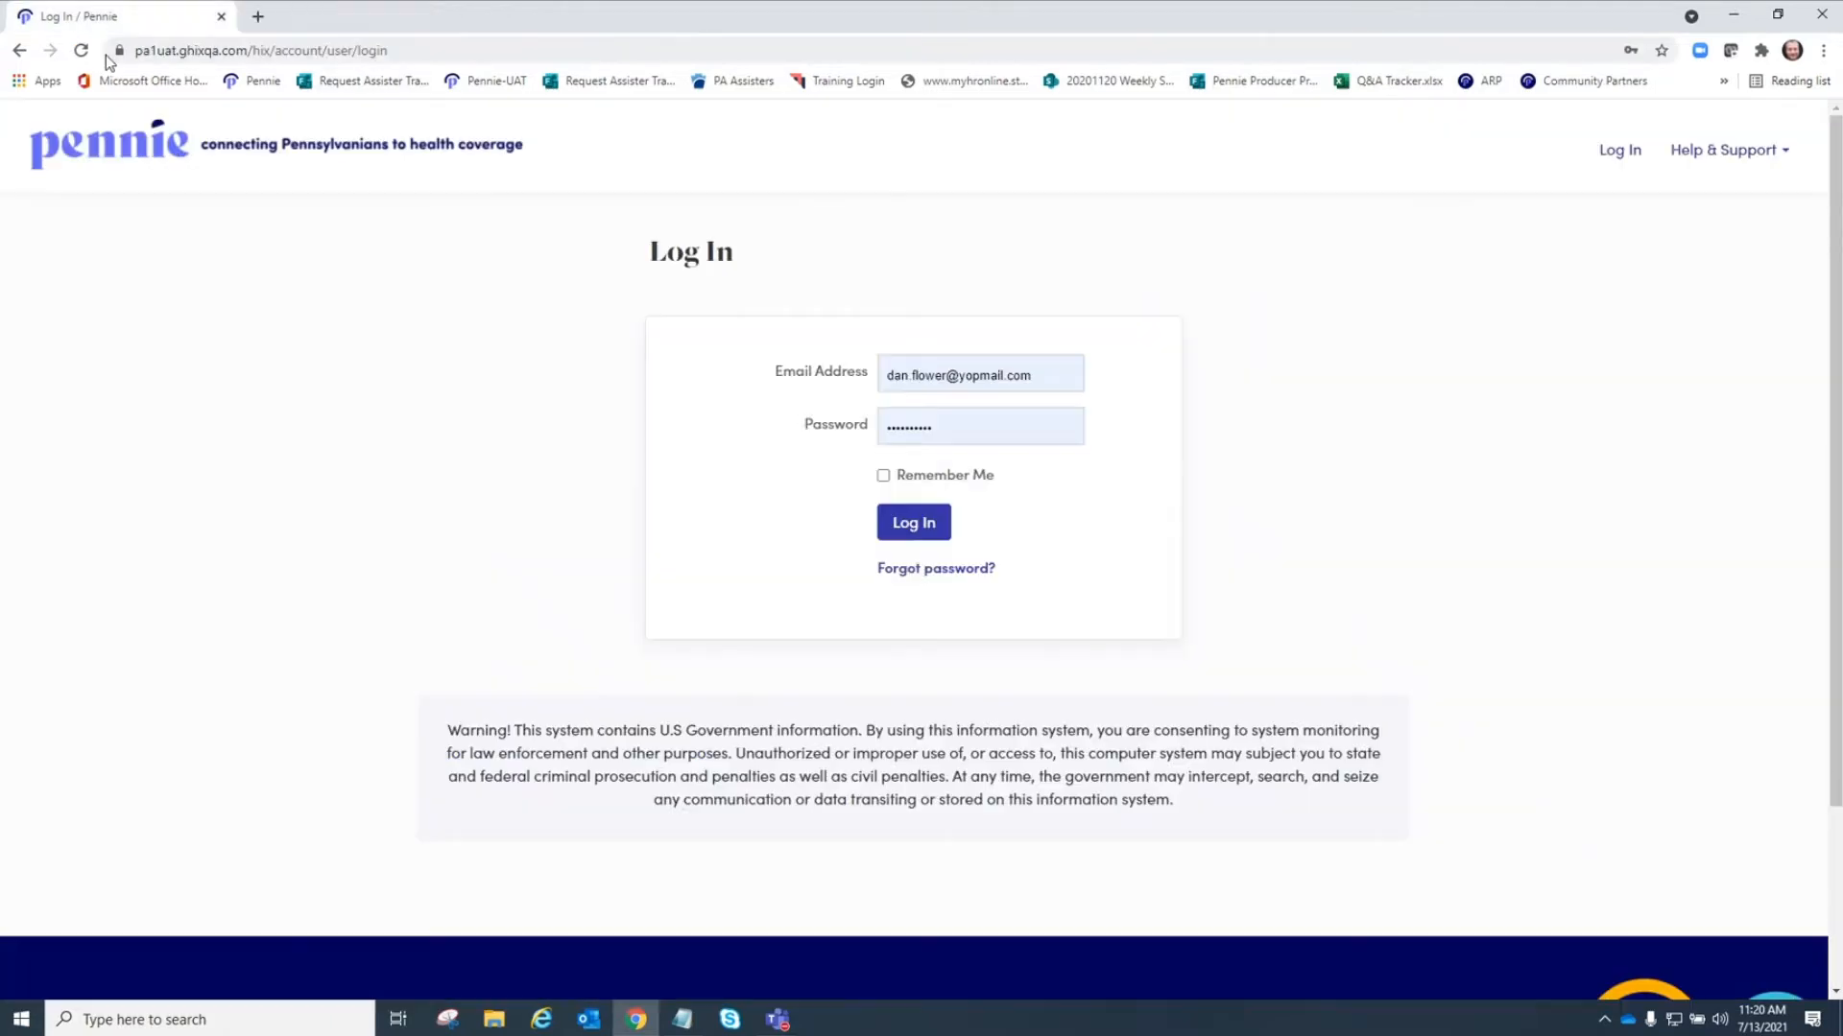
# Log in to the agent portal with the saved credentials.
pyautogui.click(946, 428)
pyautogui.click(910, 521)
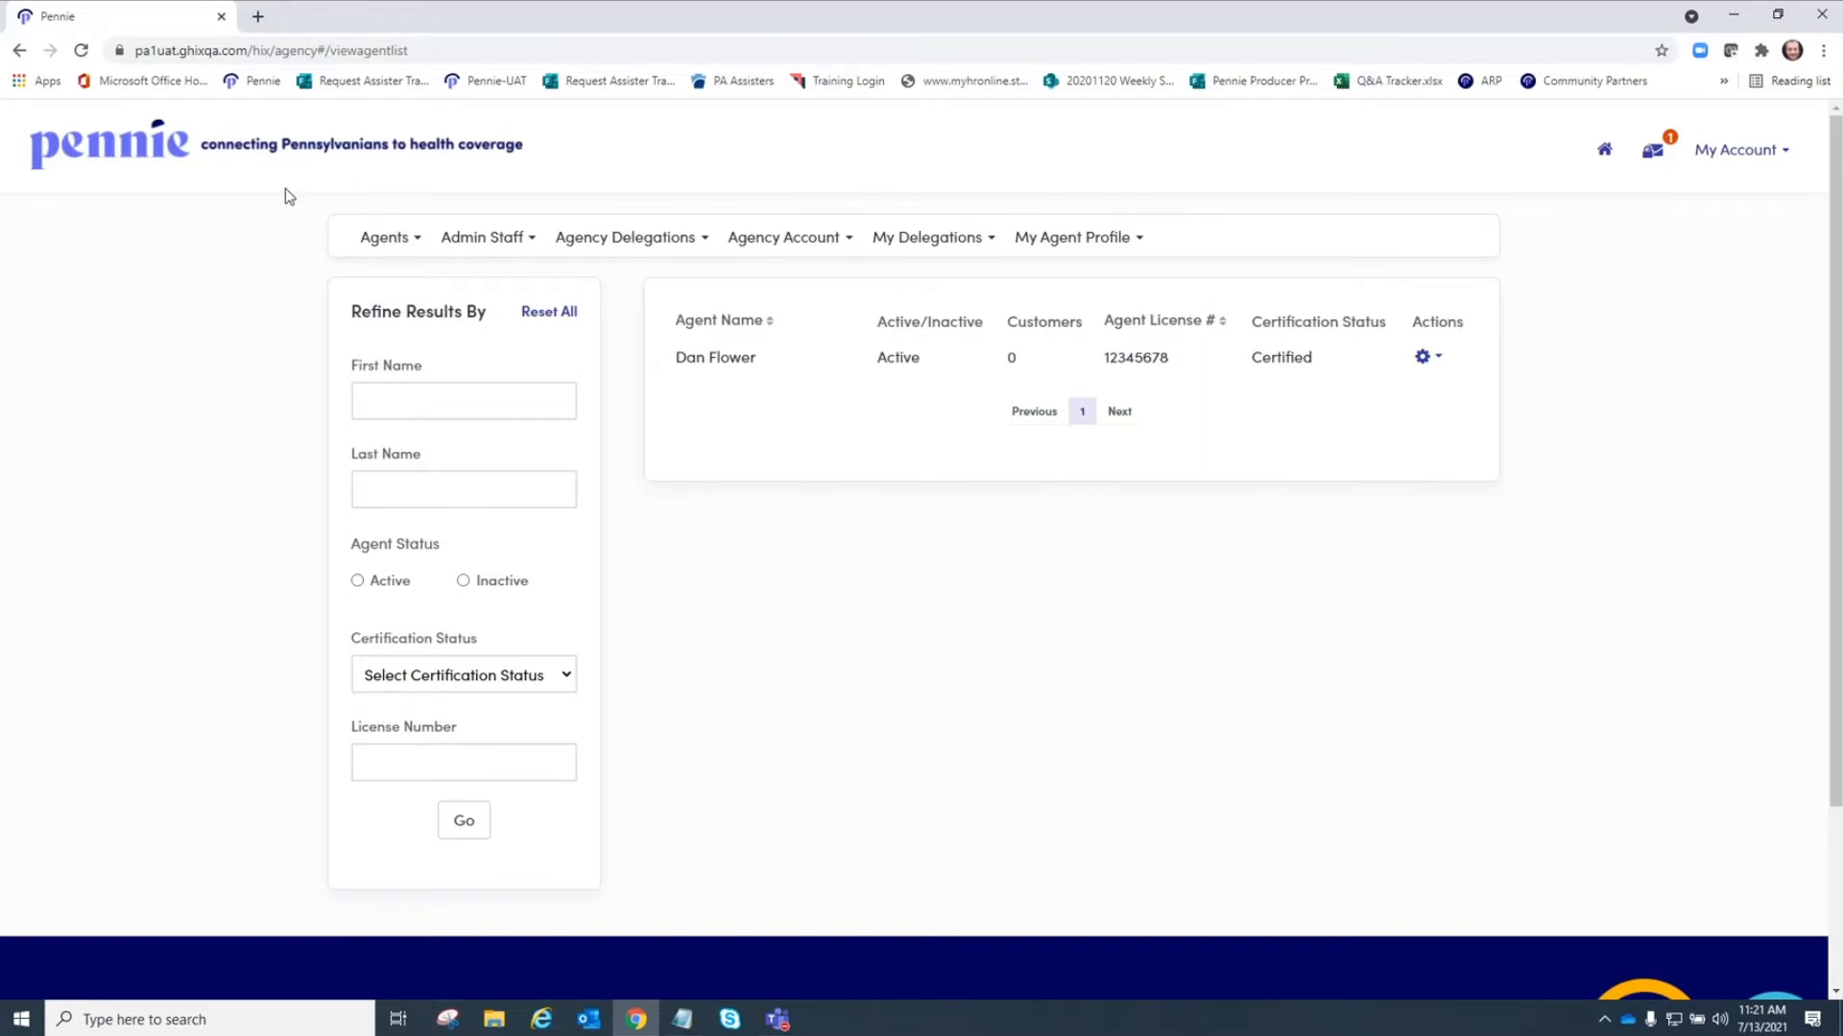
# Open the agent list and edit the only listed agent's record.
pyautogui.click(418, 245)
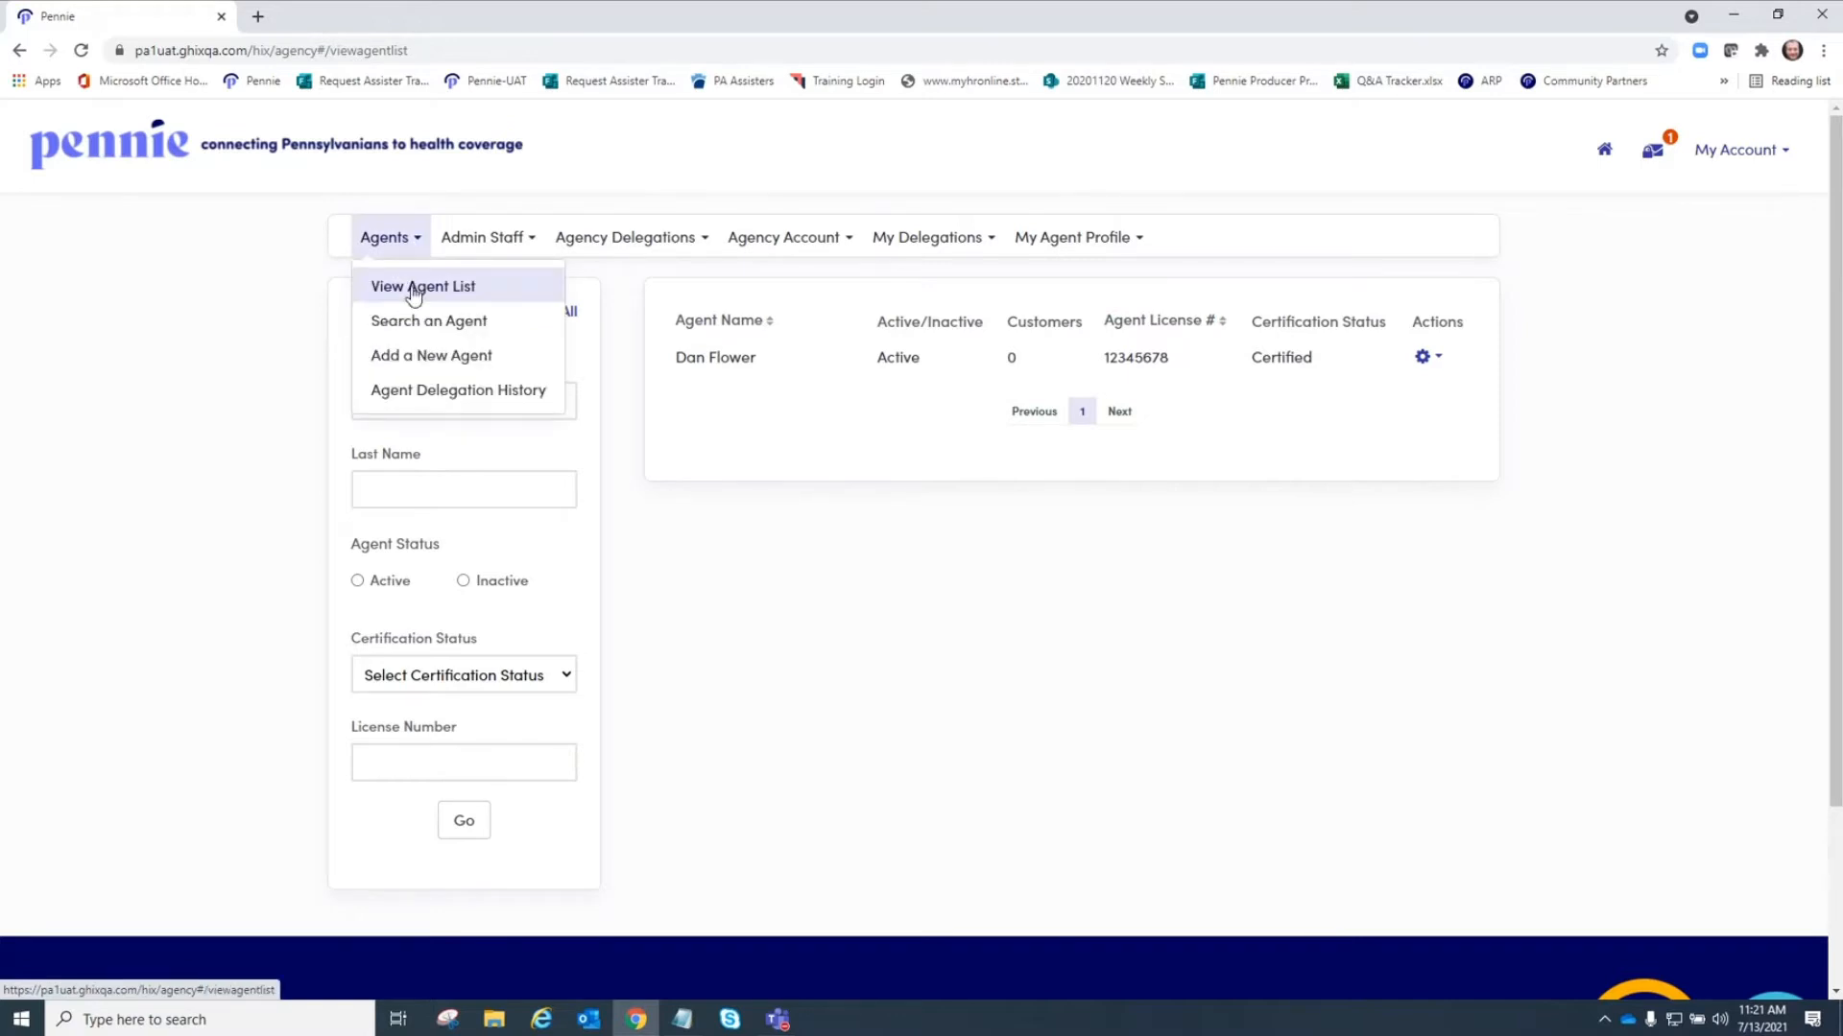
pyautogui.click(413, 291)
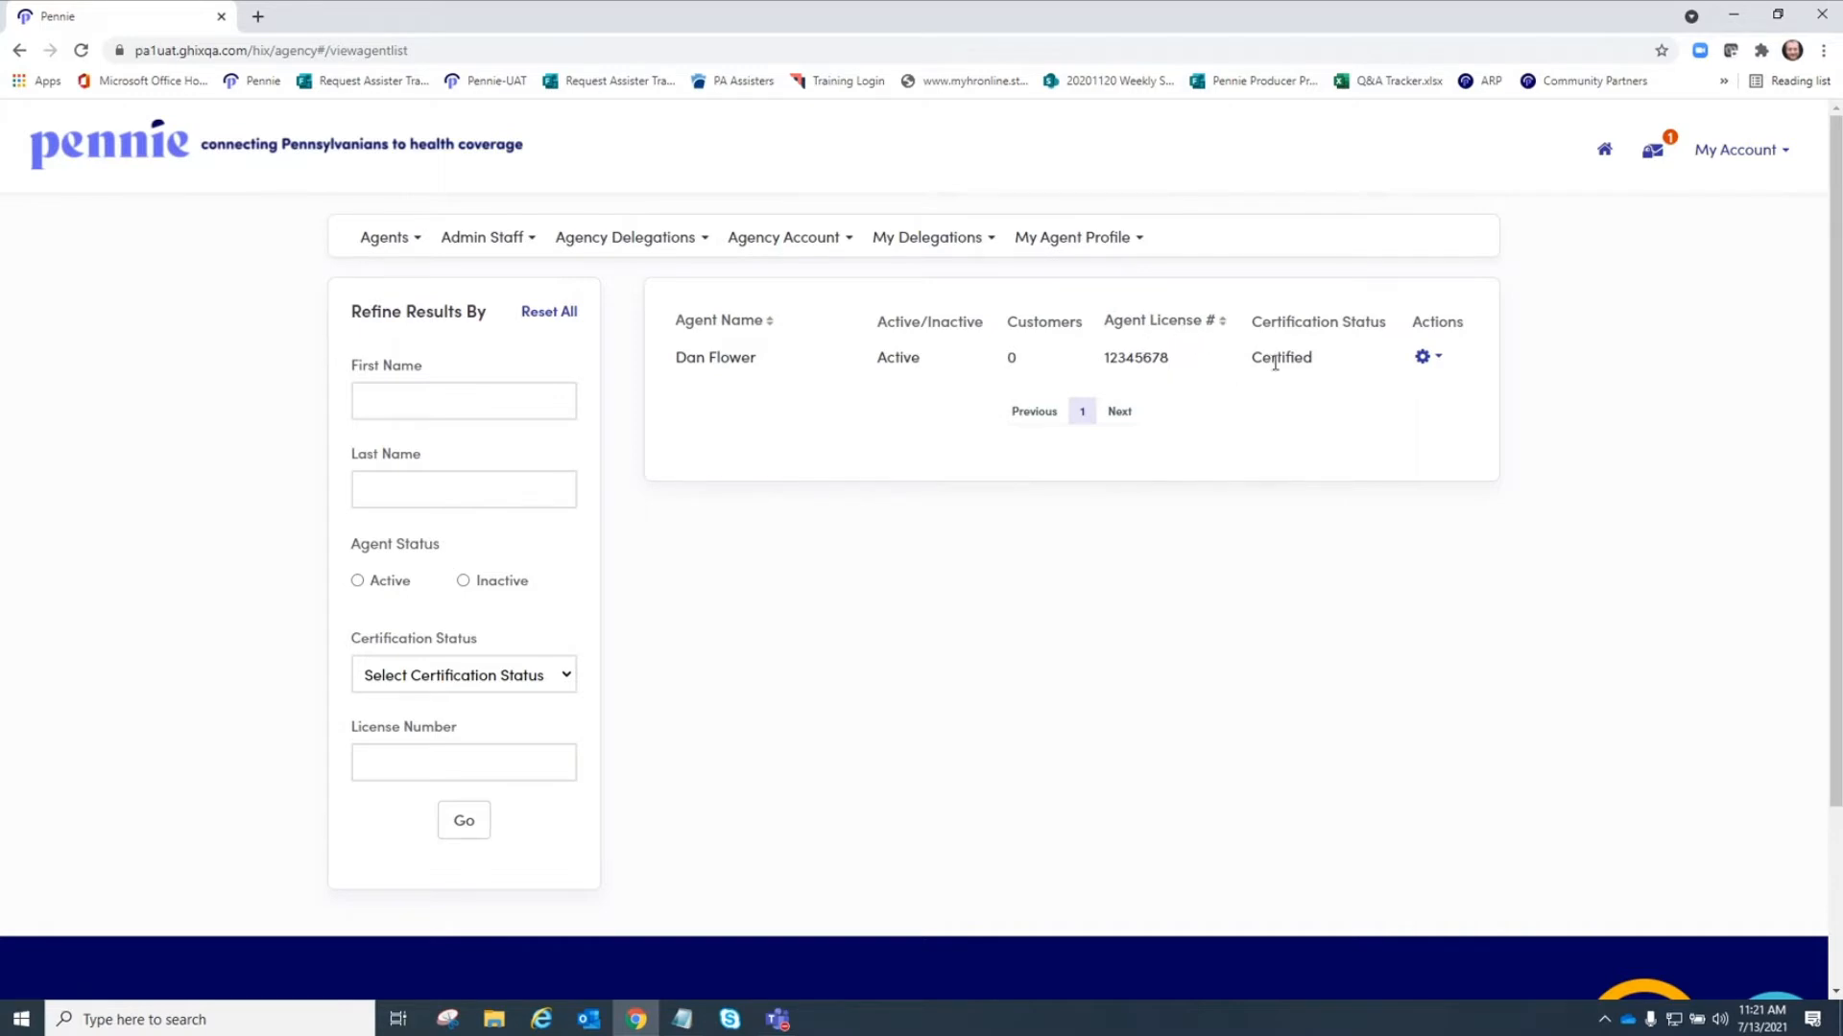
pyautogui.click(1436, 359)
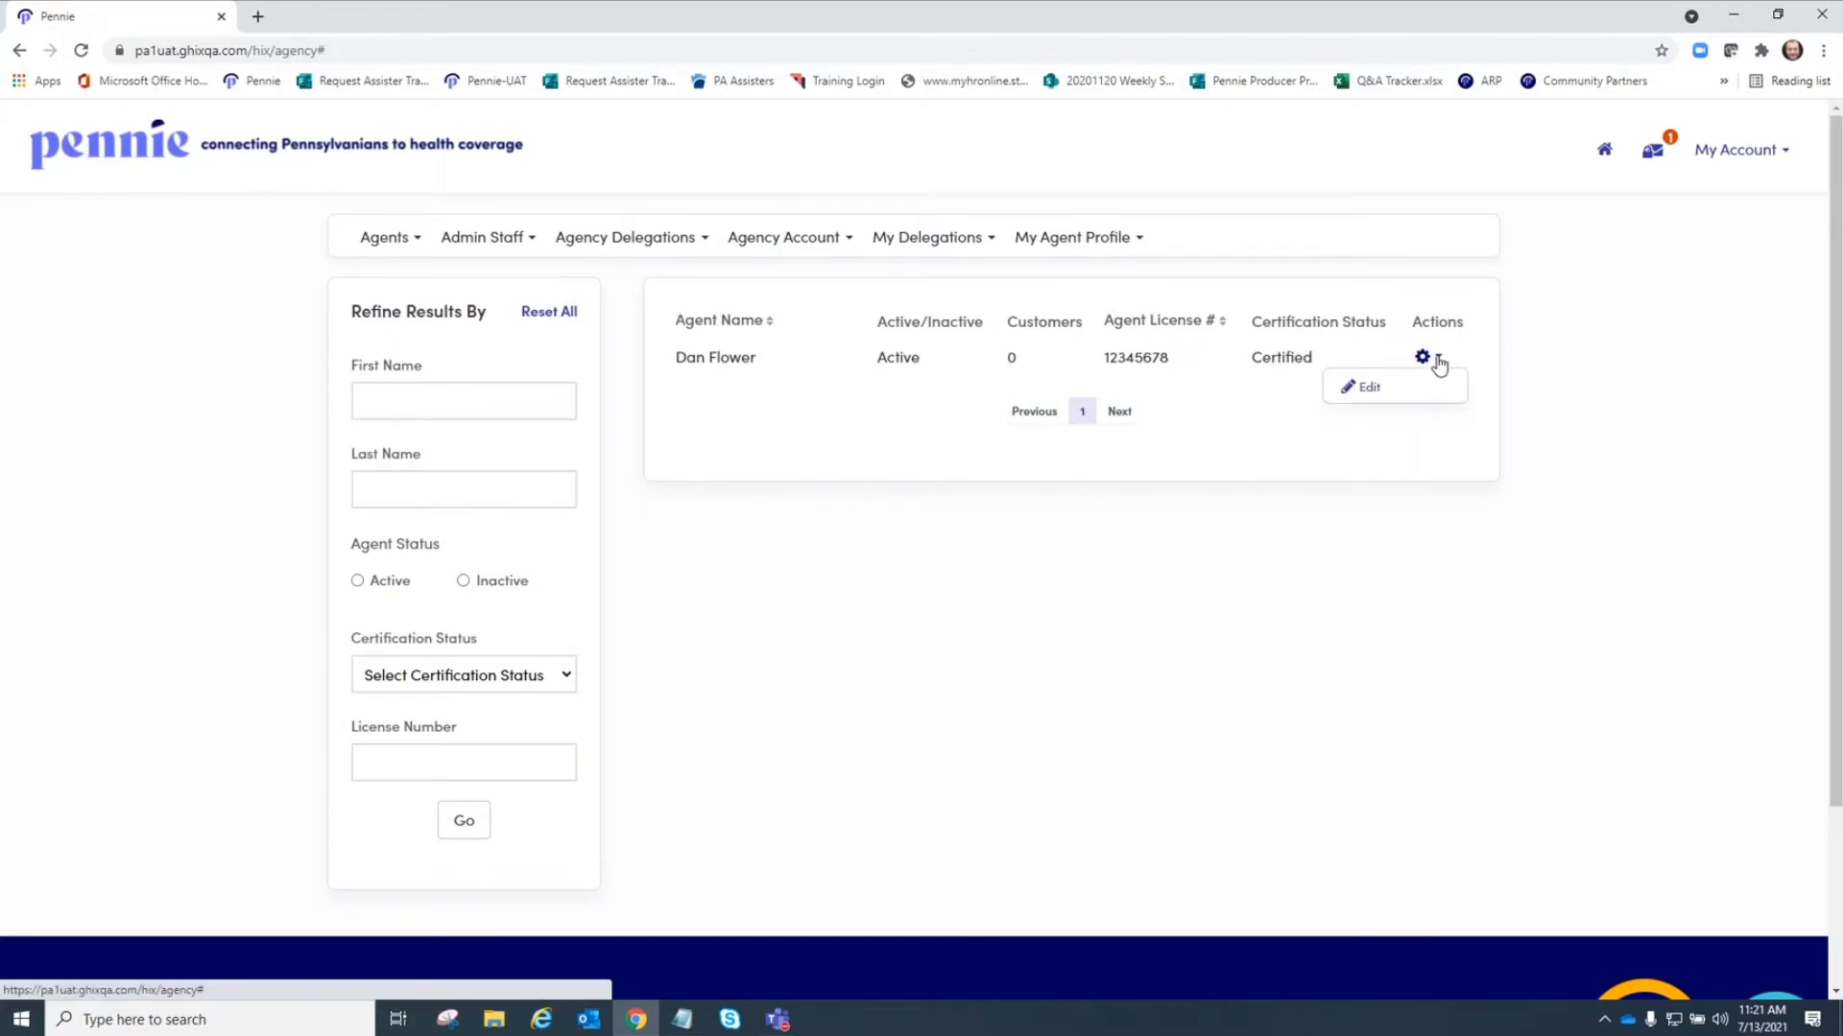
pyautogui.click(1374, 389)
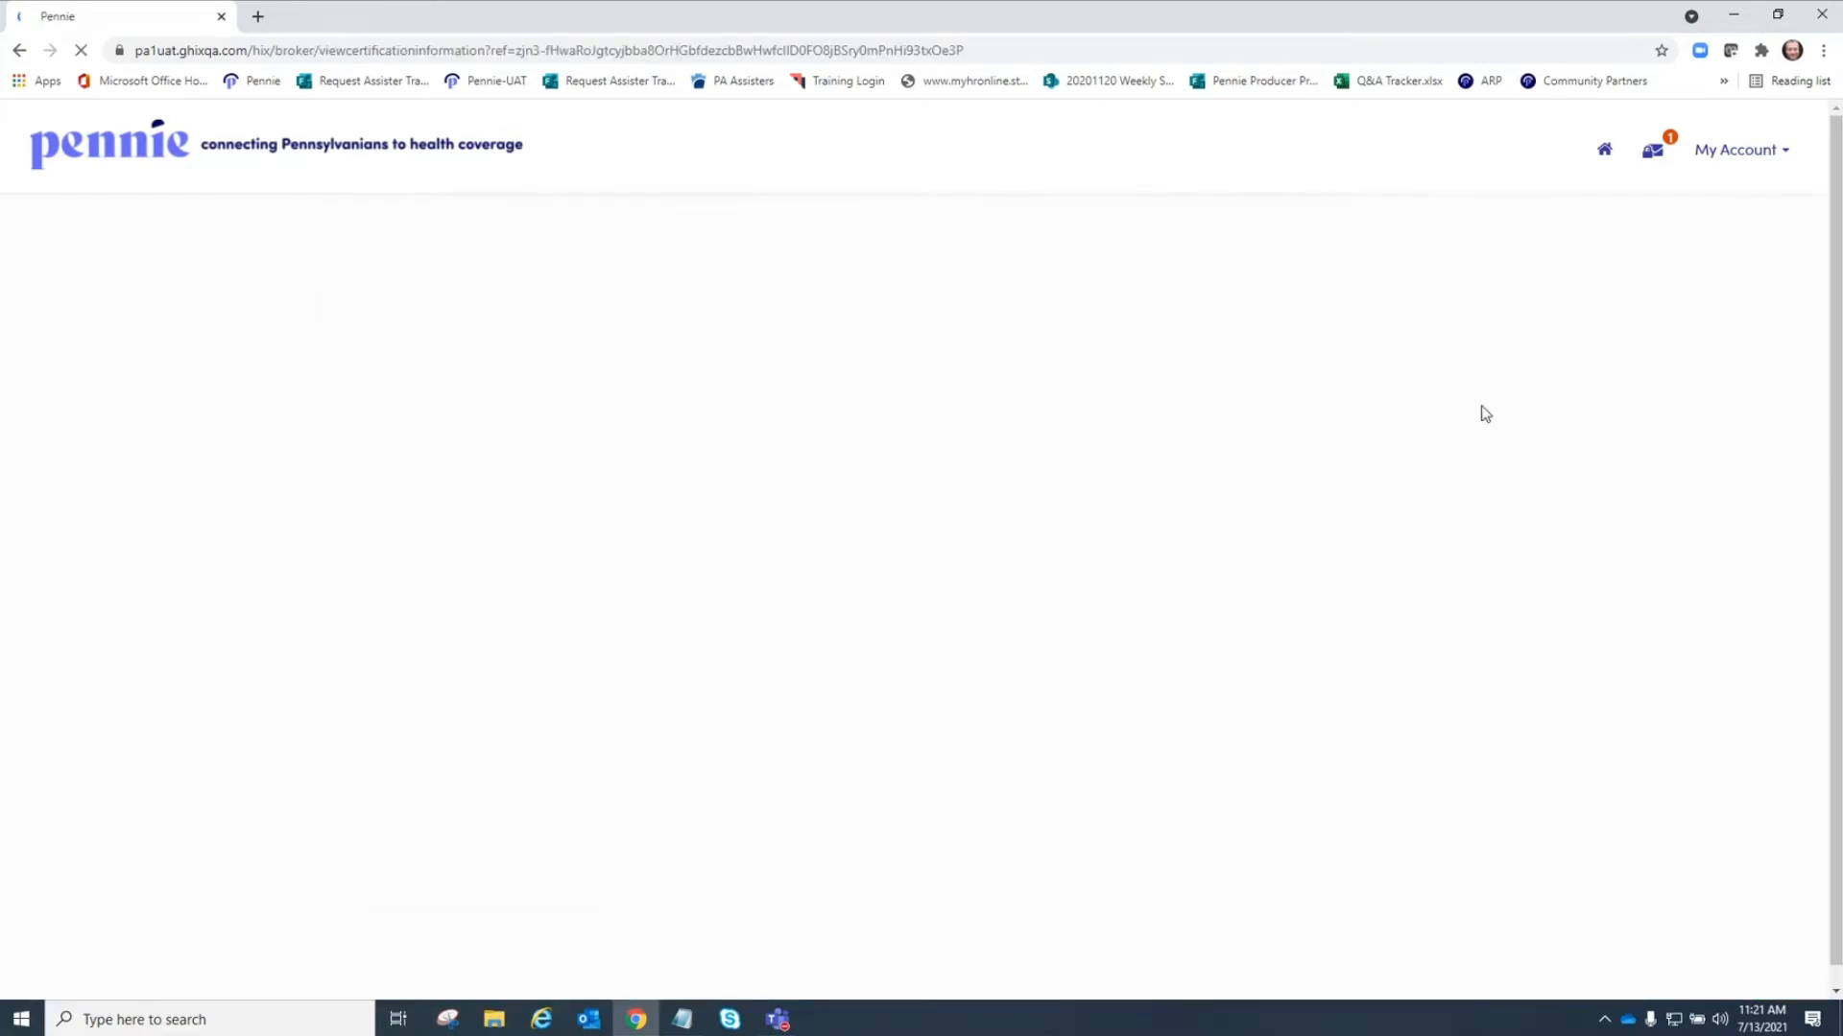
# Scroll through the agent's information details and business addresses.
pyautogui.scroll(-1, 1350, 474)
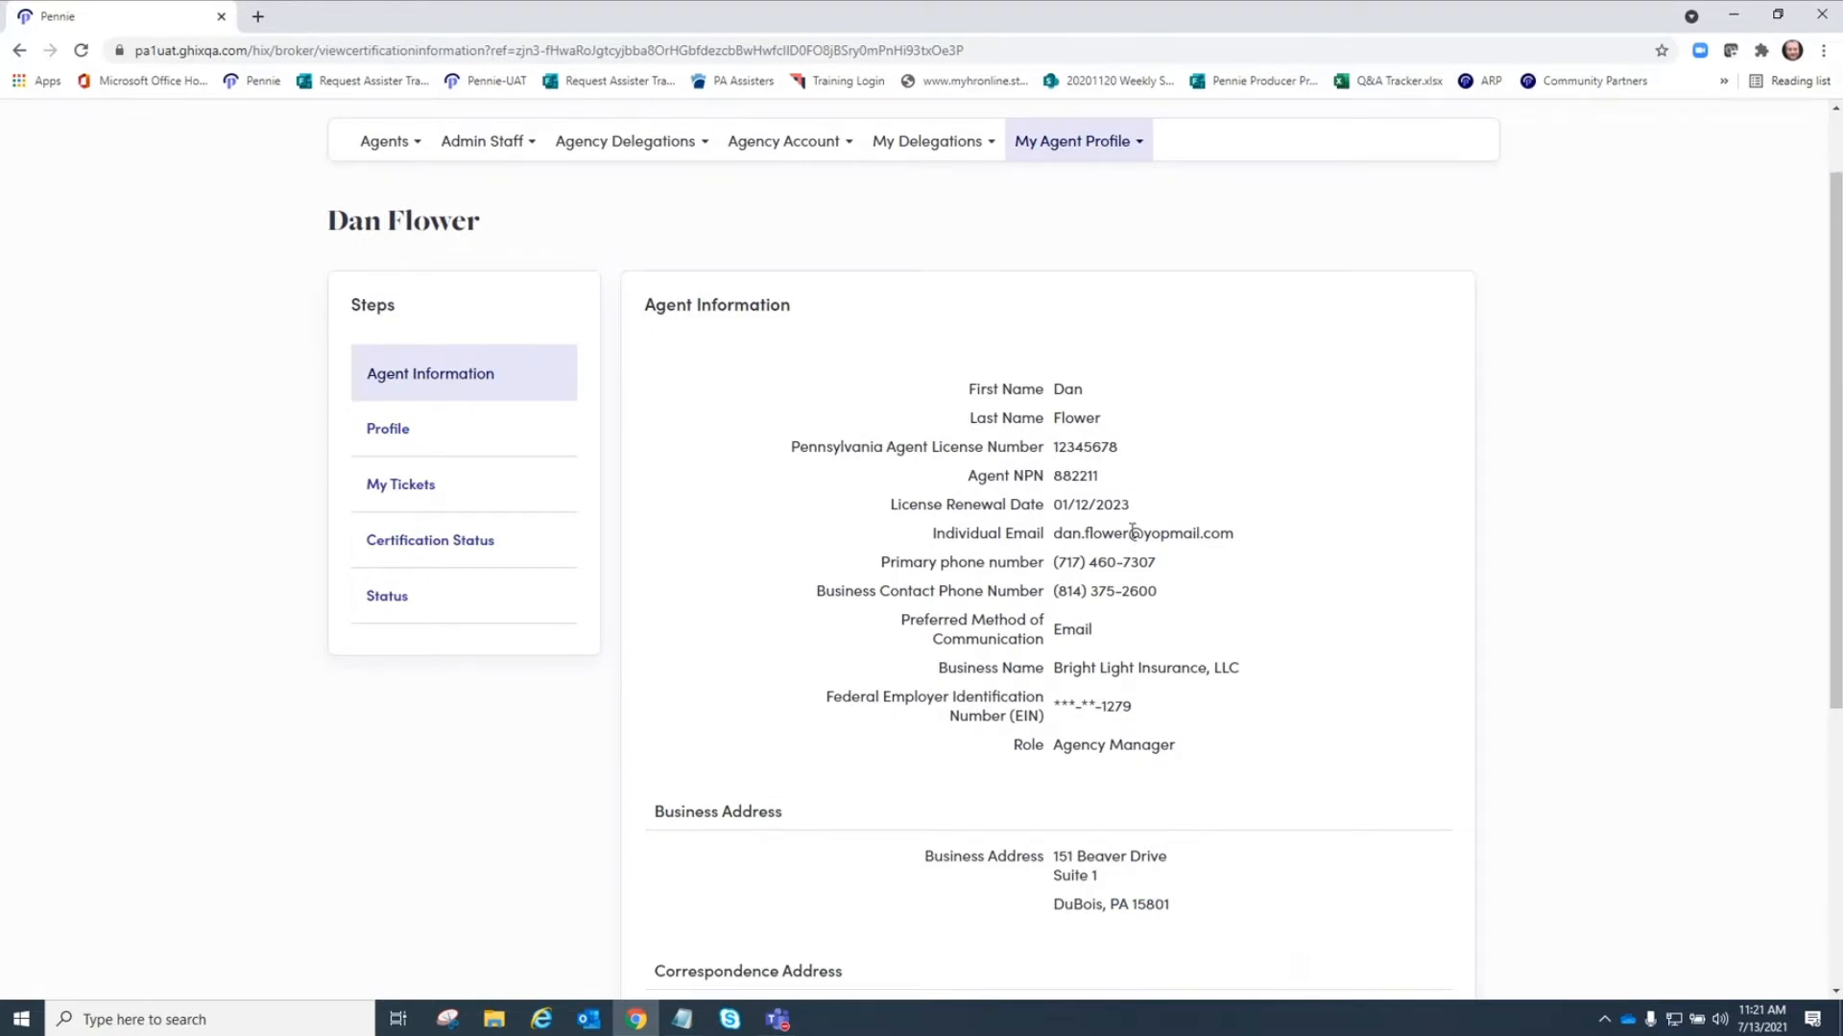
pyautogui.scroll(-2, 1267, 729)
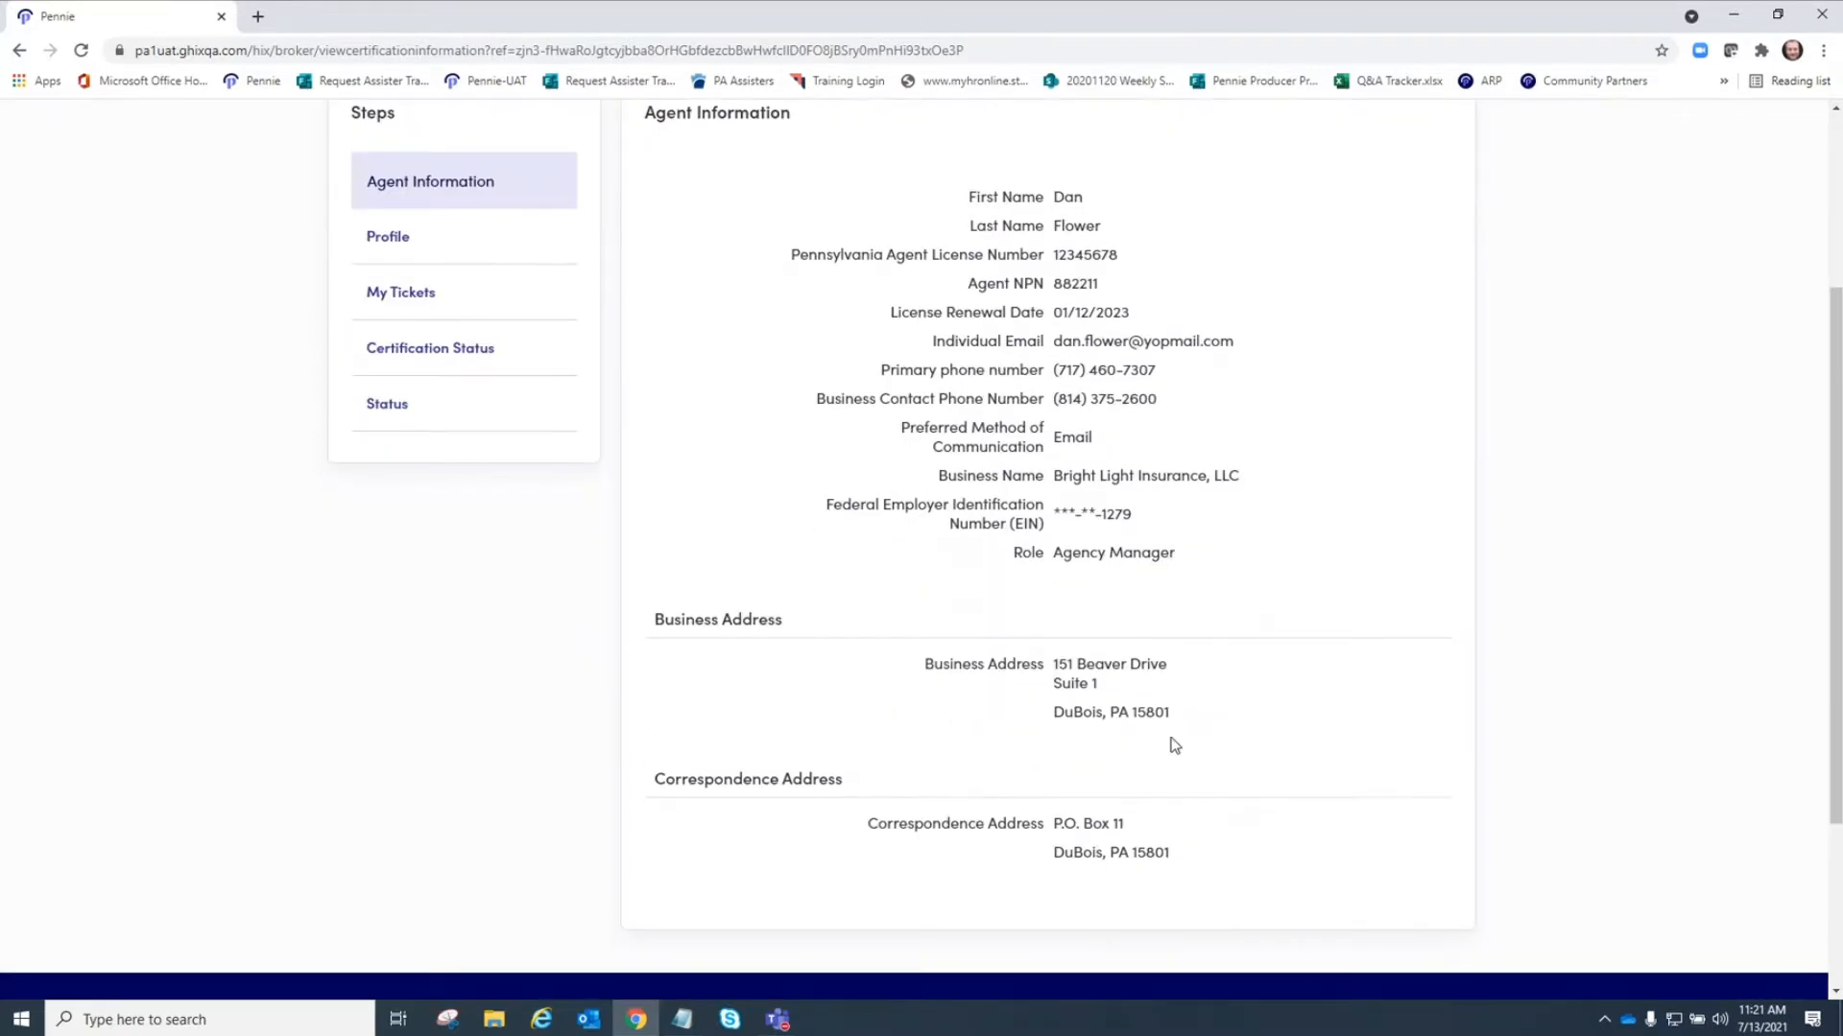
pyautogui.scroll(2, 1254, 411)
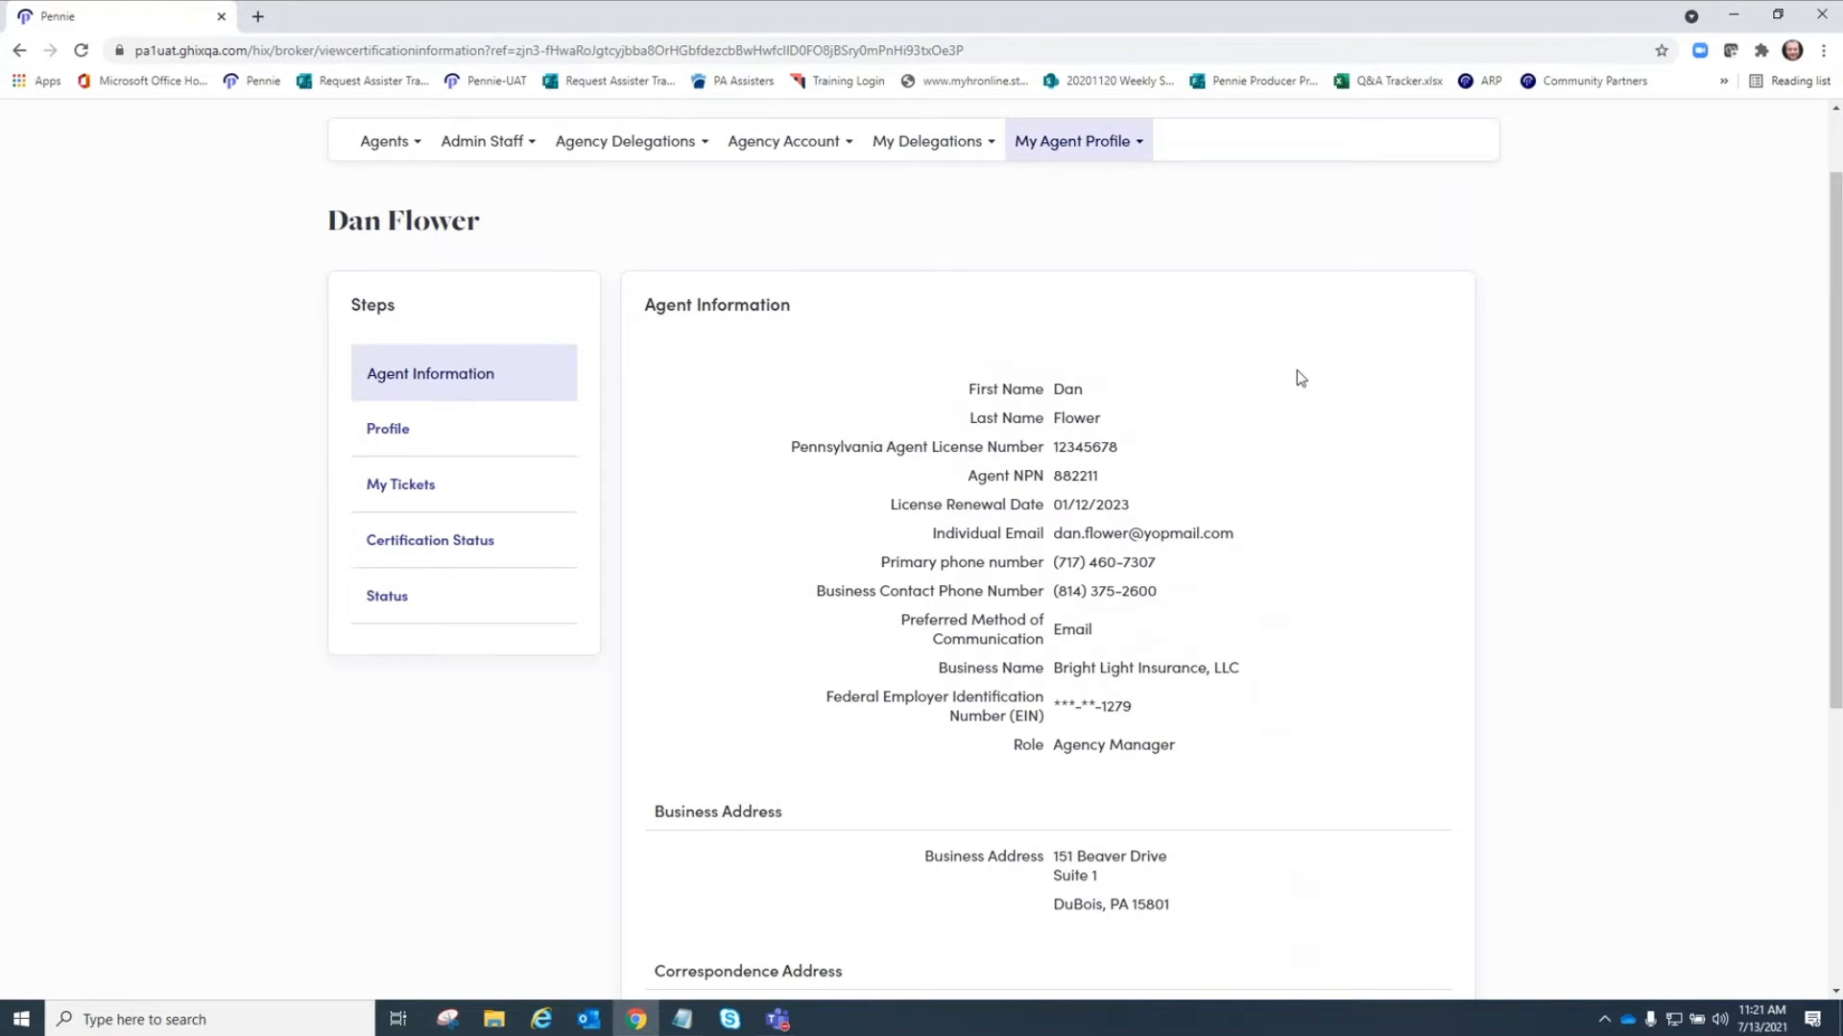
# Open the agent's Profile section in edit mode and review its fields.
pyautogui.click(394, 428)
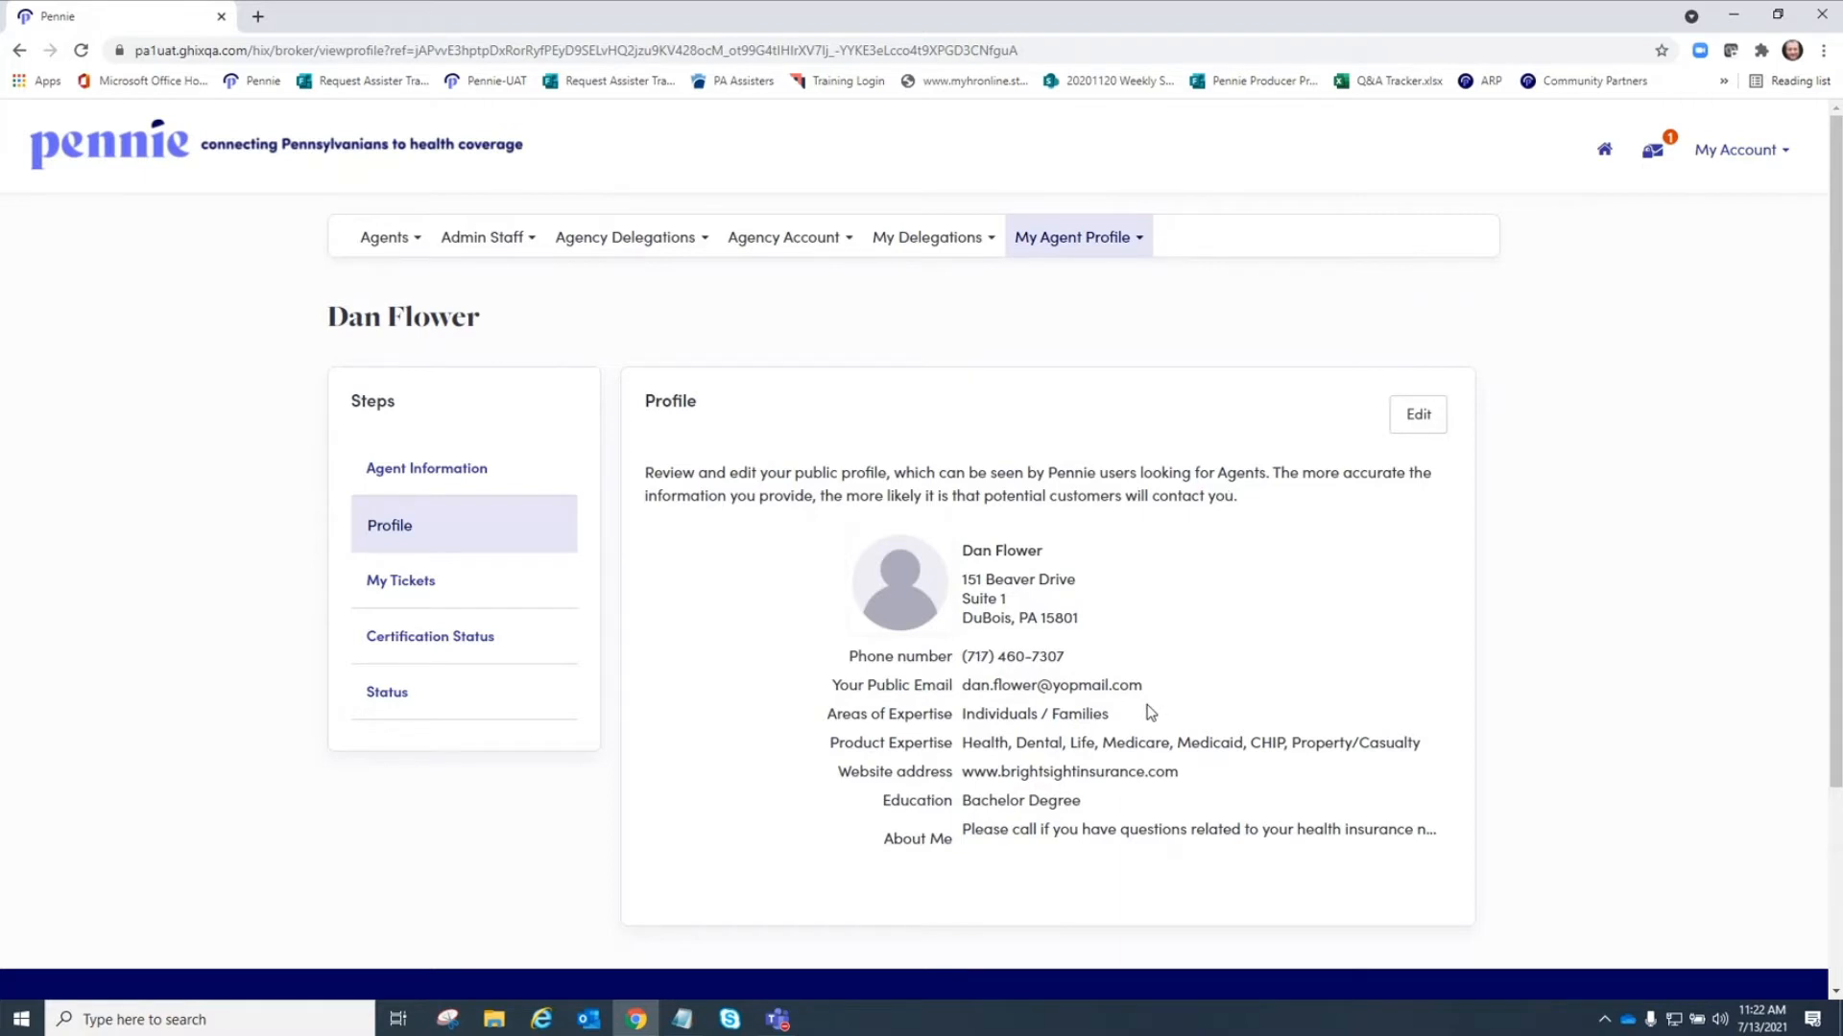
pyautogui.click(1411, 421)
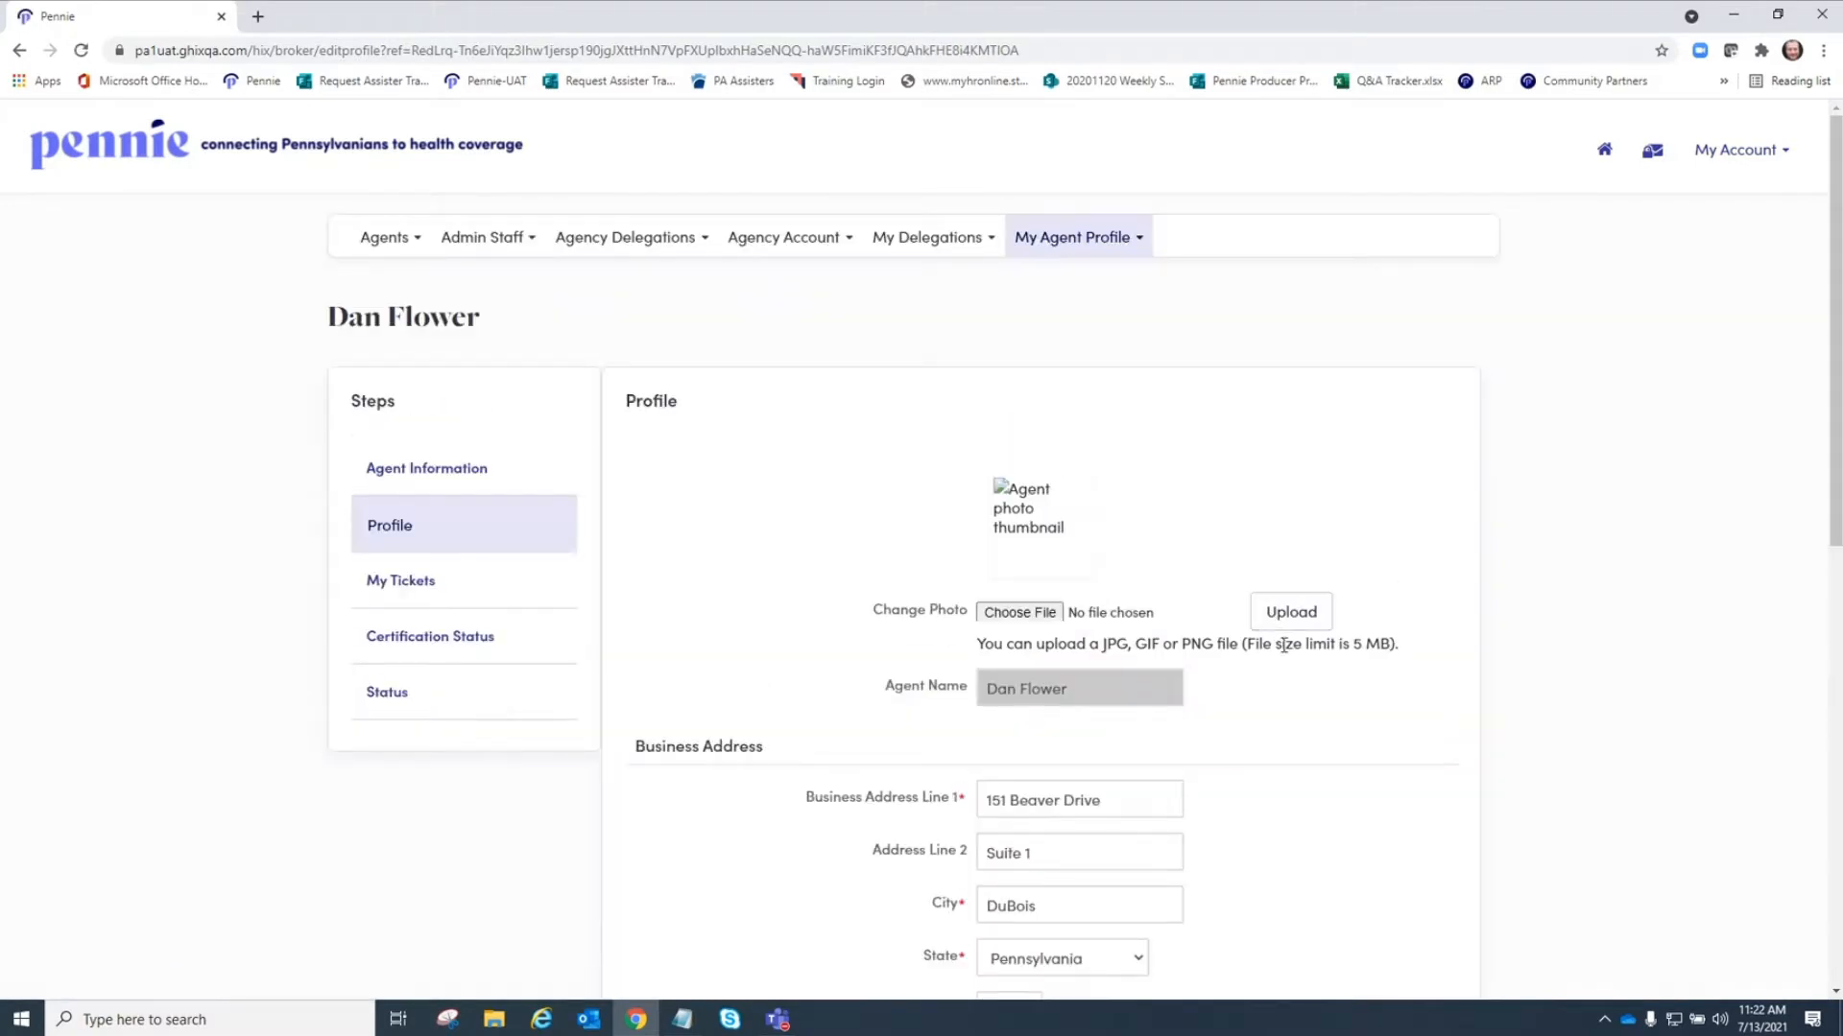
pyautogui.scroll(-5, 1272, 628)
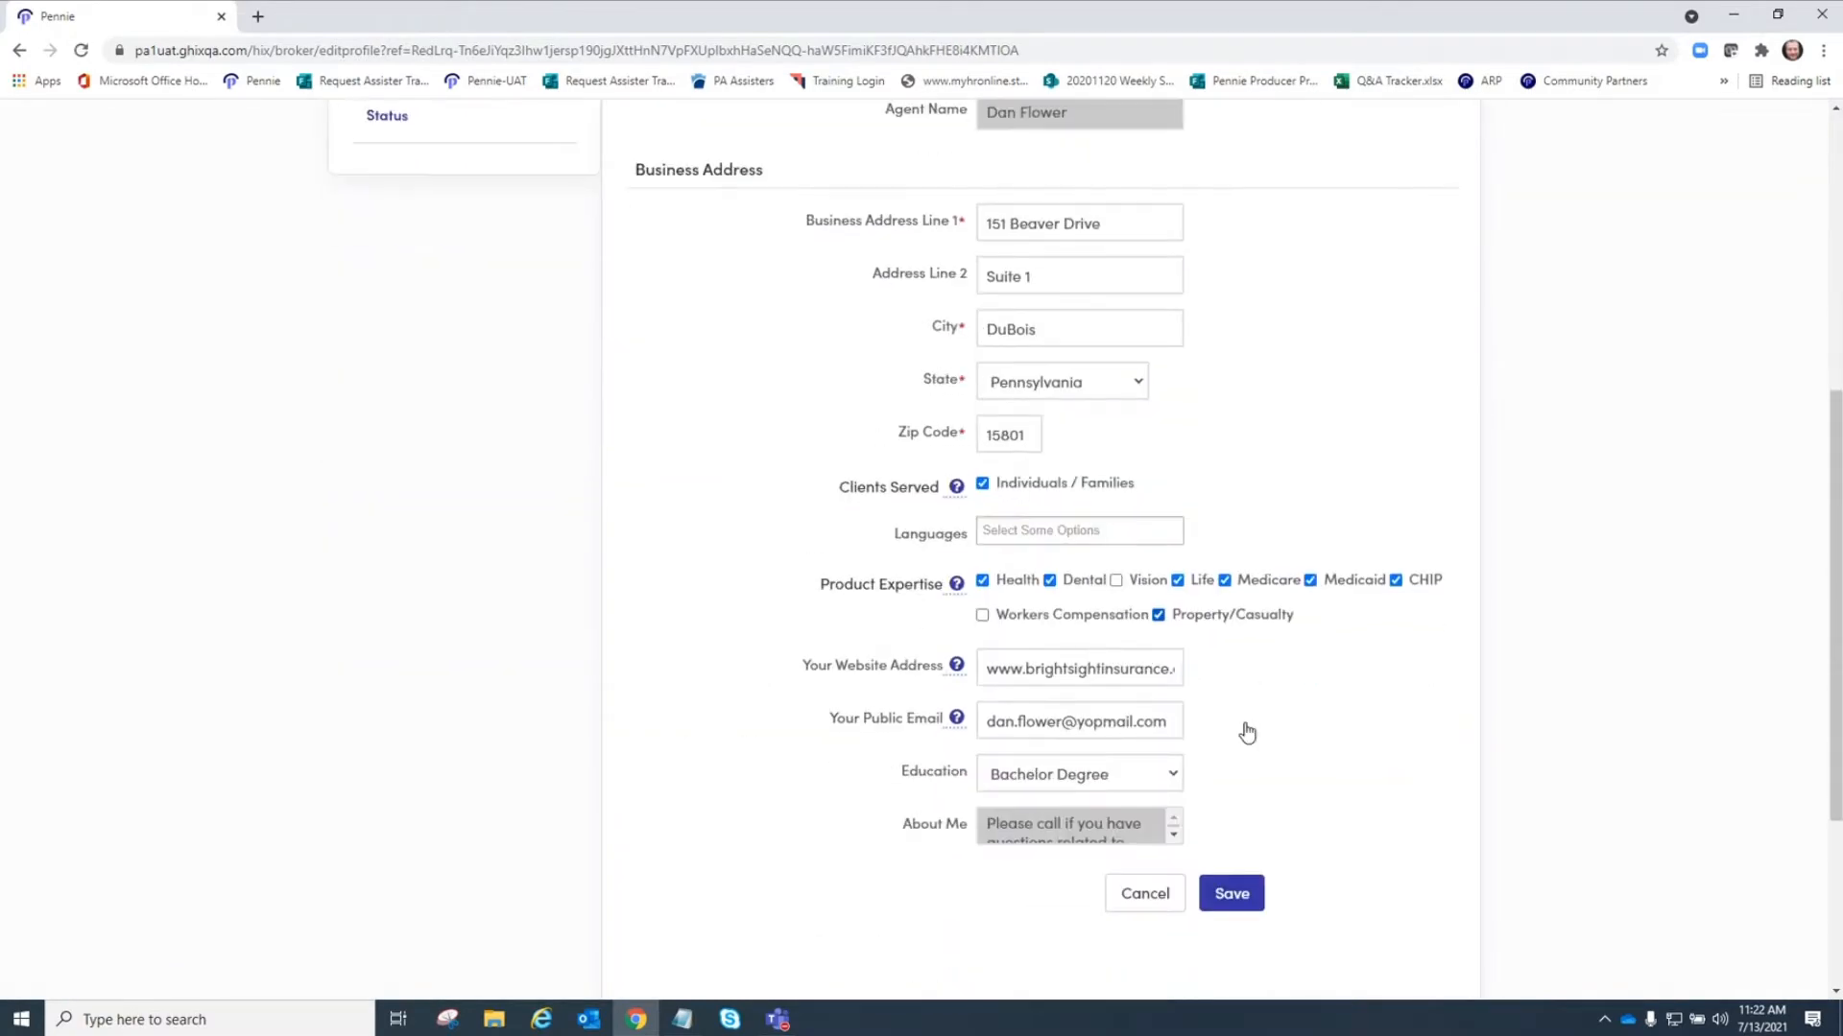
pyautogui.scroll(5, 1269, 722)
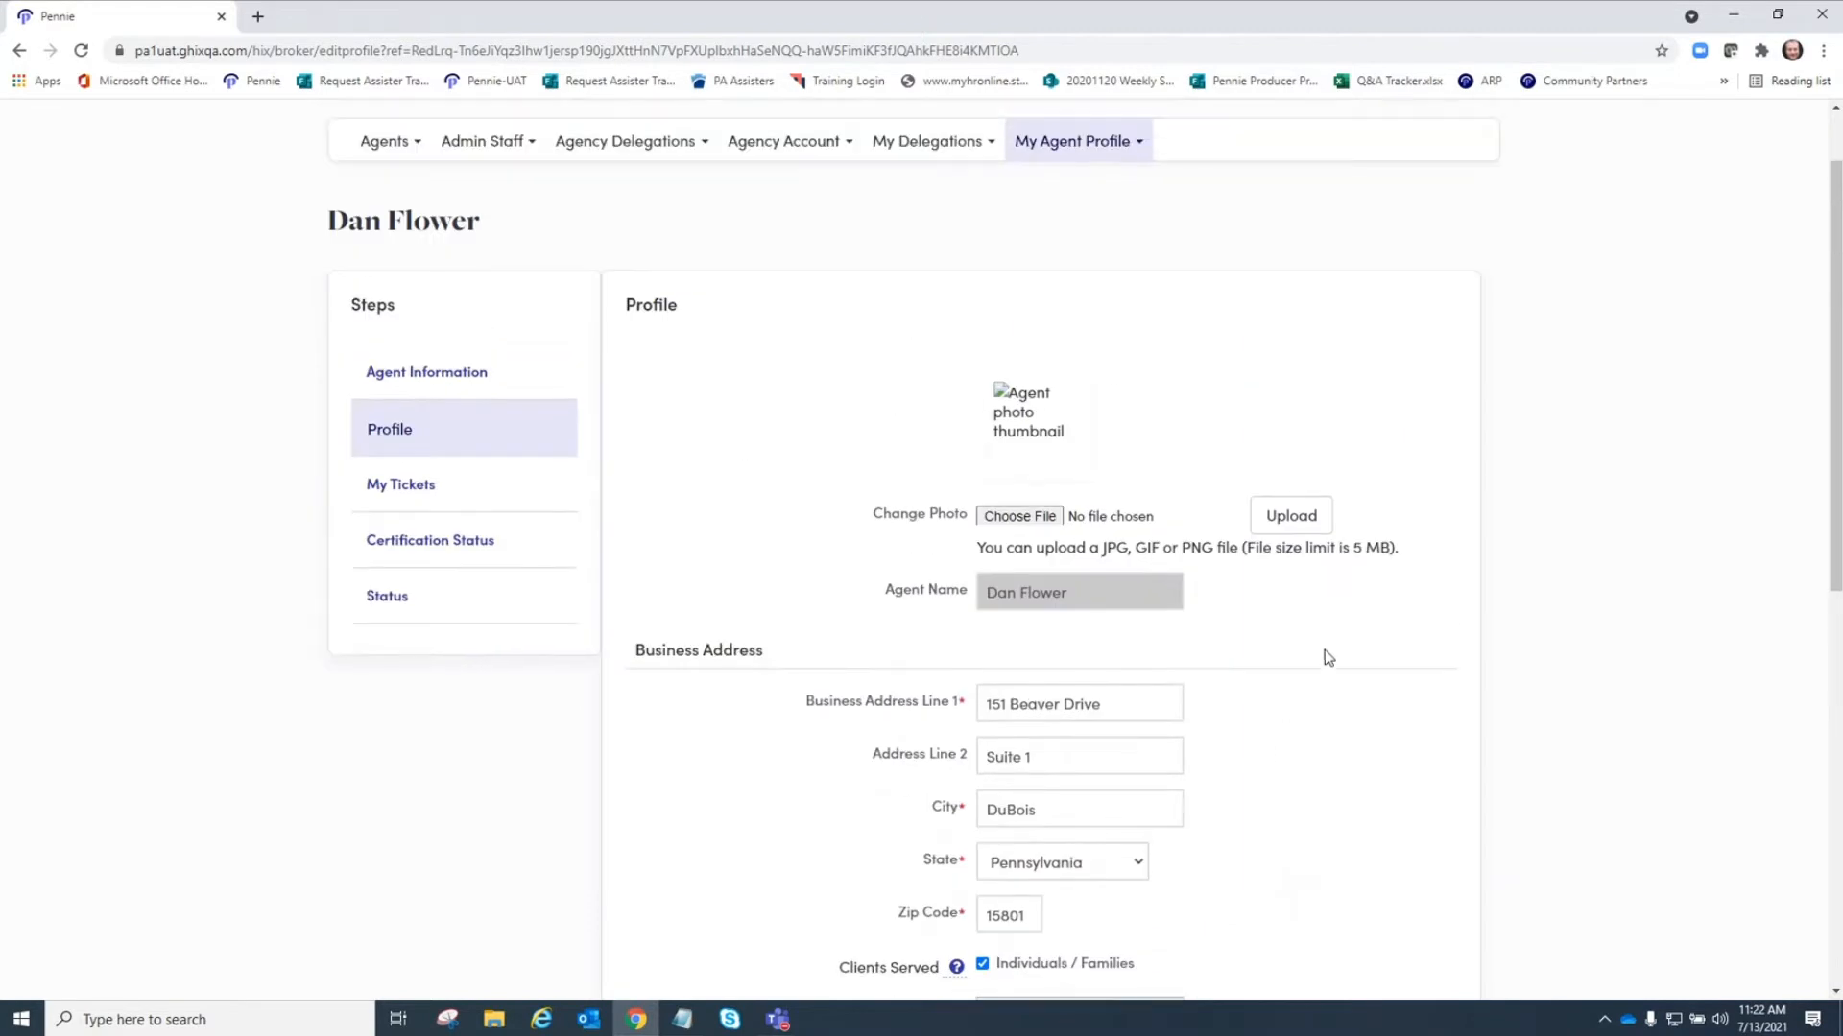
# Return to Agent Information and open Search an Agent from the Agents menu.
pyautogui.click(461, 374)
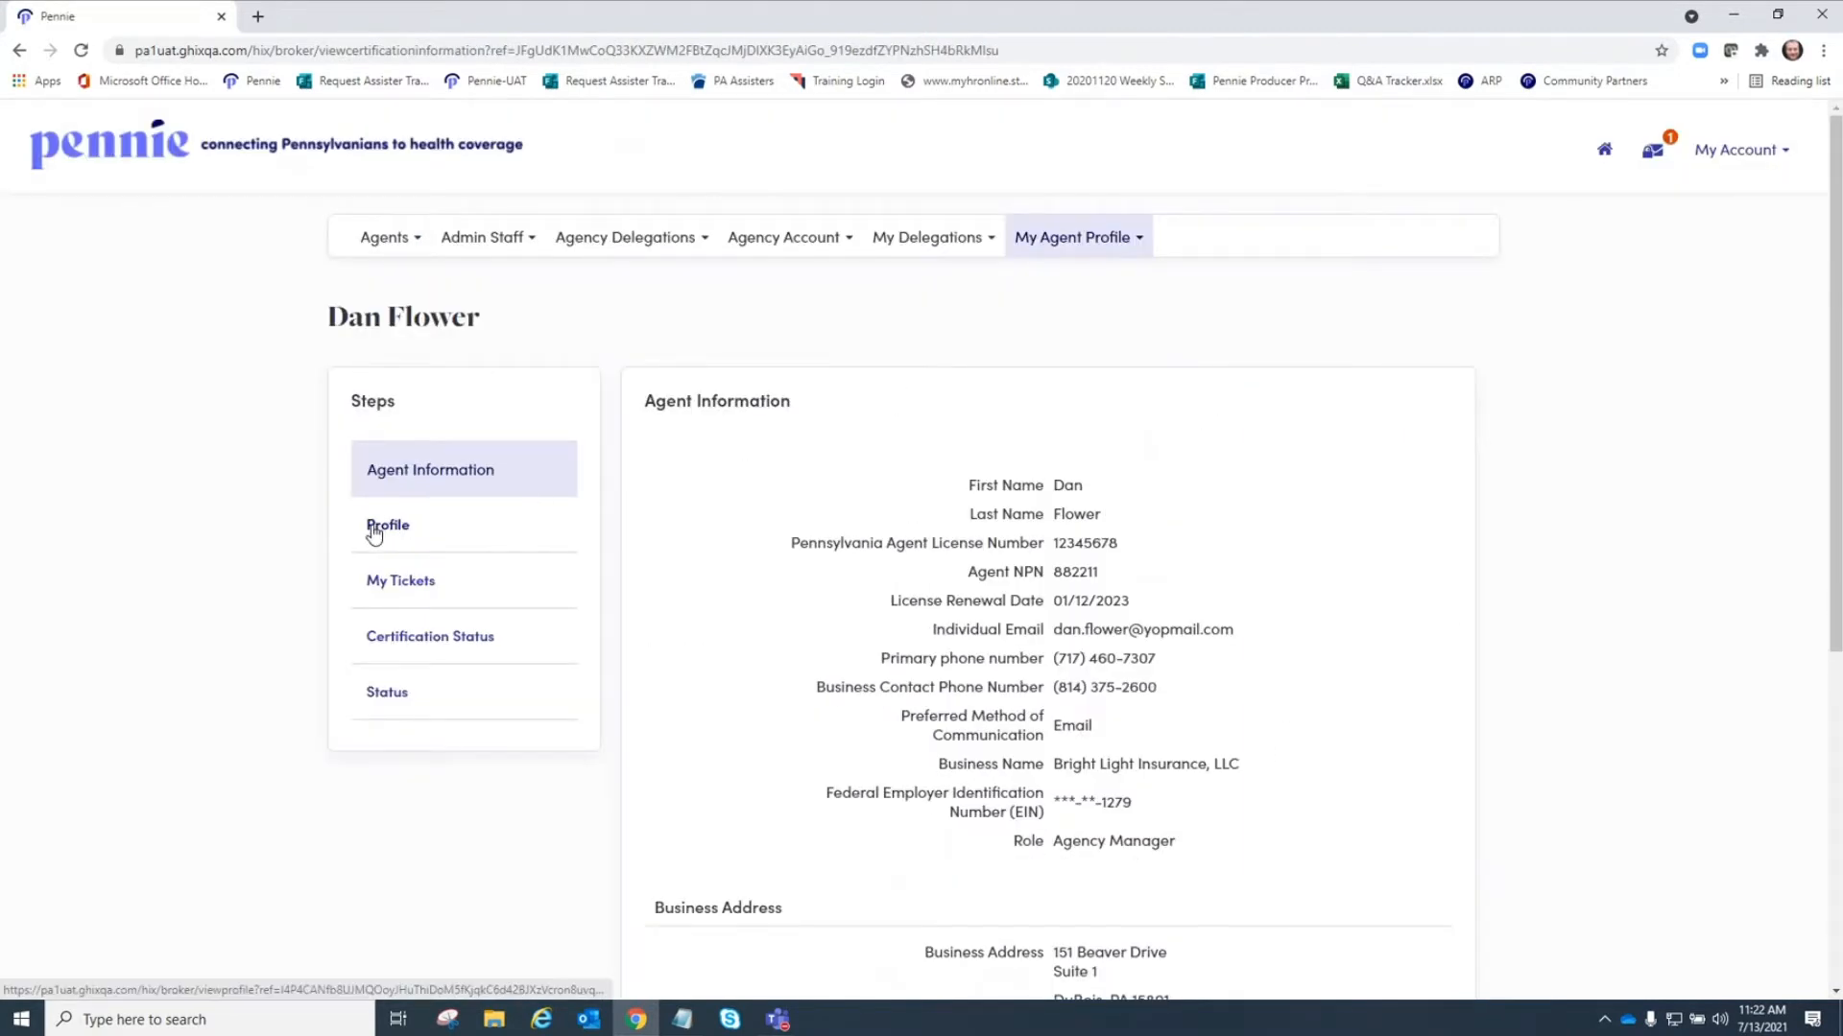
pyautogui.click(394, 239)
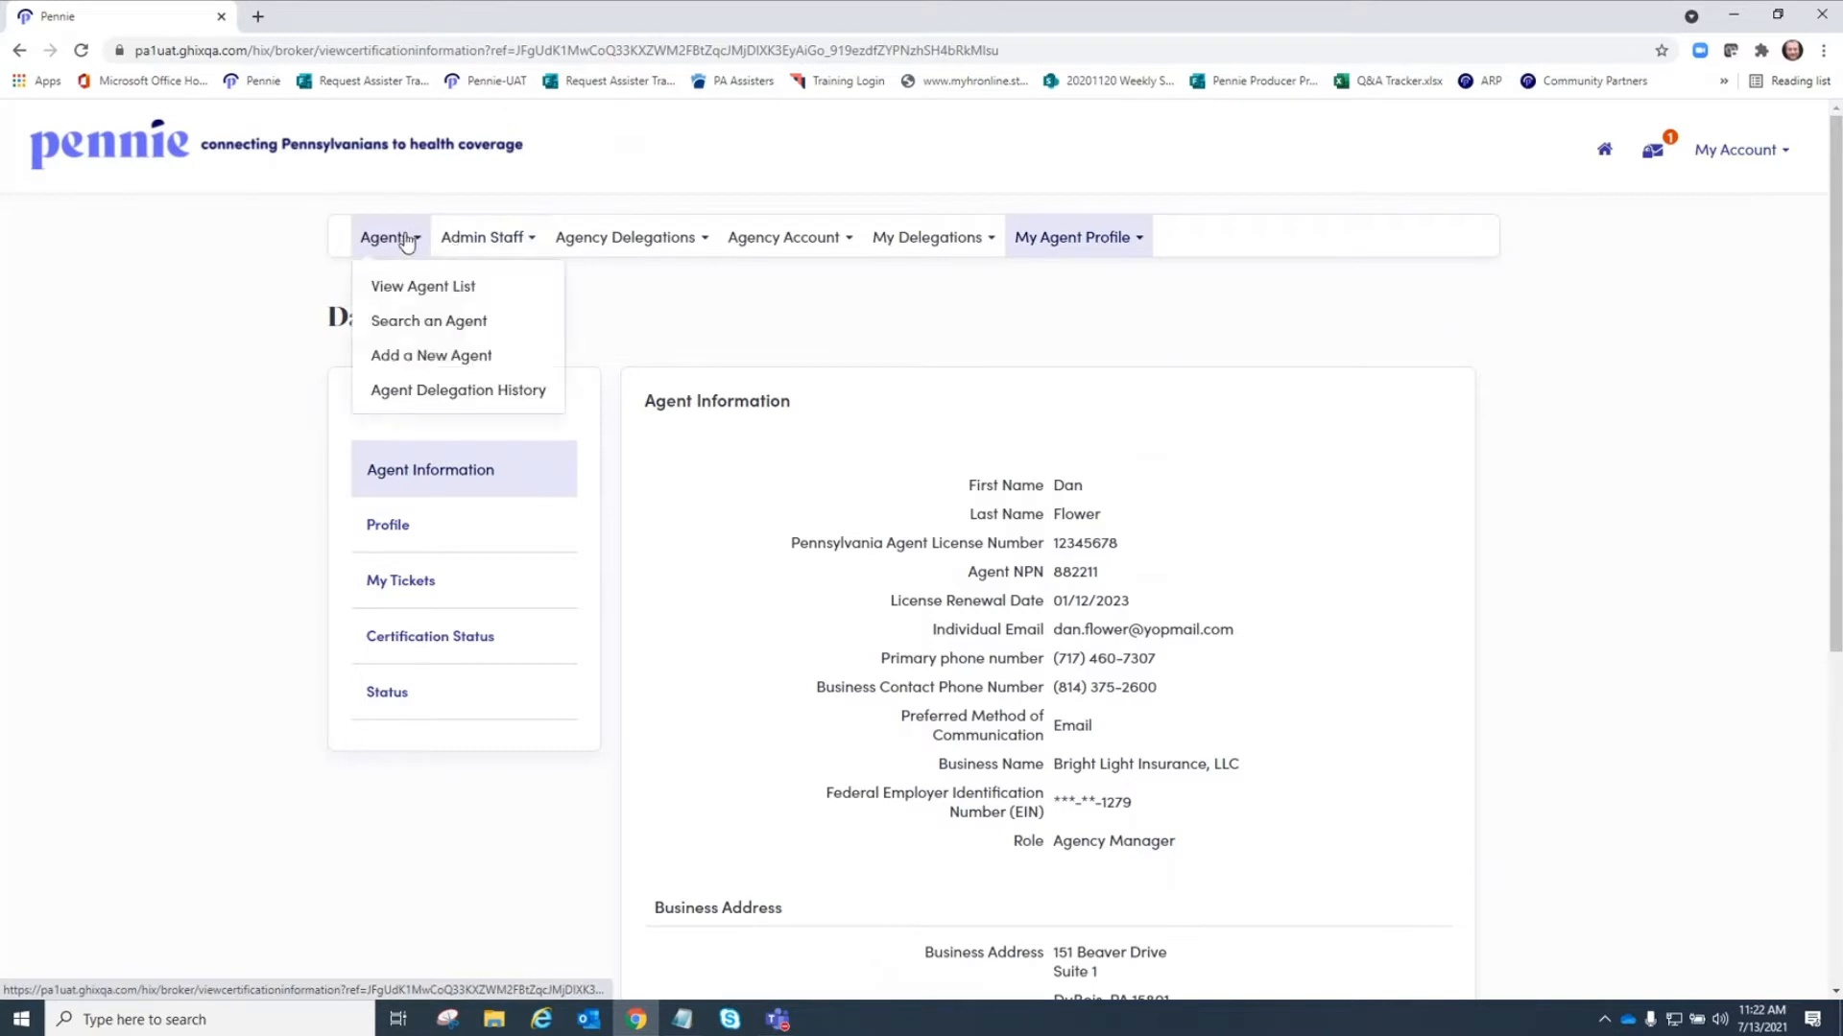
pyautogui.click(401, 331)
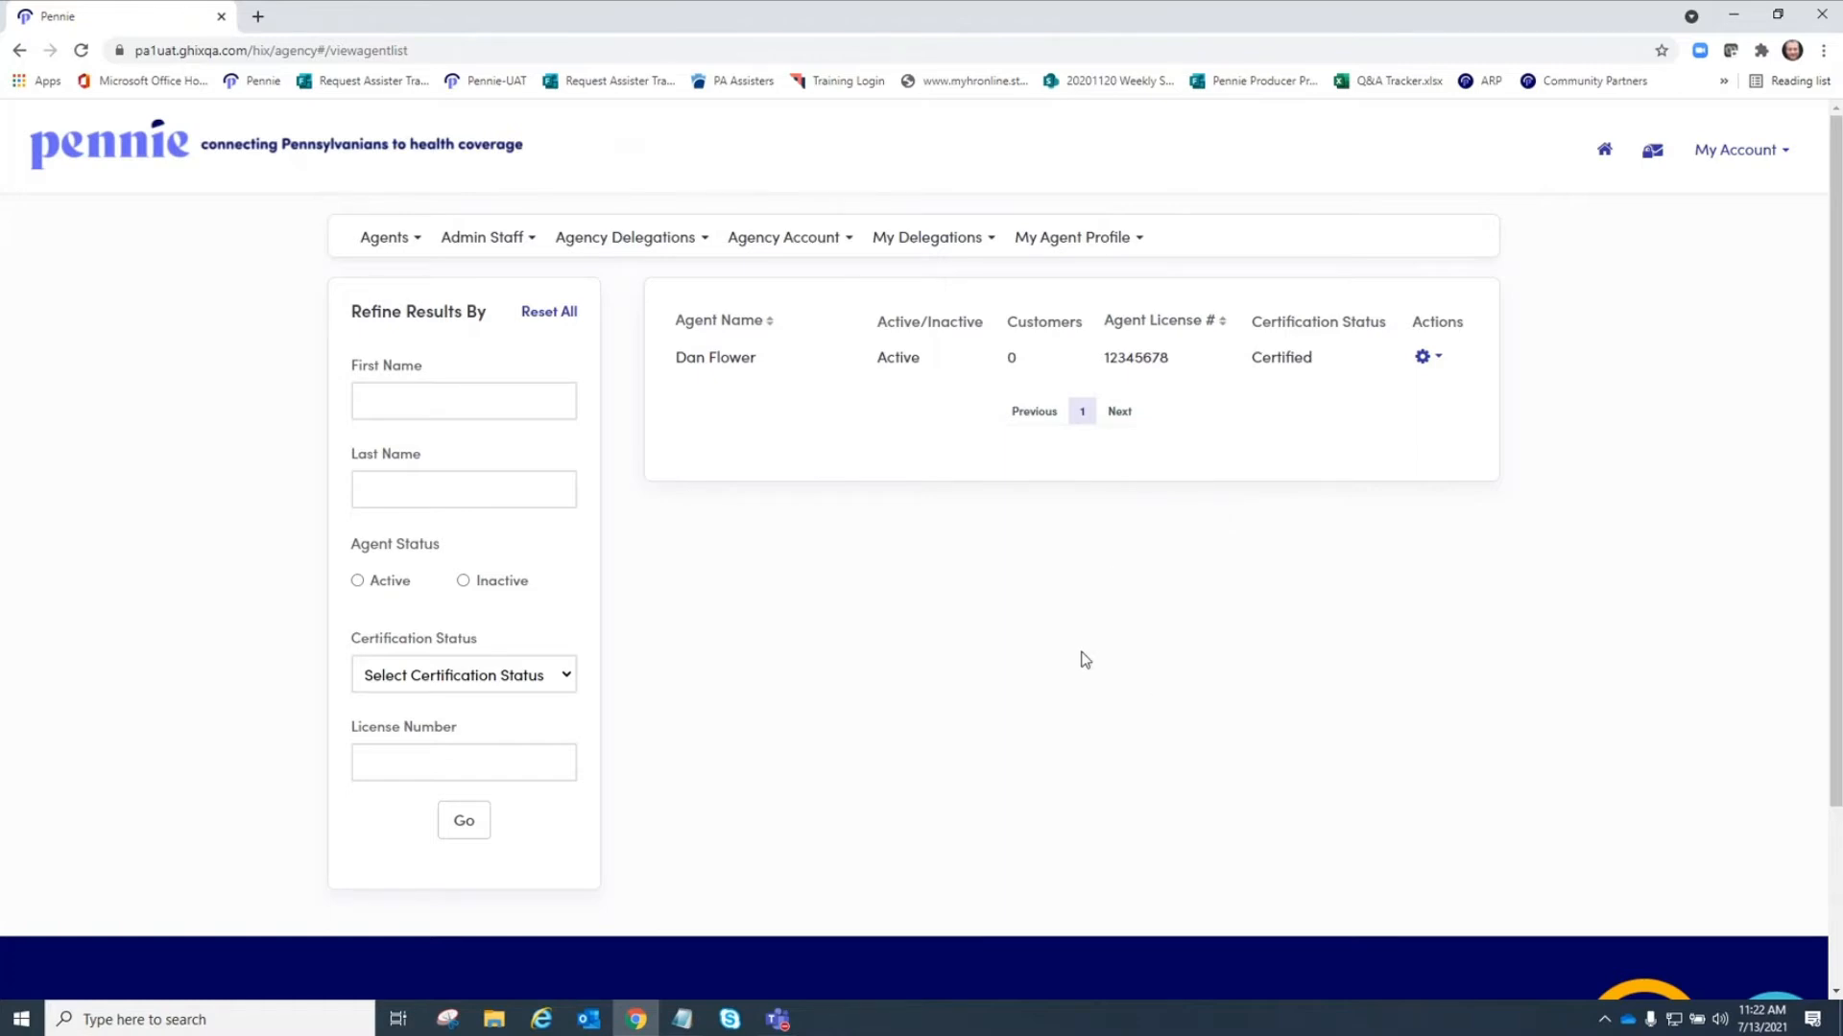
# Start adding a new agent and place the cursor in the First Name field.
pyautogui.click(416, 240)
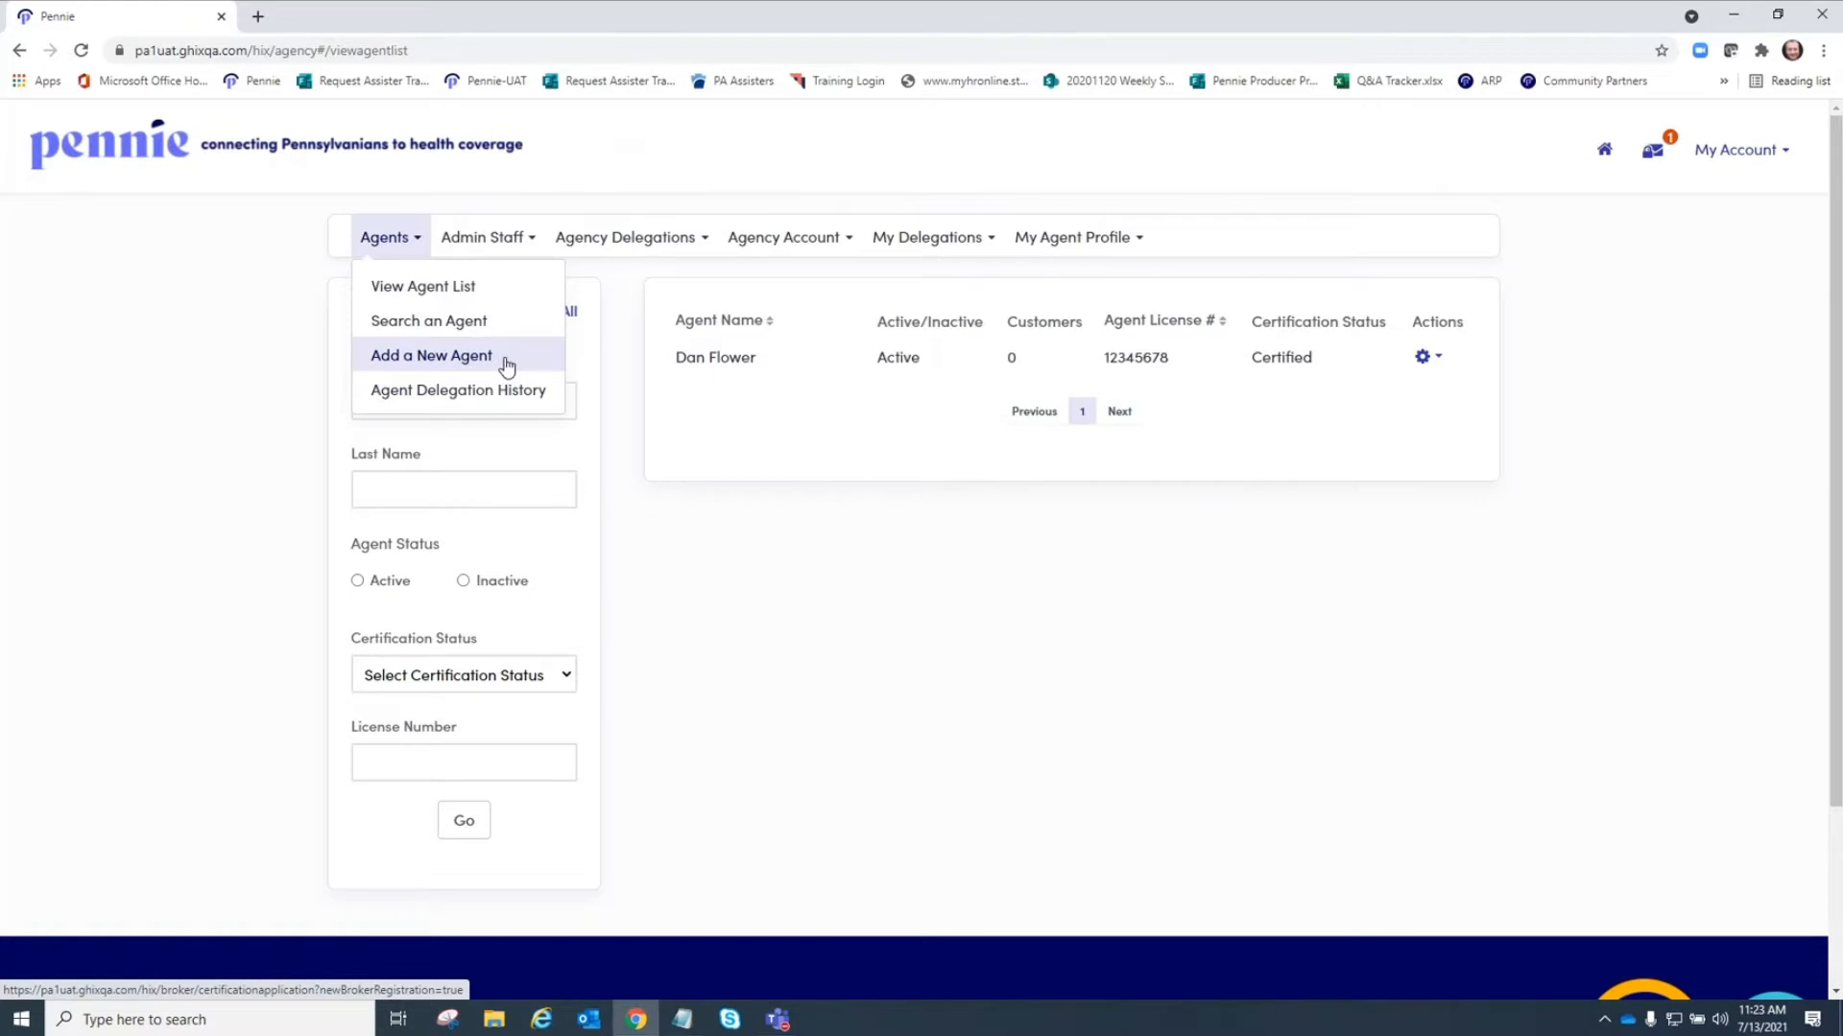
pyautogui.click(402, 356)
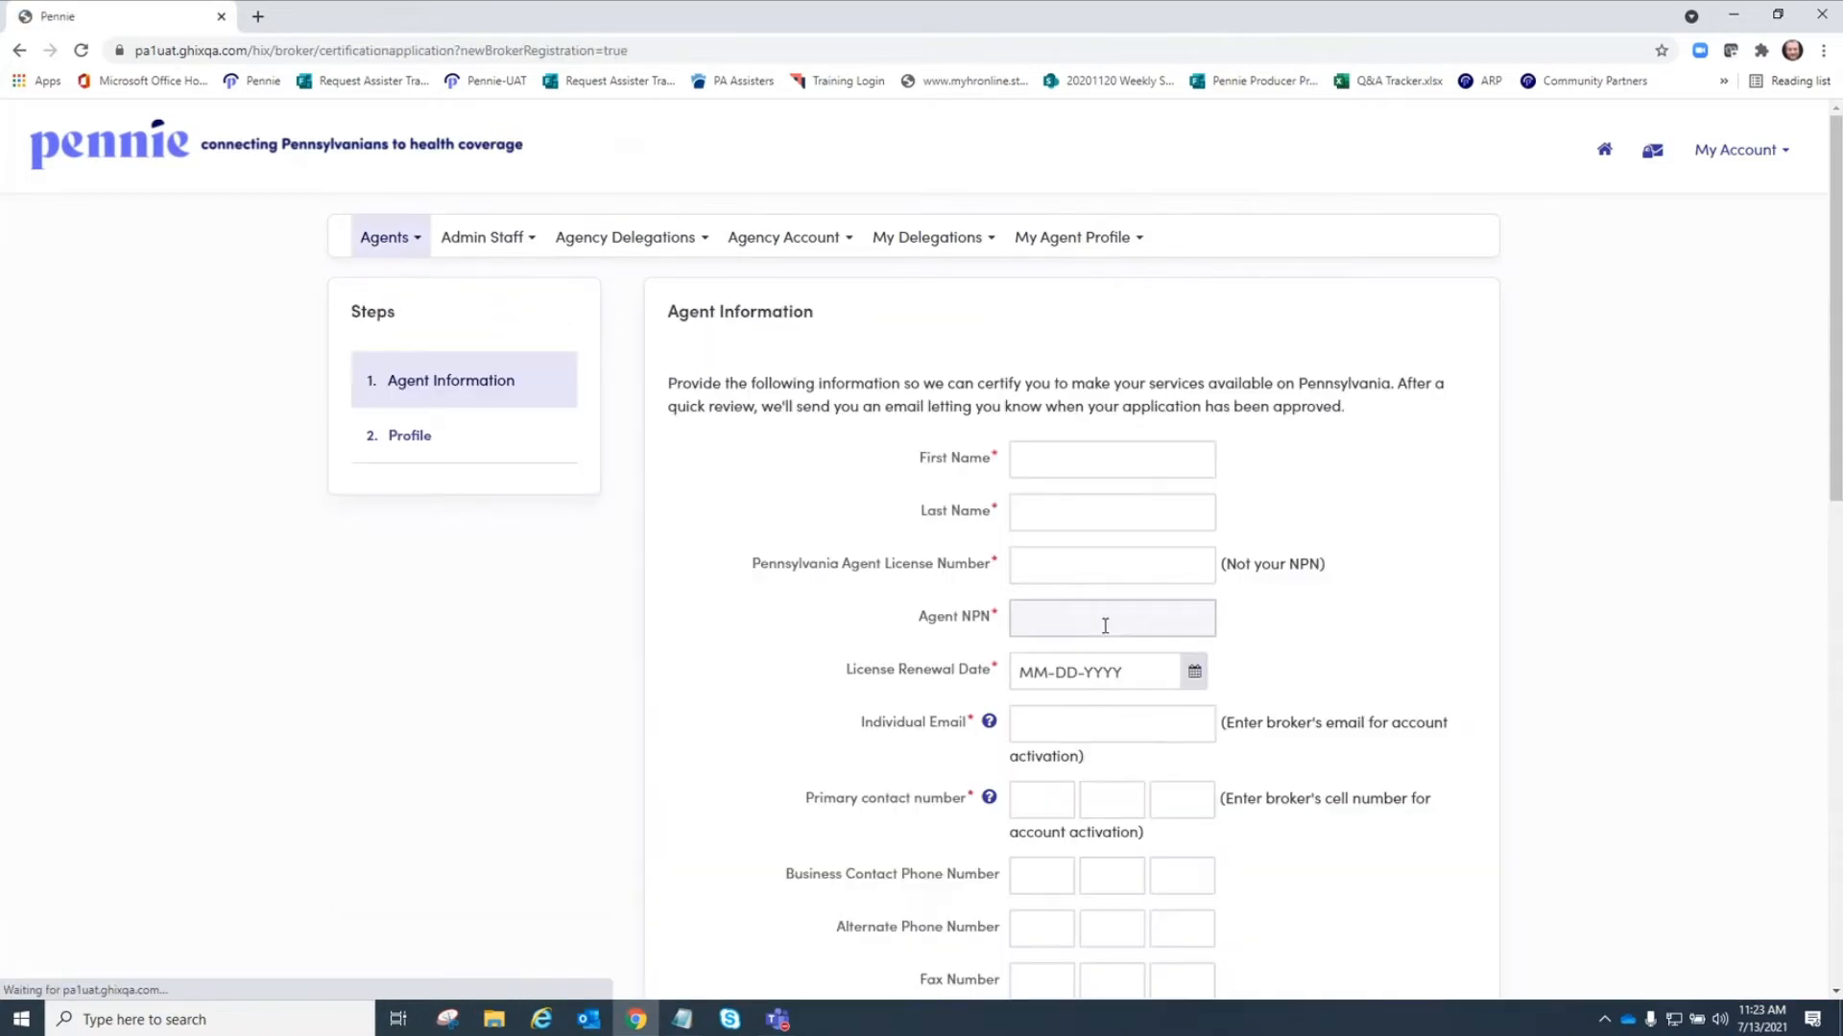
pyautogui.scroll(-3, 1193, 408)
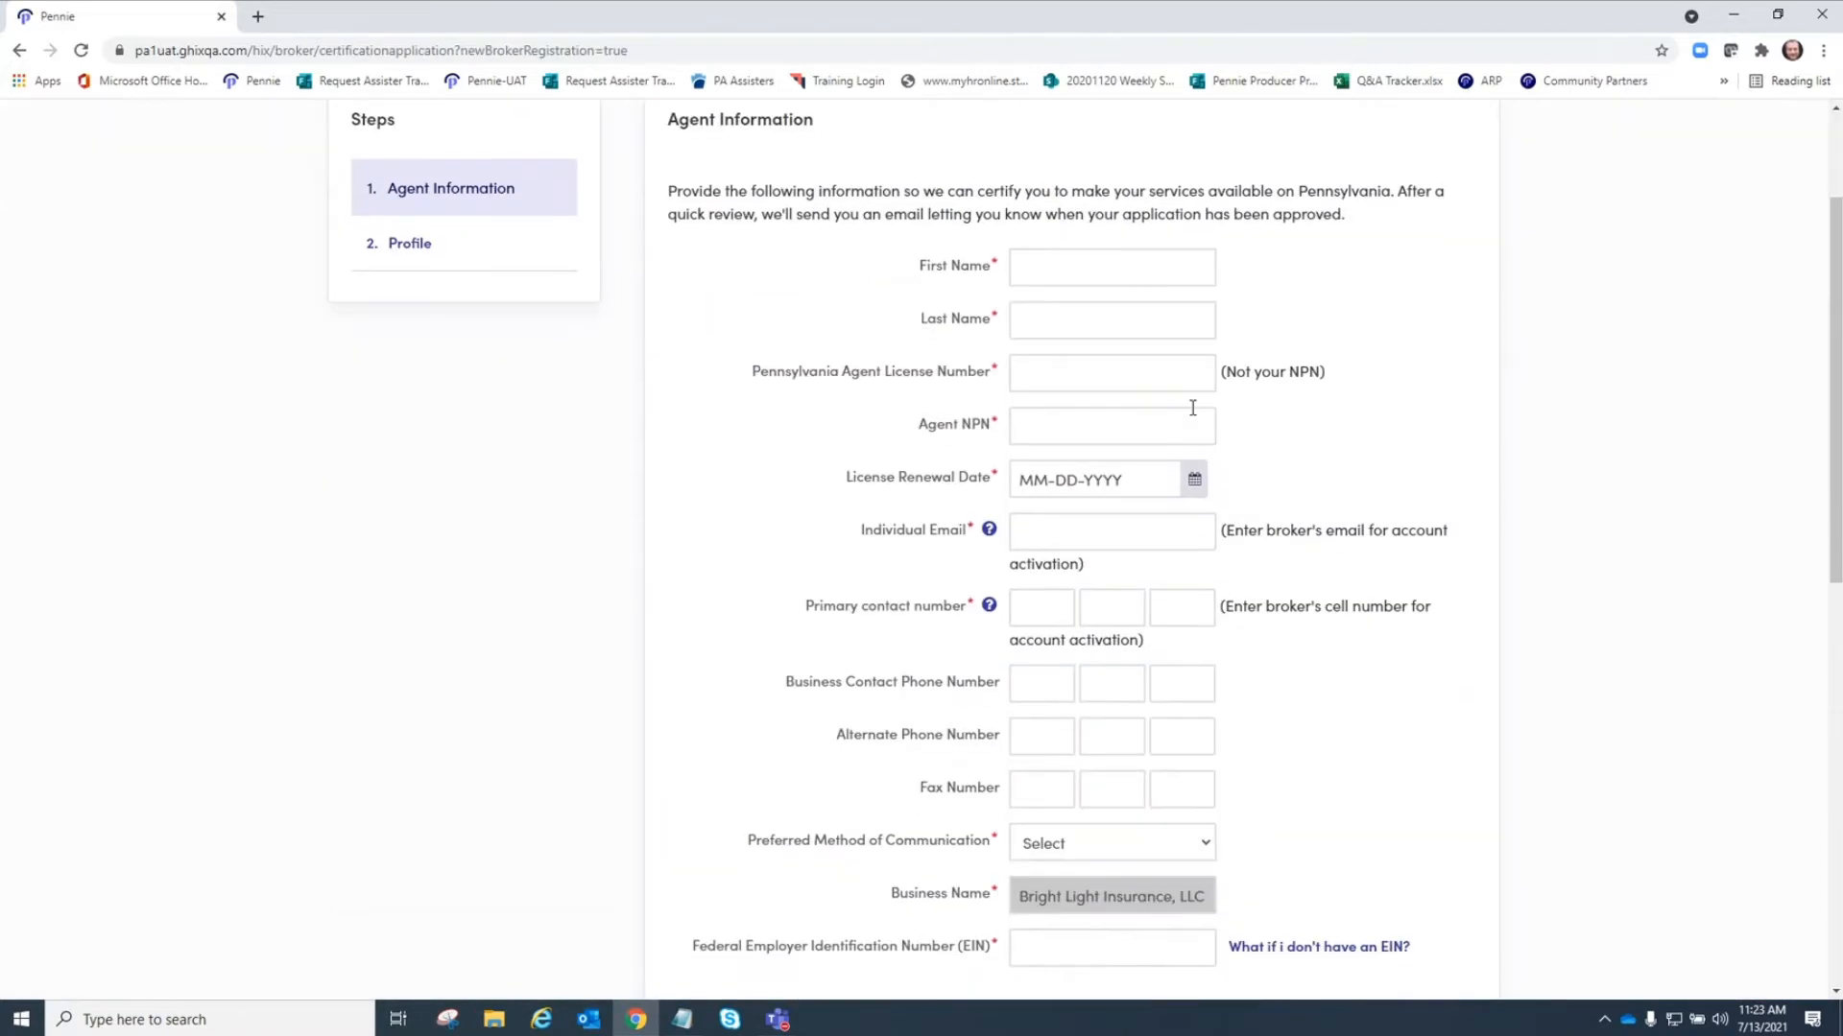
pyautogui.click(1028, 272)
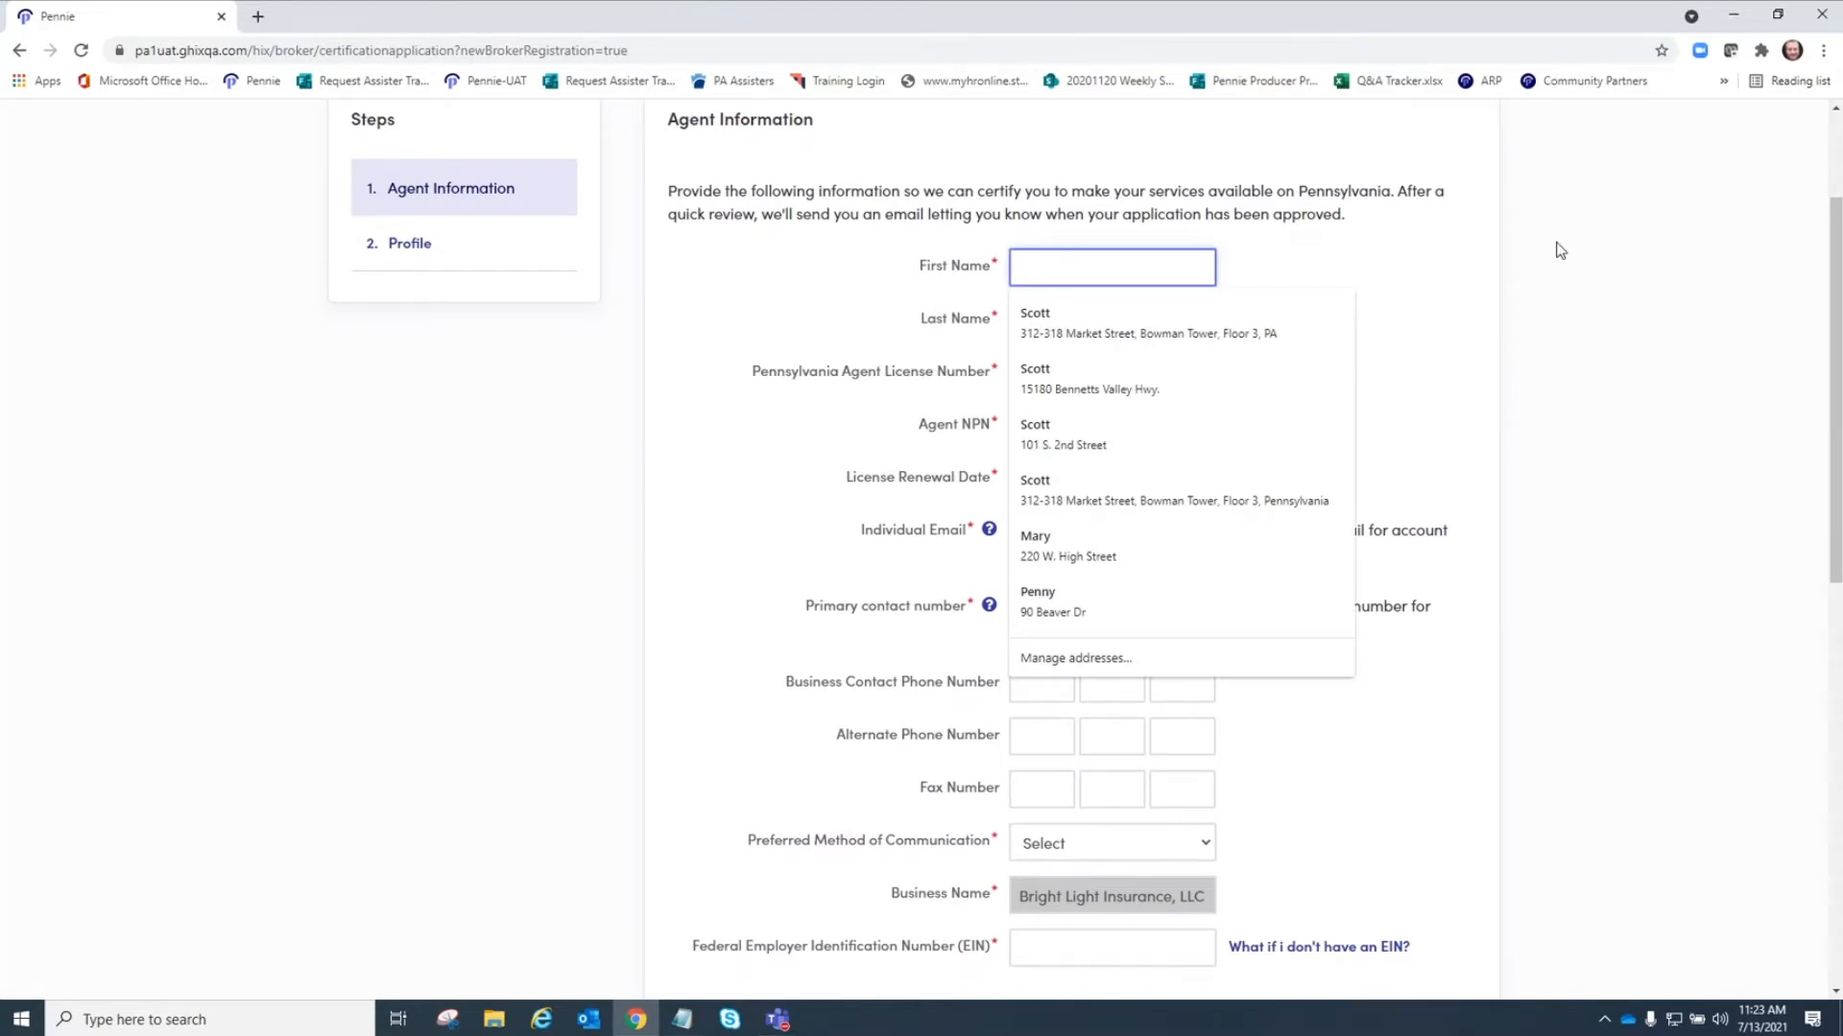
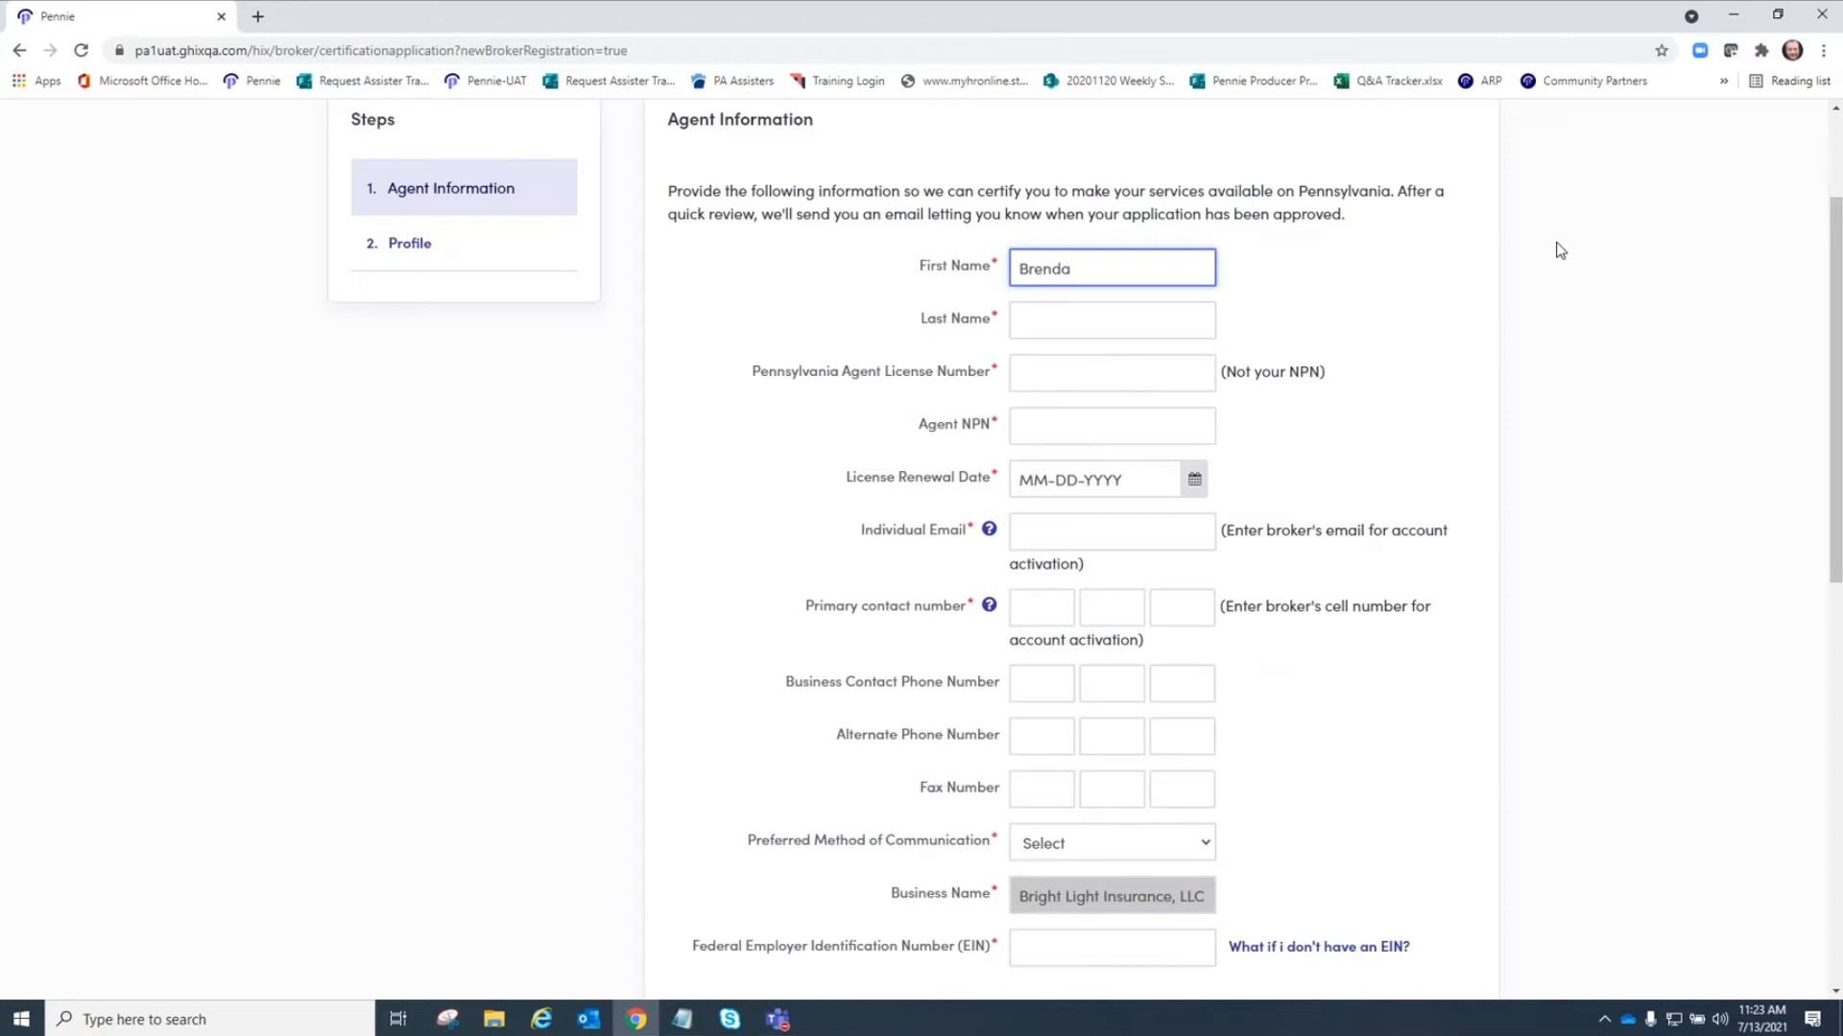
# Enter the new agent's first name and last name.
pyautogui.press('Tab')
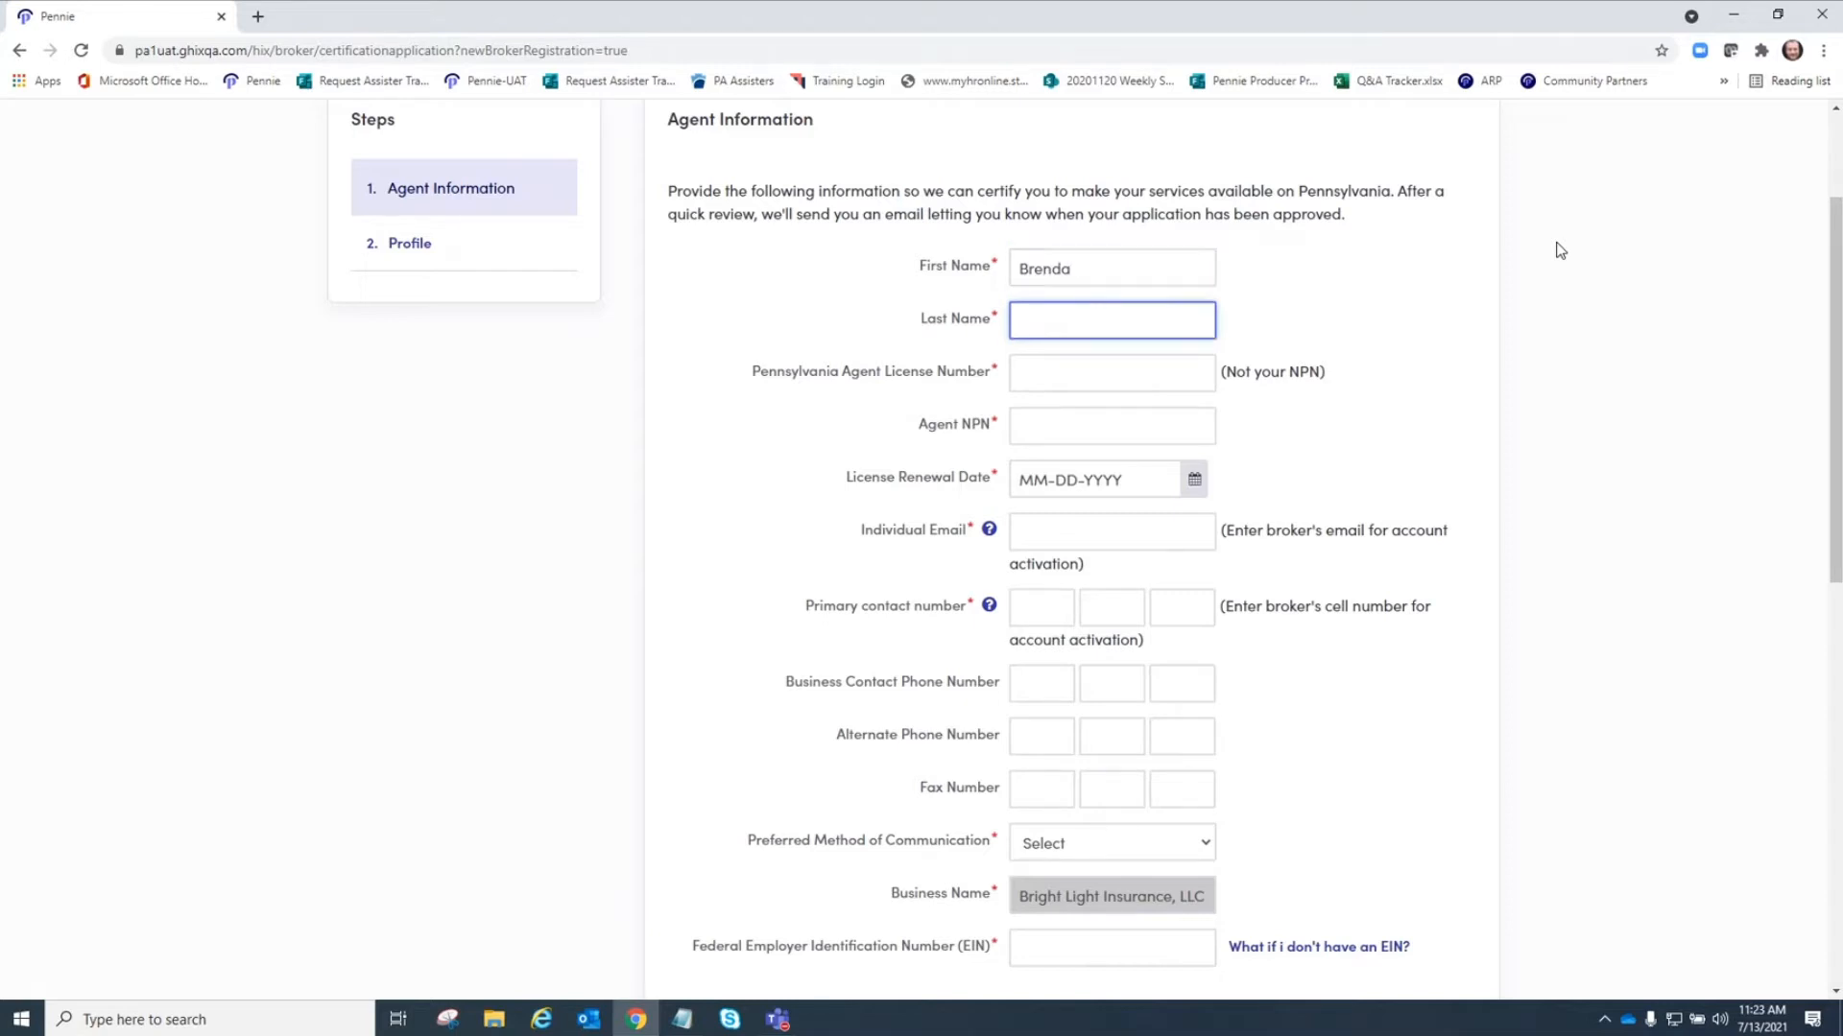
pyautogui.press('Tab')
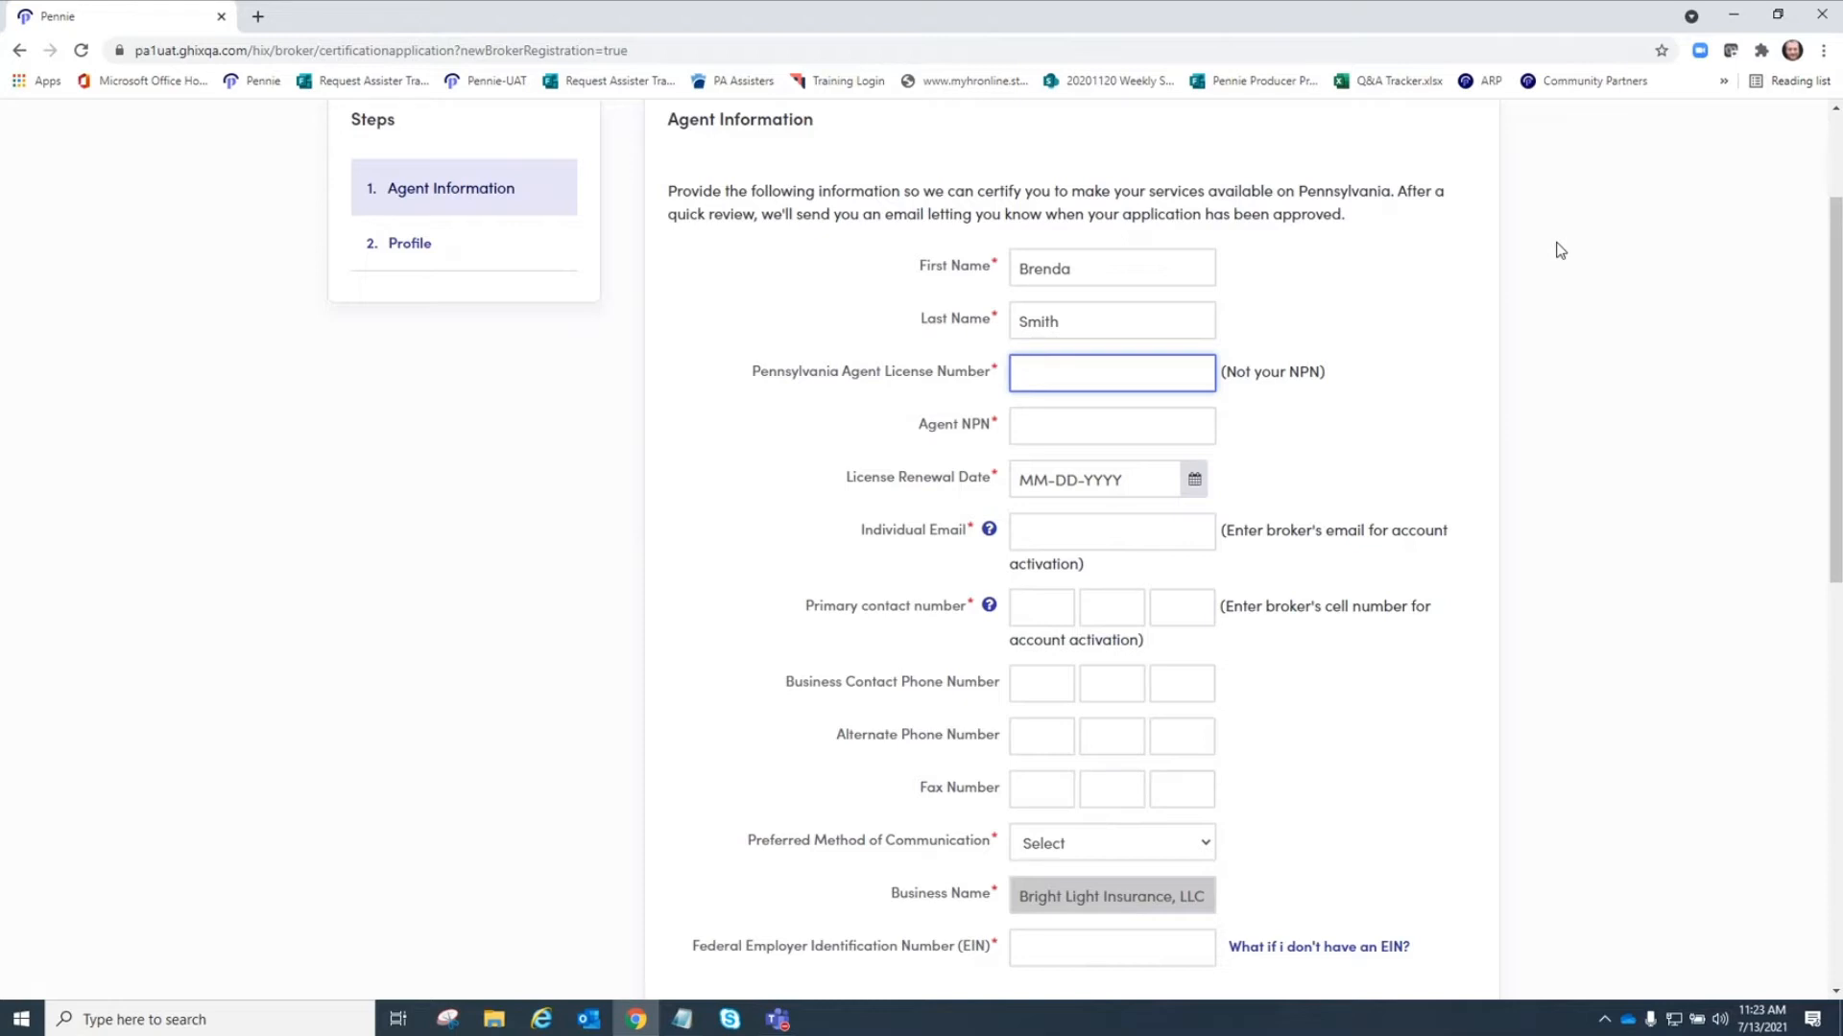
# Enter the agent's Pennsylvania agent license number and Agent NPN.
pyautogui.press('Tab')
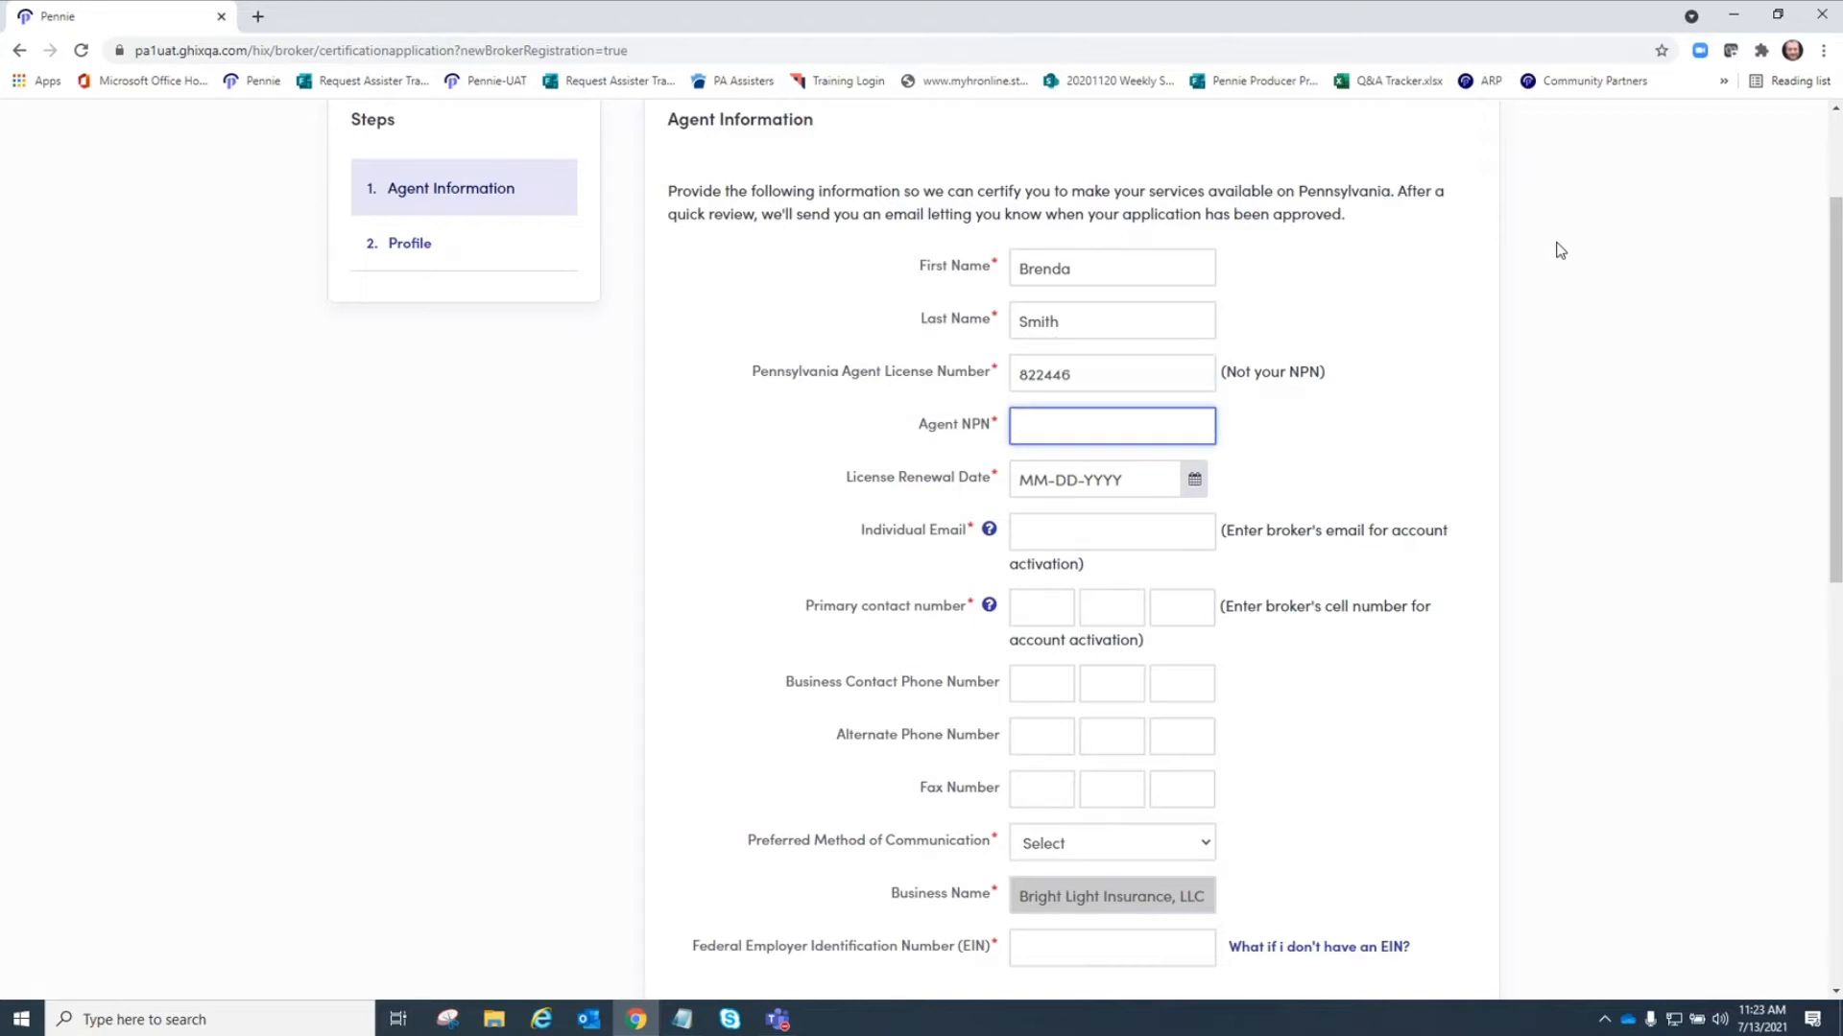
pyautogui.moveTo(1073, 374); pyautogui.dragTo(953, 408)
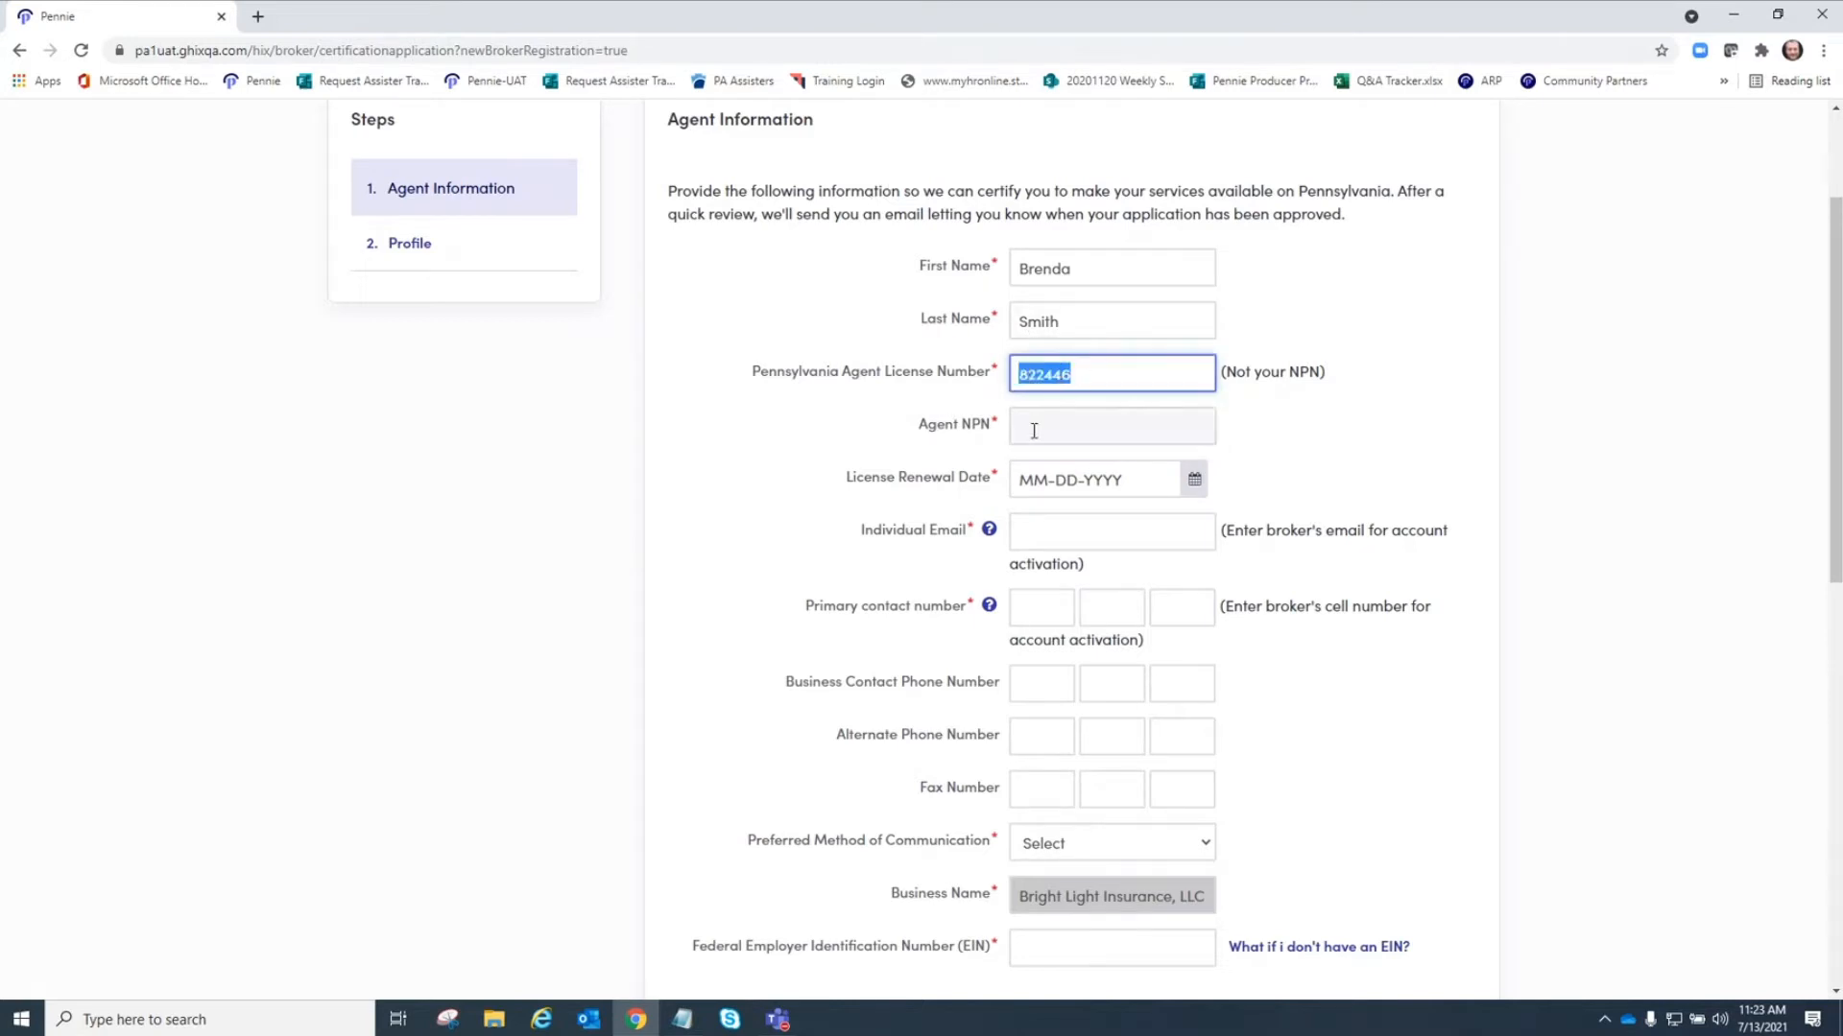
pyautogui.click(1104, 425)
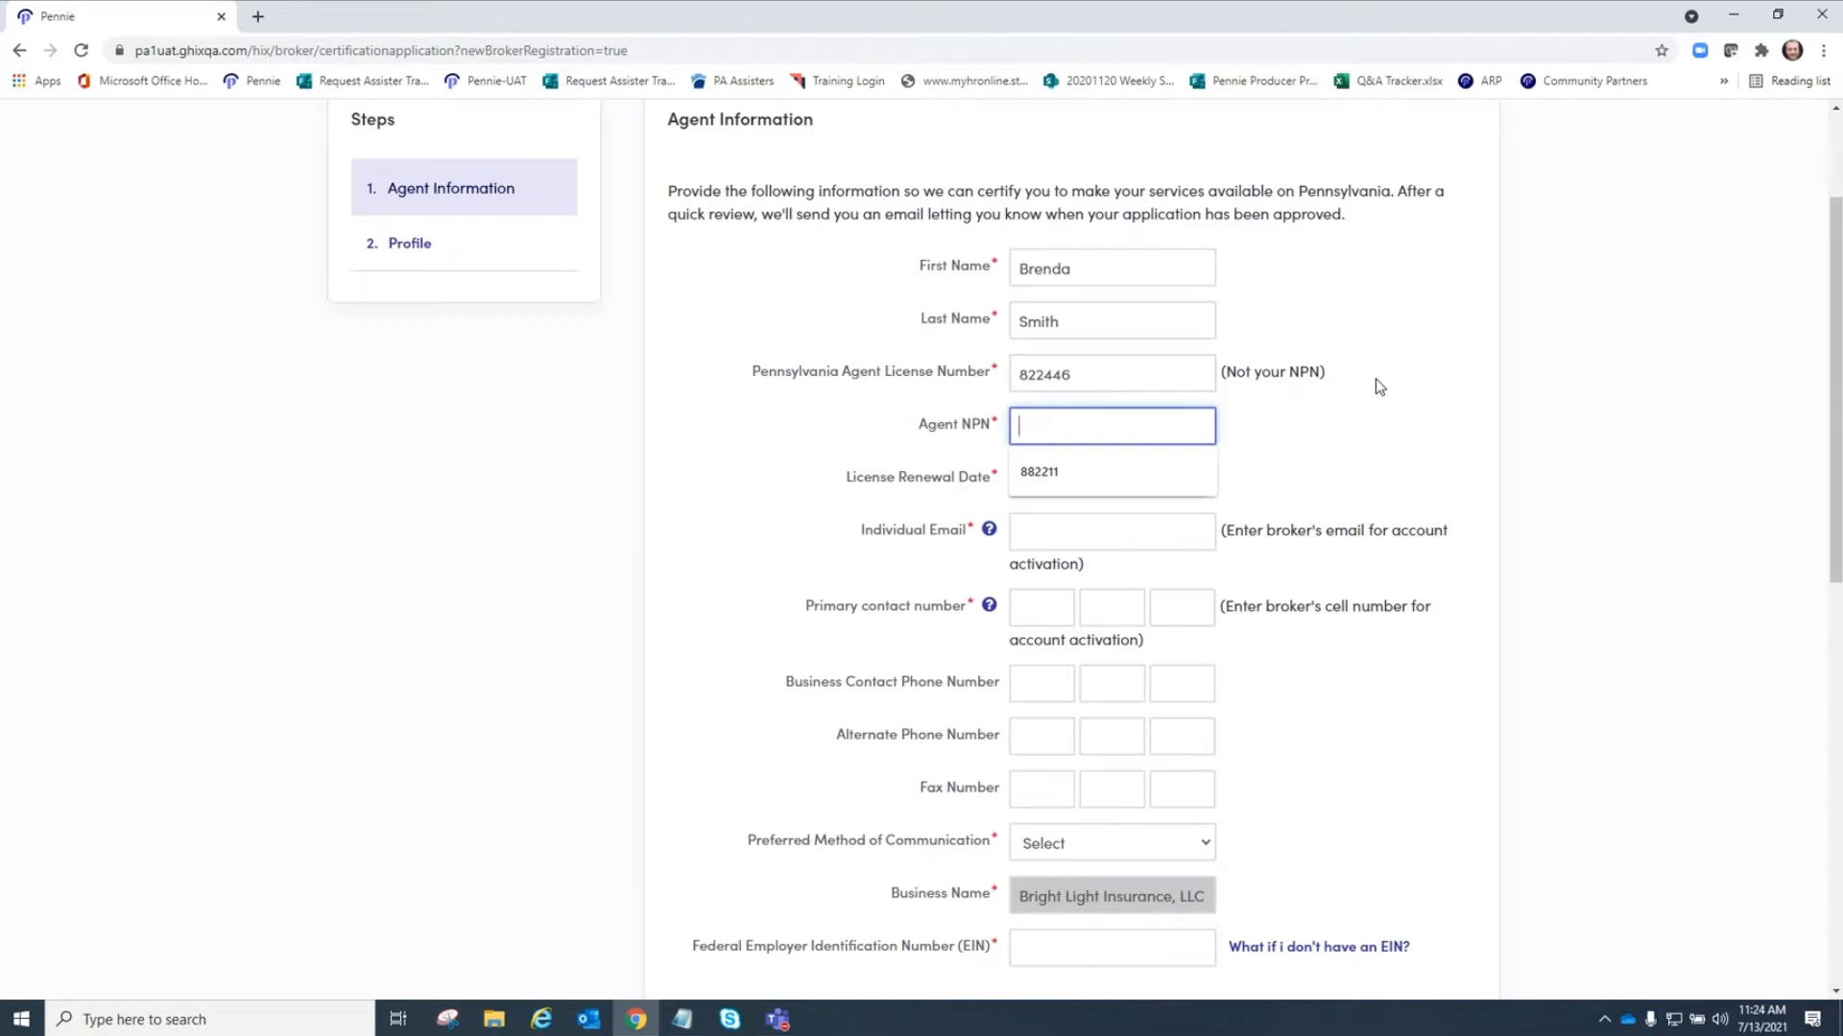
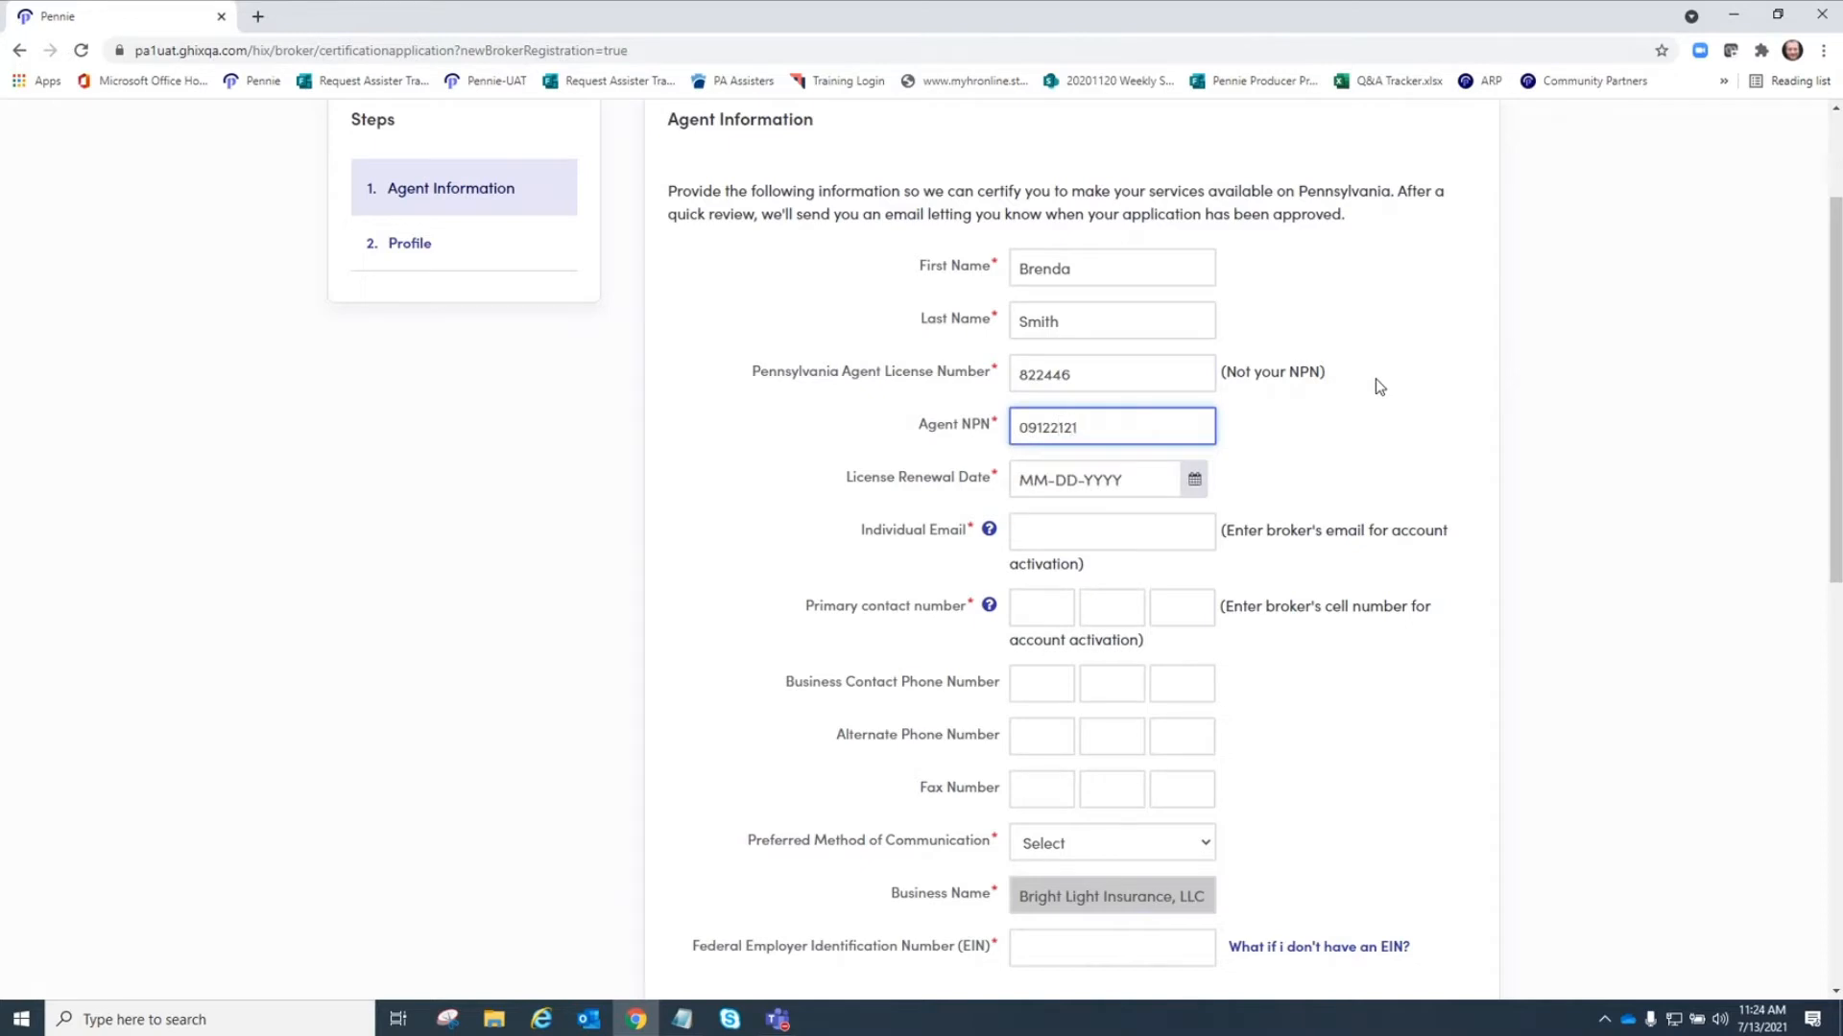
# Set the License Renewal Date to 02-01-2024 using the date picker.
pyautogui.click(1269, 466)
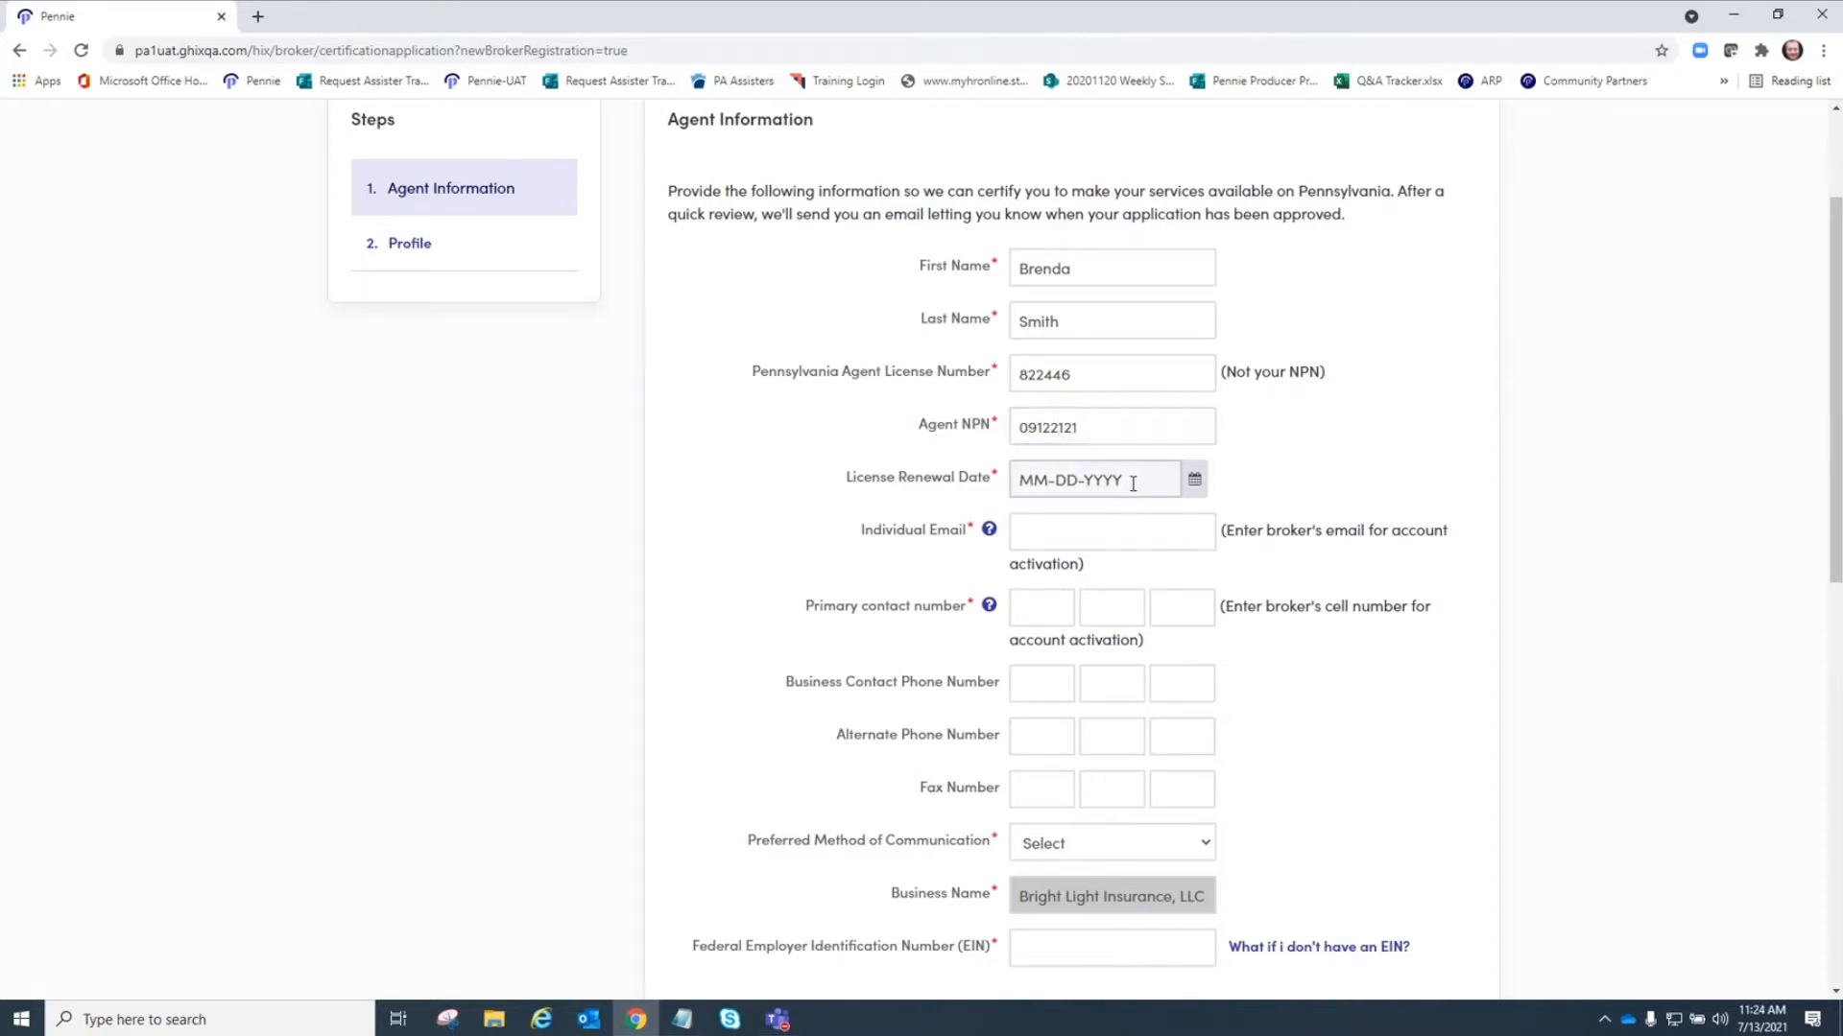
pyautogui.click(1194, 479)
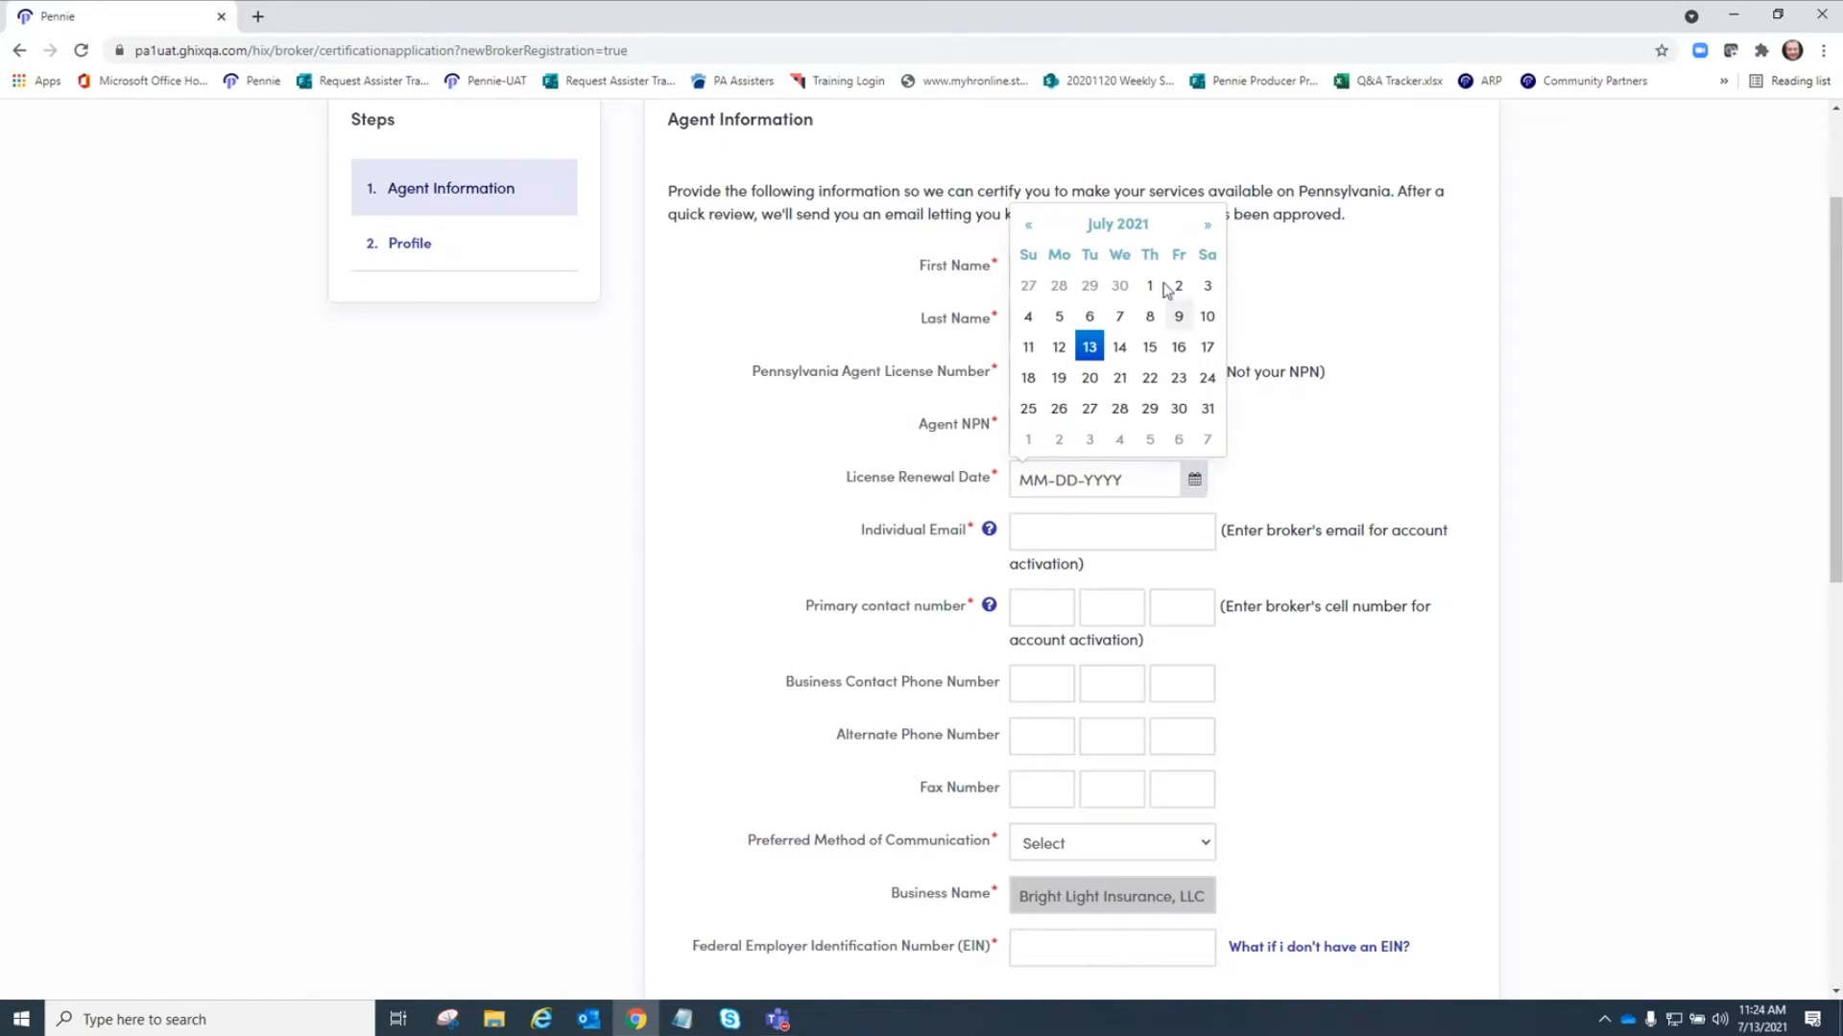
pyautogui.click(1207, 225)
pyautogui.click(1207, 225)
pyautogui.click(1207, 225)
pyautogui.click(1208, 227)
pyautogui.click(1207, 226)
pyautogui.click(1207, 226)
pyautogui.click(1207, 226)
pyautogui.click(1207, 227)
pyautogui.click(1157, 231)
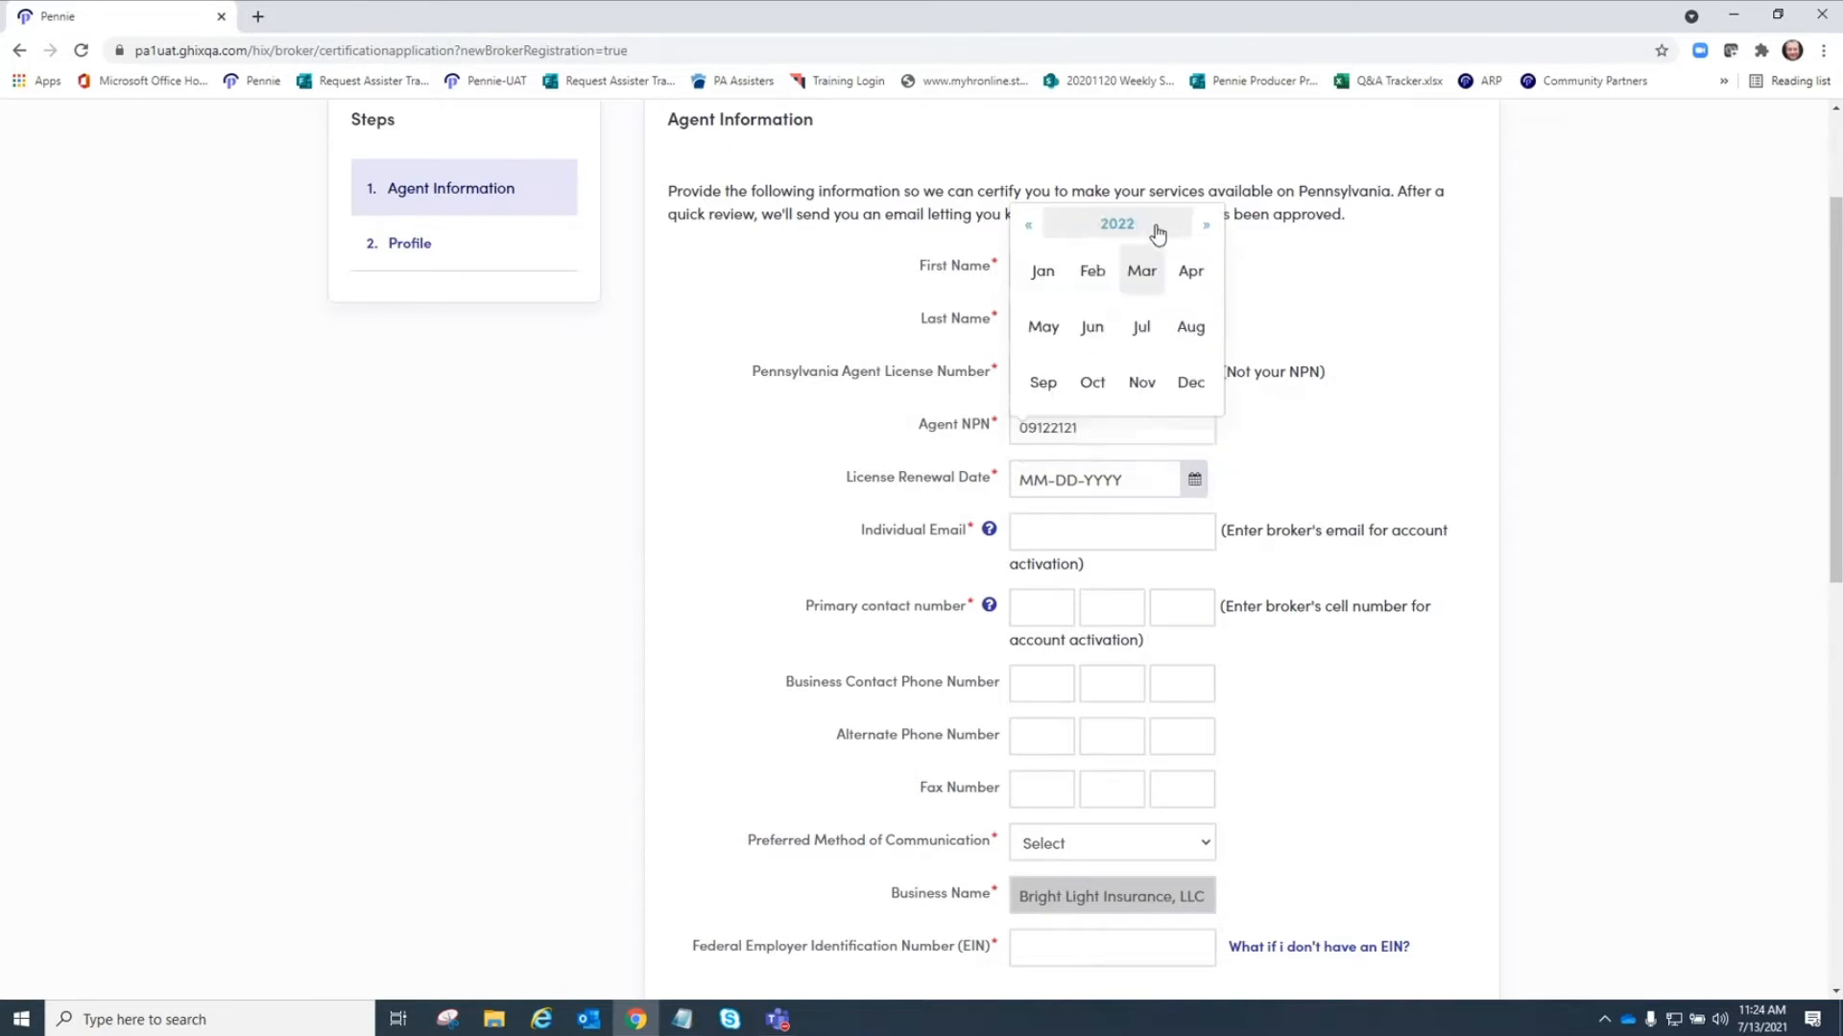
pyautogui.click(1157, 230)
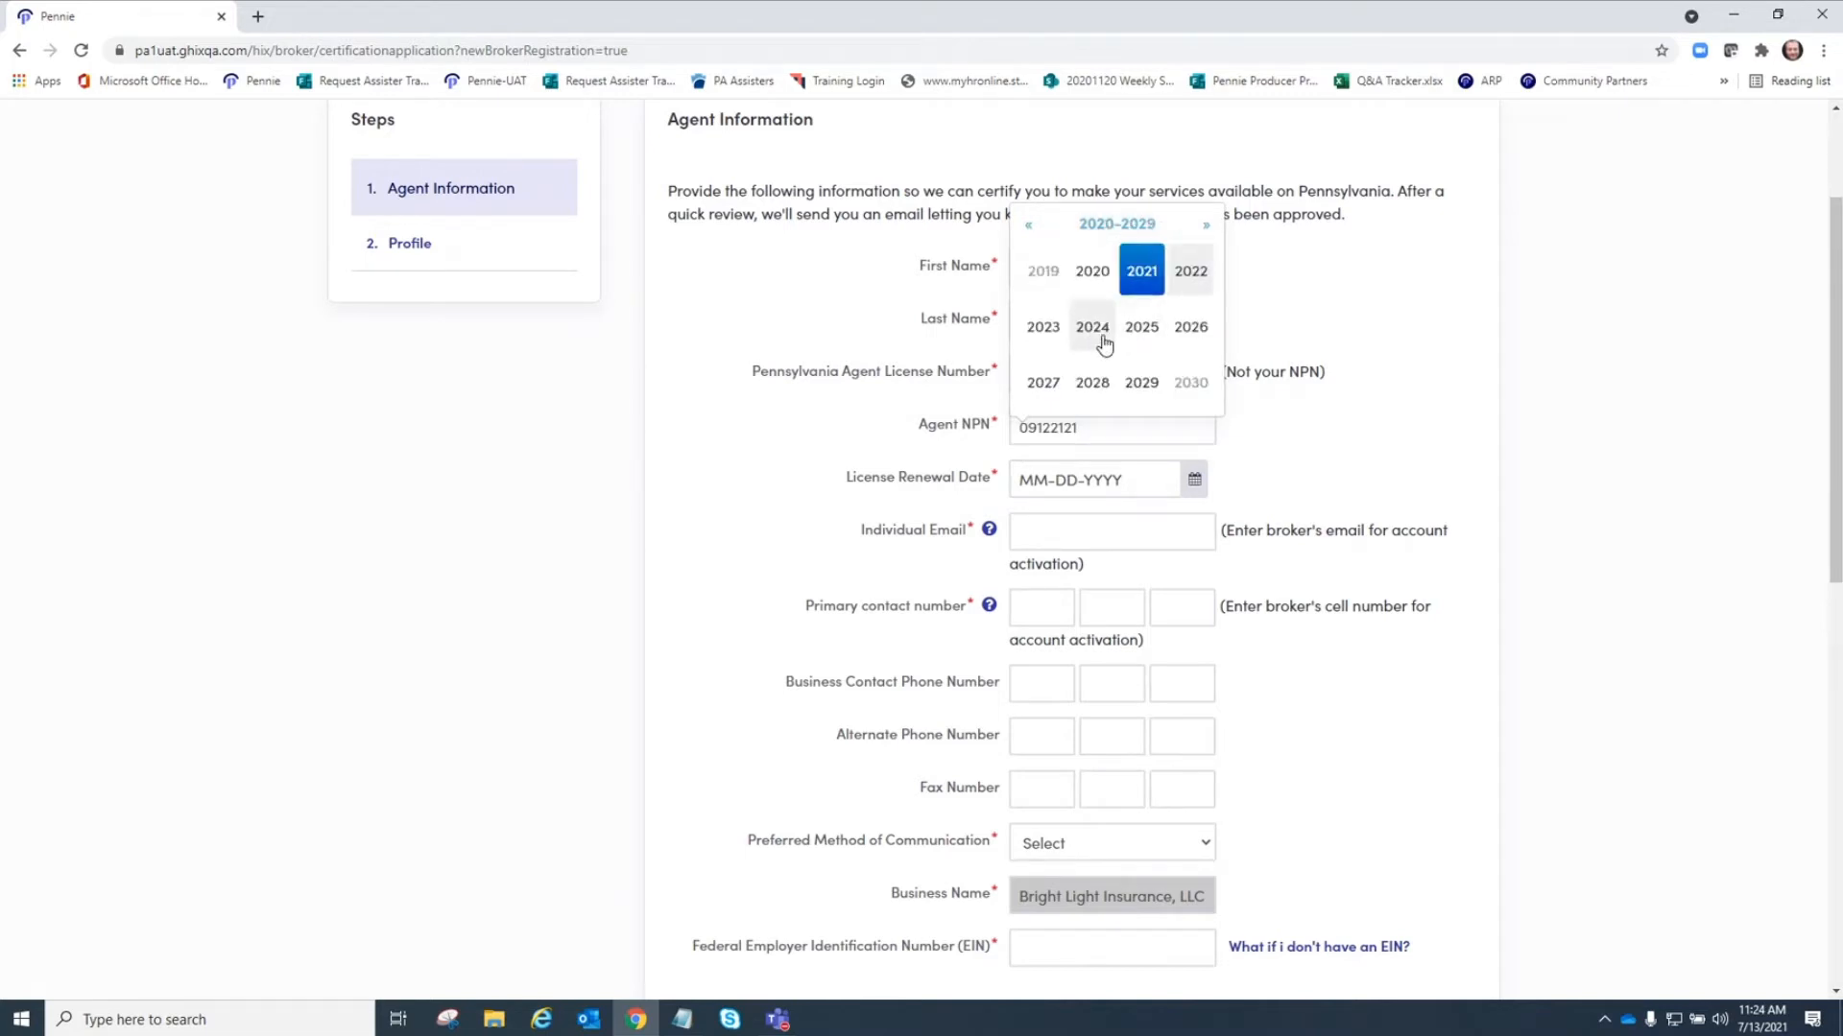
pyautogui.click(1103, 338)
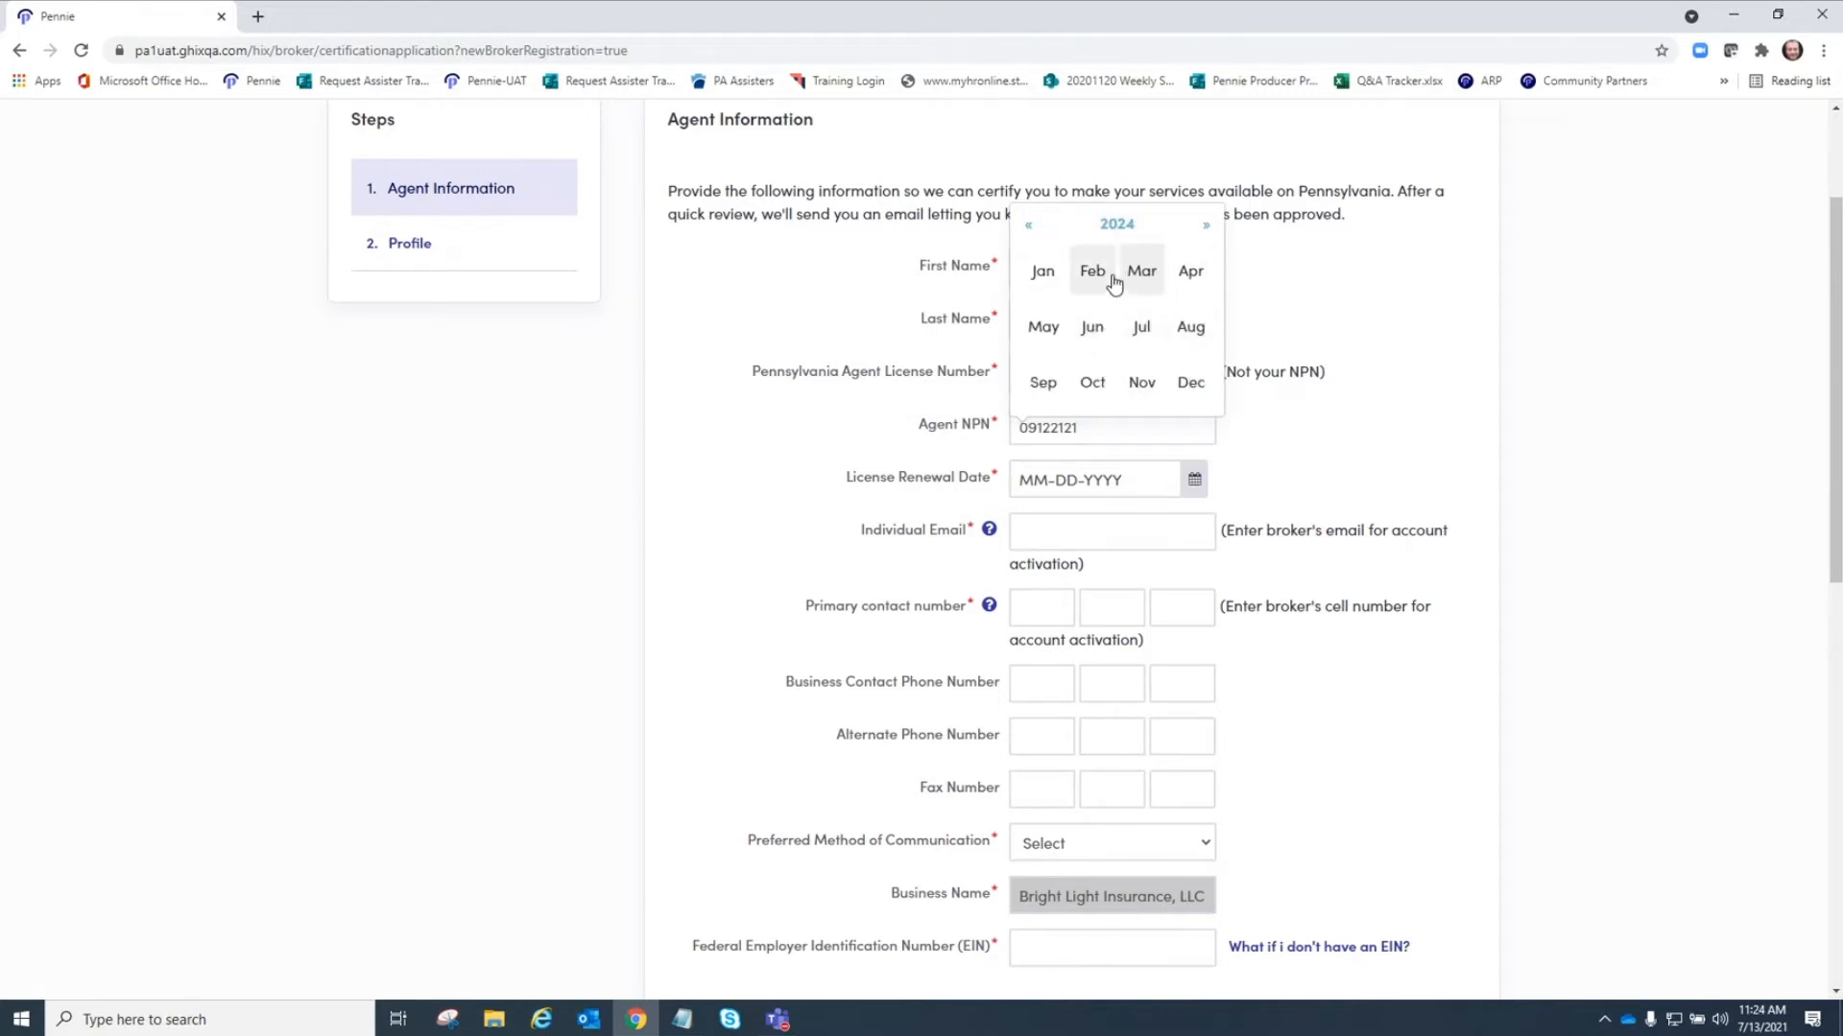
pyautogui.click(1094, 272)
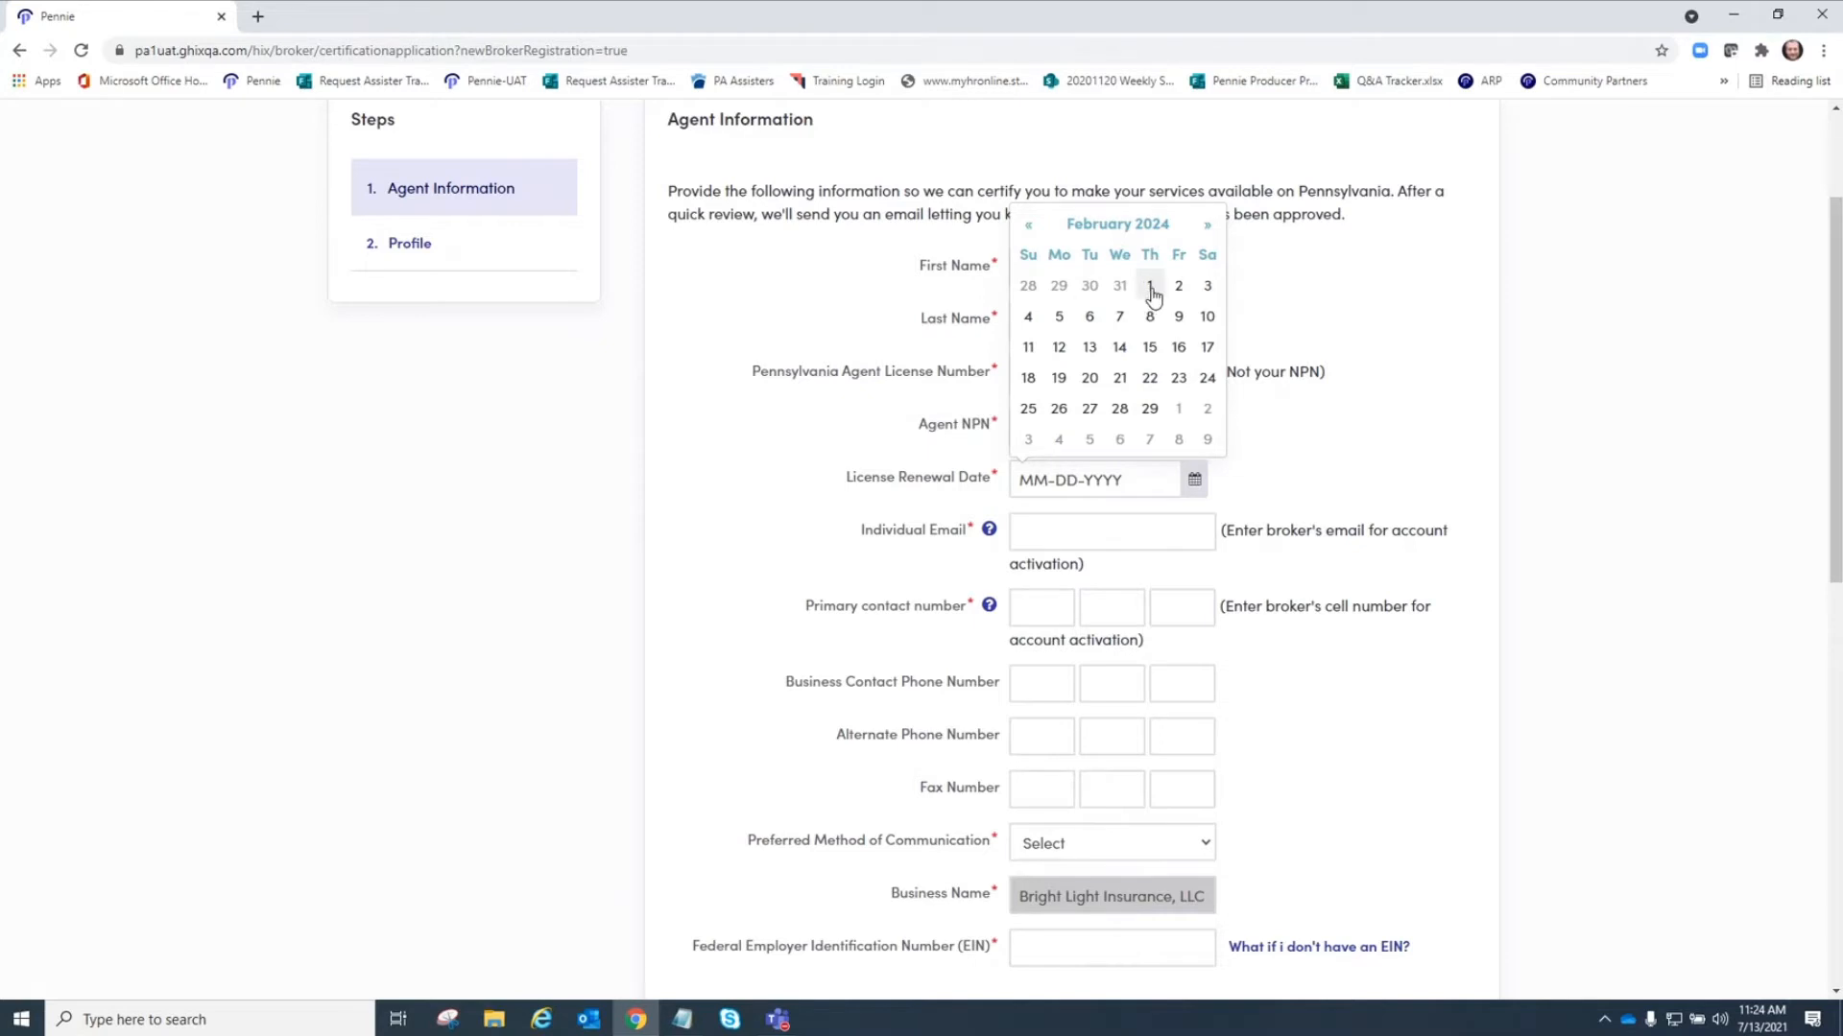
pyautogui.click(1151, 288)
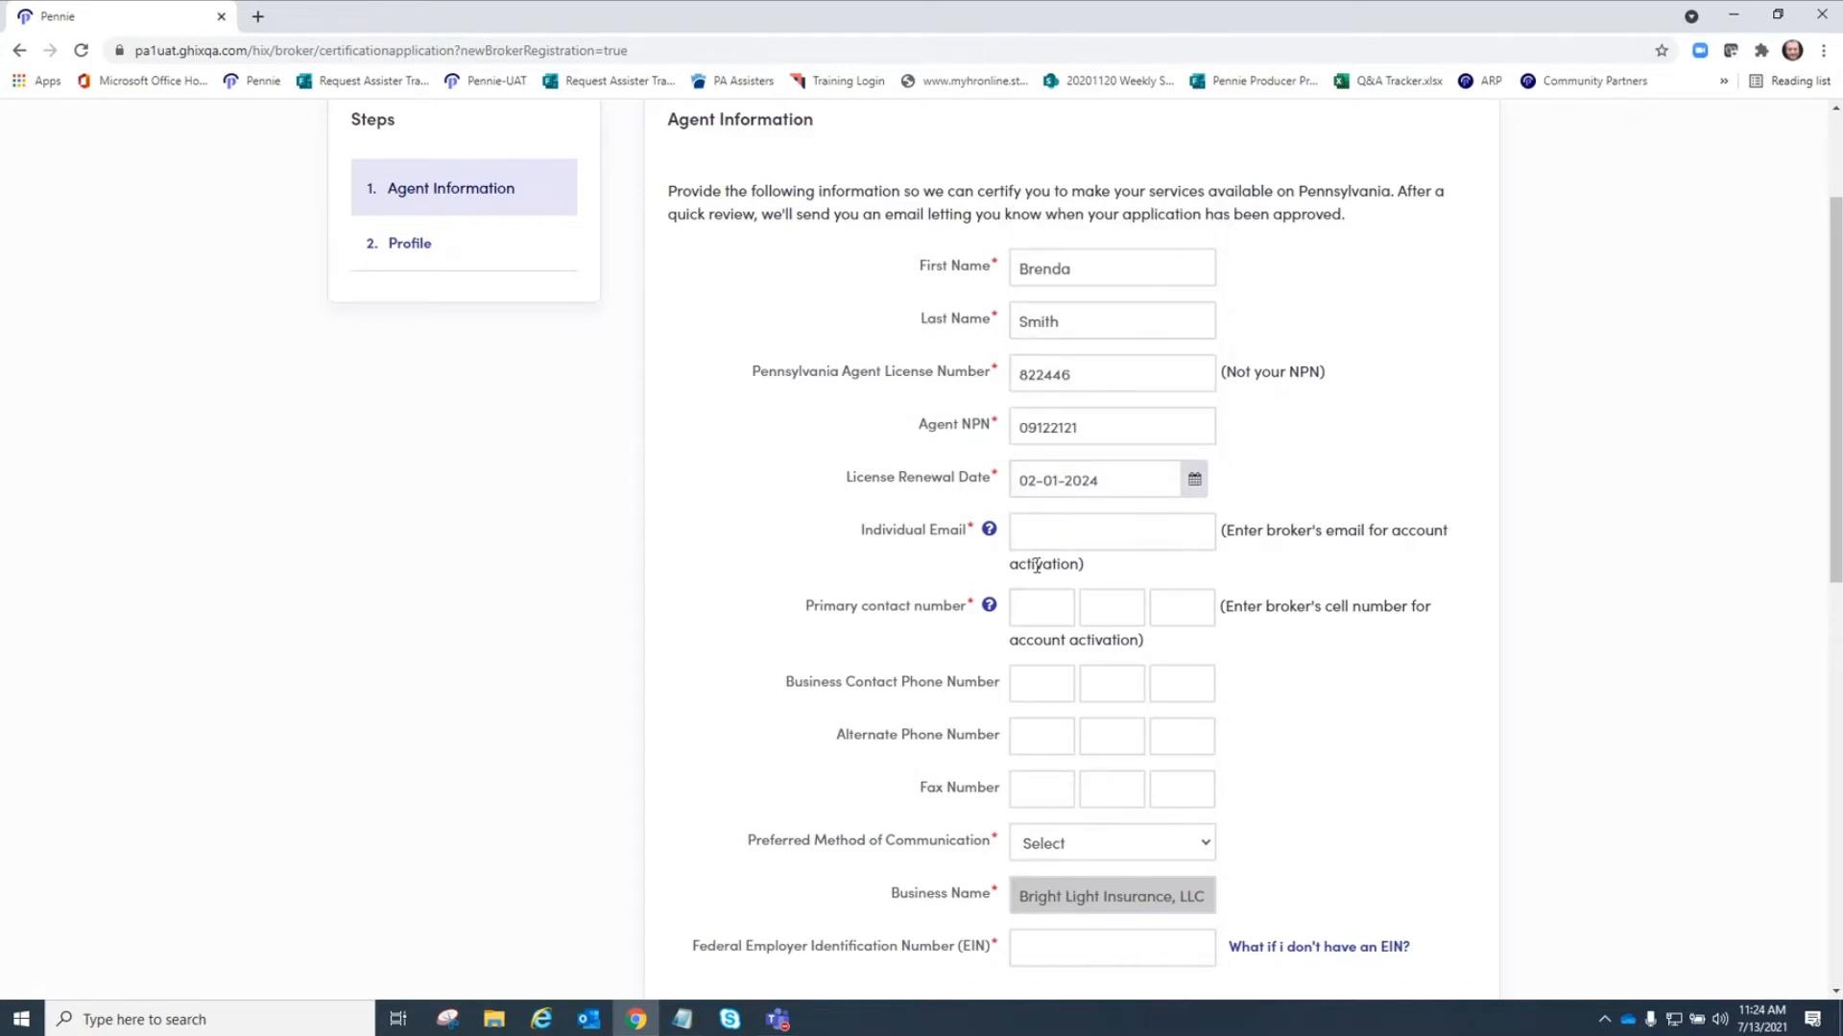
# Enter the agent's individual e-mail address for account activation.
pyautogui.click(1041, 533)
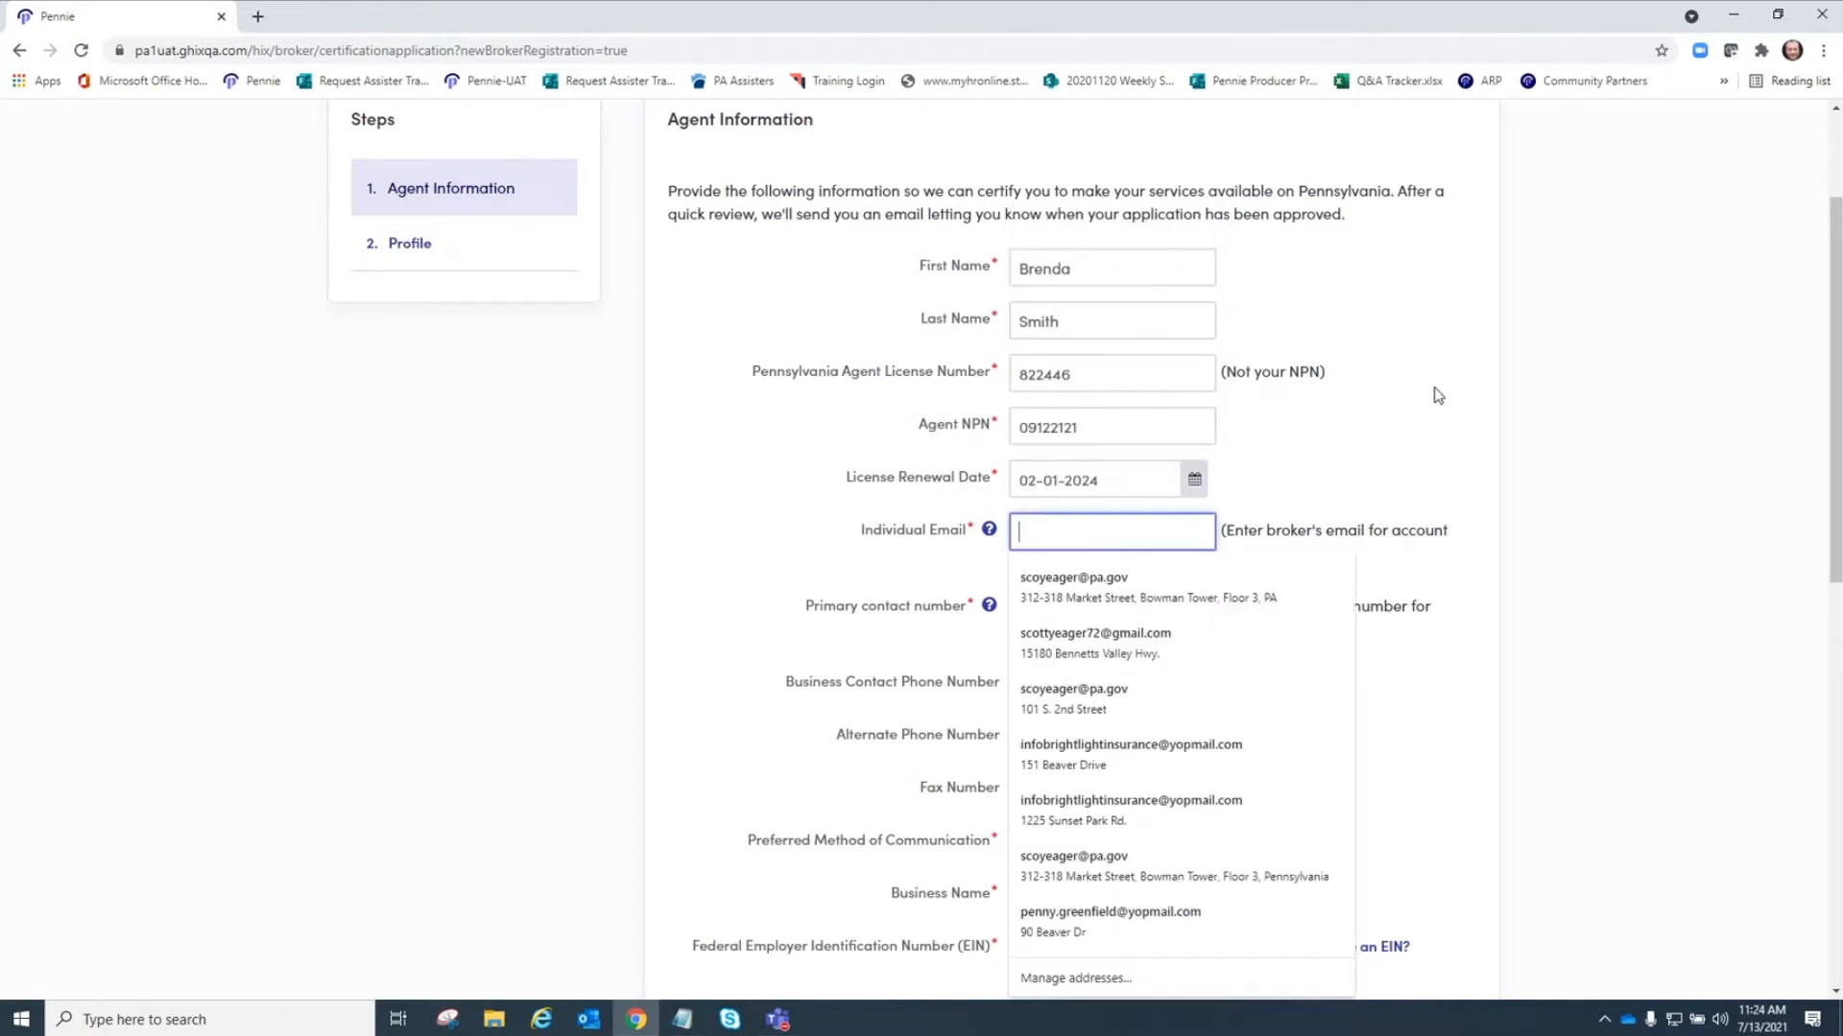
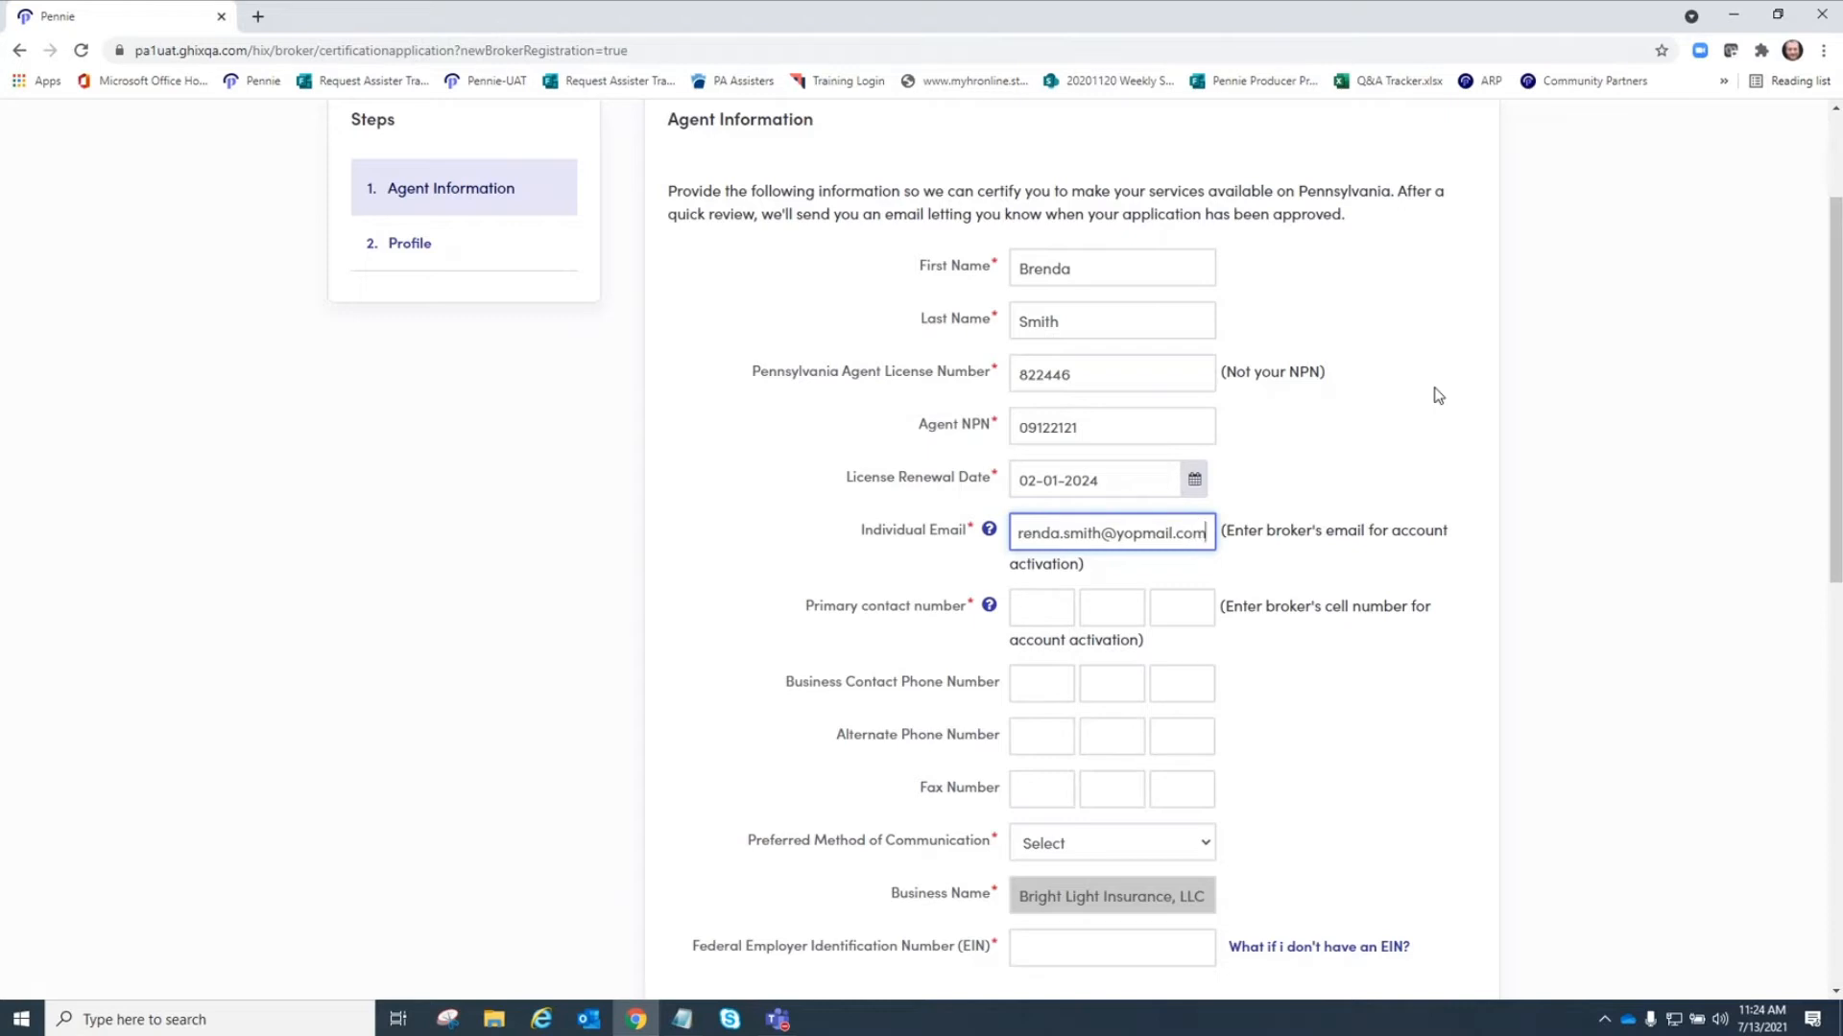
# Enter the agent's primary contact cell number across the three number boxes.
pyautogui.click(1052, 601)
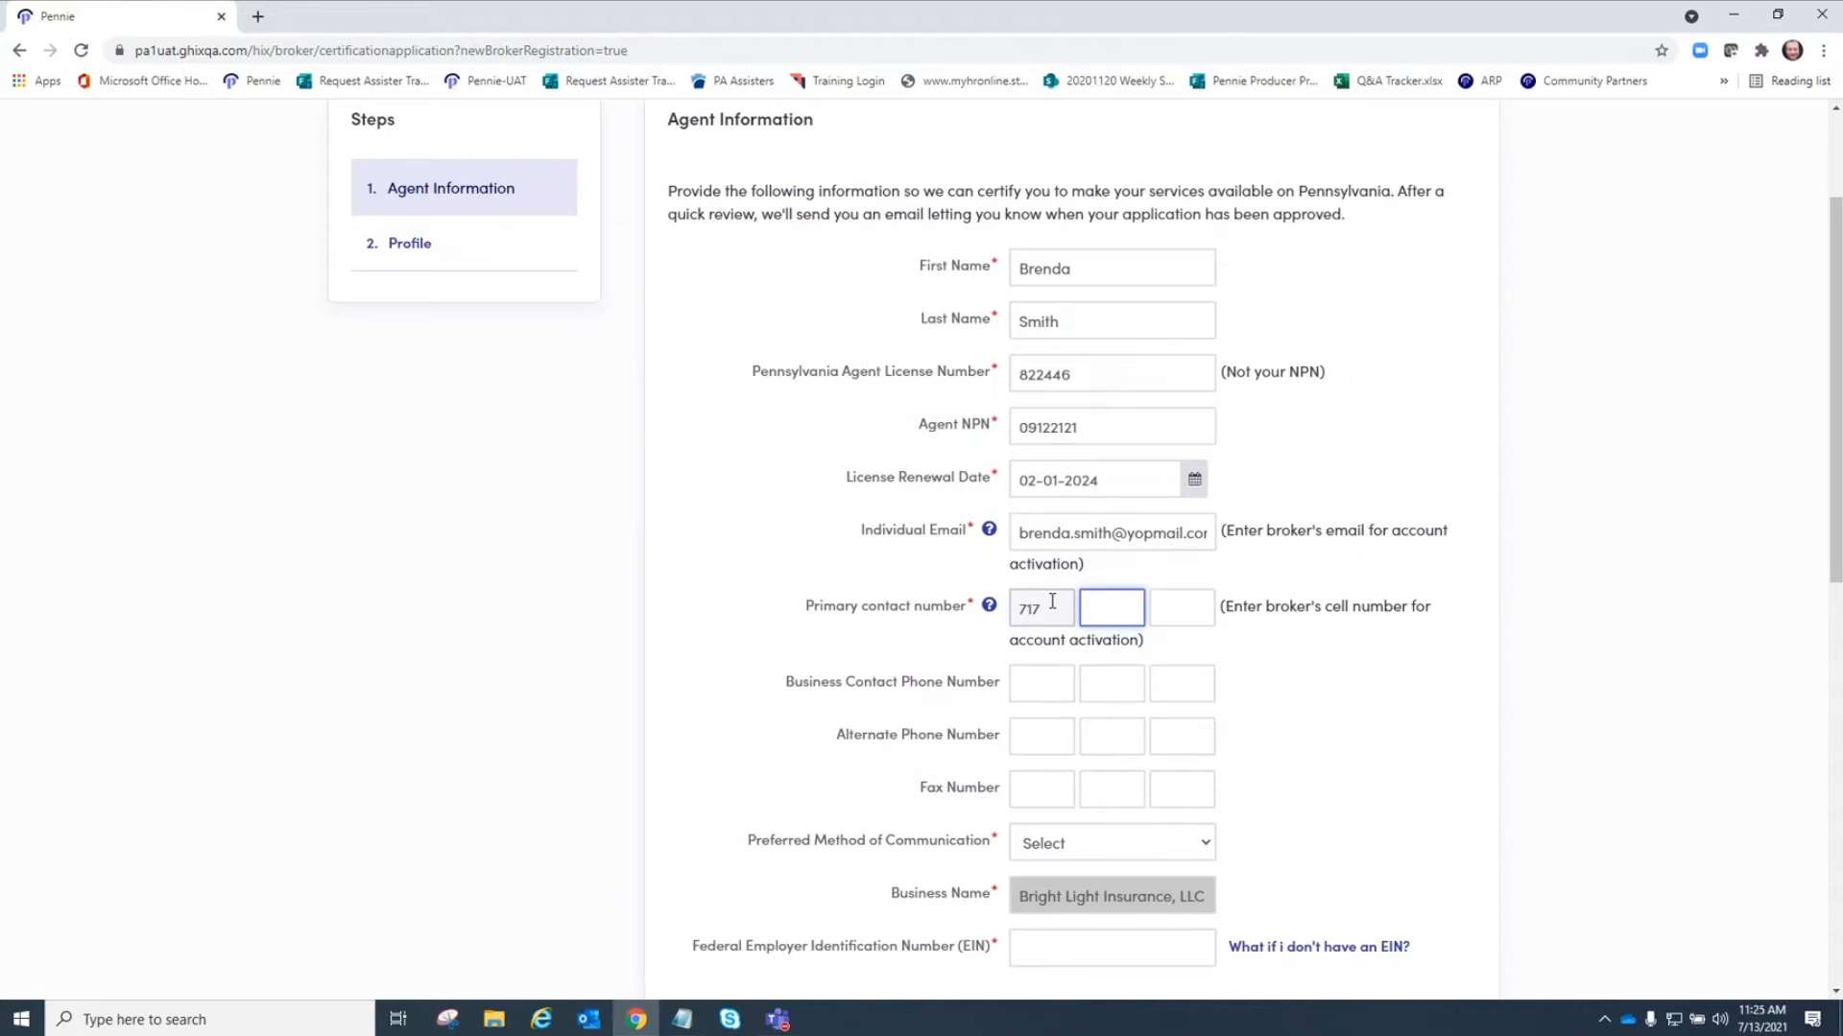
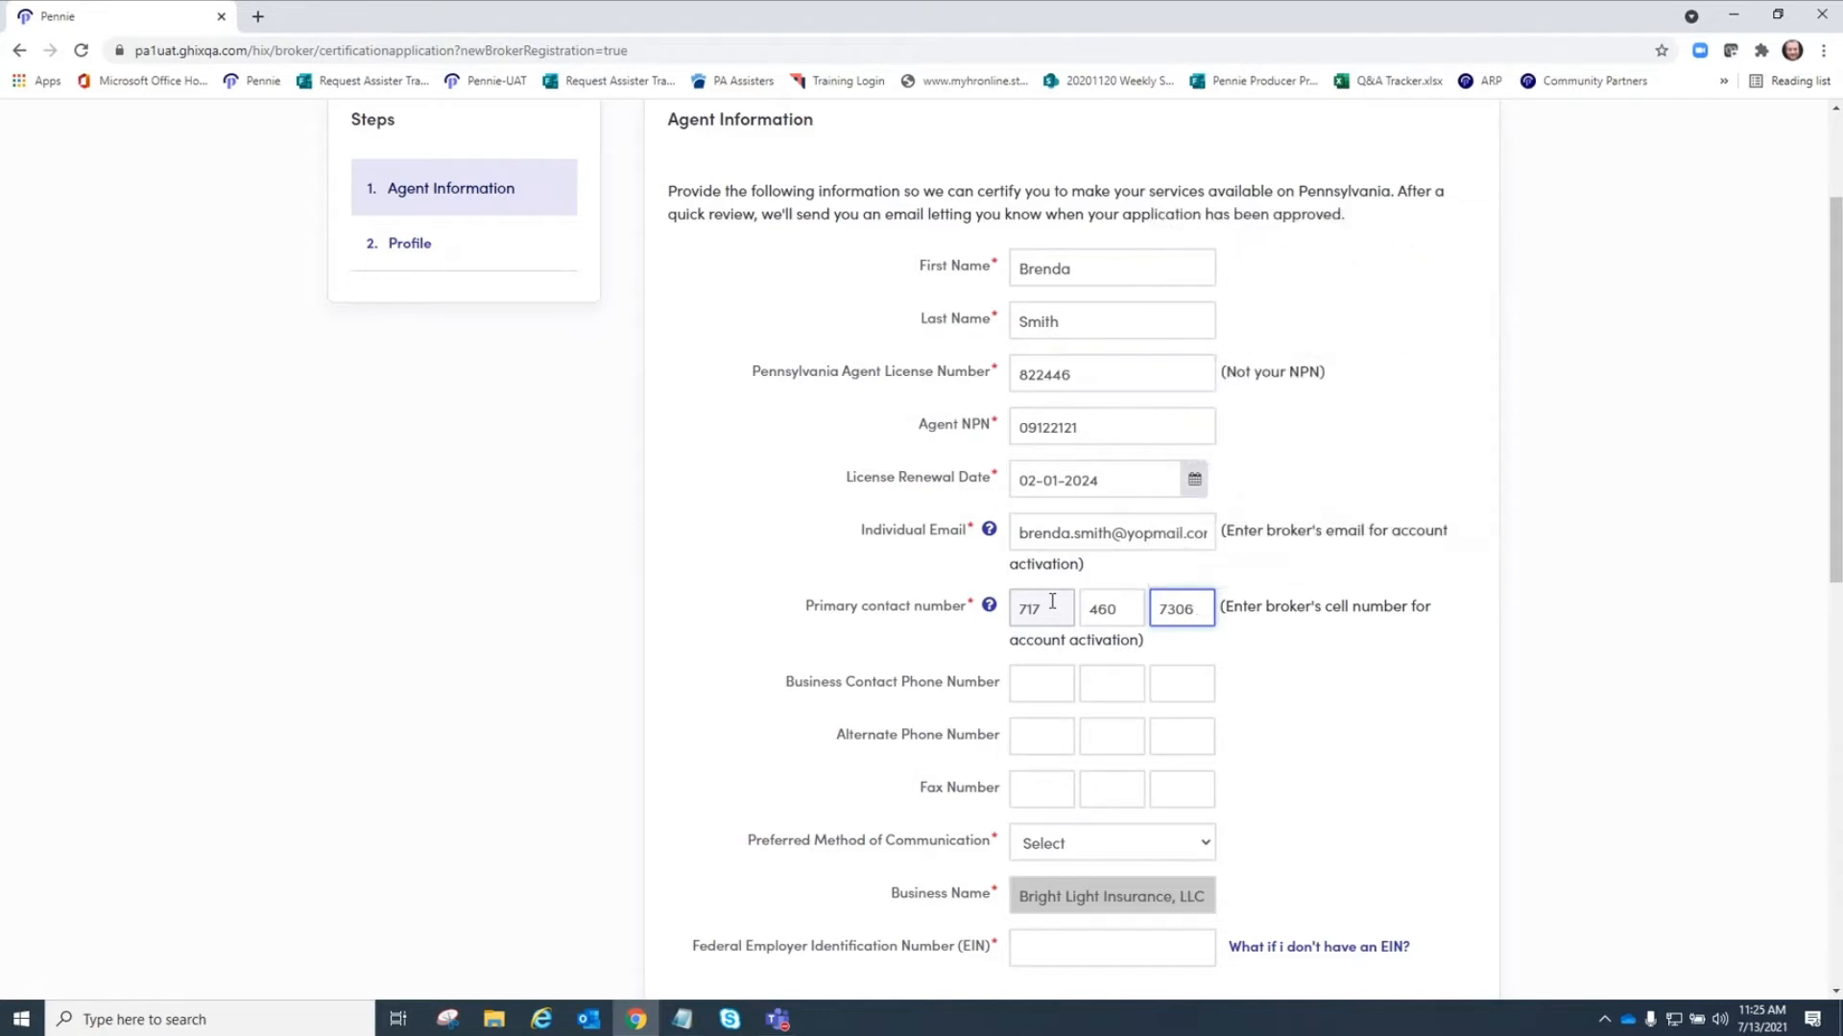
pyautogui.press('BackSpace')
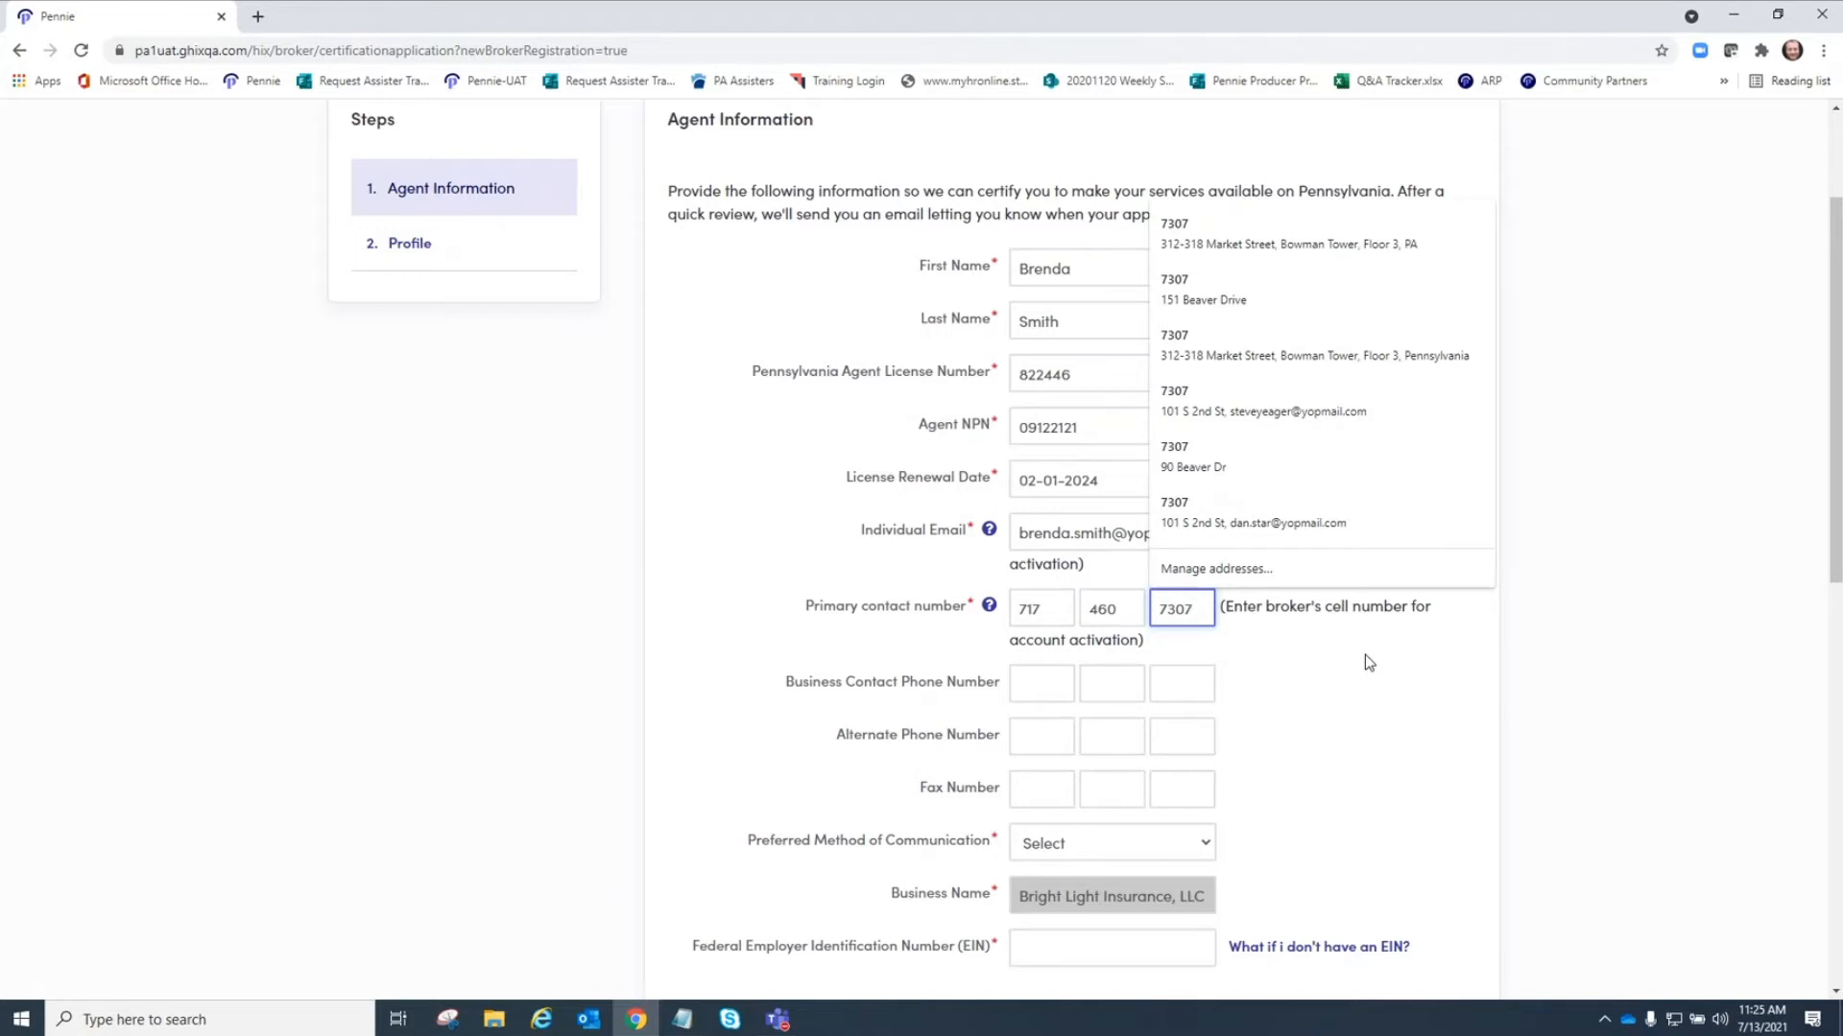
# Enter the business contact phone number across its three number boxes.
pyautogui.click(1038, 679)
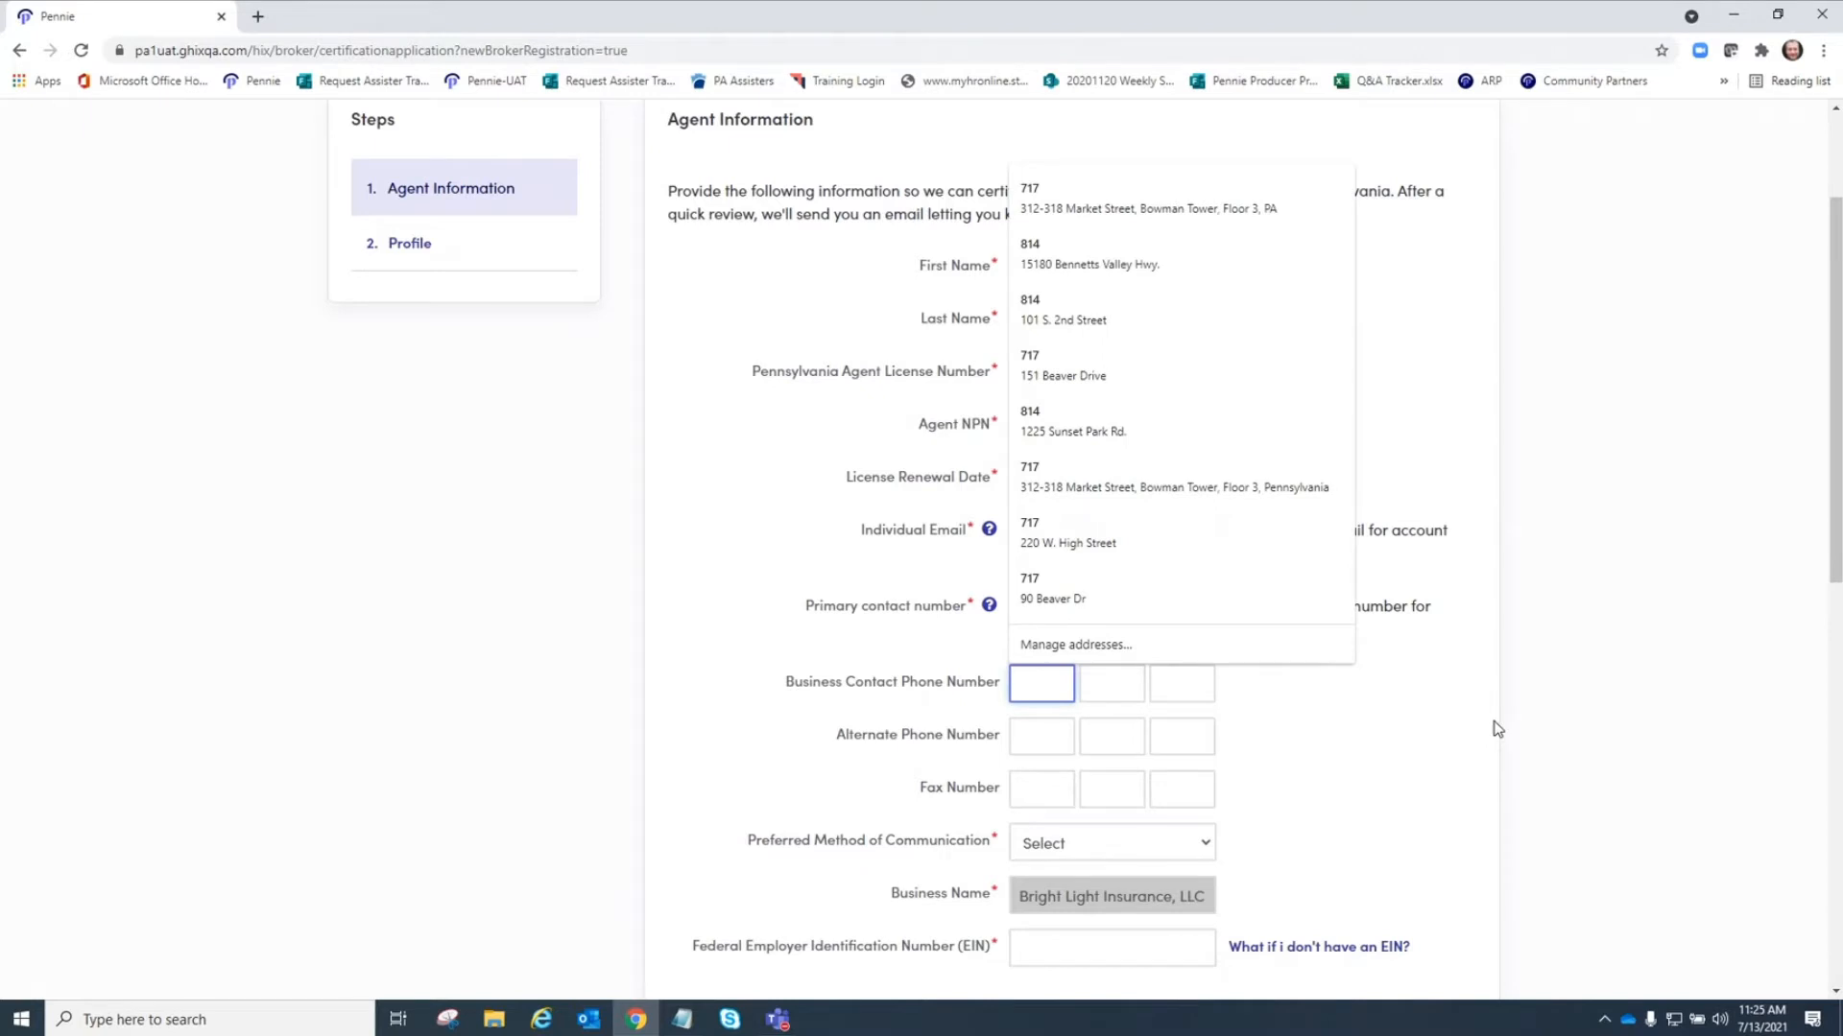
pyautogui.press('Tab')
pyautogui.press('Tab')
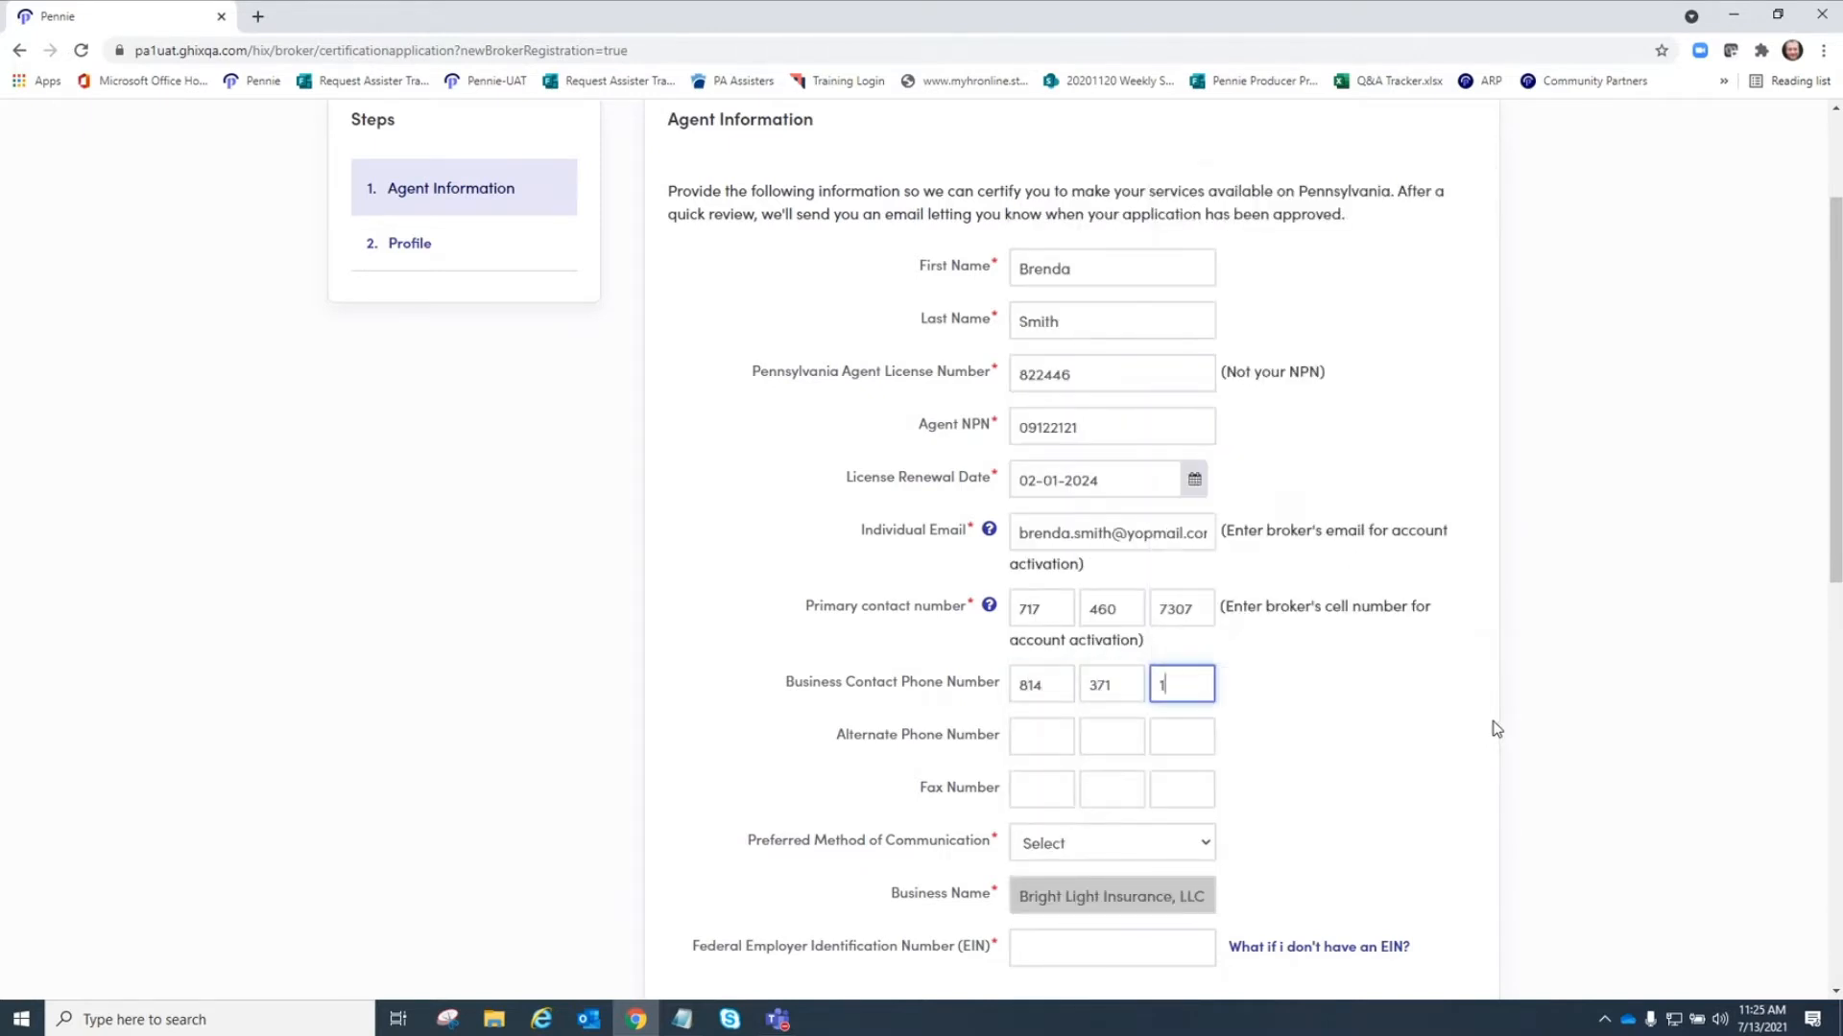
# Set the preferred method of communication to Phone.
pyautogui.click(1075, 855)
pyautogui.click(1077, 892)
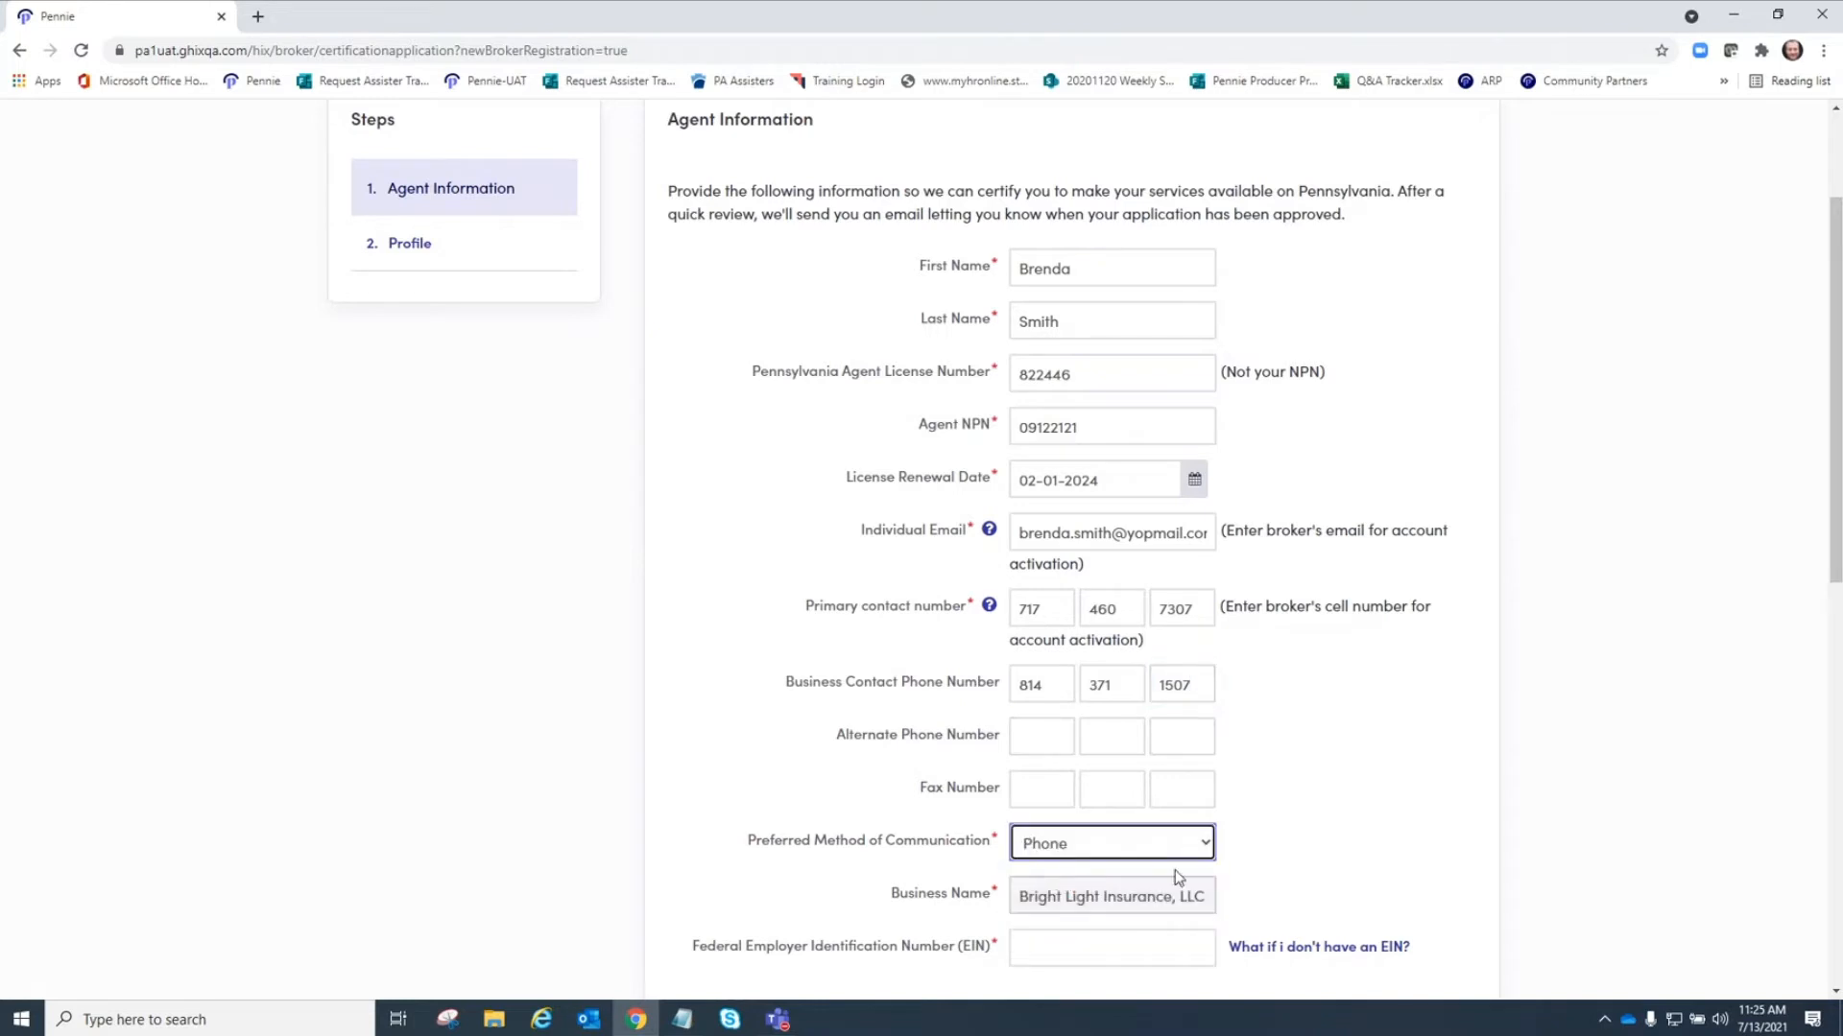
pyautogui.scroll(-3, 1348, 811)
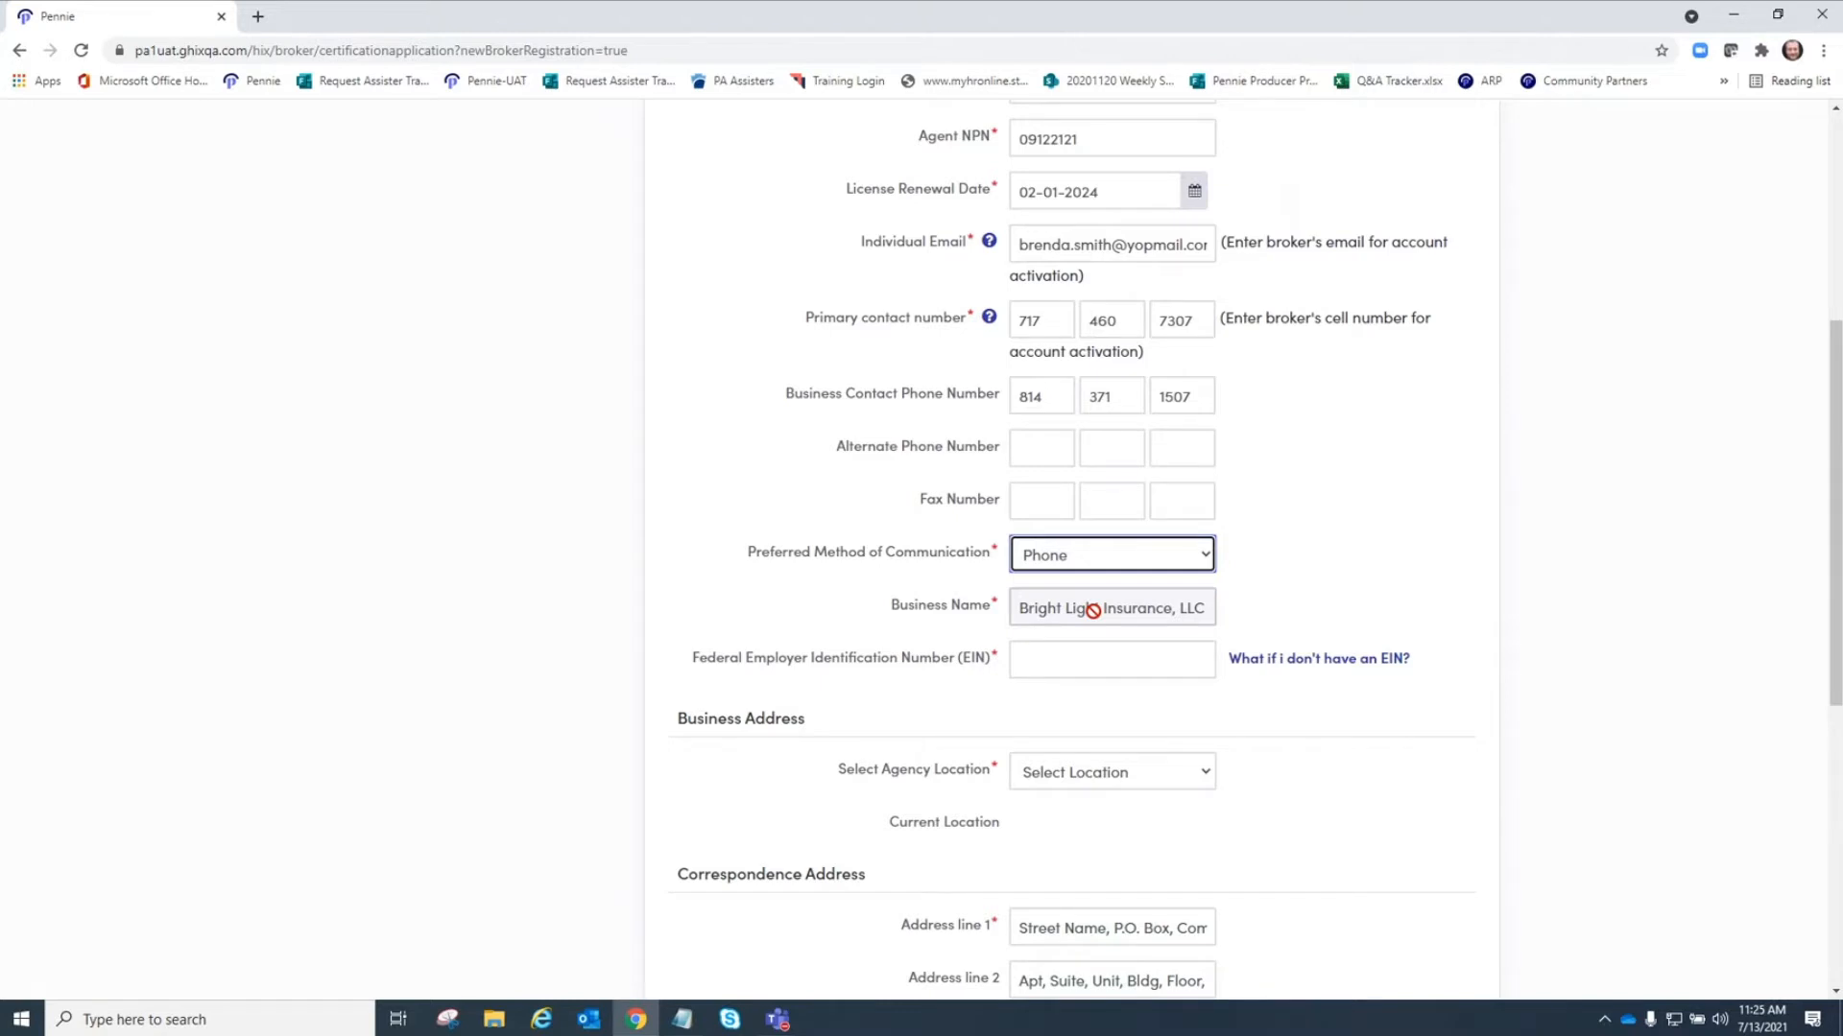
# Enter the business's Federal Employer Identification Number (EIN).
pyautogui.click(1070, 656)
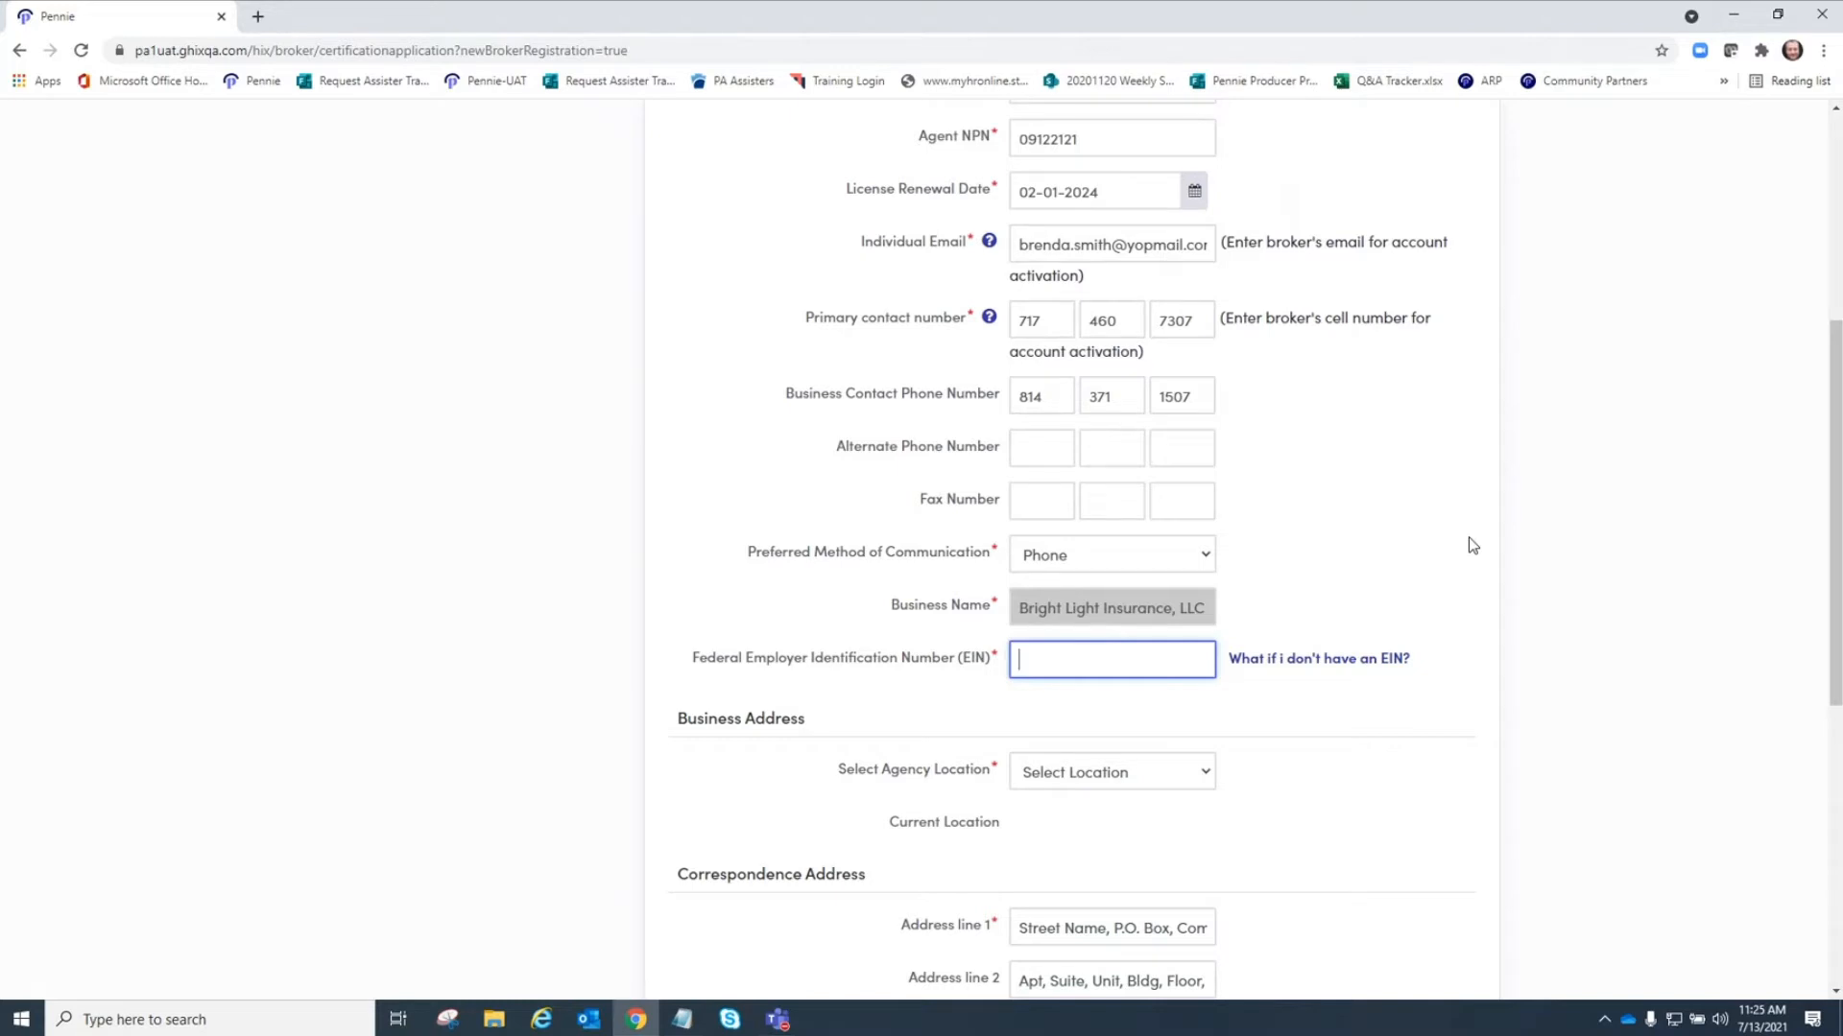
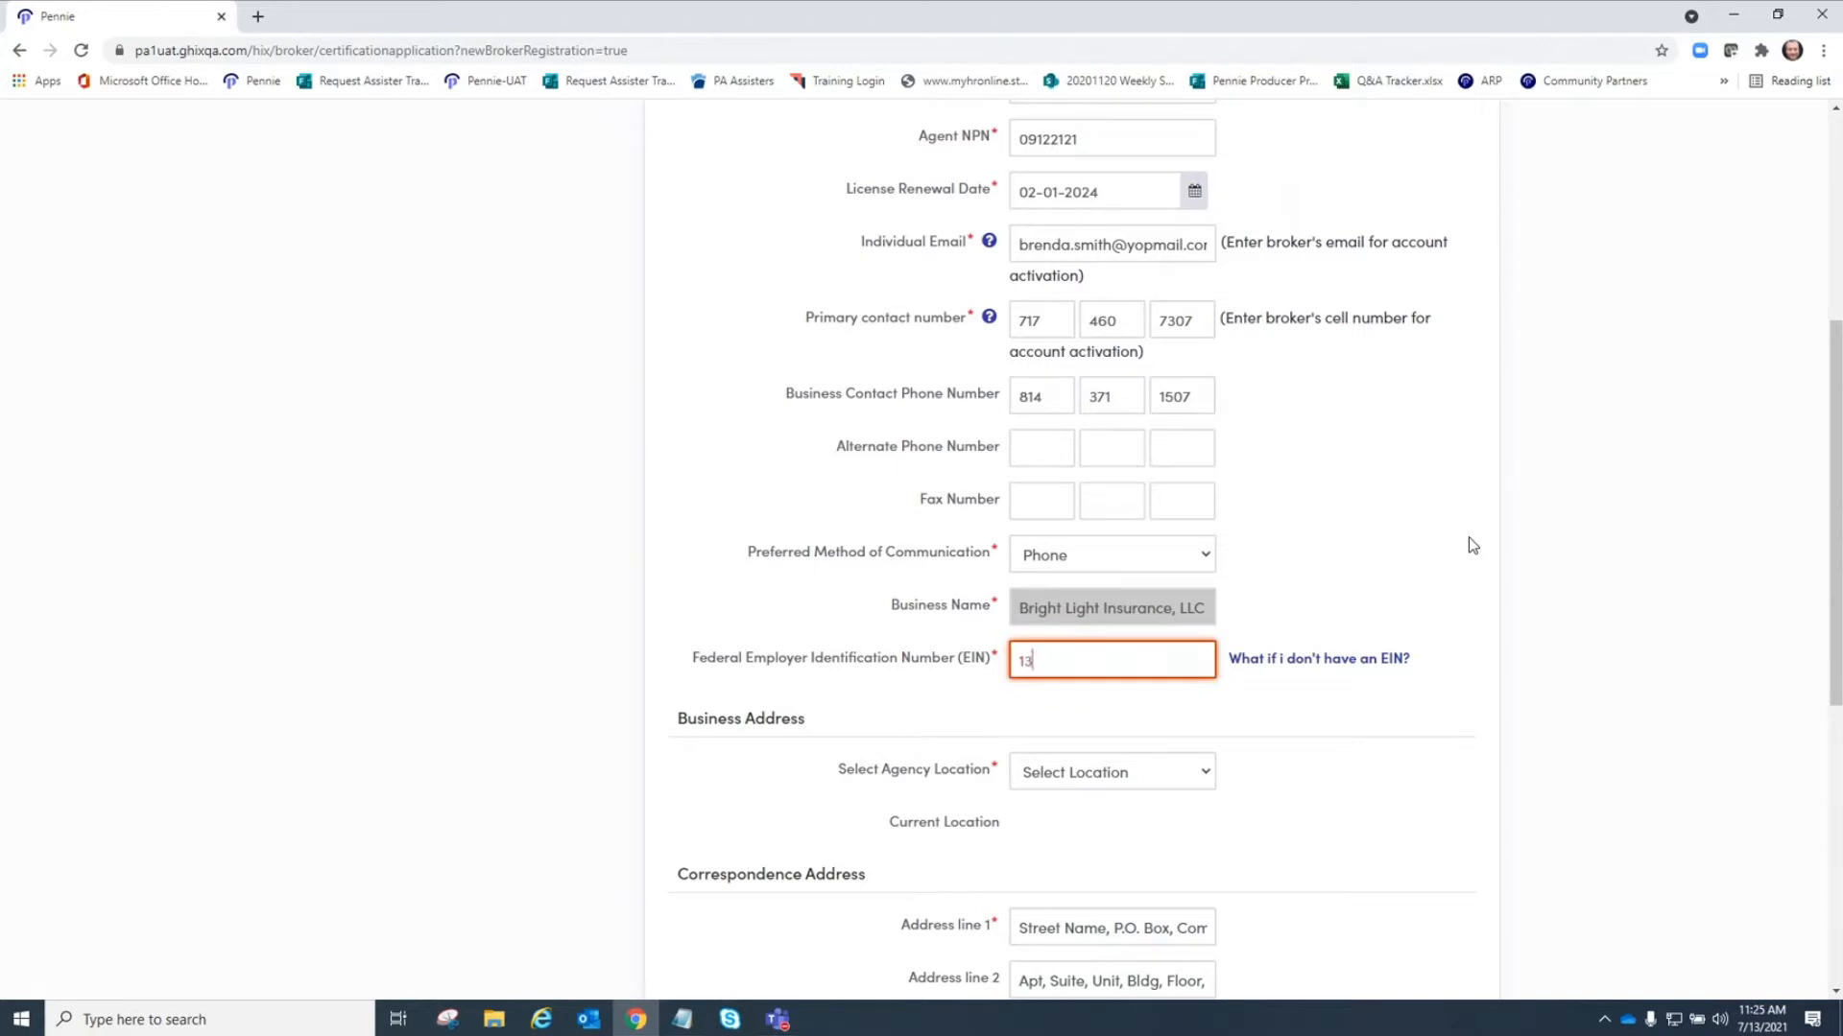
pyautogui.click(1473, 545)
# Select Bright Light Insurance – Reynoldsville as the agency location for the business address.
pyautogui.scroll(-2, 1284, 757)
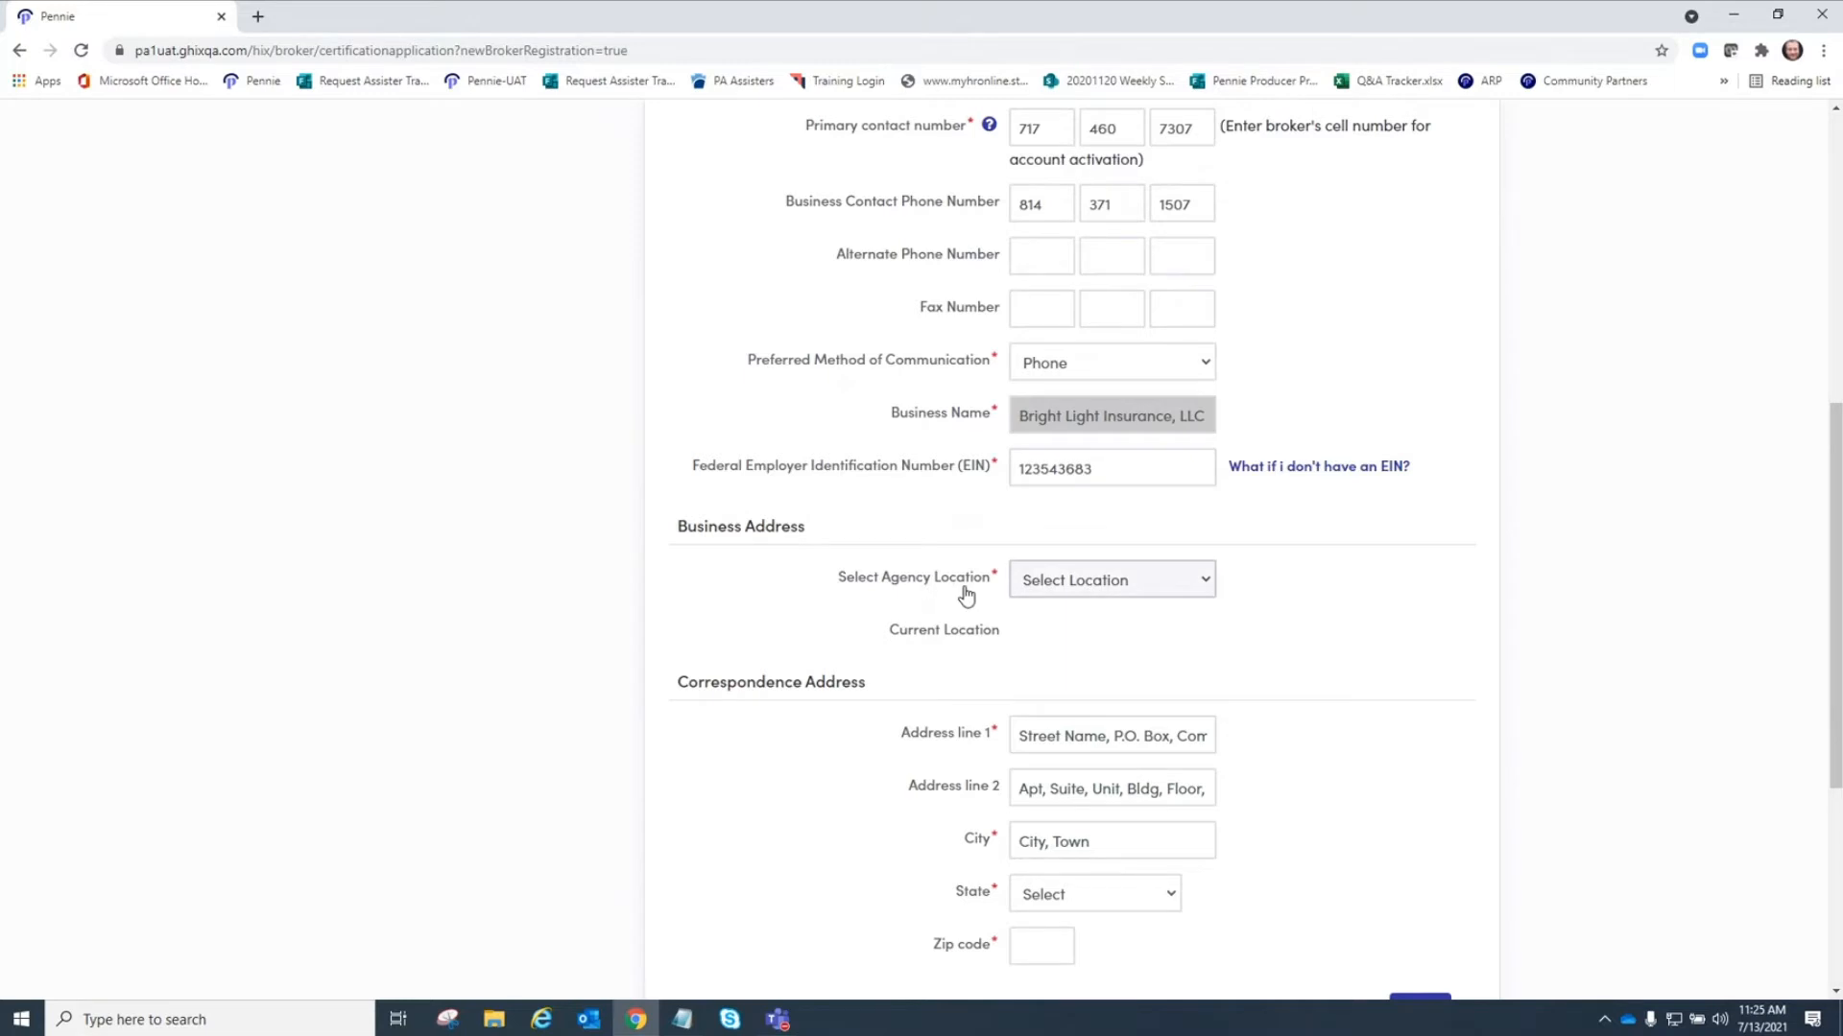
pyautogui.click(1051, 592)
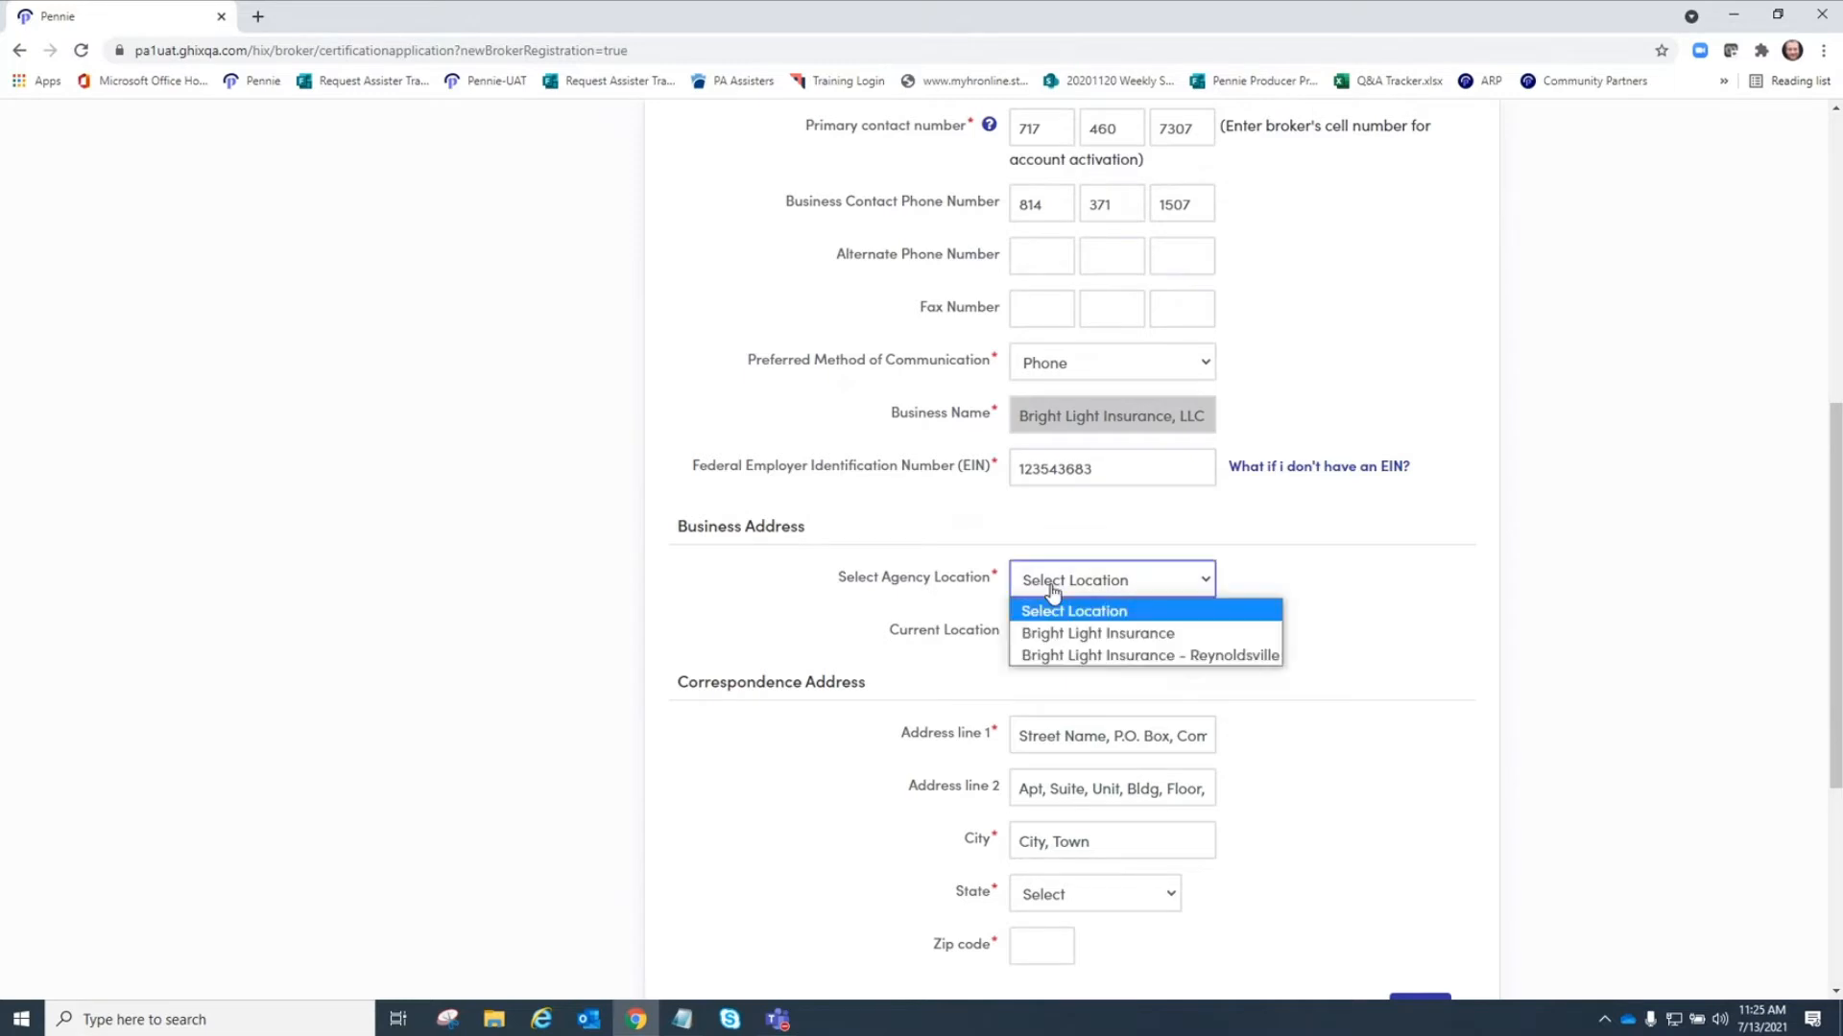
pyautogui.click(1149, 660)
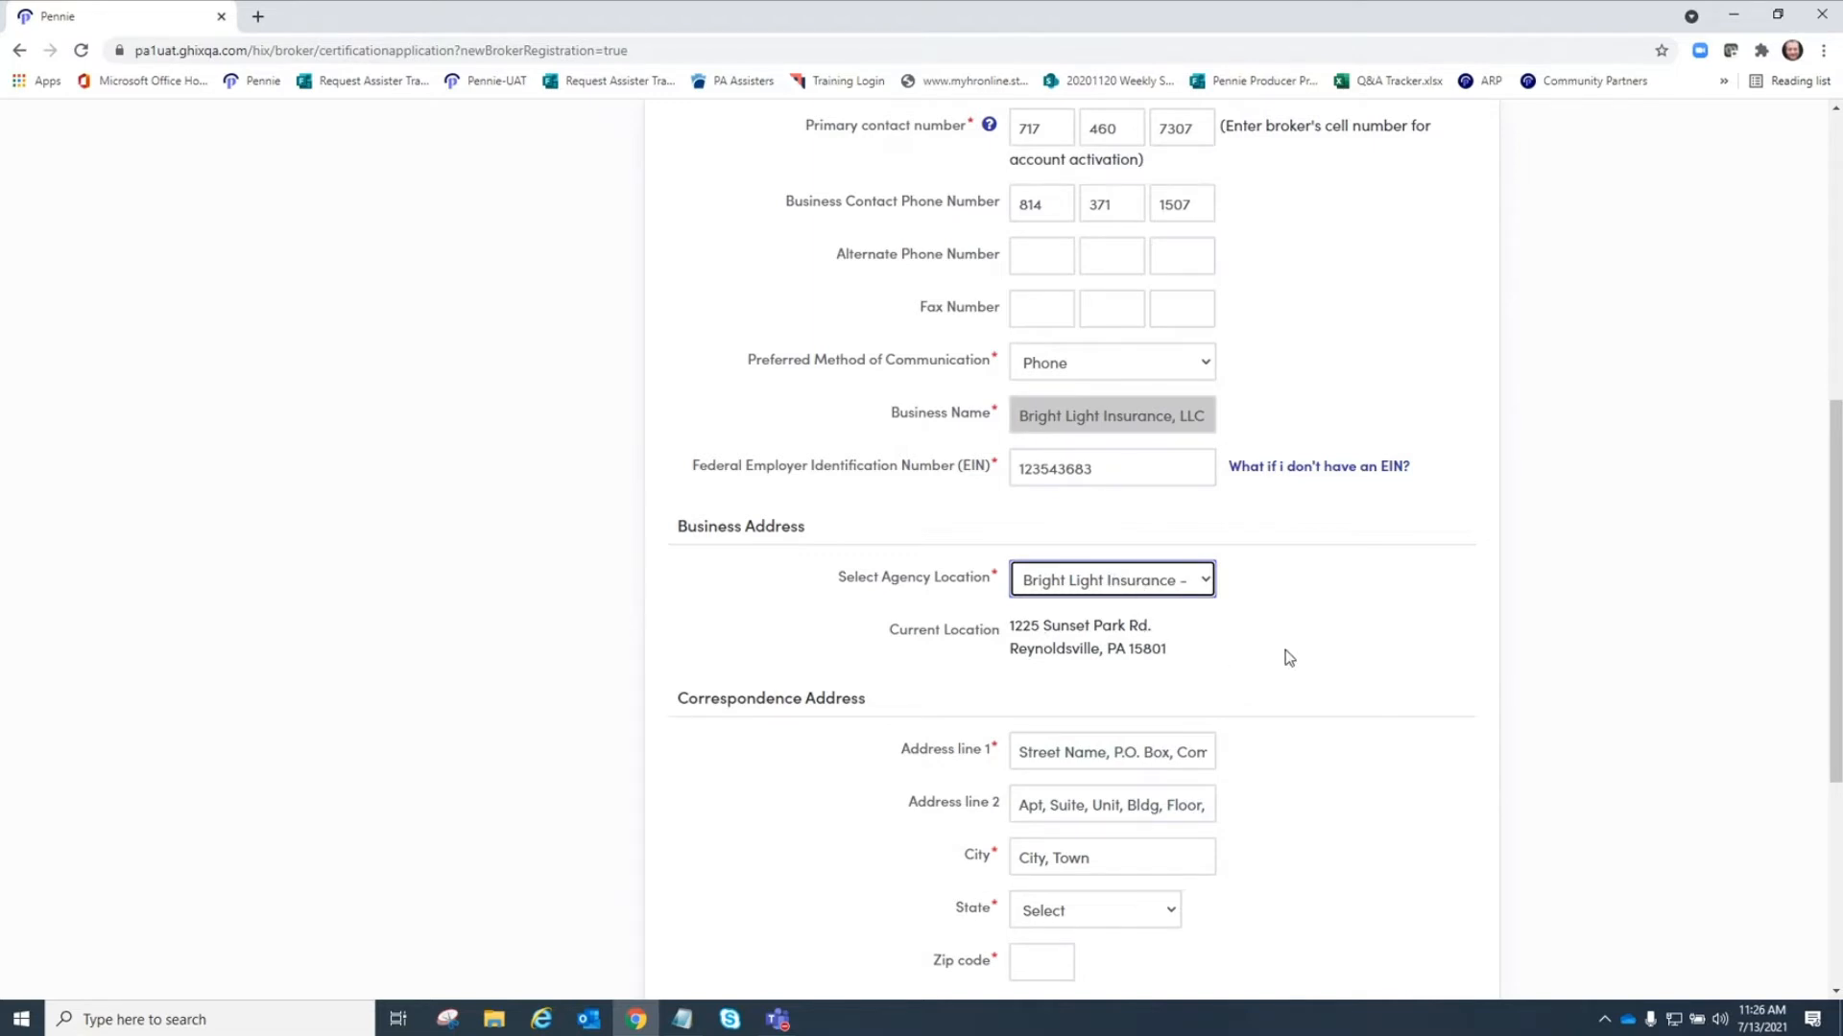
# Fill in the correspondence address line 1 and city from the saved autofill suggestions.
pyautogui.scroll(-3, 1286, 648)
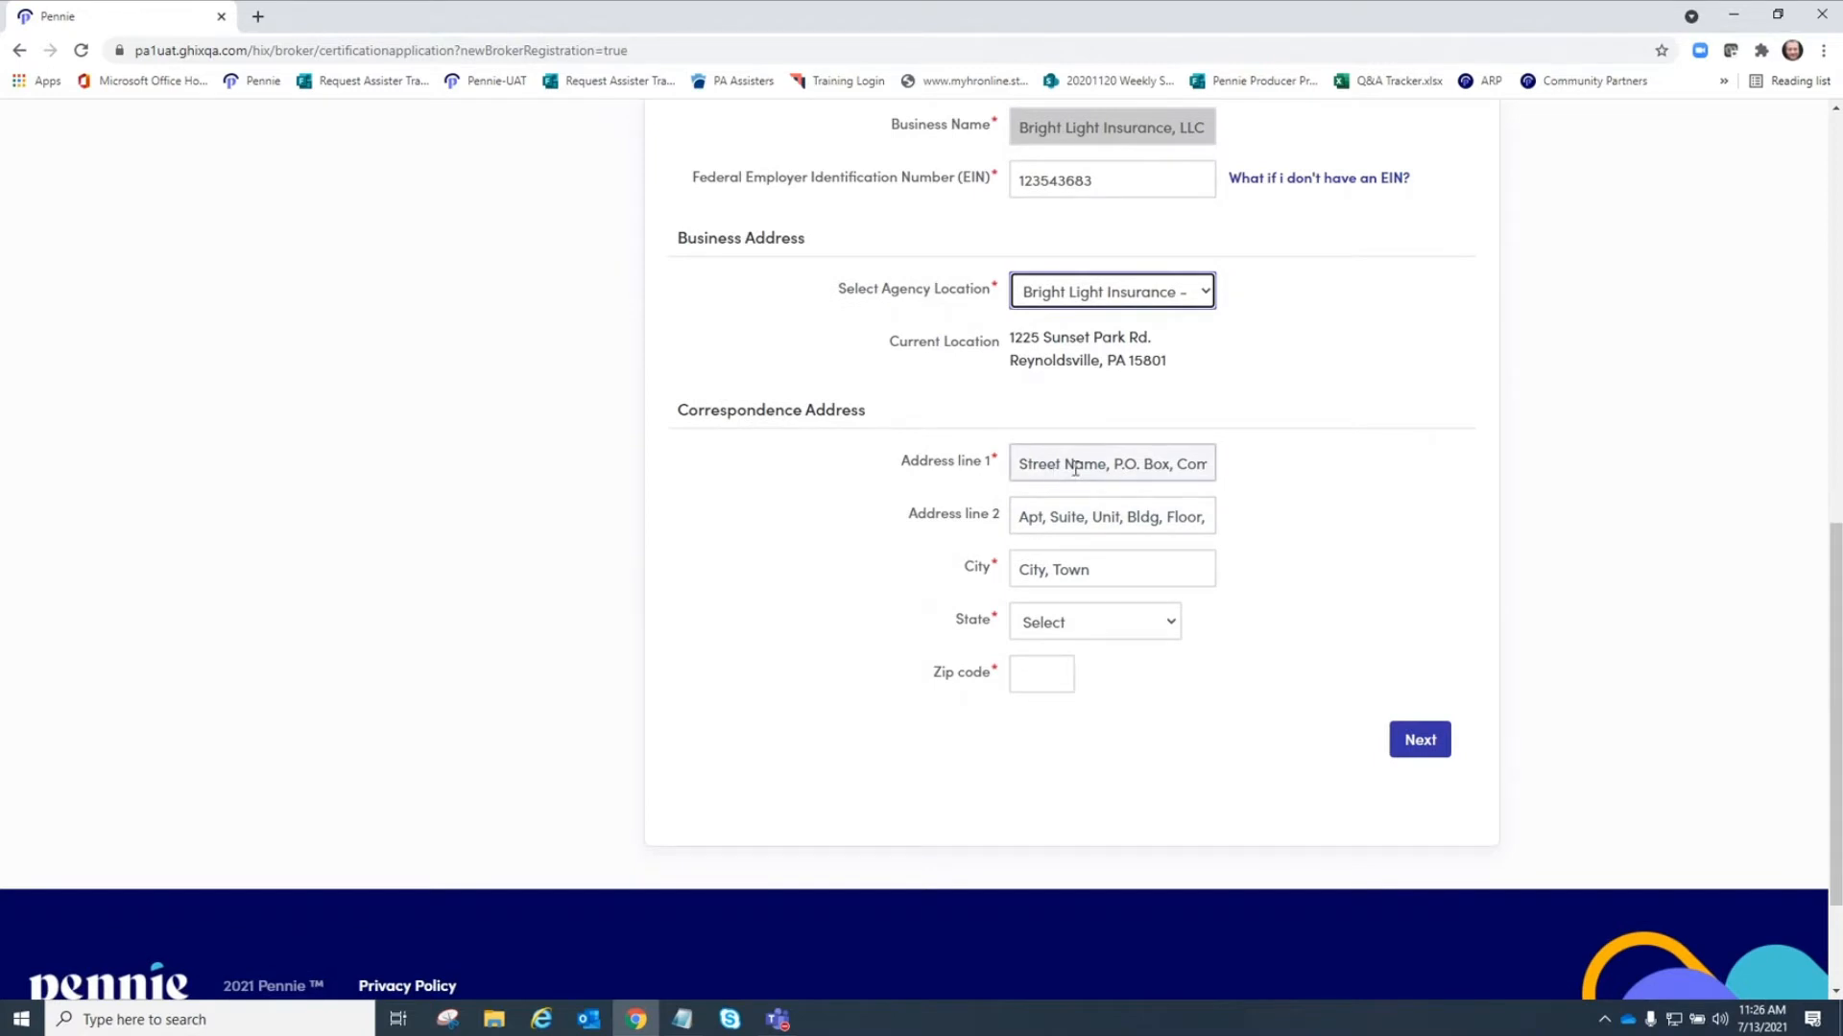
pyautogui.click(1075, 469)
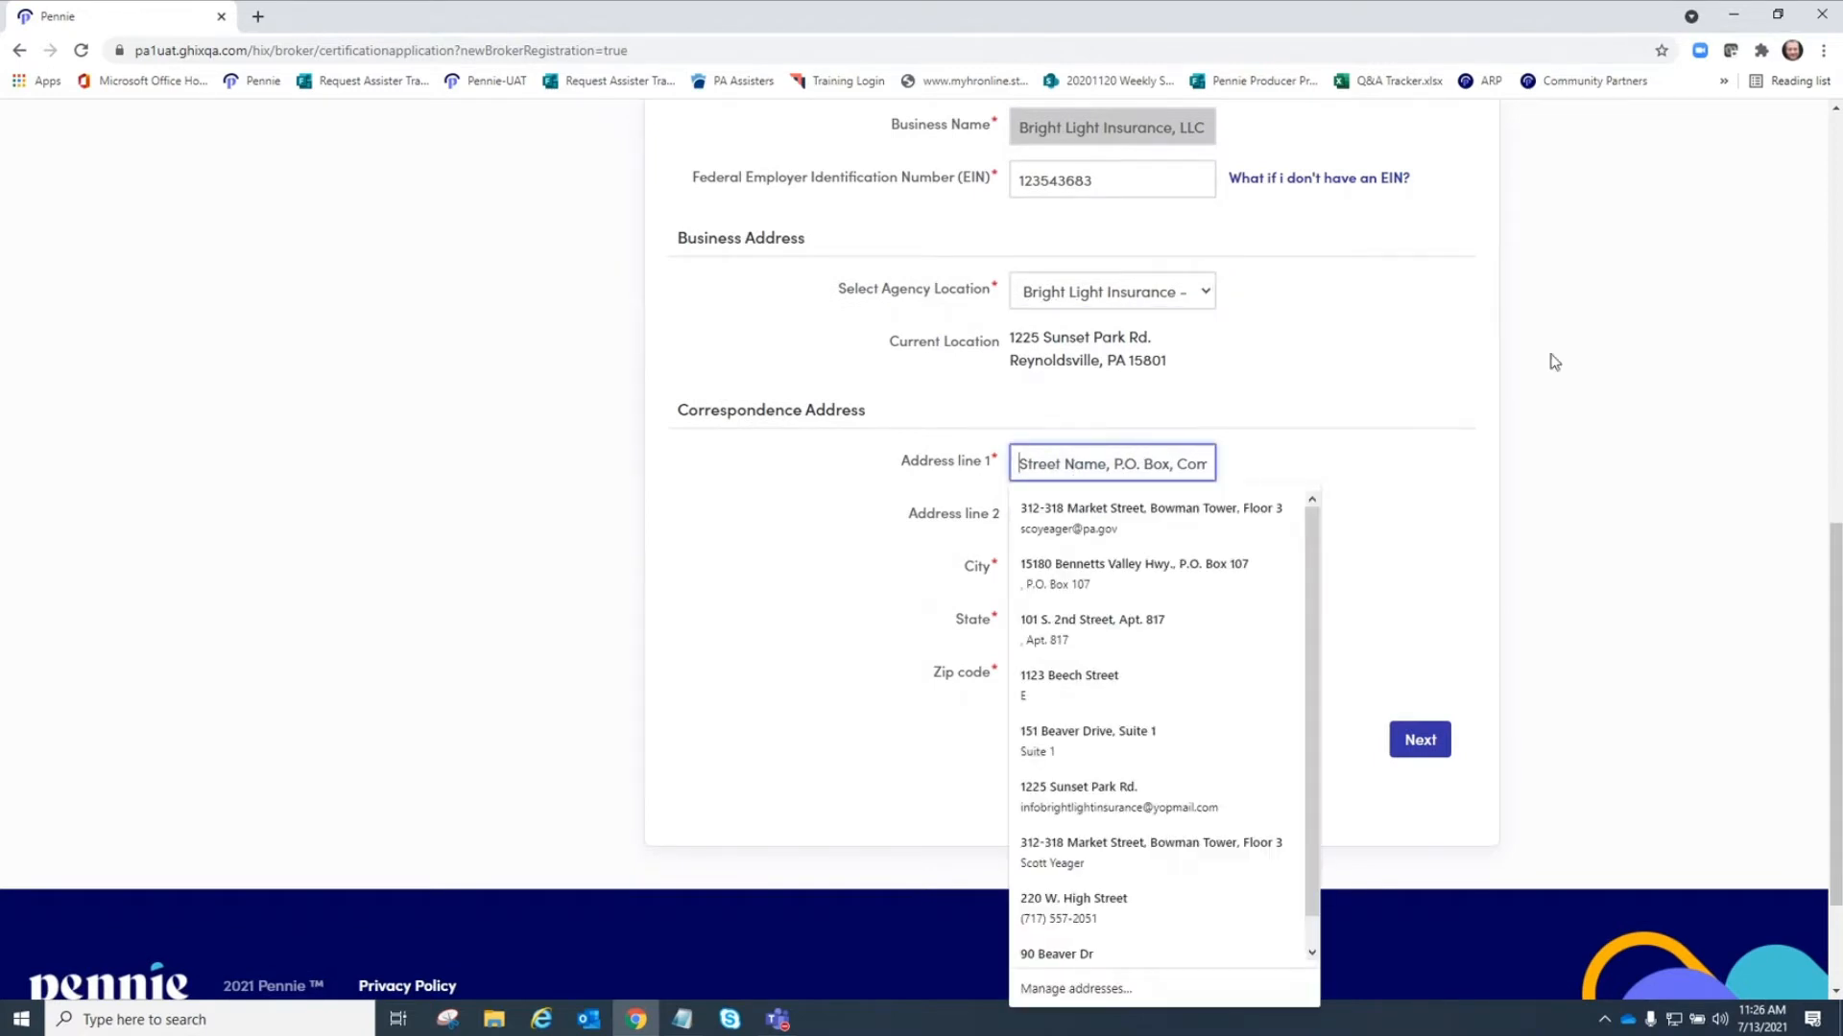
pyautogui.write('1')
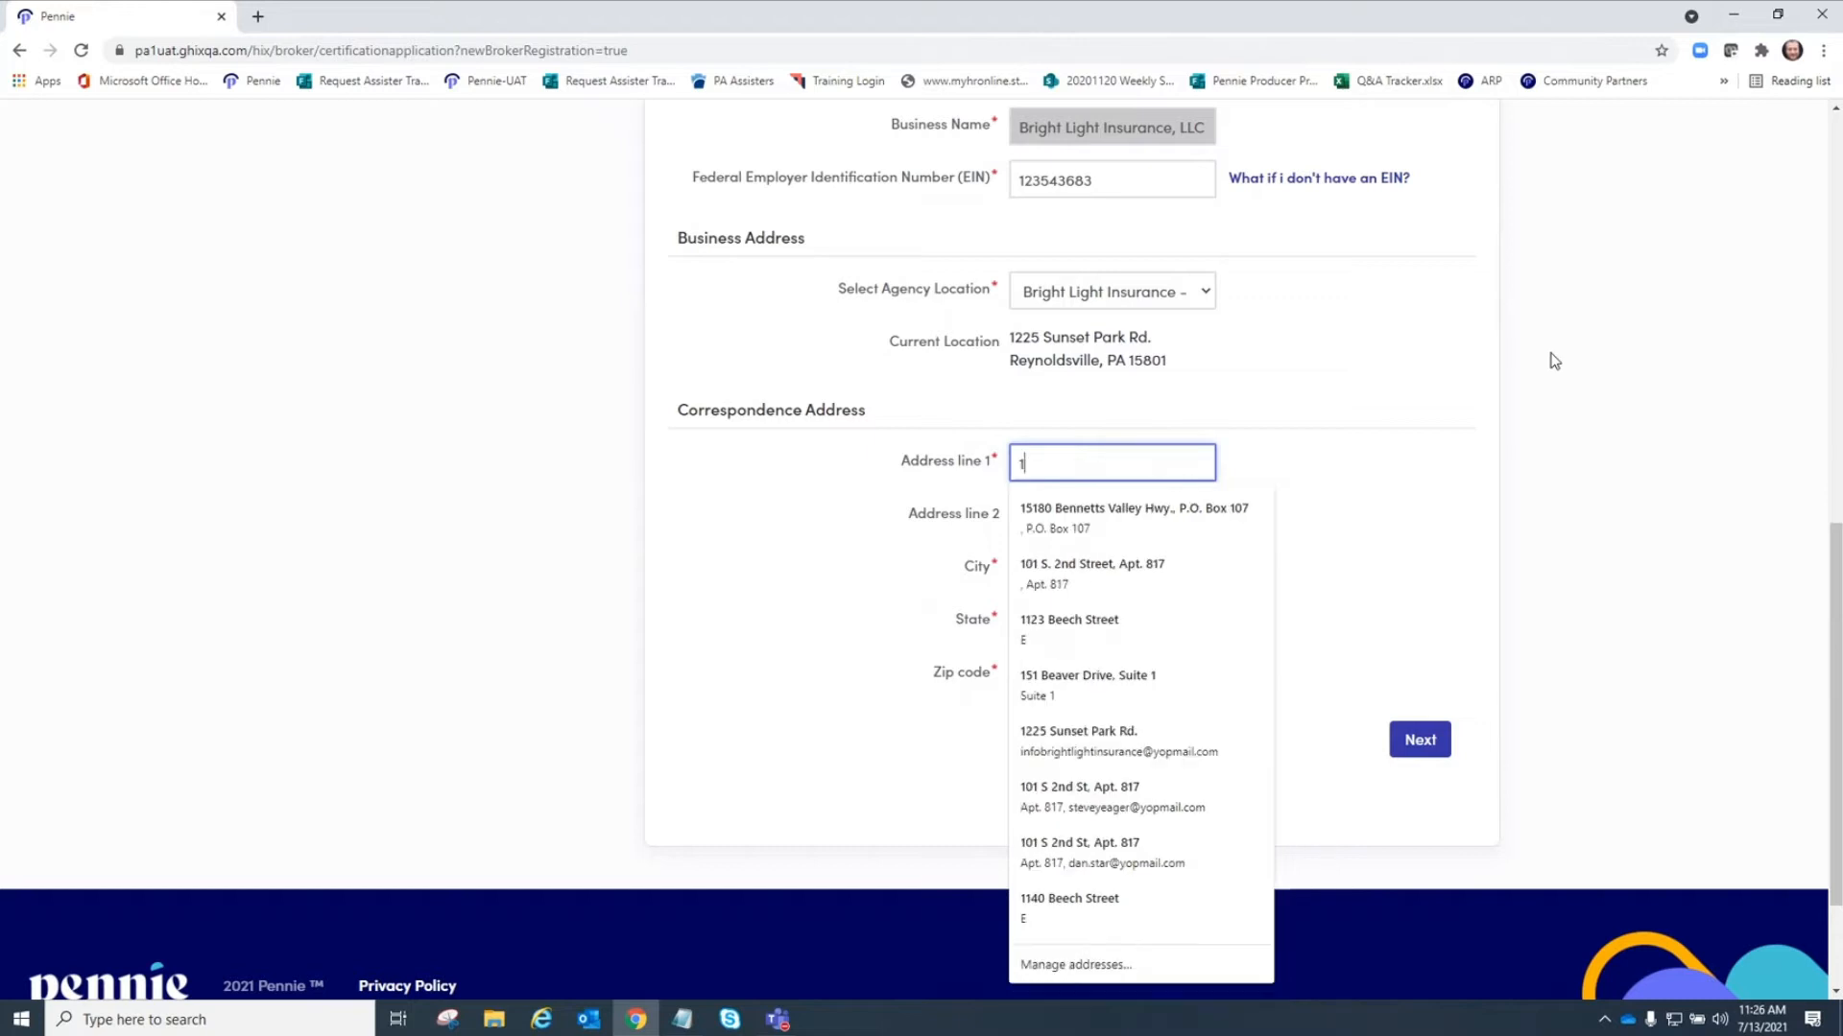
pyautogui.press('BackSpace')
pyautogui.write('p')
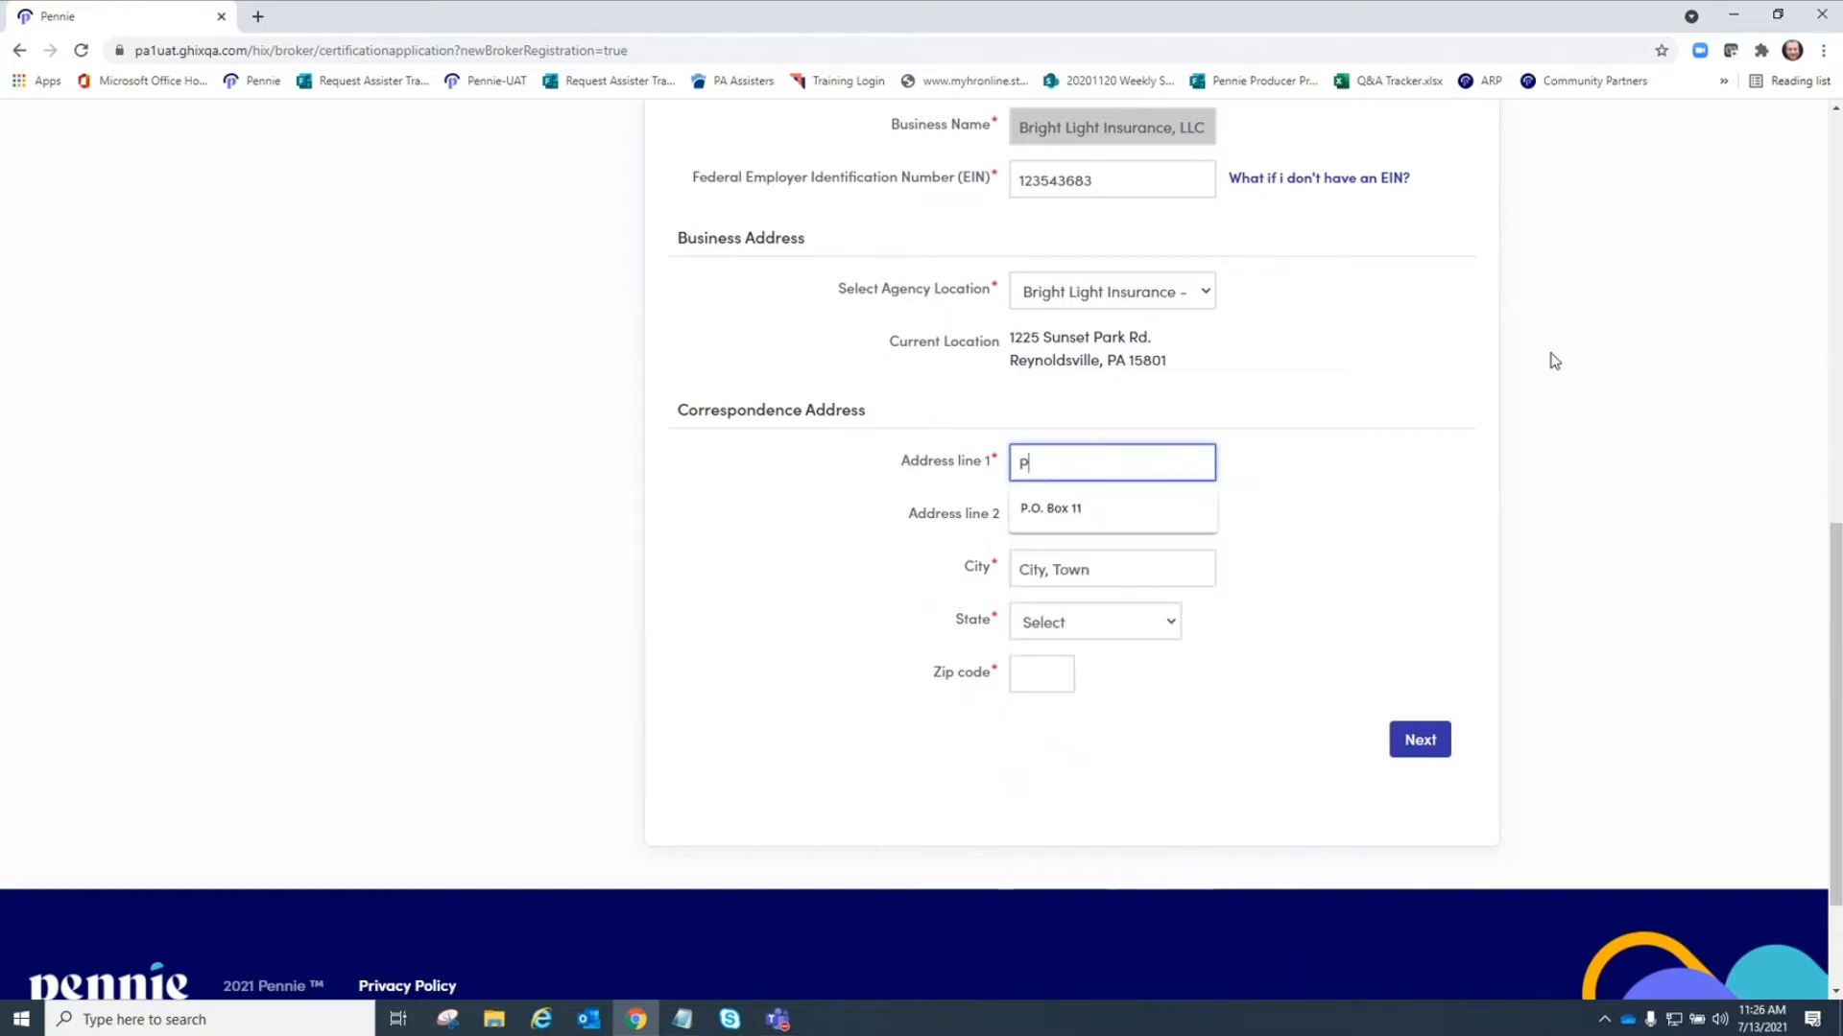
pyautogui.click(1110, 508)
pyautogui.click(1053, 566)
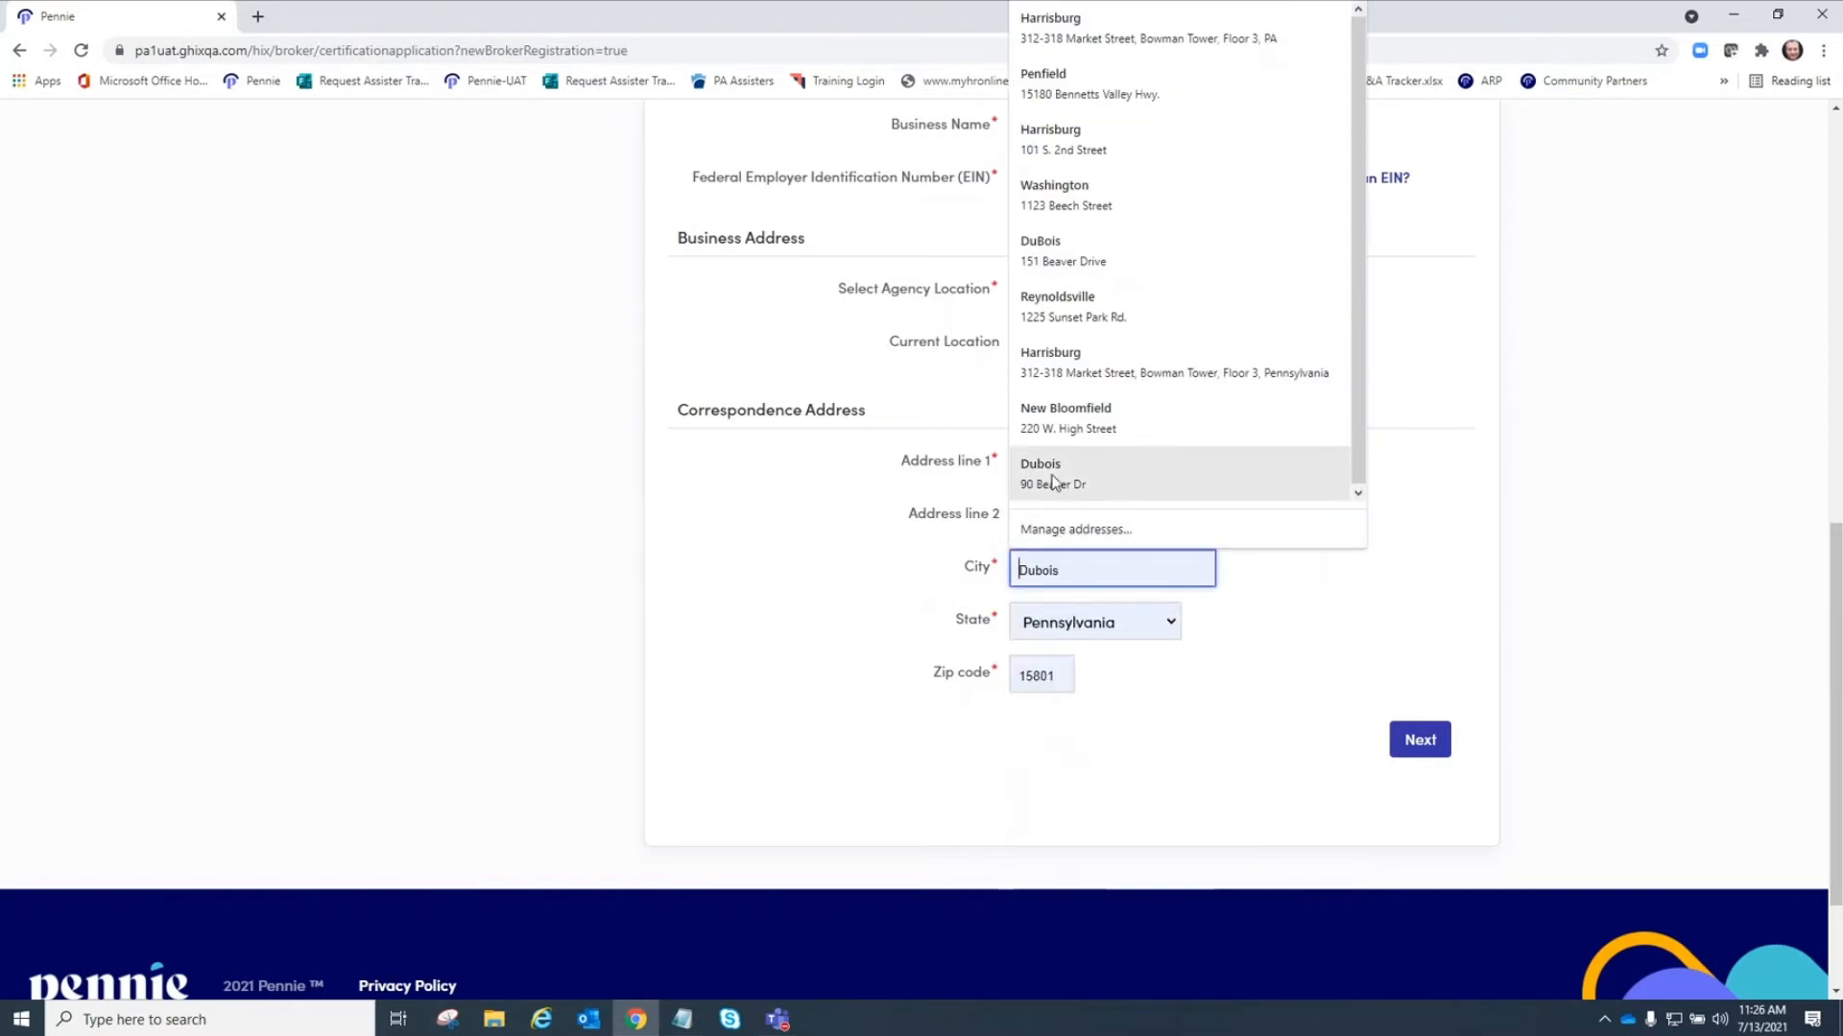
pyautogui.click(1080, 483)
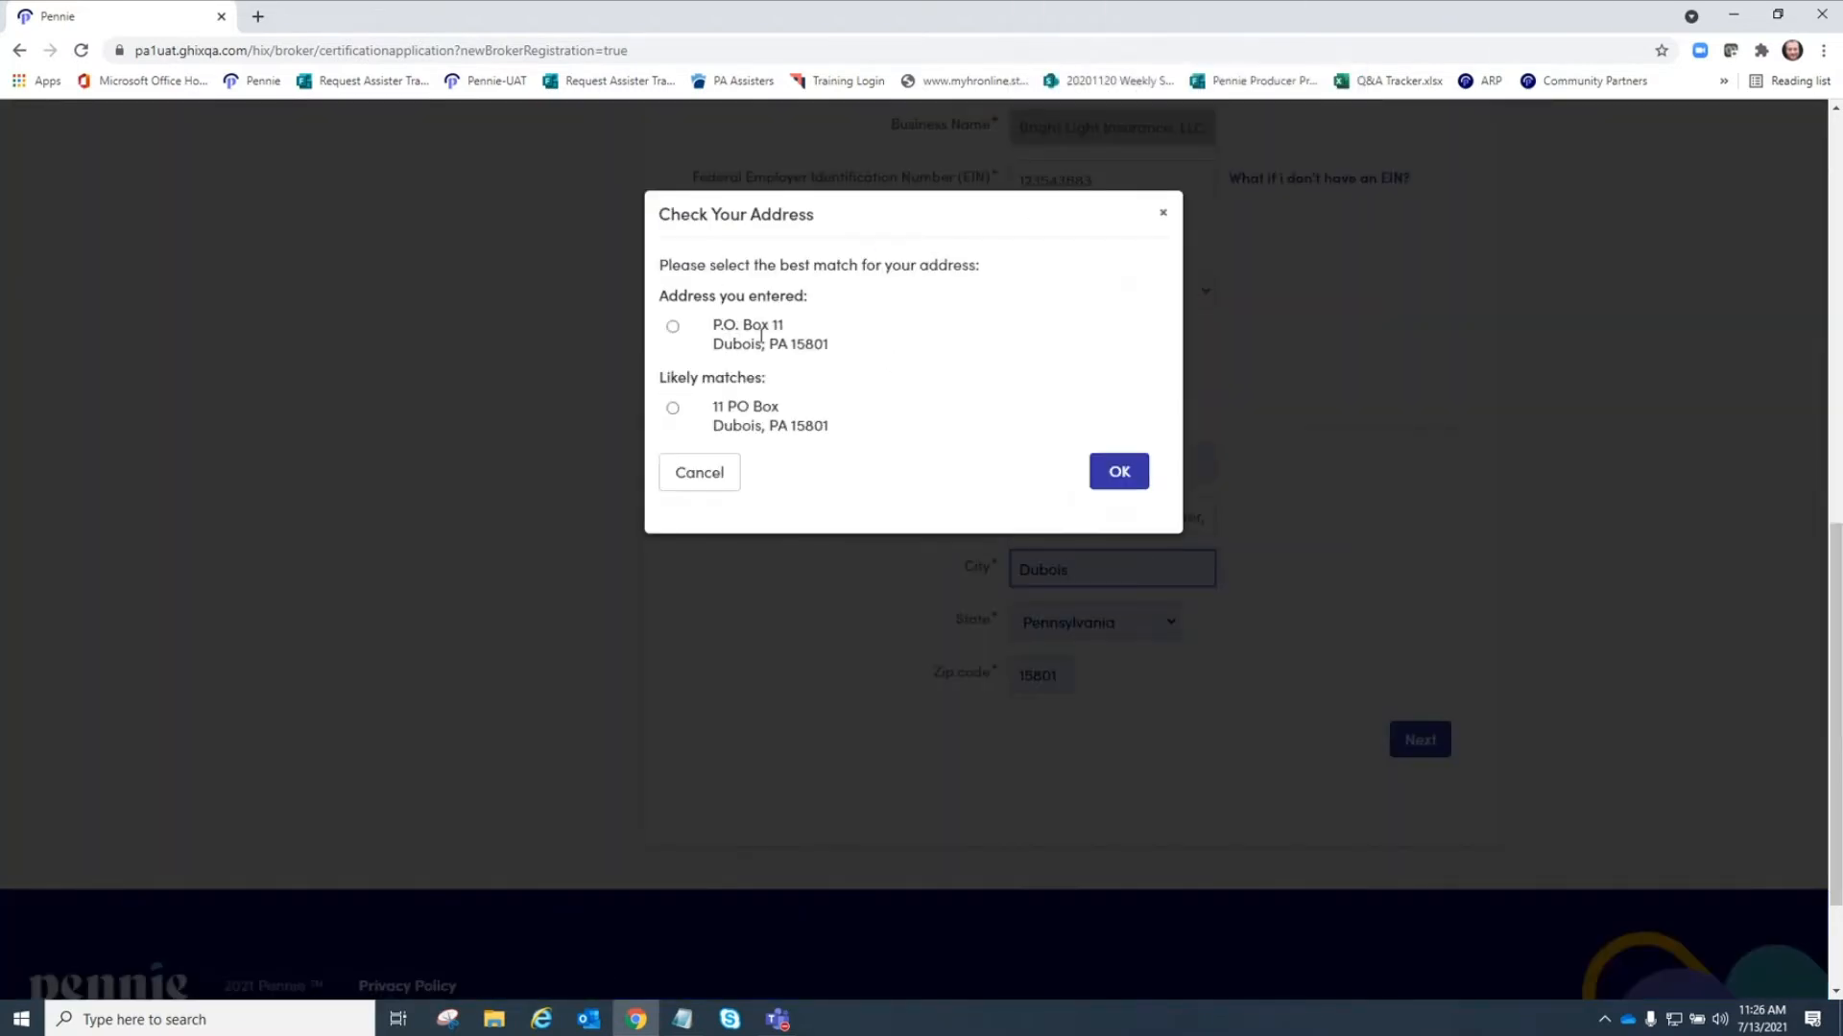
# Keep the address as entered in the address check and continue to the Profile step.
pyautogui.click(673, 328)
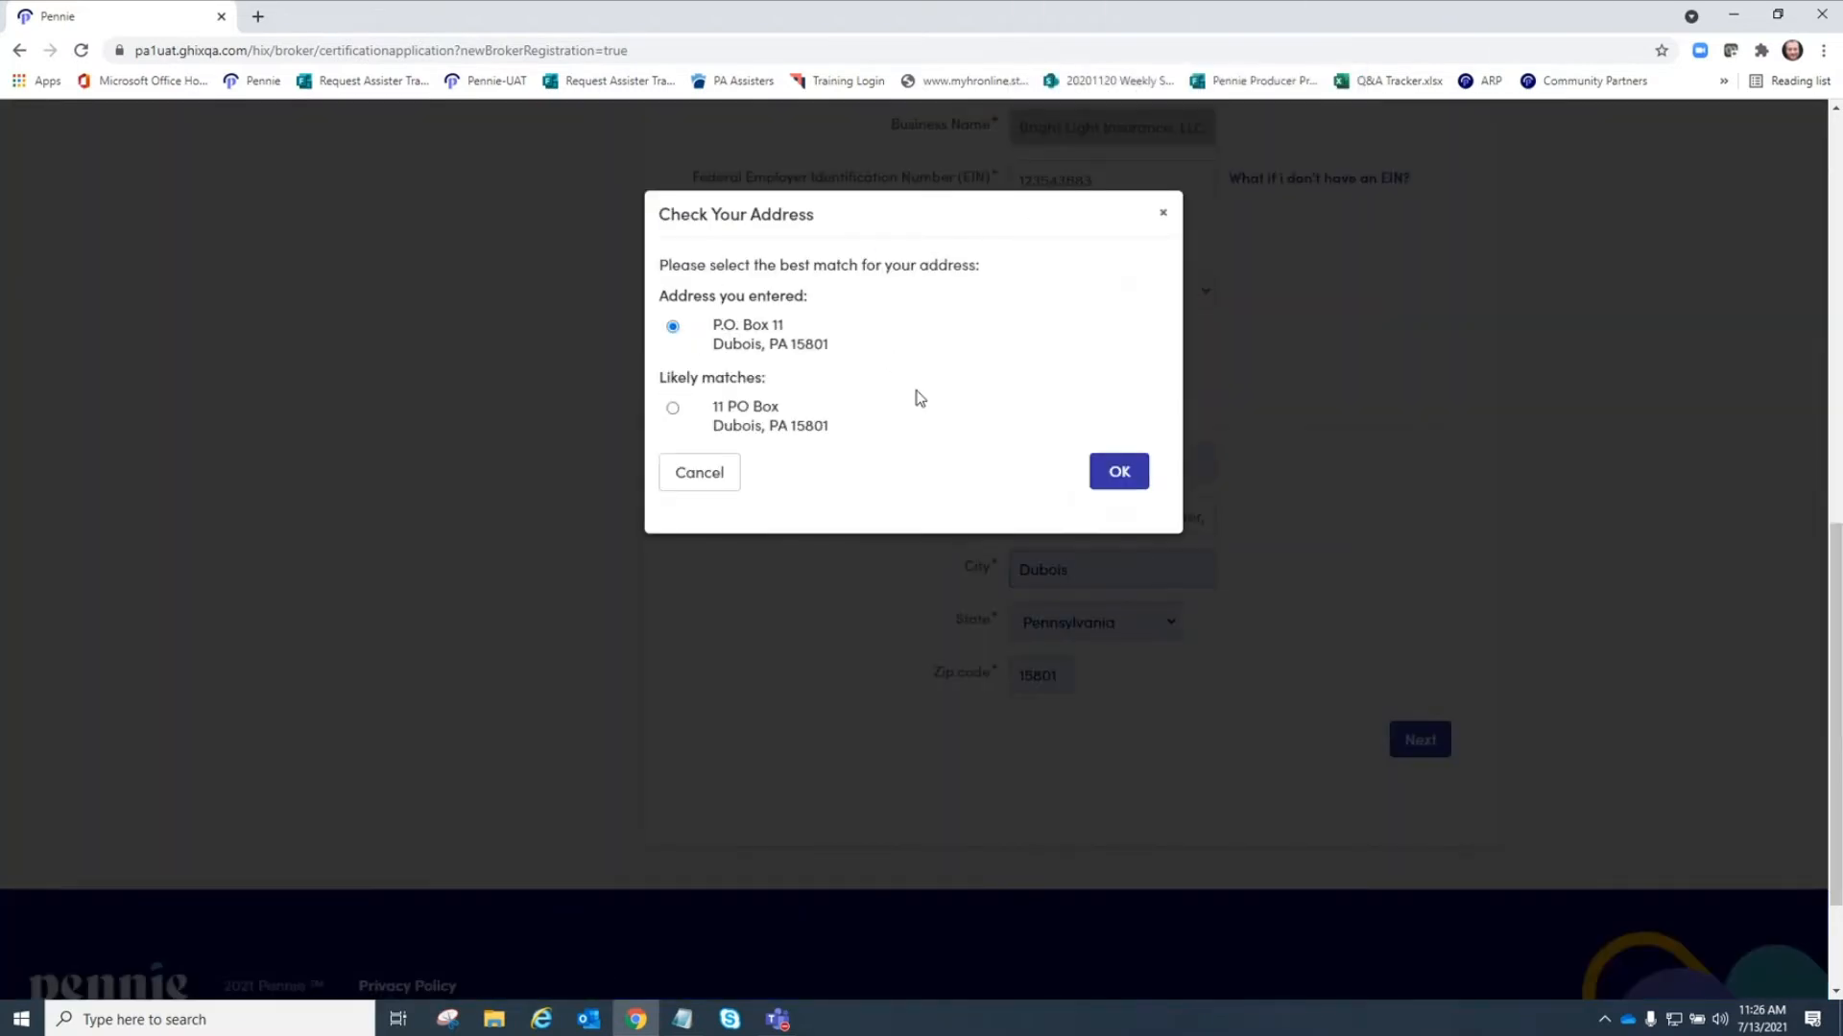
pyautogui.click(1119, 472)
pyautogui.click(1418, 742)
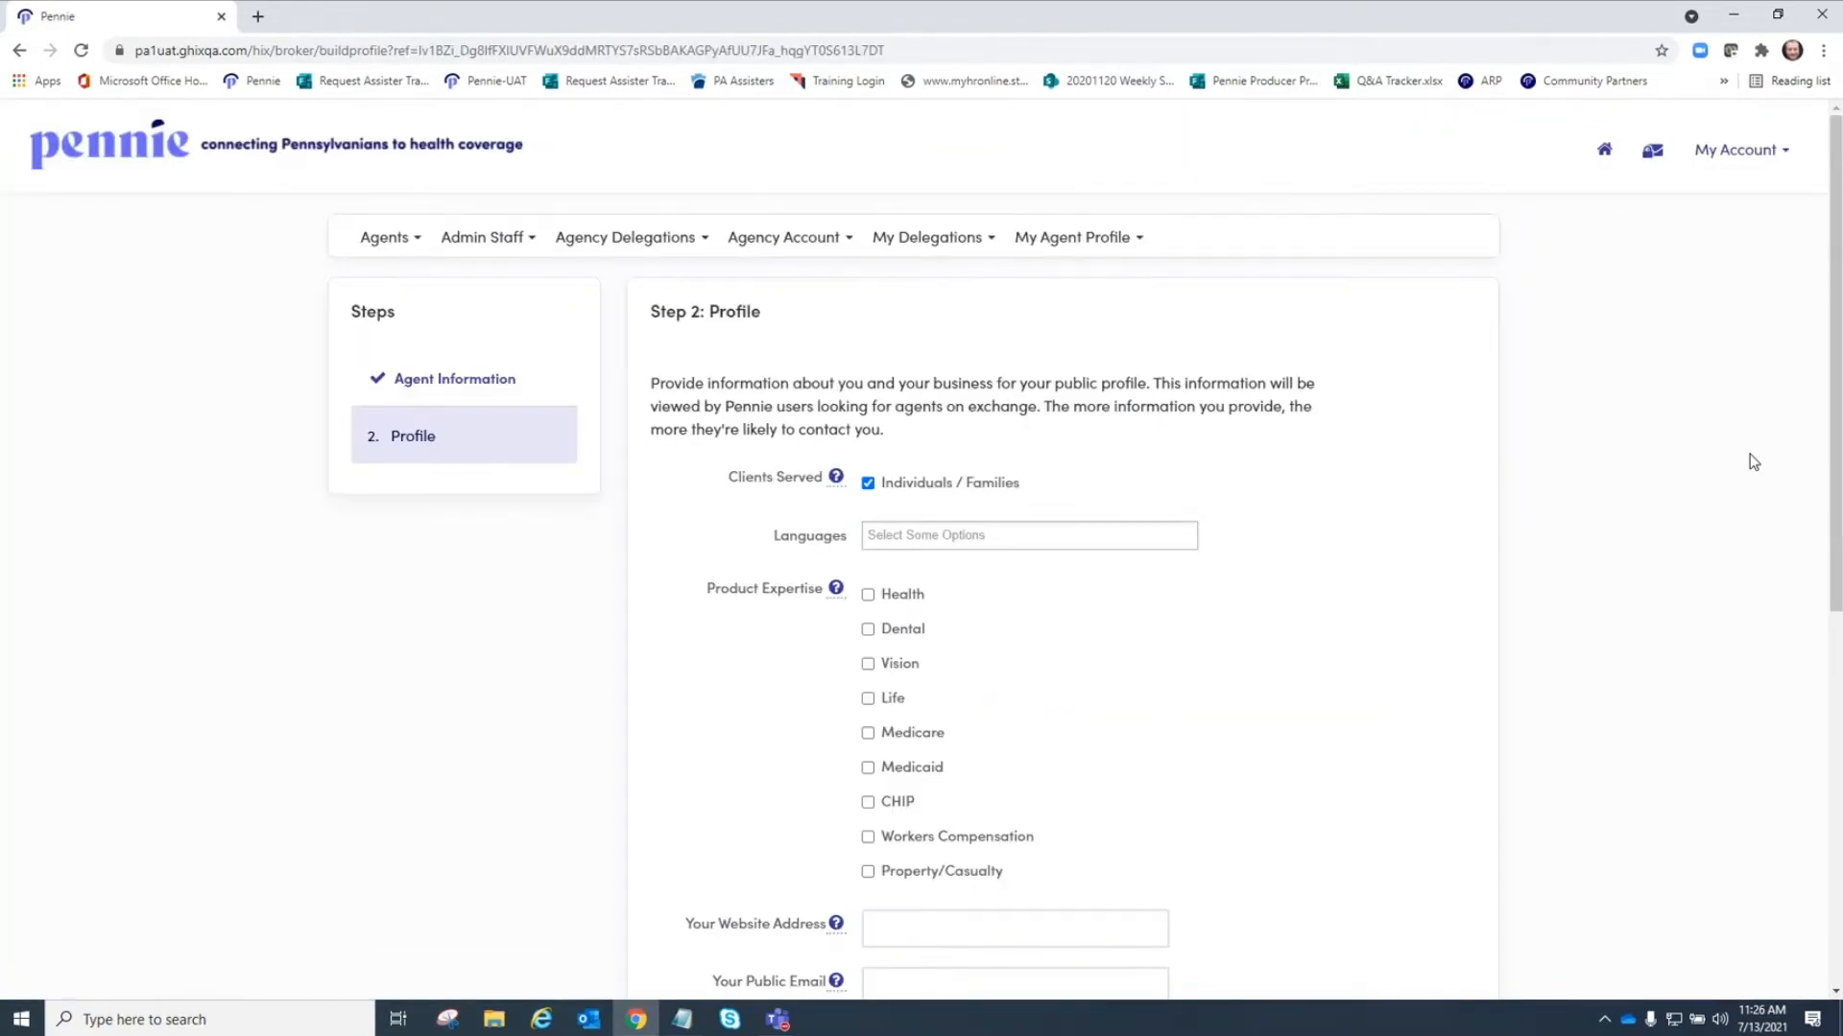
# Add Spanish as a language in the profile's Languages list.
pyautogui.scroll(-2, 1447, 476)
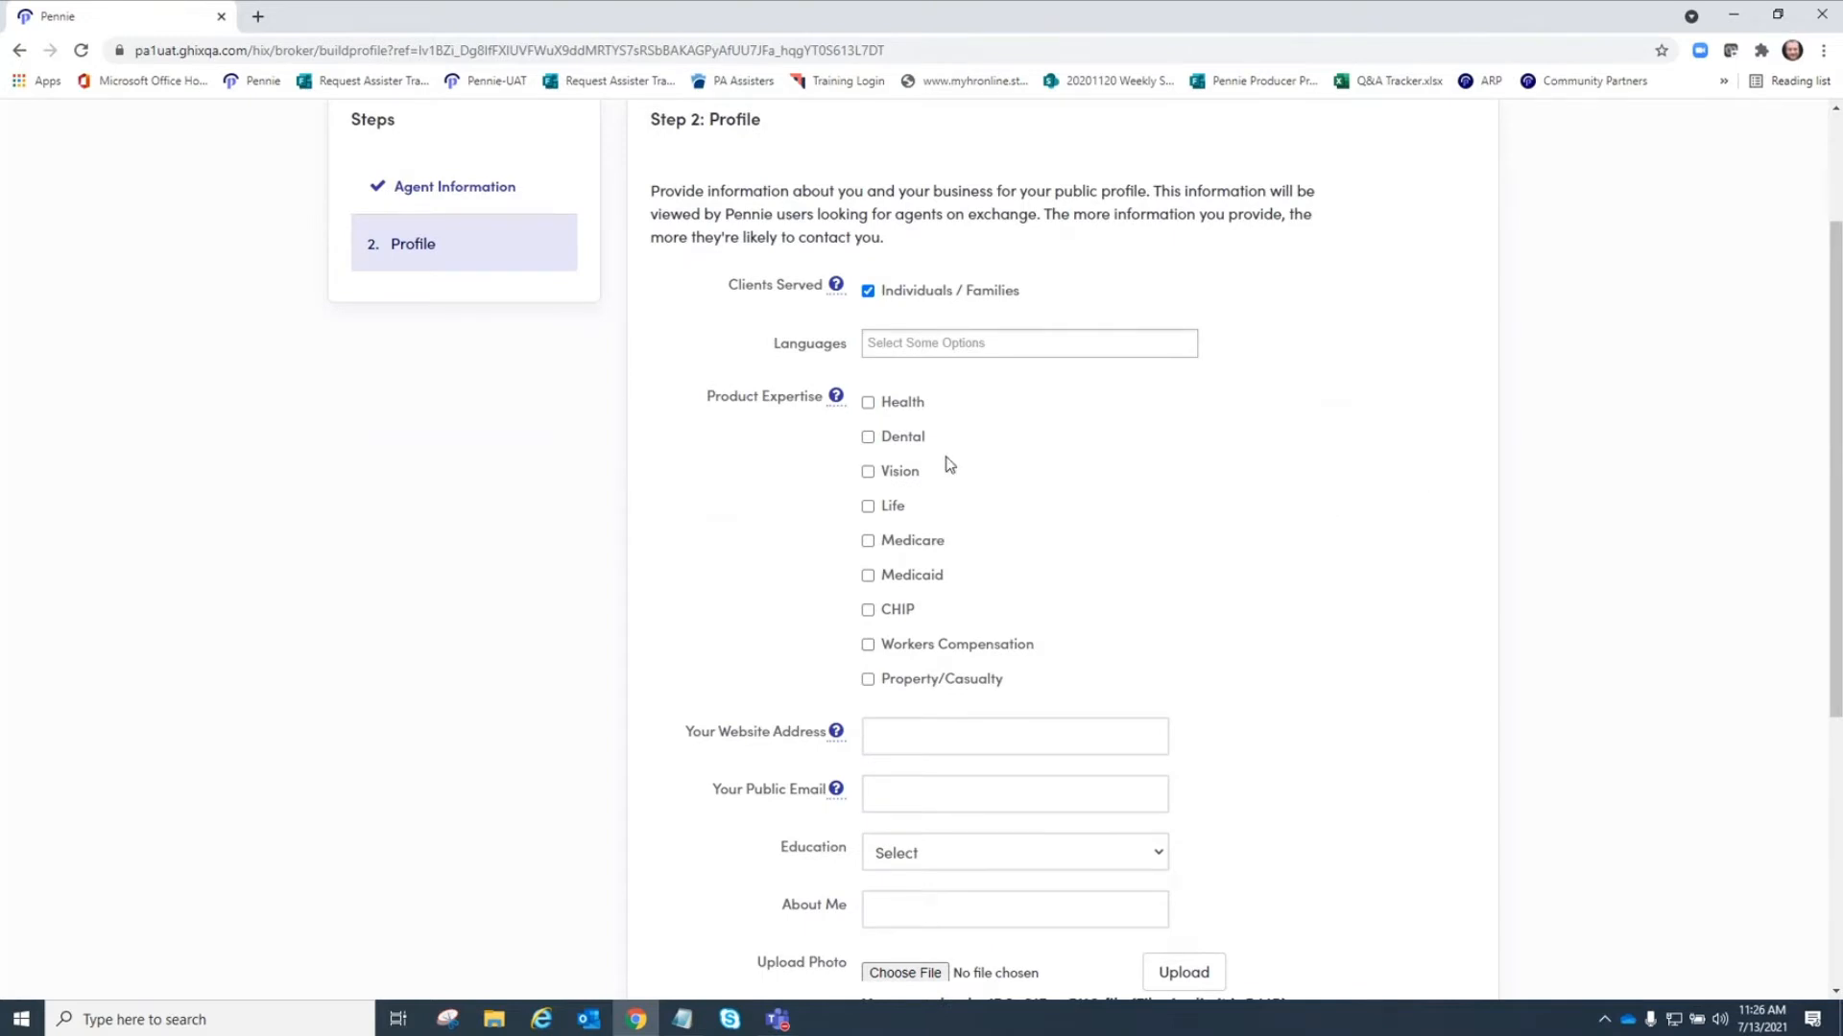
pyautogui.click(877, 351)
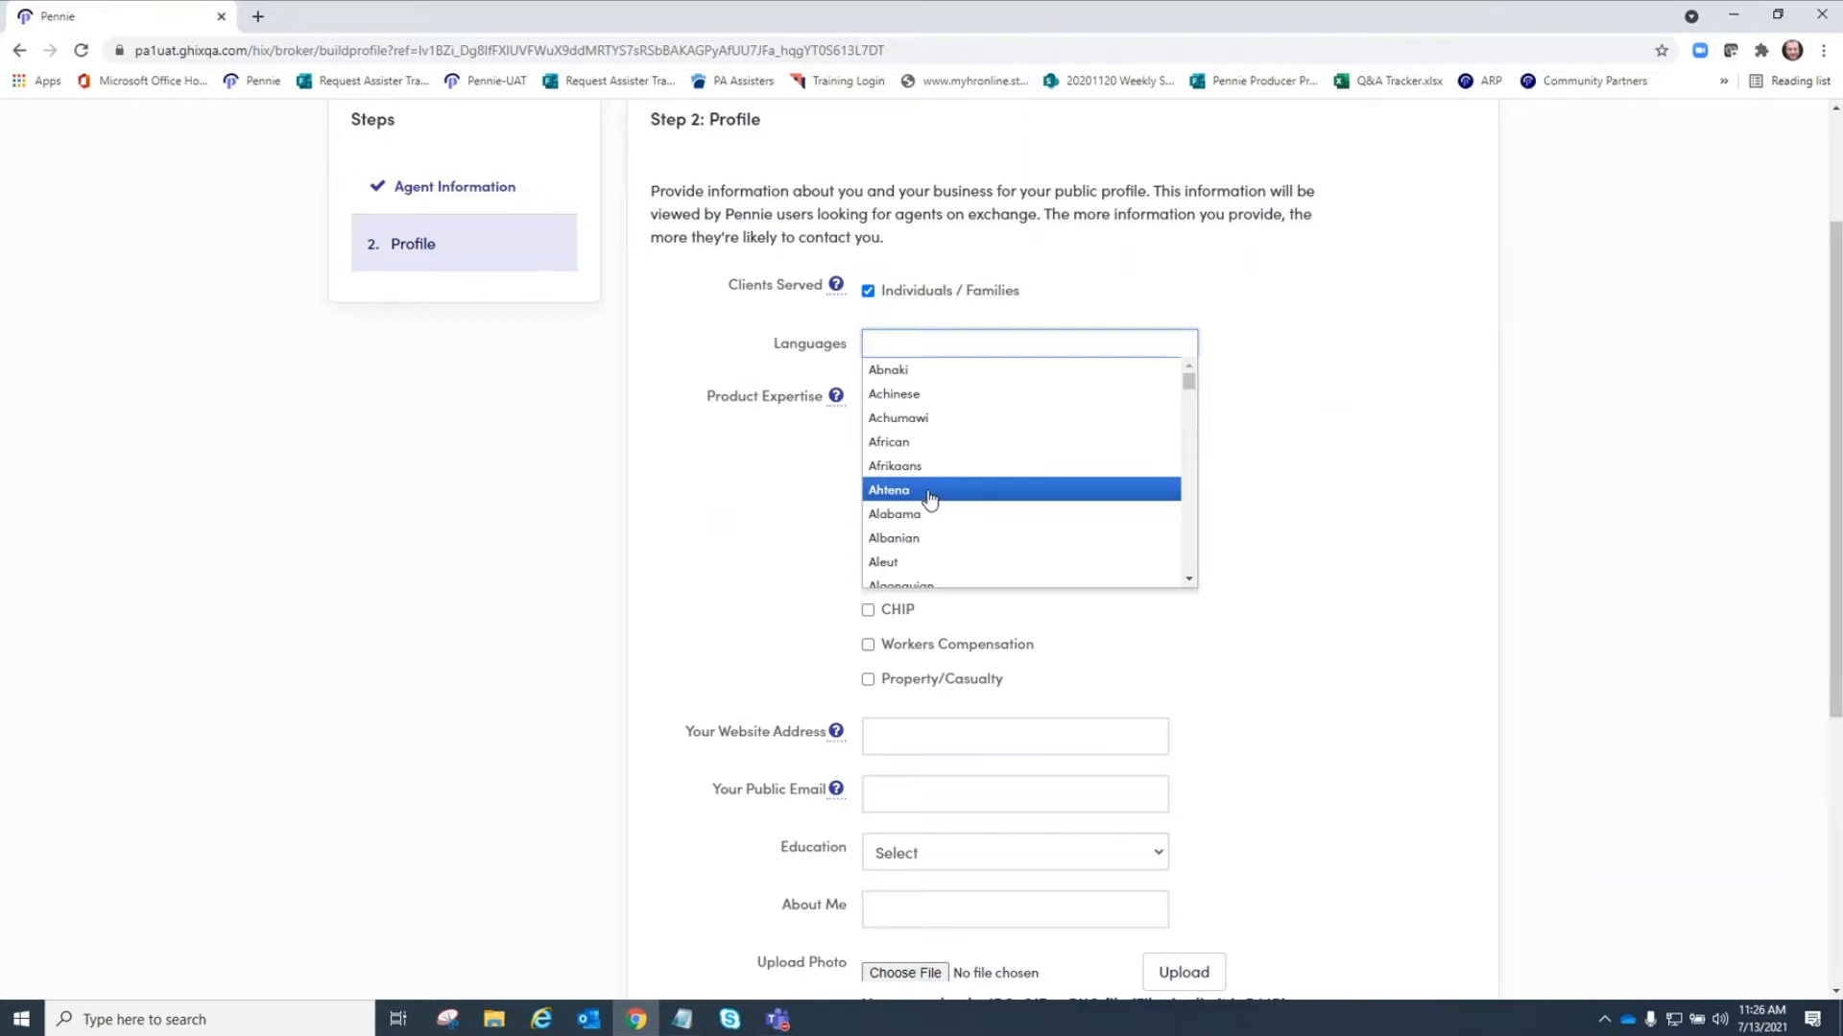
pyautogui.scroll(-8, 929, 498)
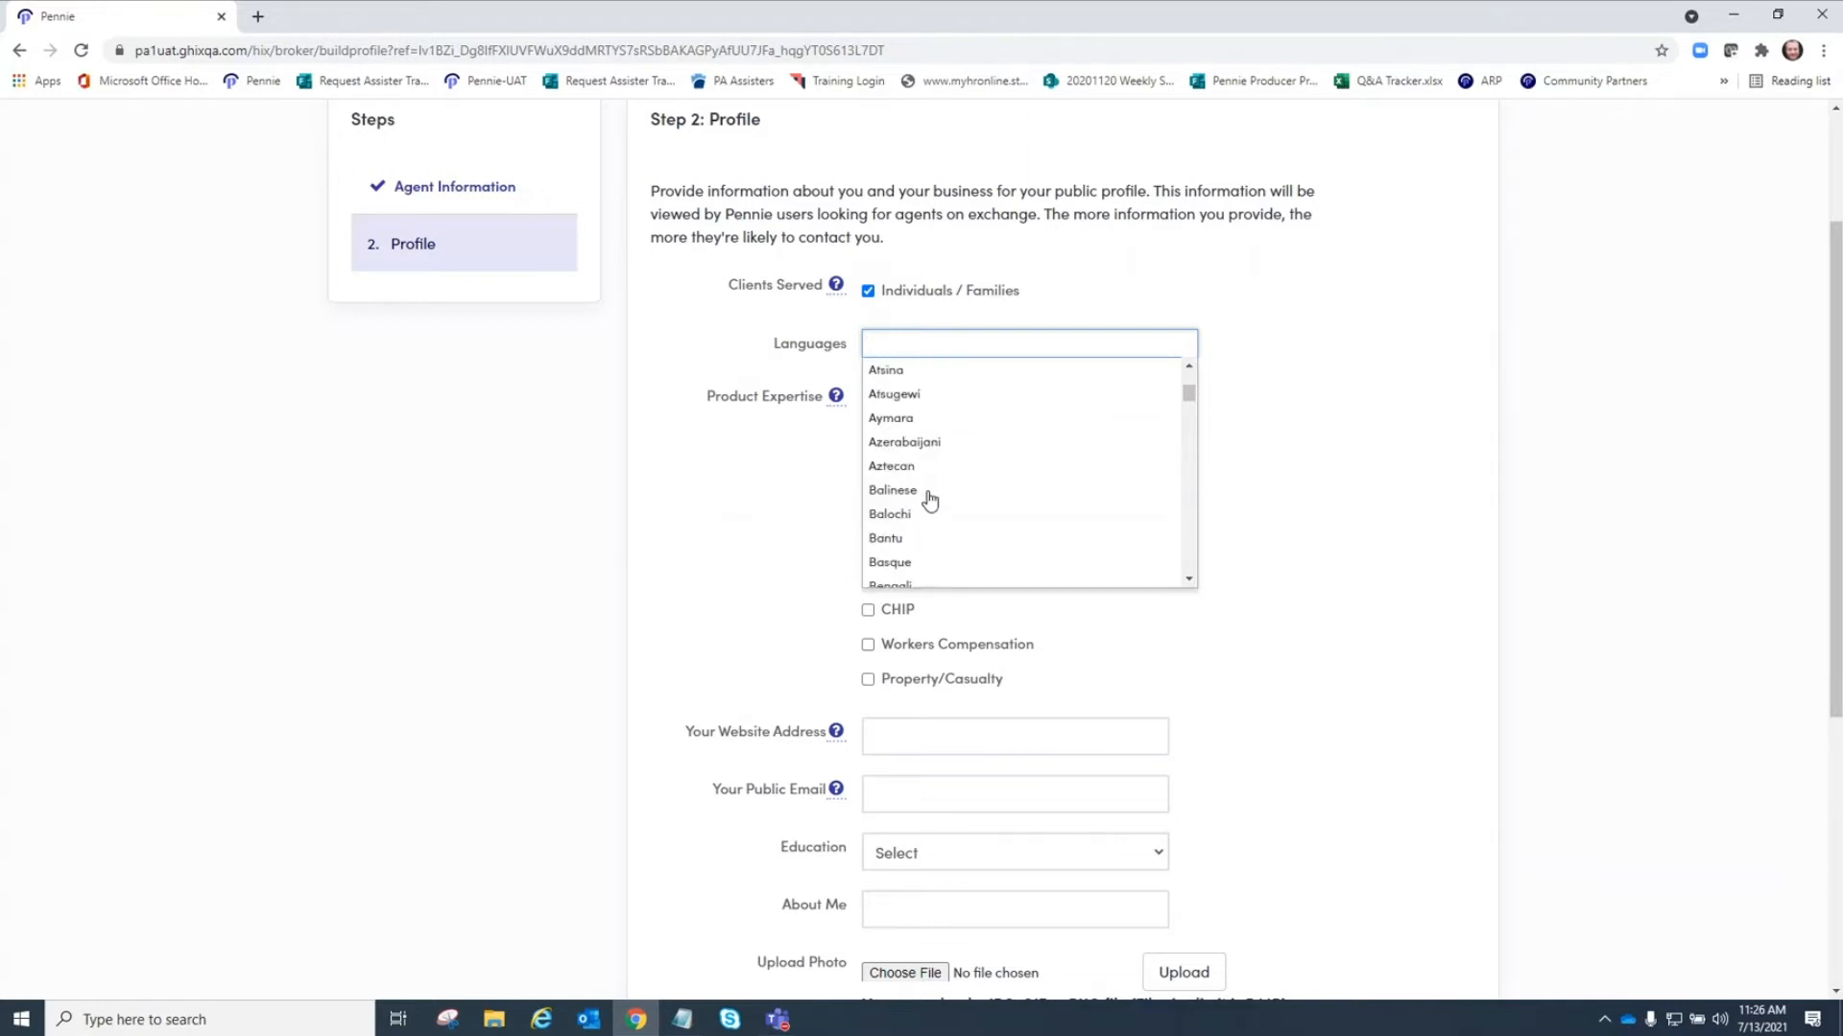
pyautogui.scroll(-10, 929, 500)
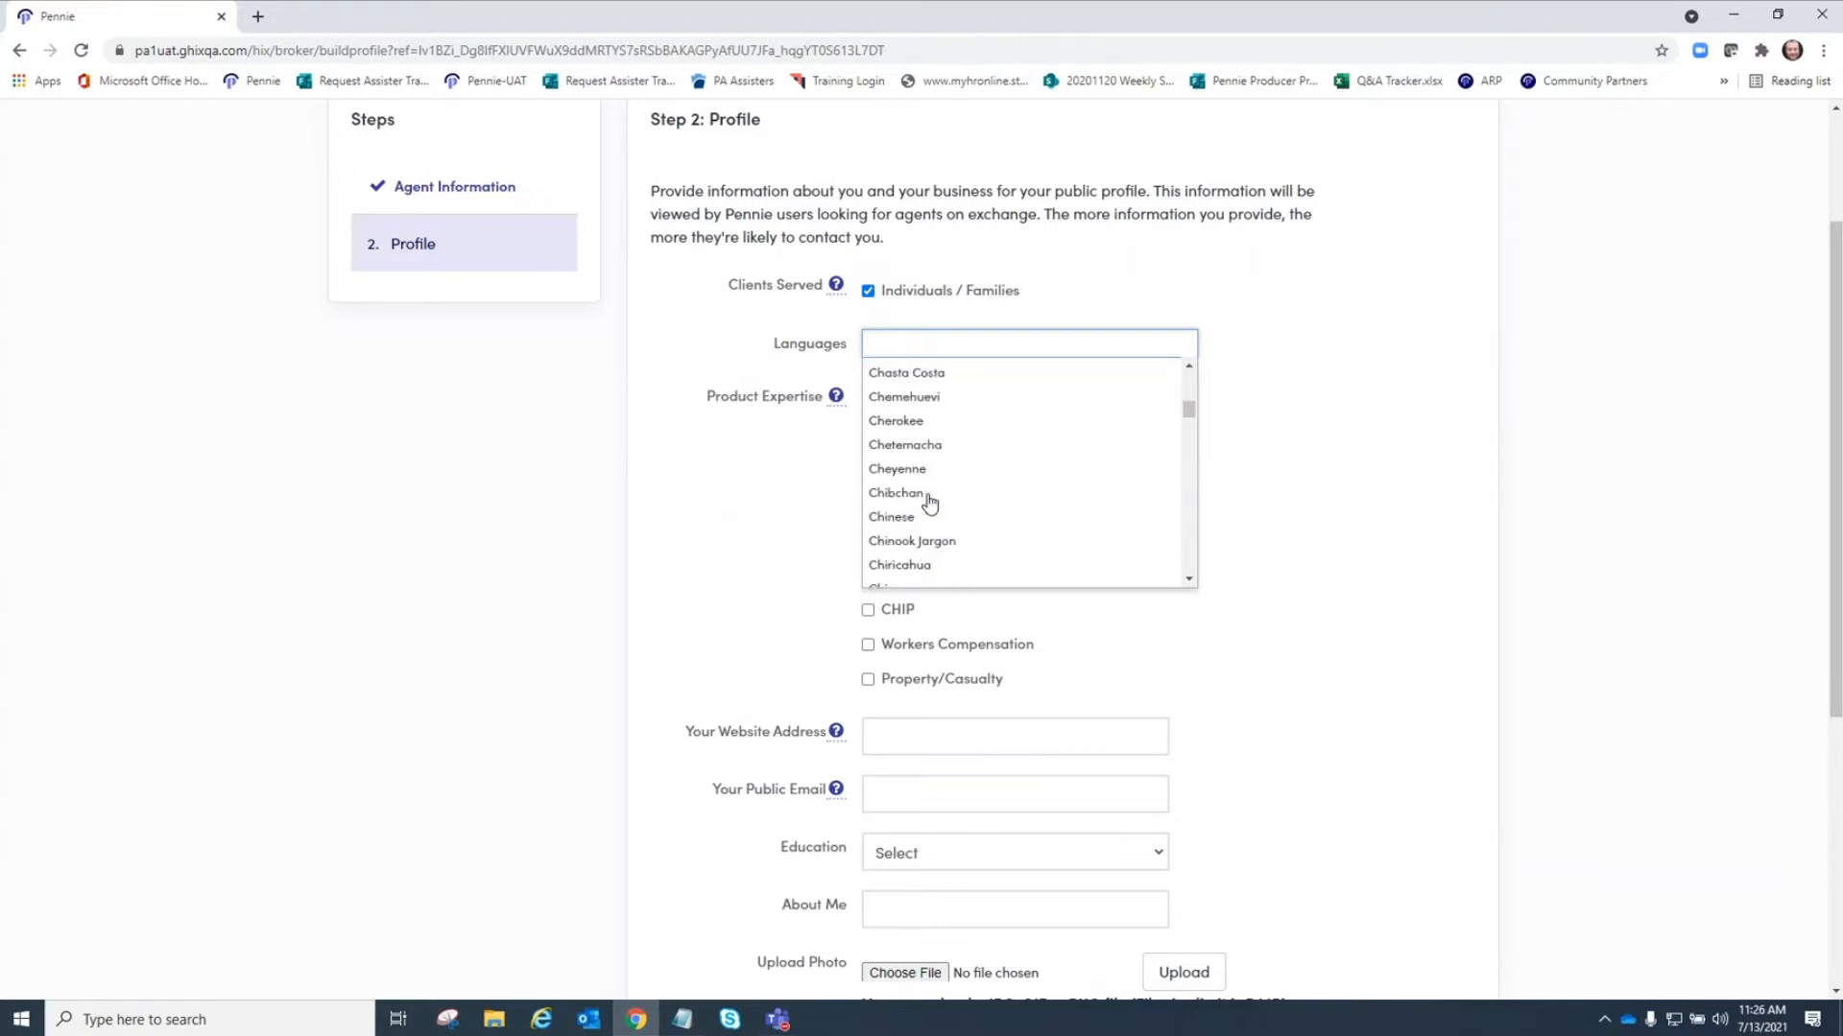
pyautogui.scroll(-10, 929, 500)
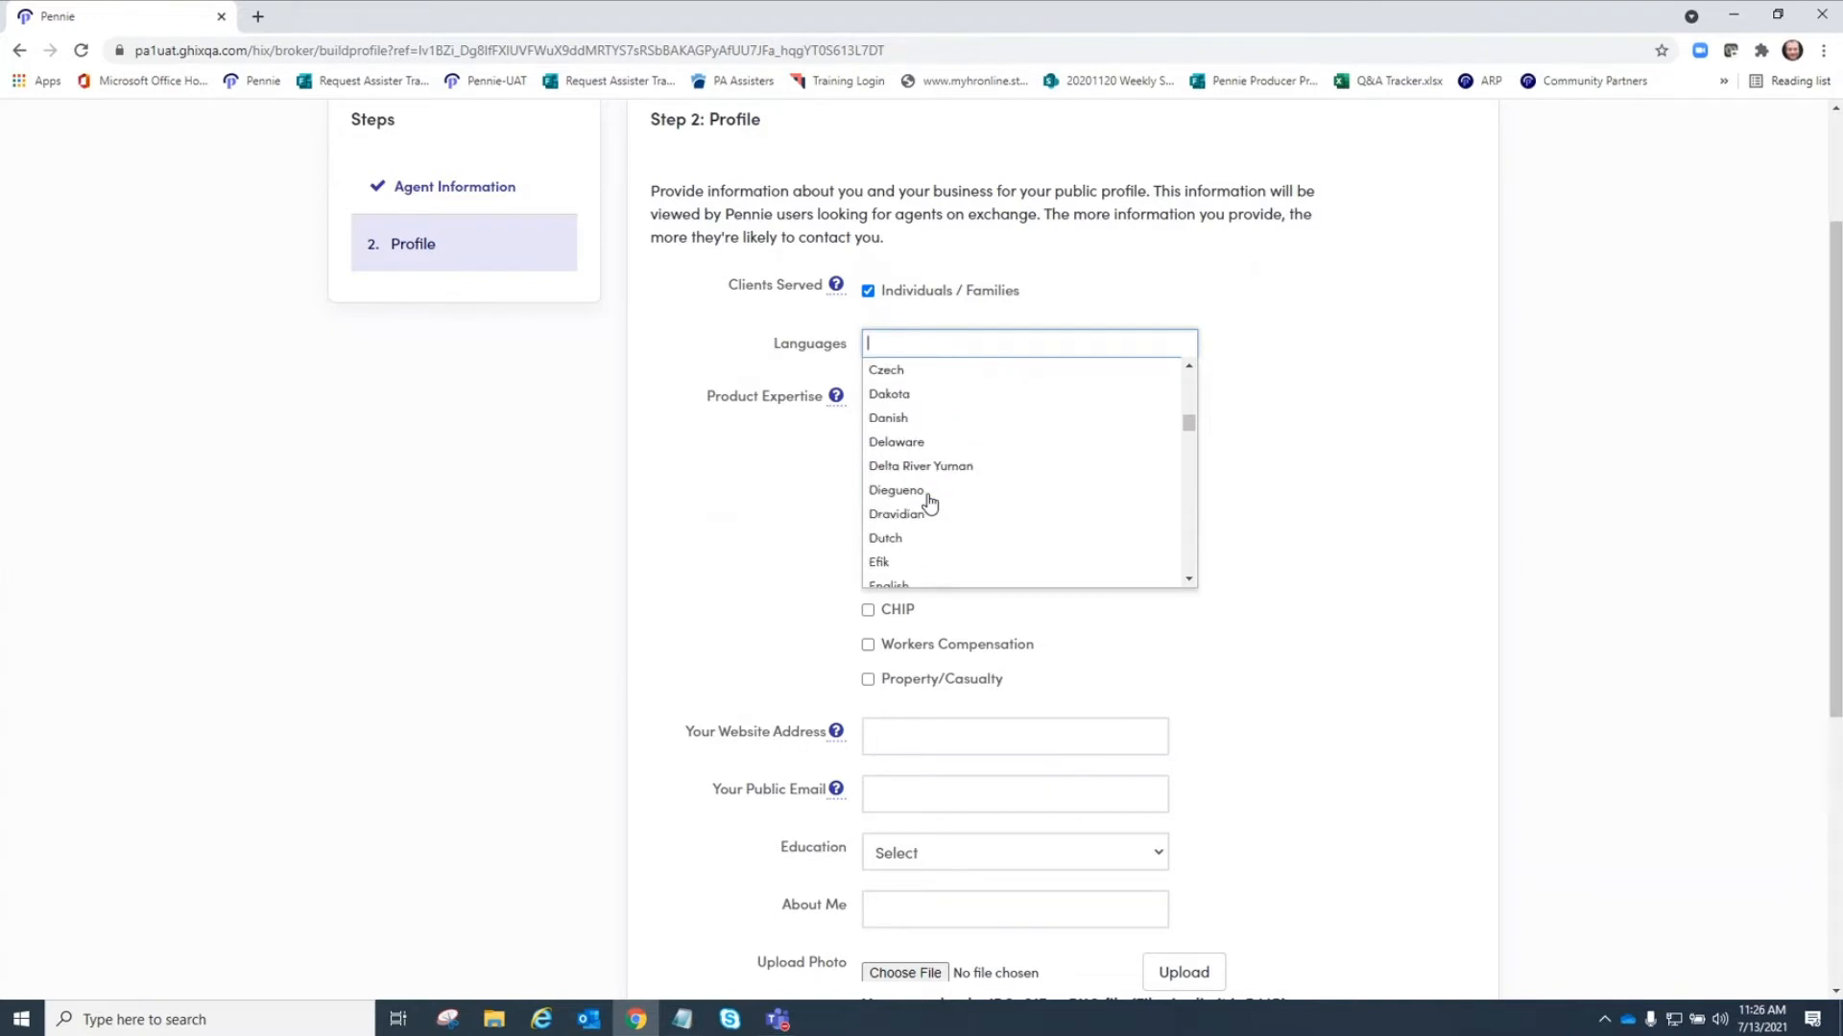
pyautogui.scroll(-6, 929, 500)
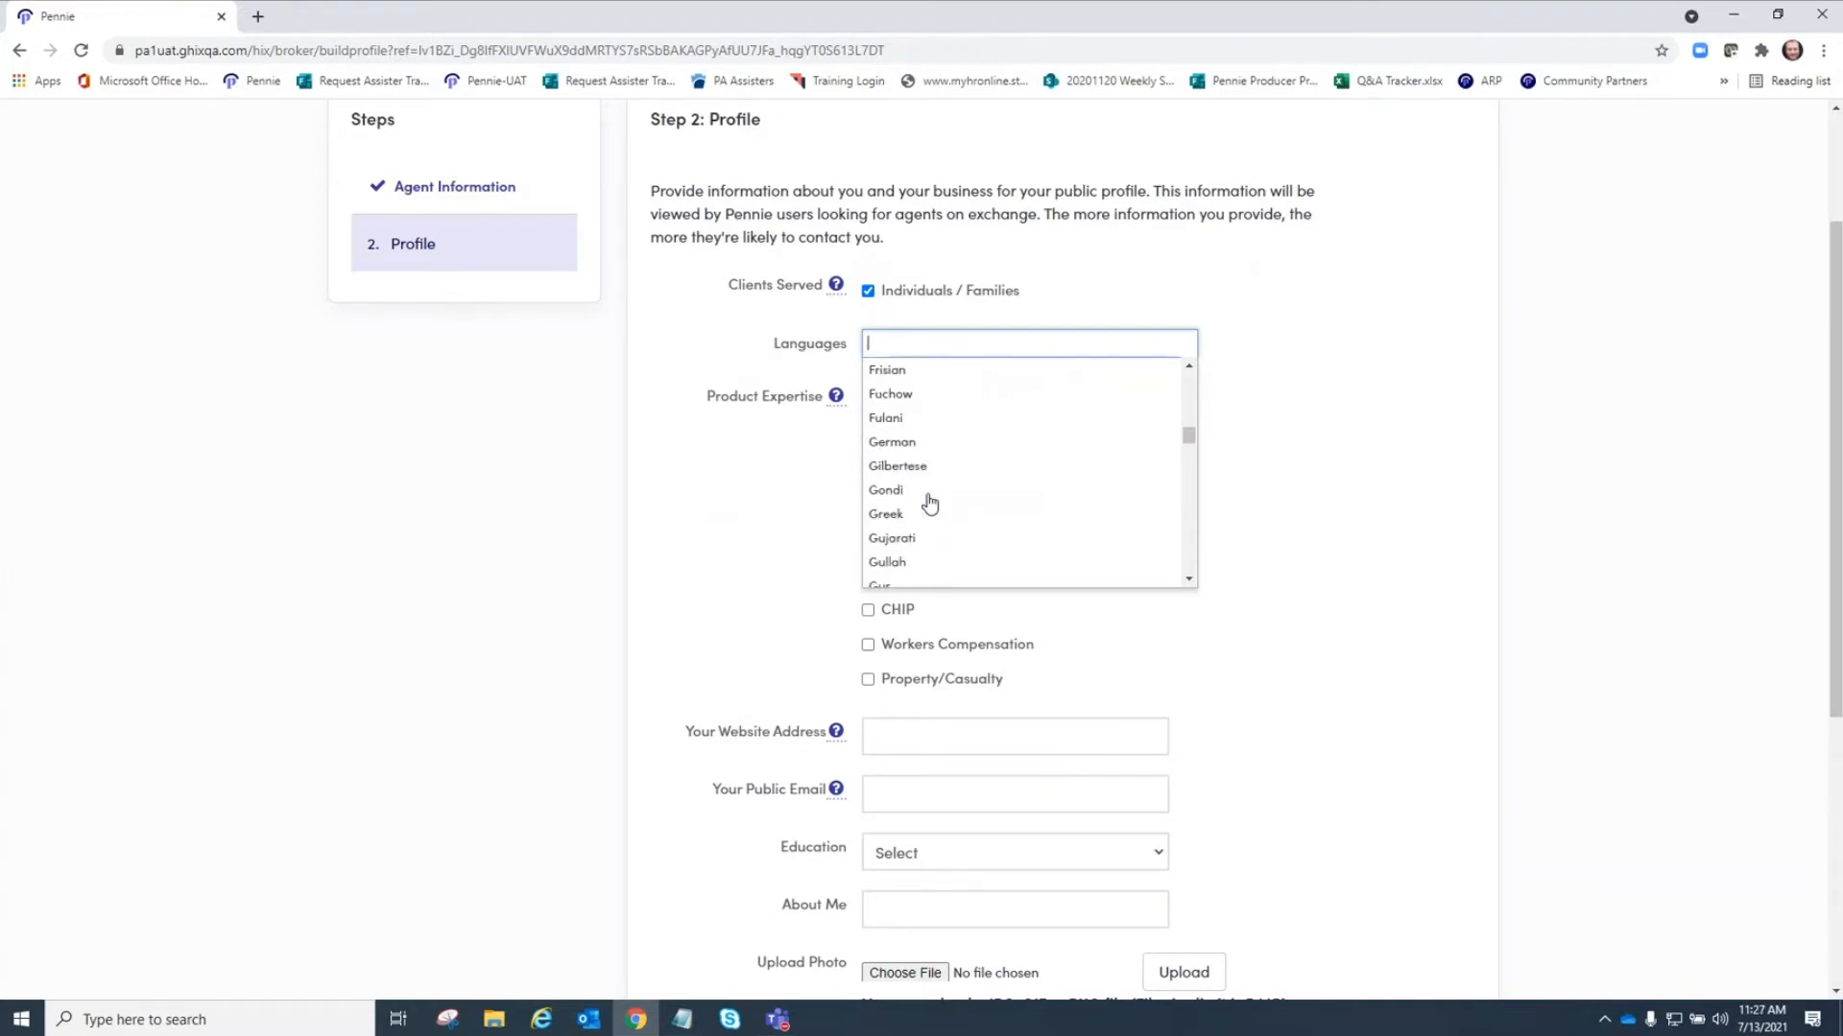
pyautogui.scroll(-6, 929, 500)
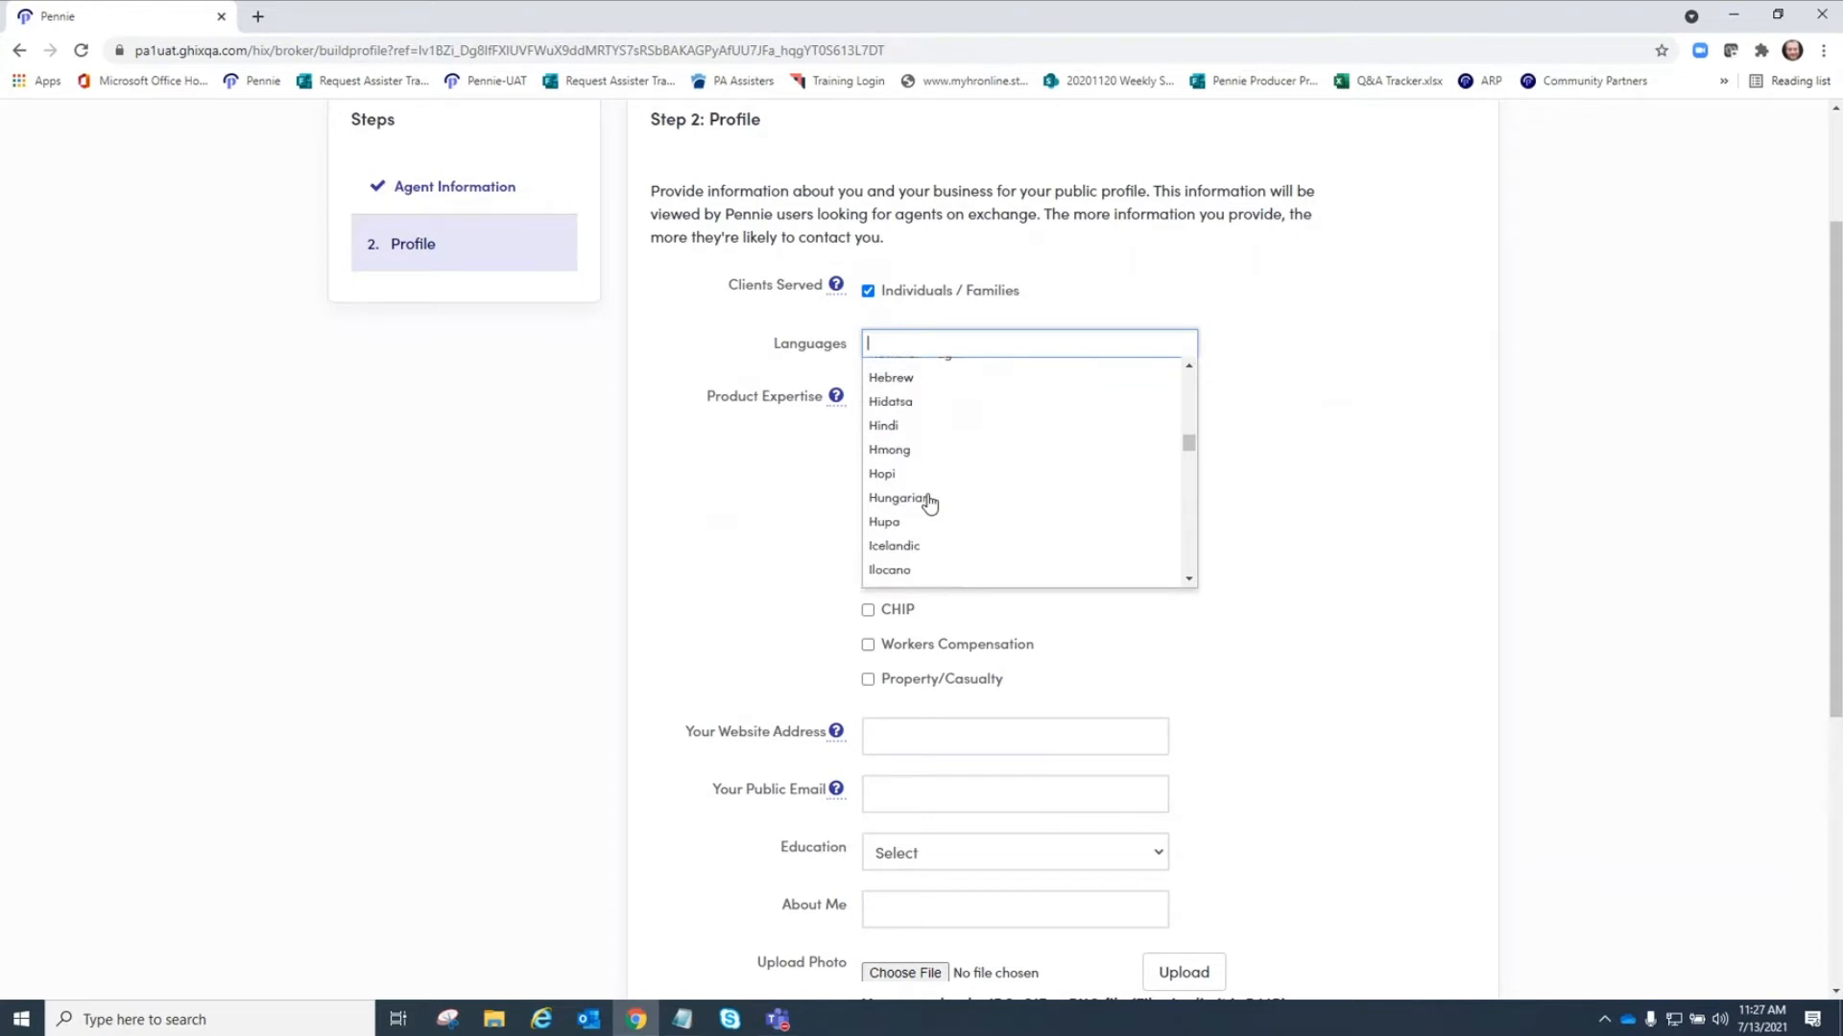
pyautogui.scroll(-6, 929, 500)
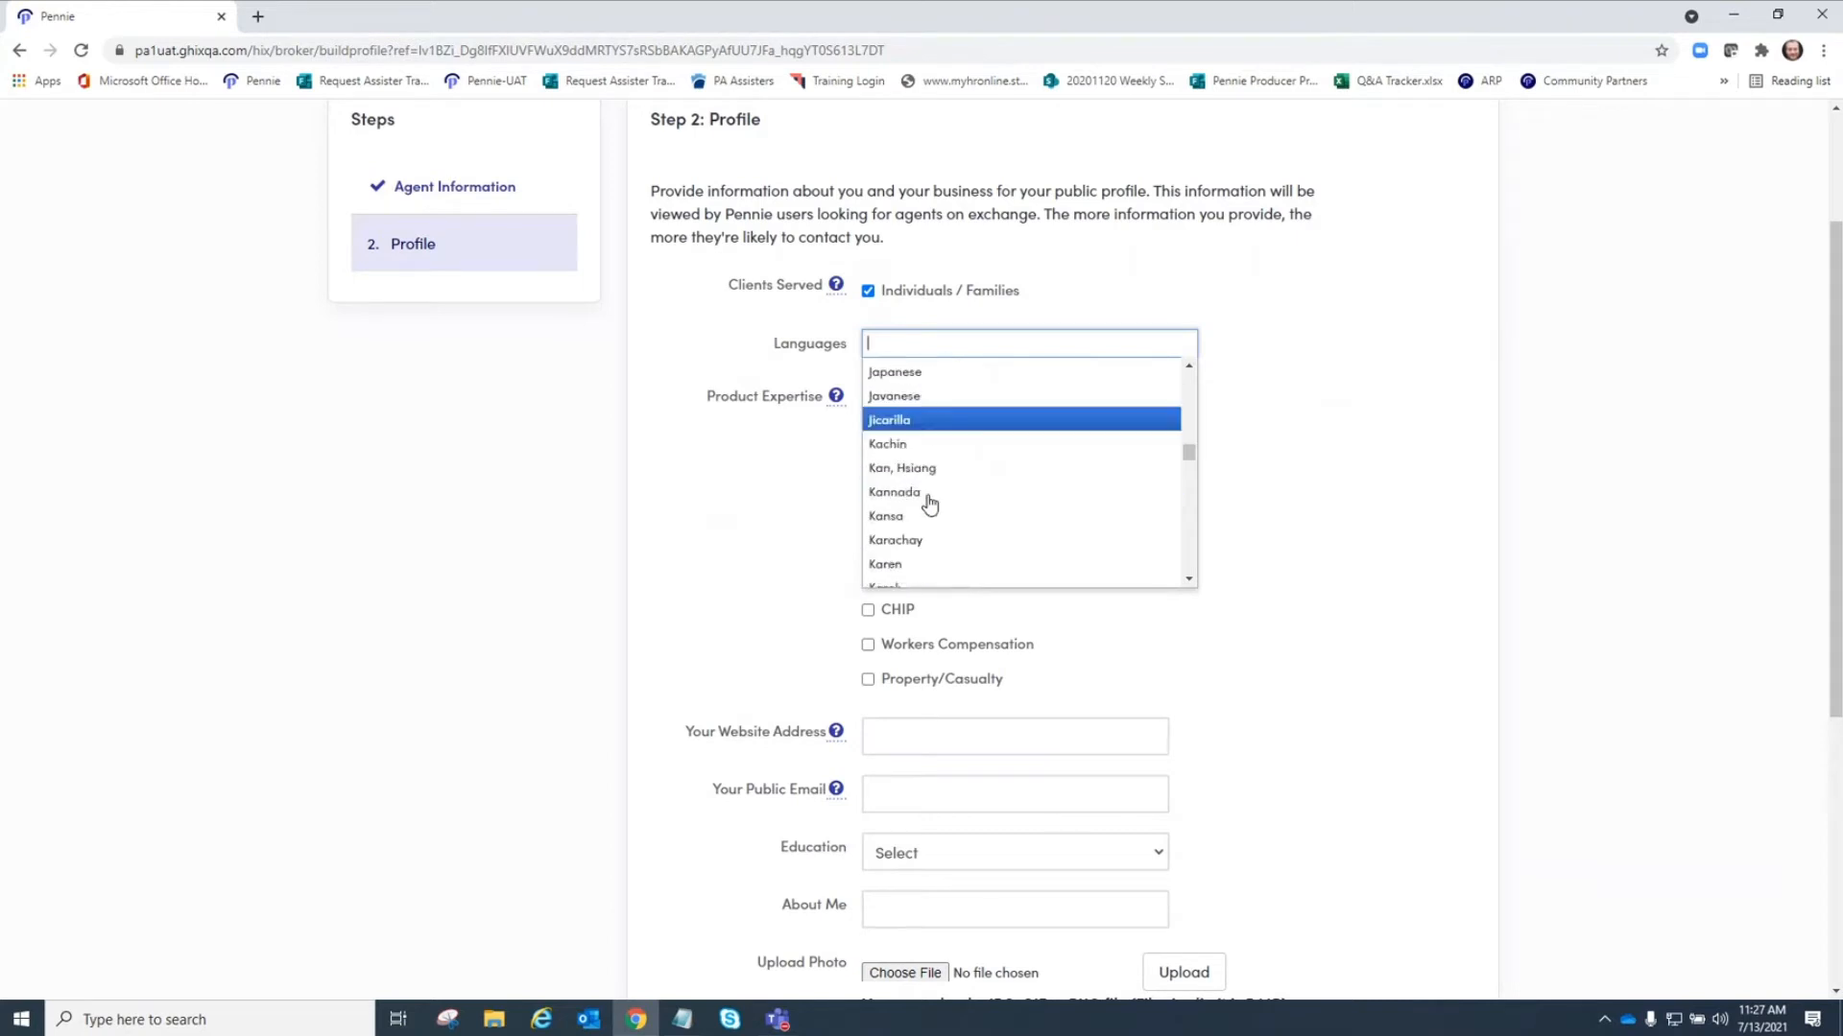
pyautogui.scroll(-5, 929, 500)
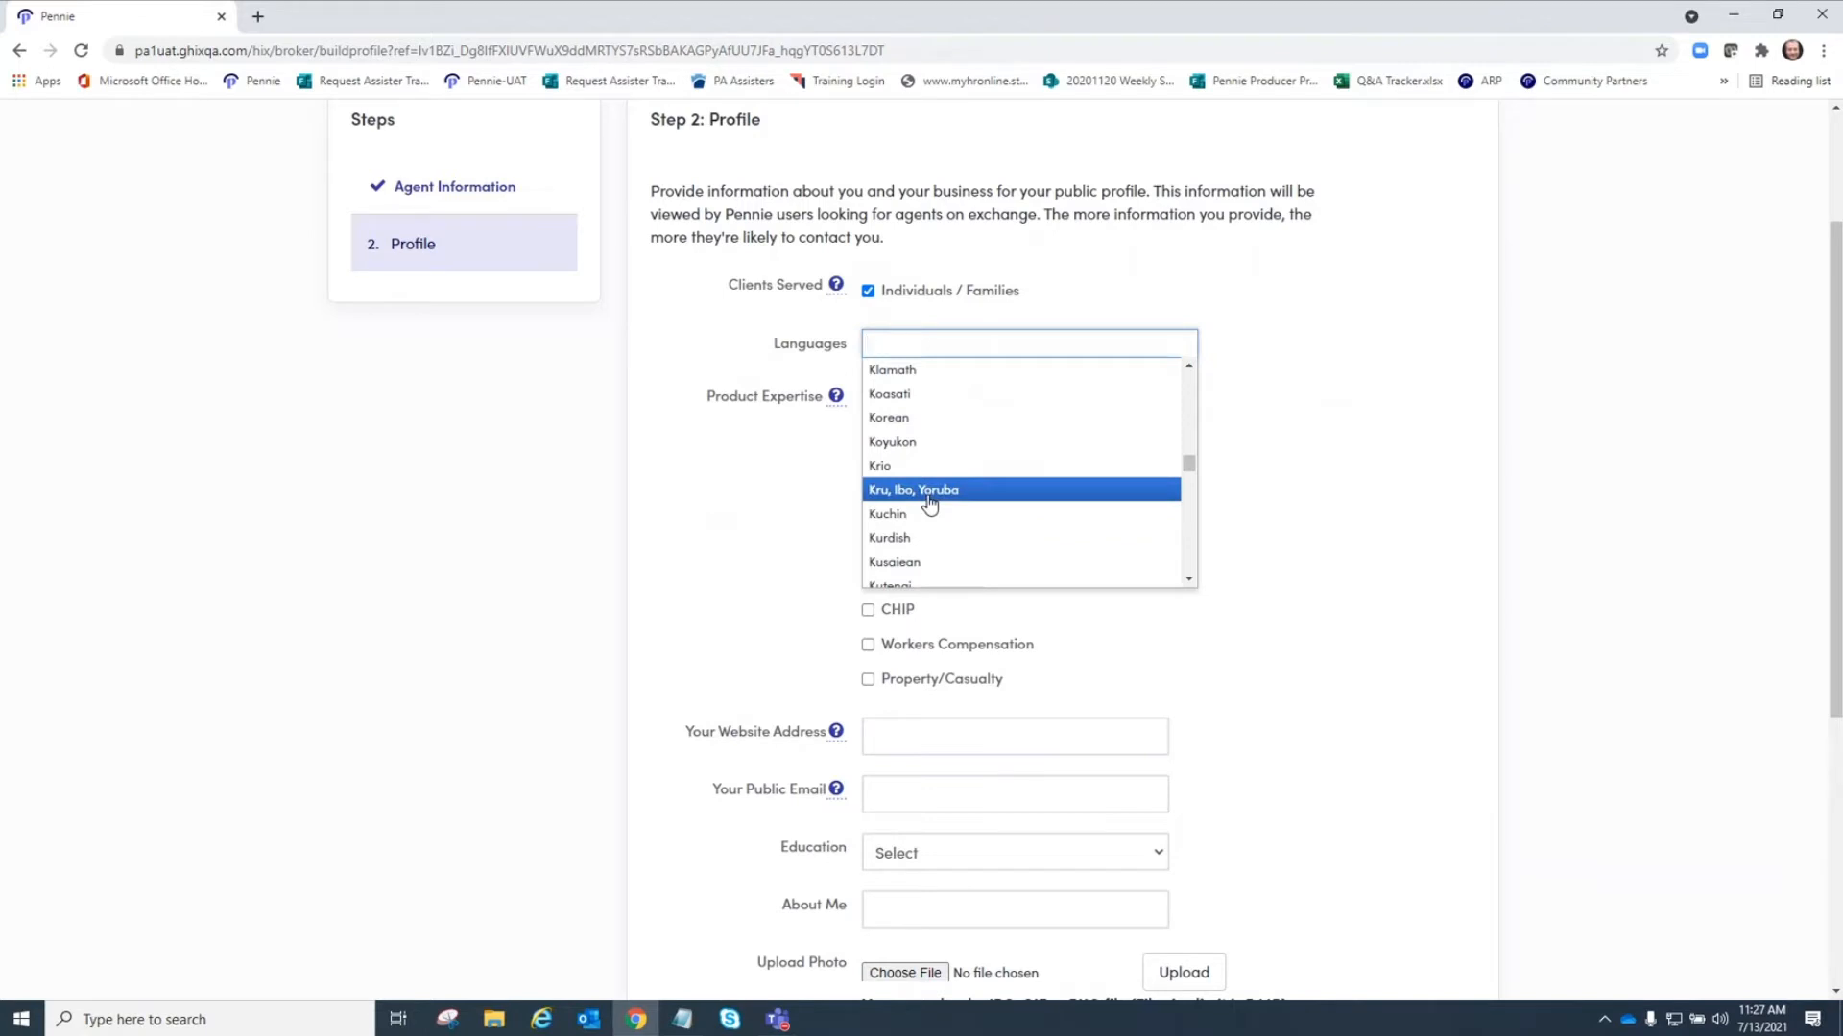
pyautogui.scroll(-5, 929, 500)
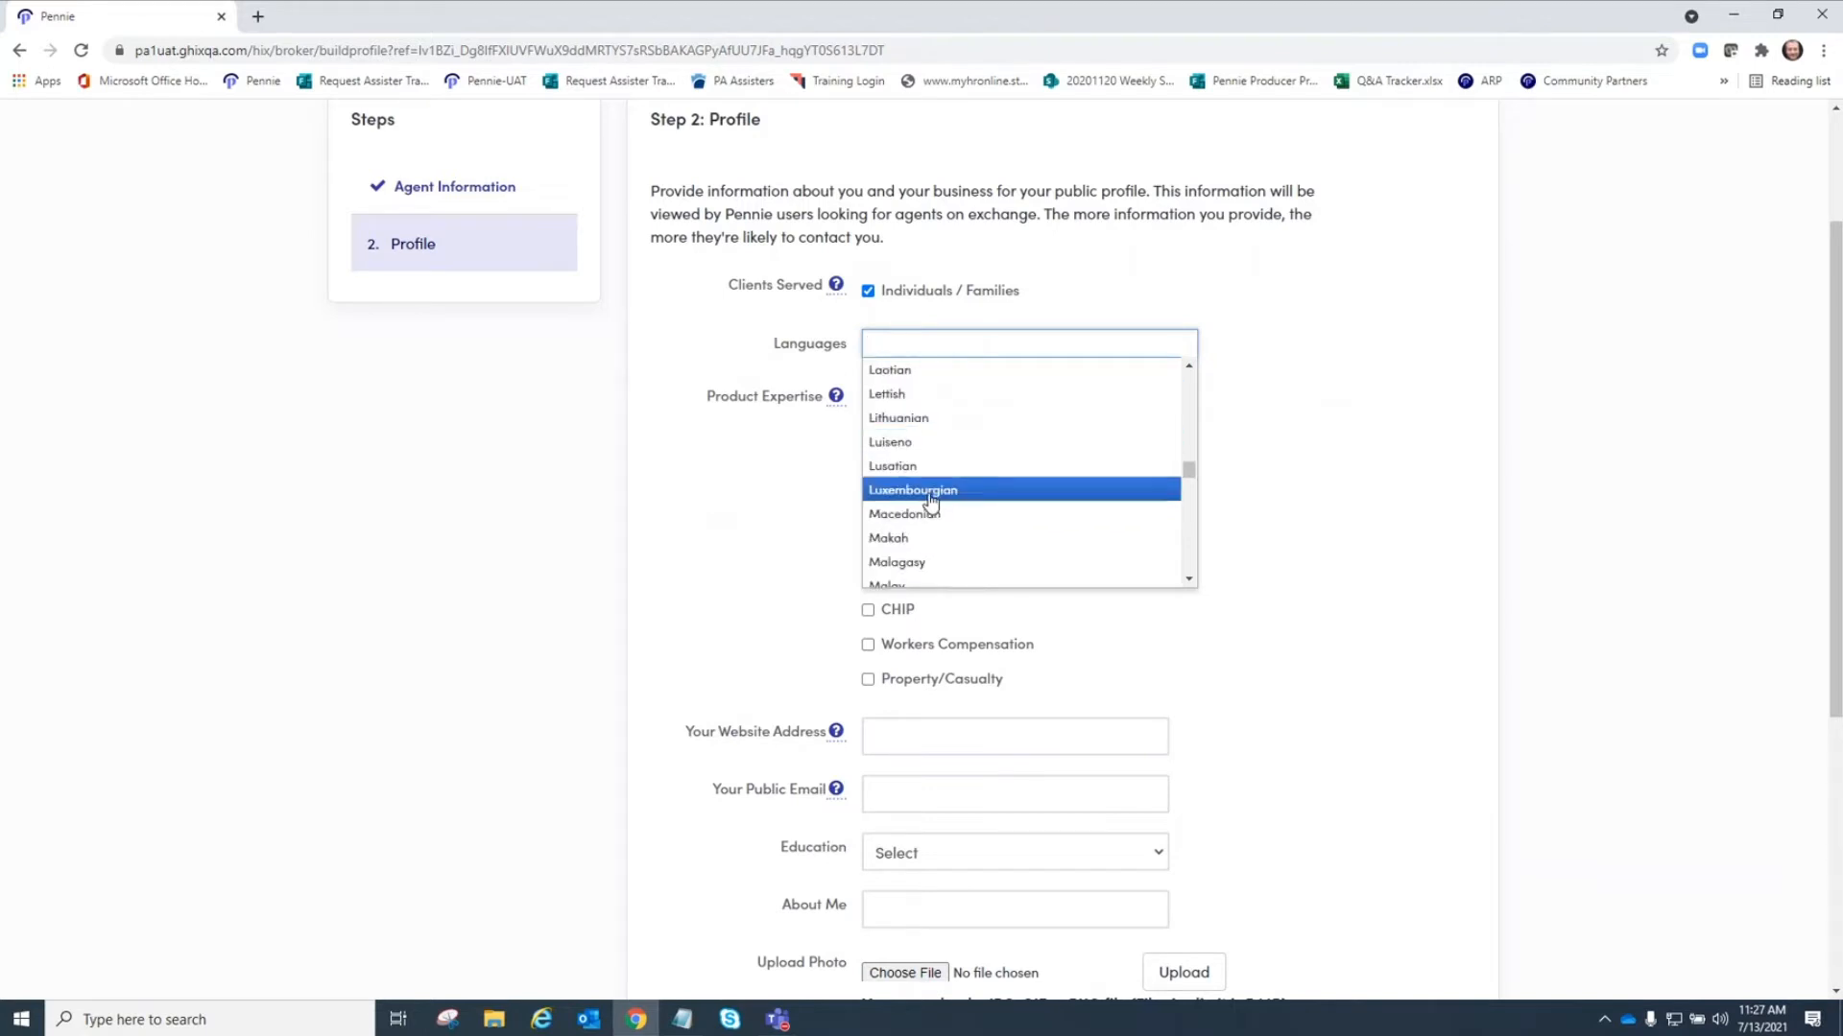
pyautogui.scroll(-10, 929, 519)
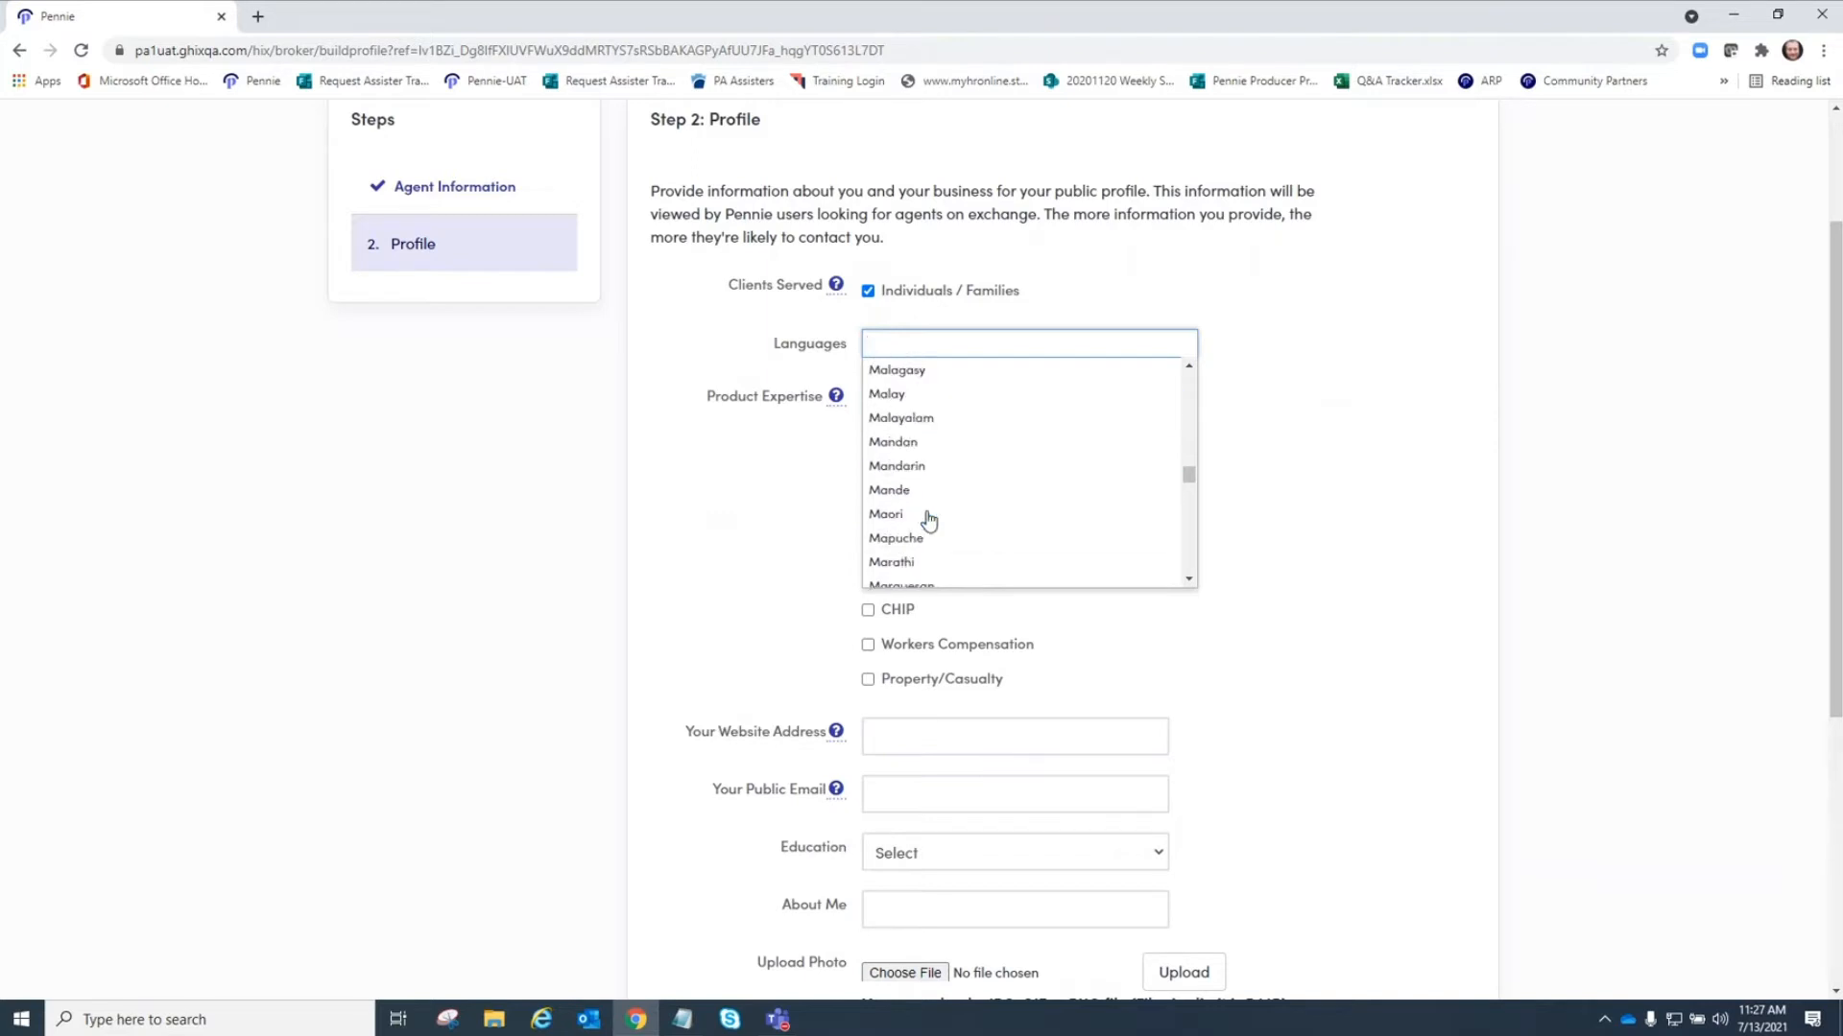
pyautogui.scroll(-10, 929, 523)
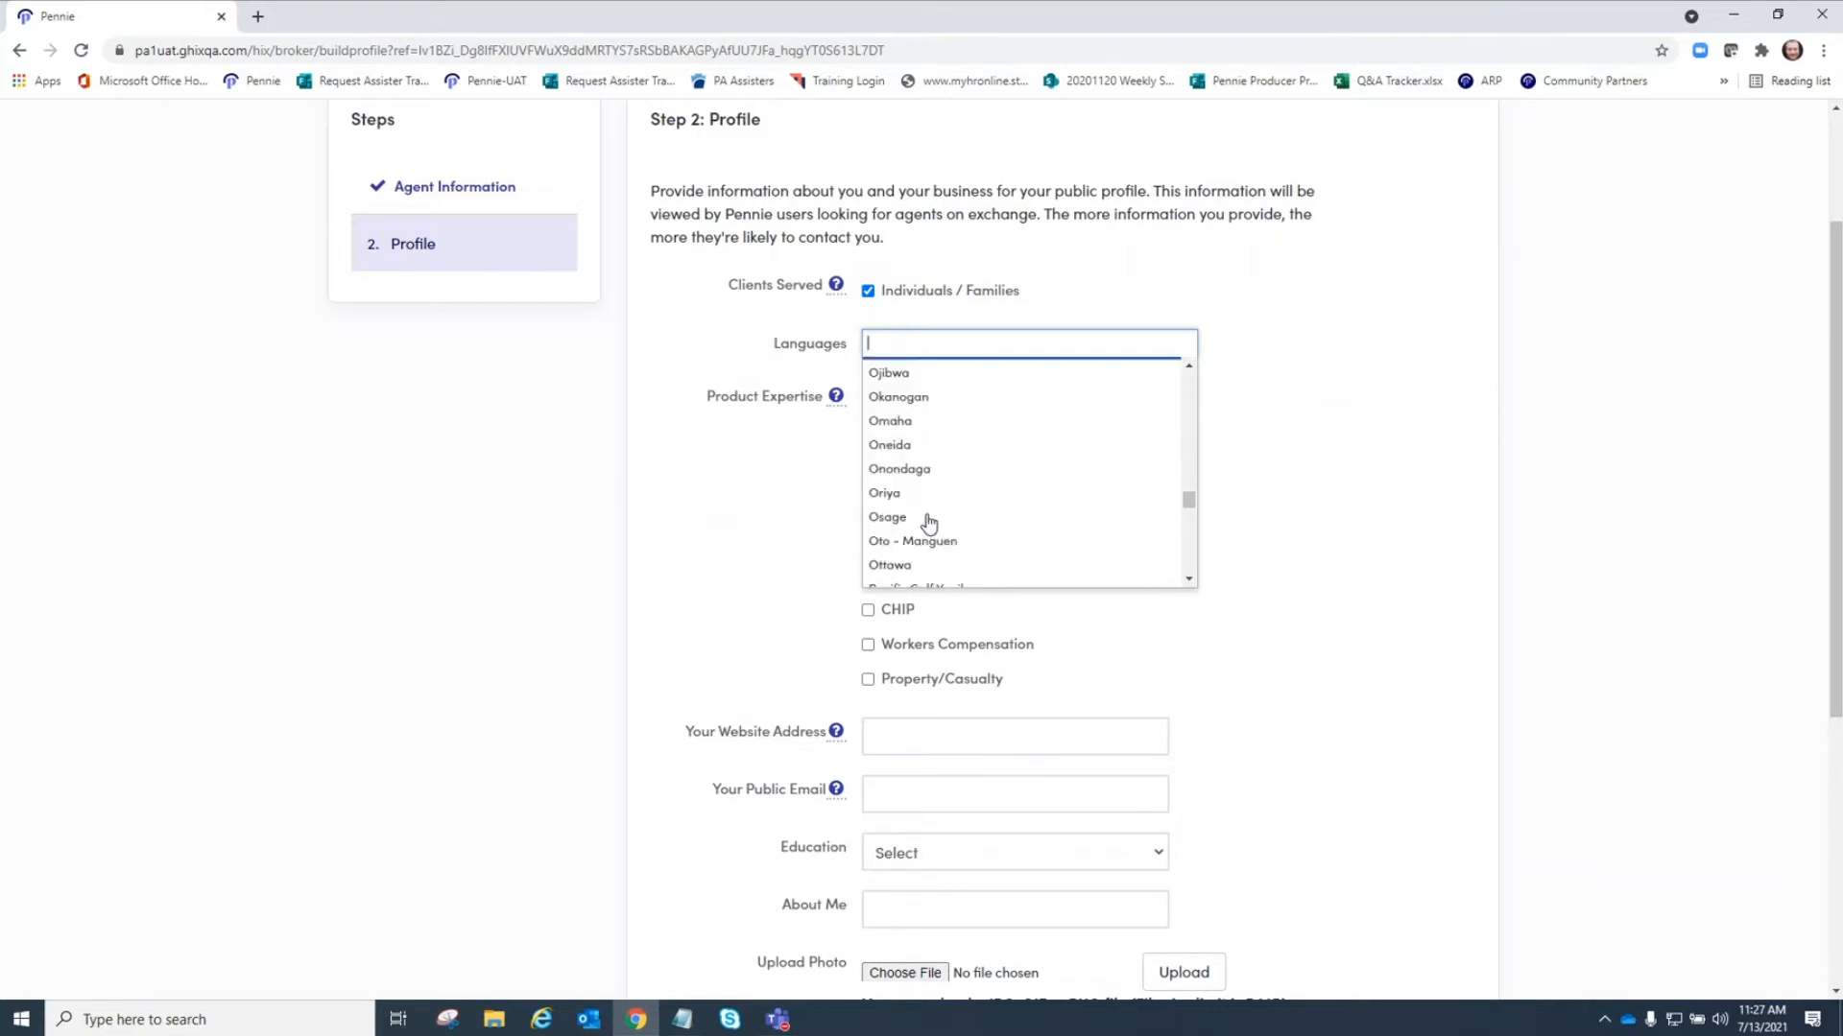
pyautogui.scroll(-5, 928, 523)
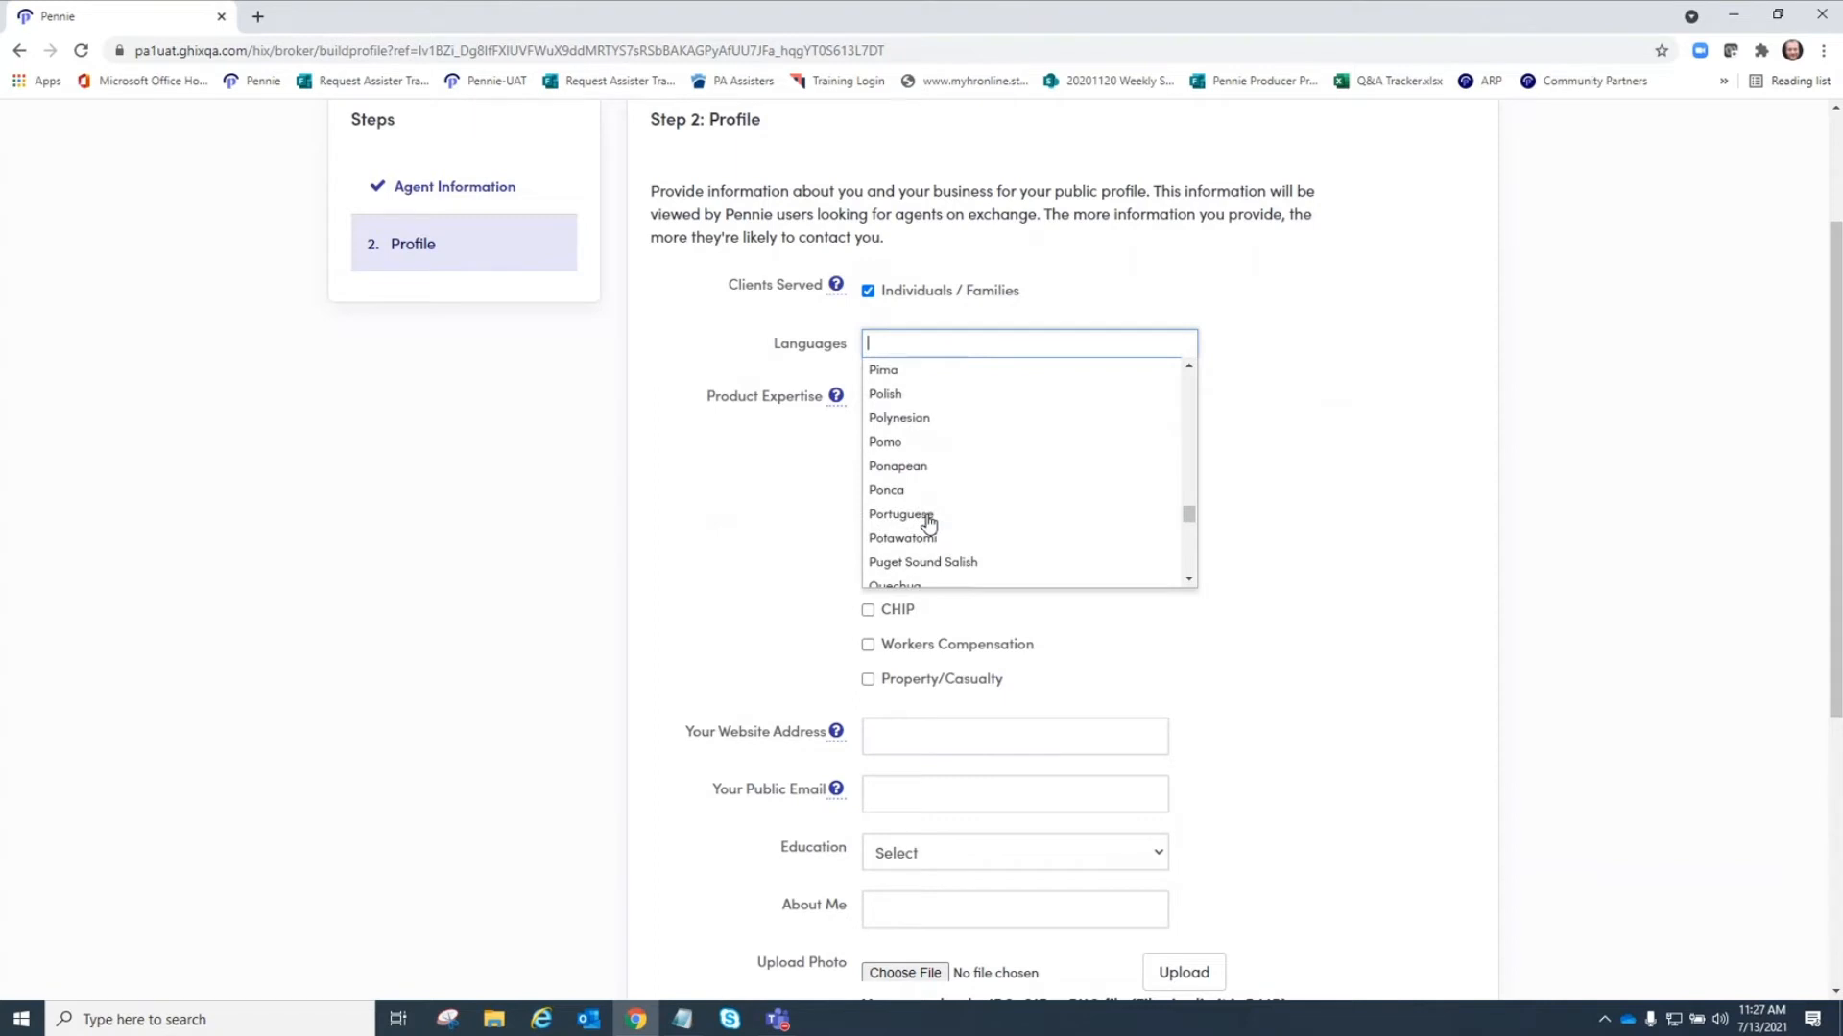
pyautogui.scroll(-5, 928, 523)
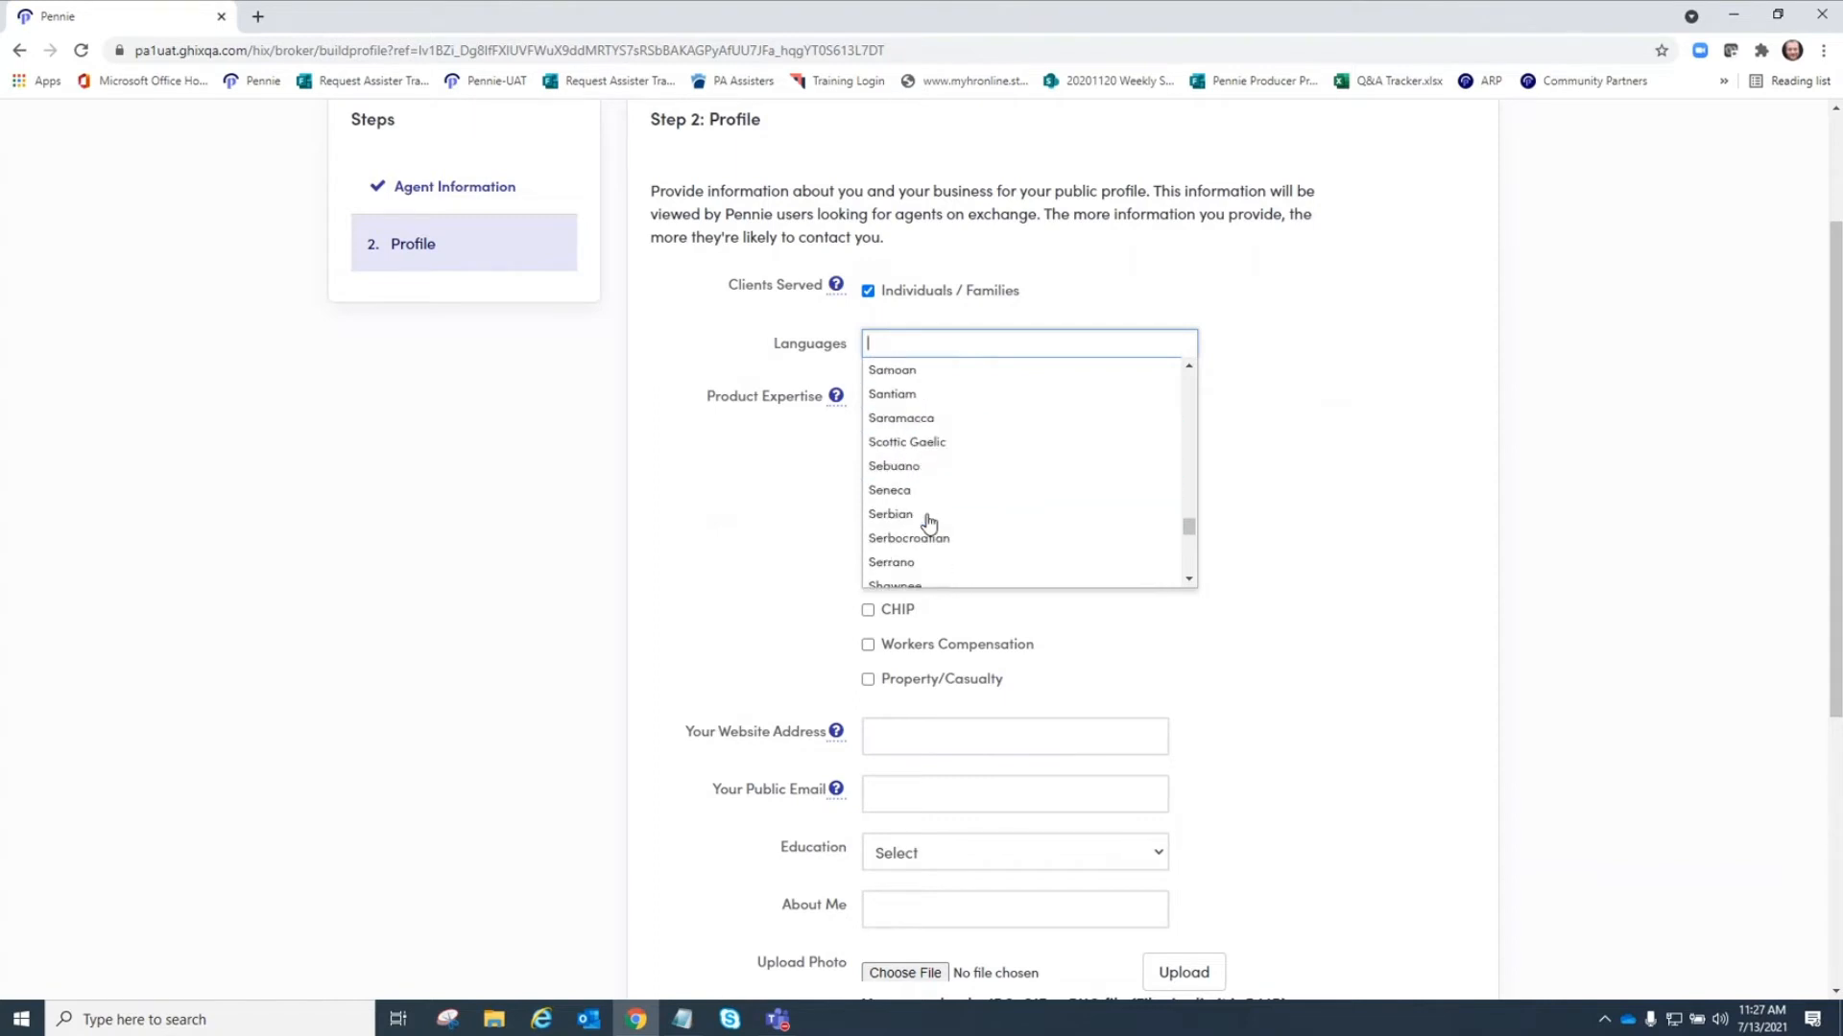
pyautogui.scroll(-3, 928, 523)
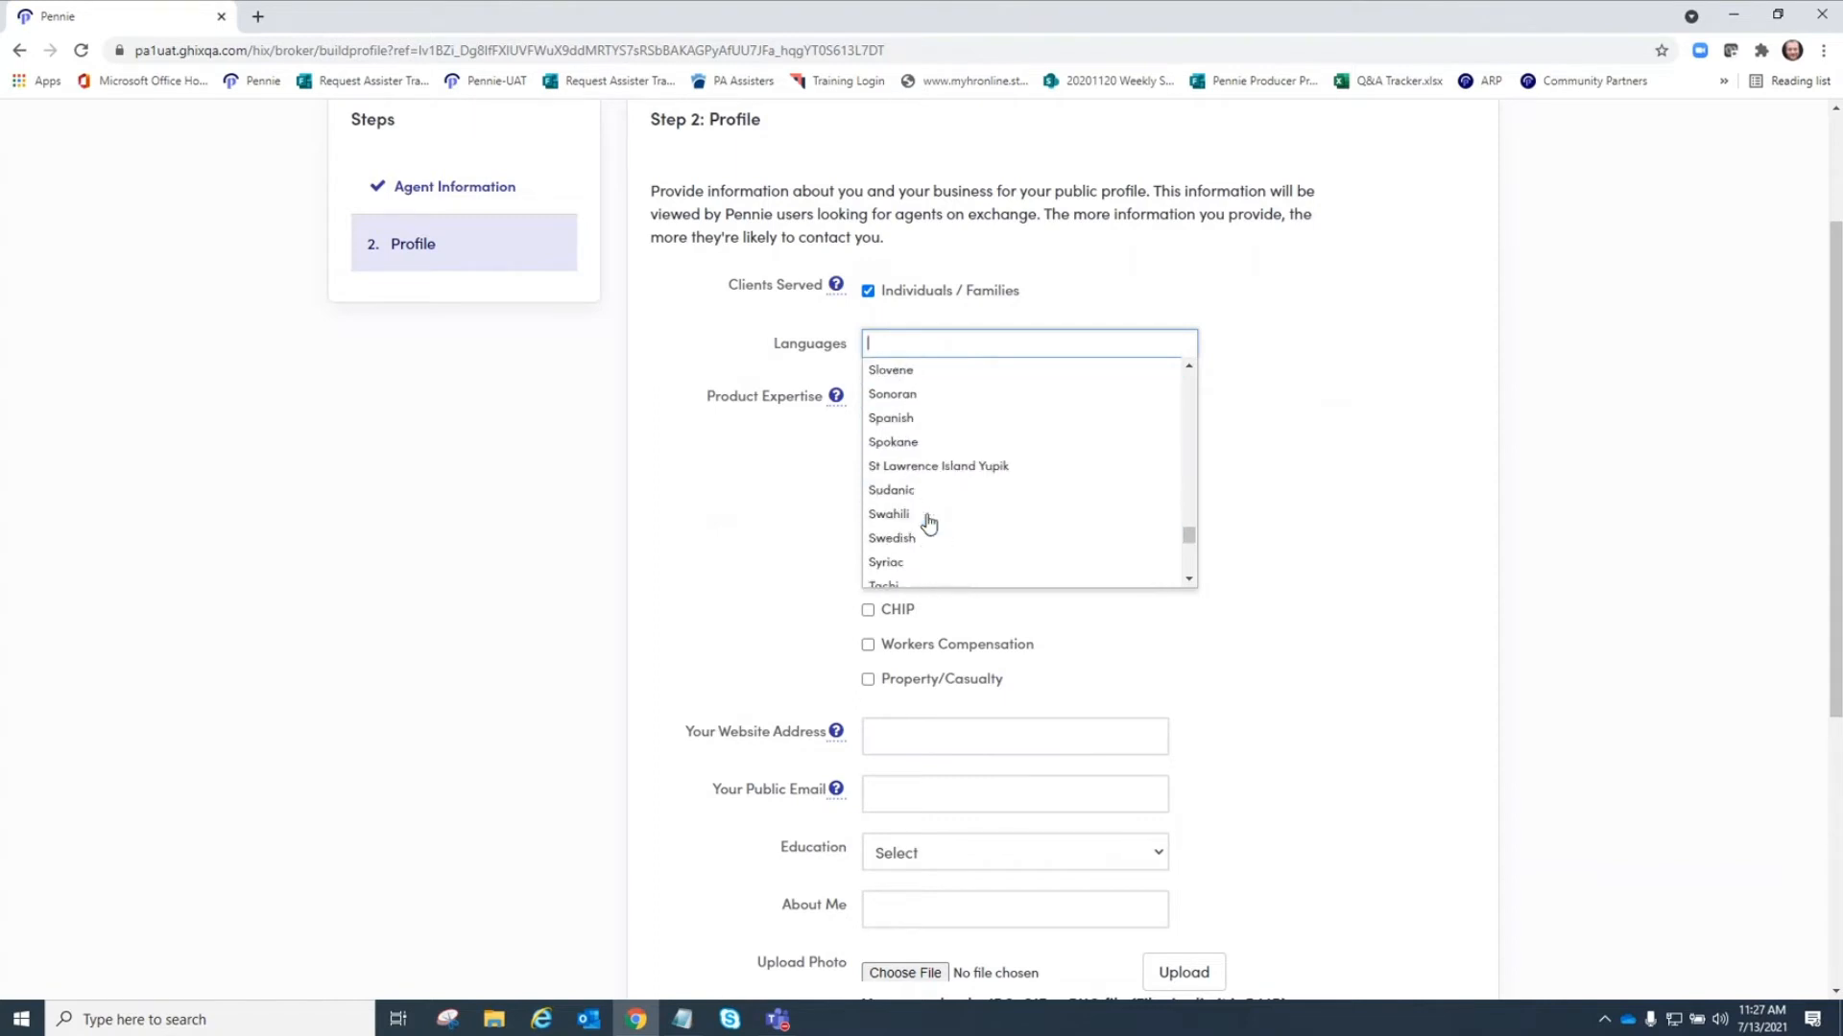
pyautogui.click(924, 418)
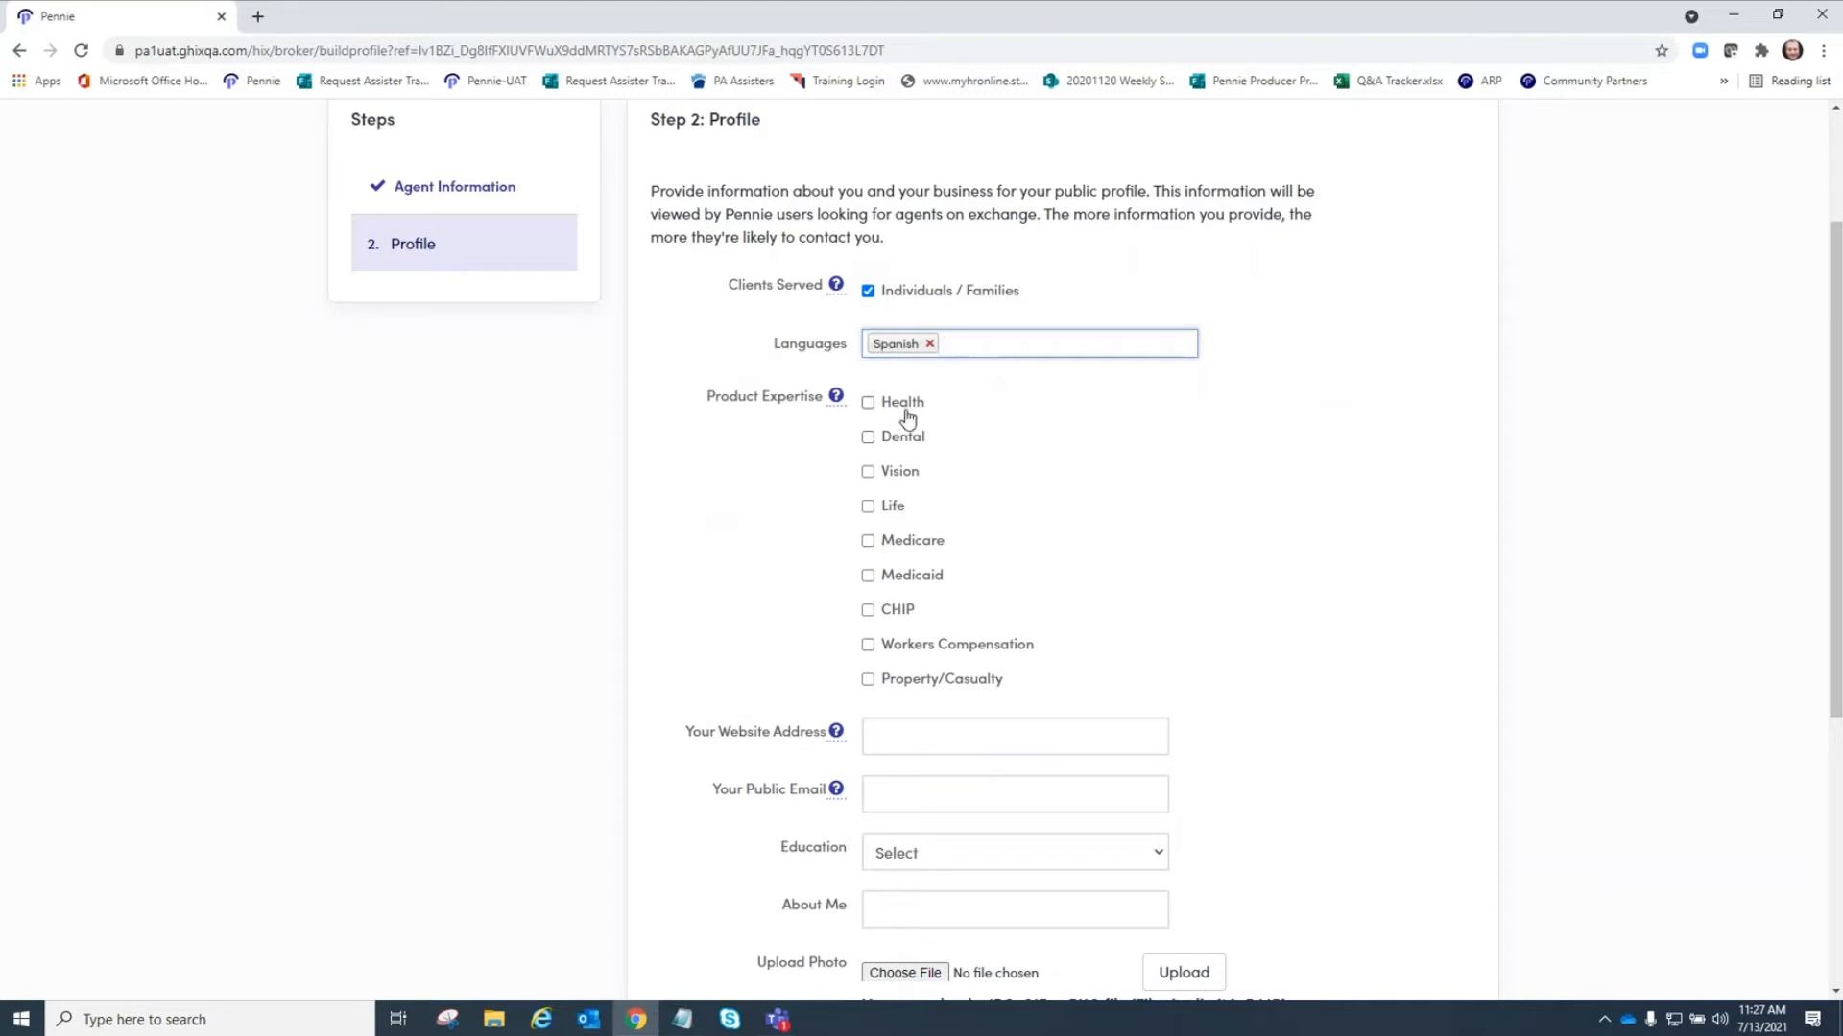
# Check Health, Dental, Vision, Life, Medicare, Medicaid, CHIP and Property/Casualty as product expertise.
pyautogui.click(869, 404)
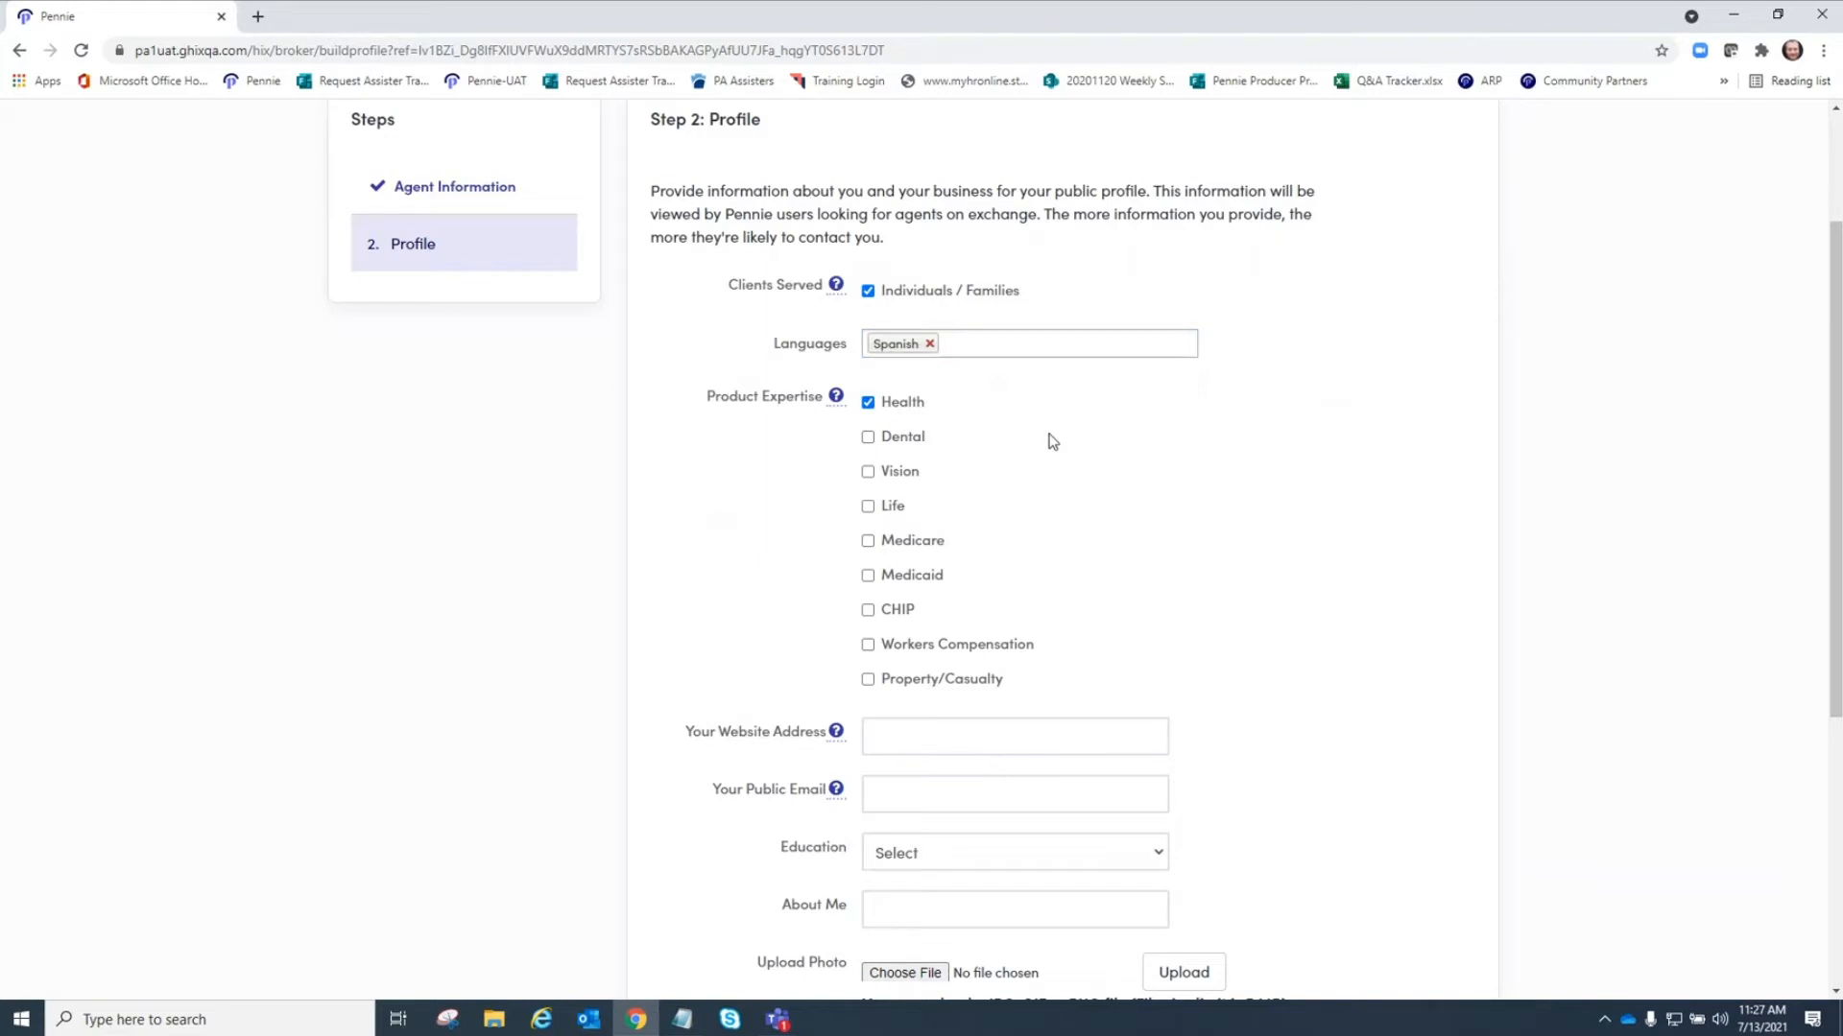
pyautogui.click(870, 440)
pyautogui.click(868, 472)
pyautogui.click(868, 508)
pyautogui.click(869, 543)
pyautogui.click(868, 577)
pyautogui.click(869, 611)
pyautogui.scroll(-1, 1266, 607)
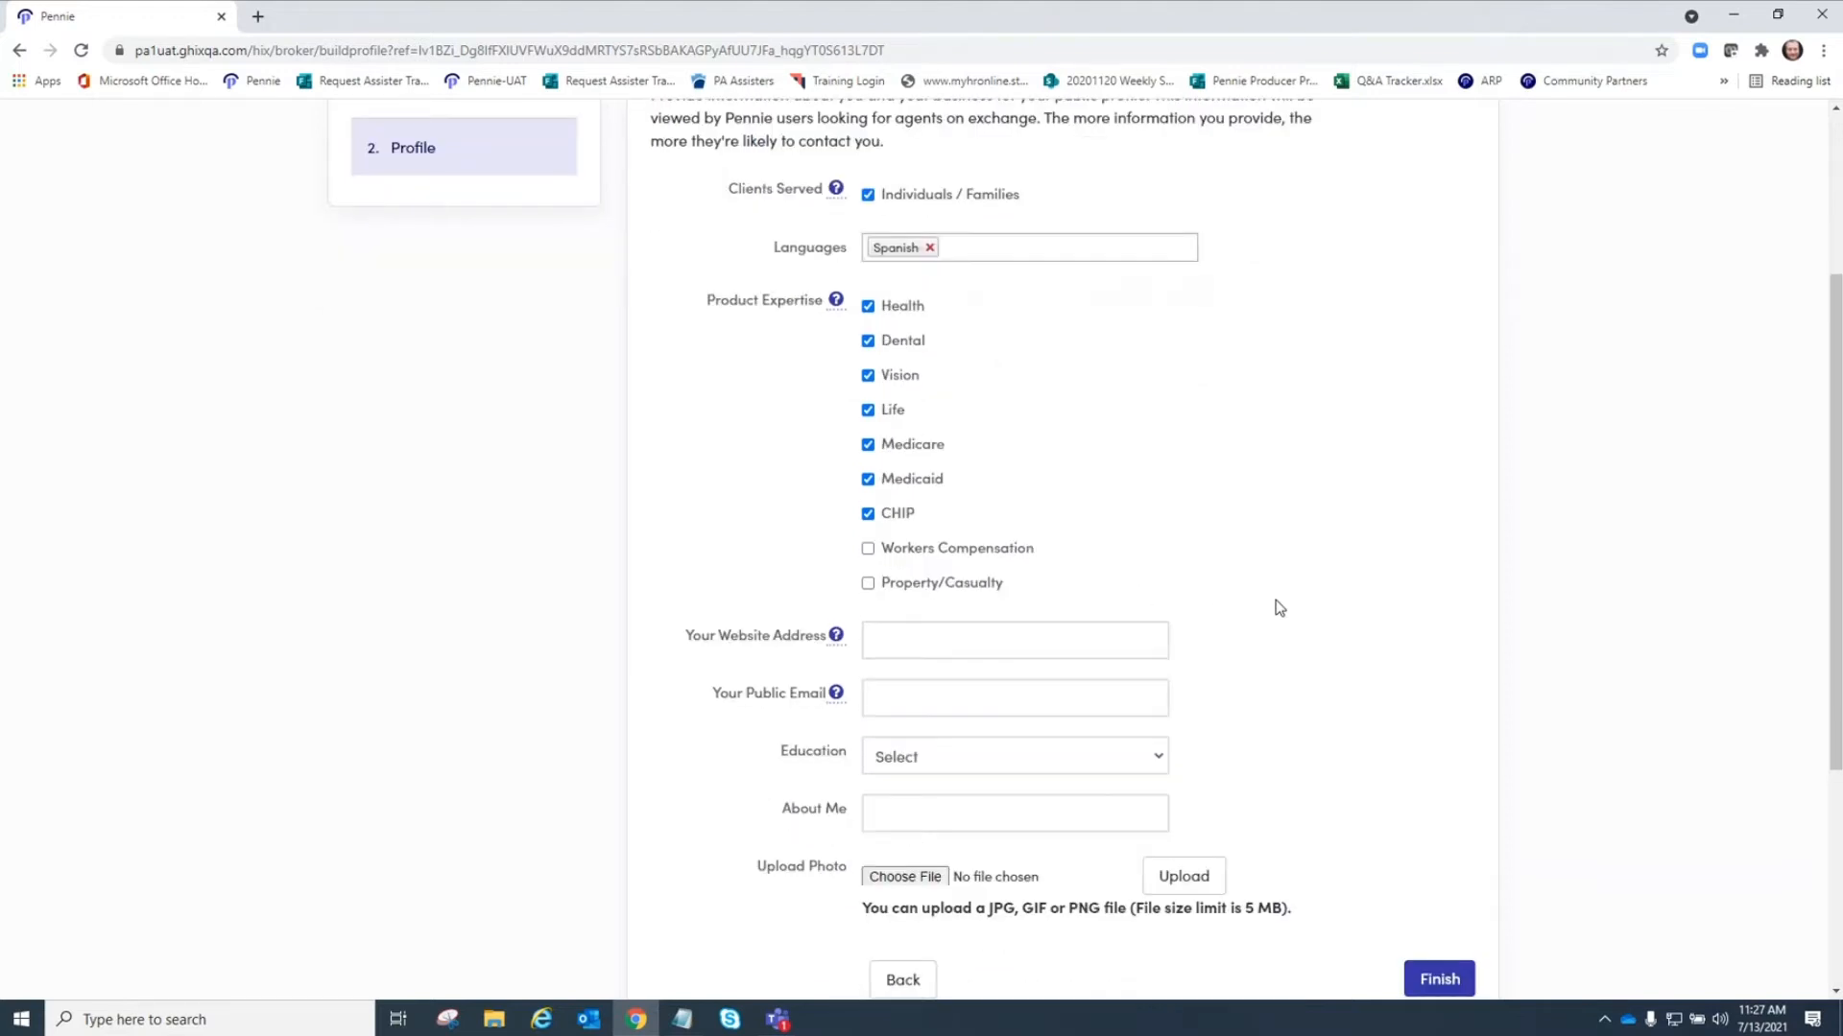
pyautogui.click(869, 584)
pyautogui.scroll(-2, 1386, 488)
pyautogui.click(983, 443)
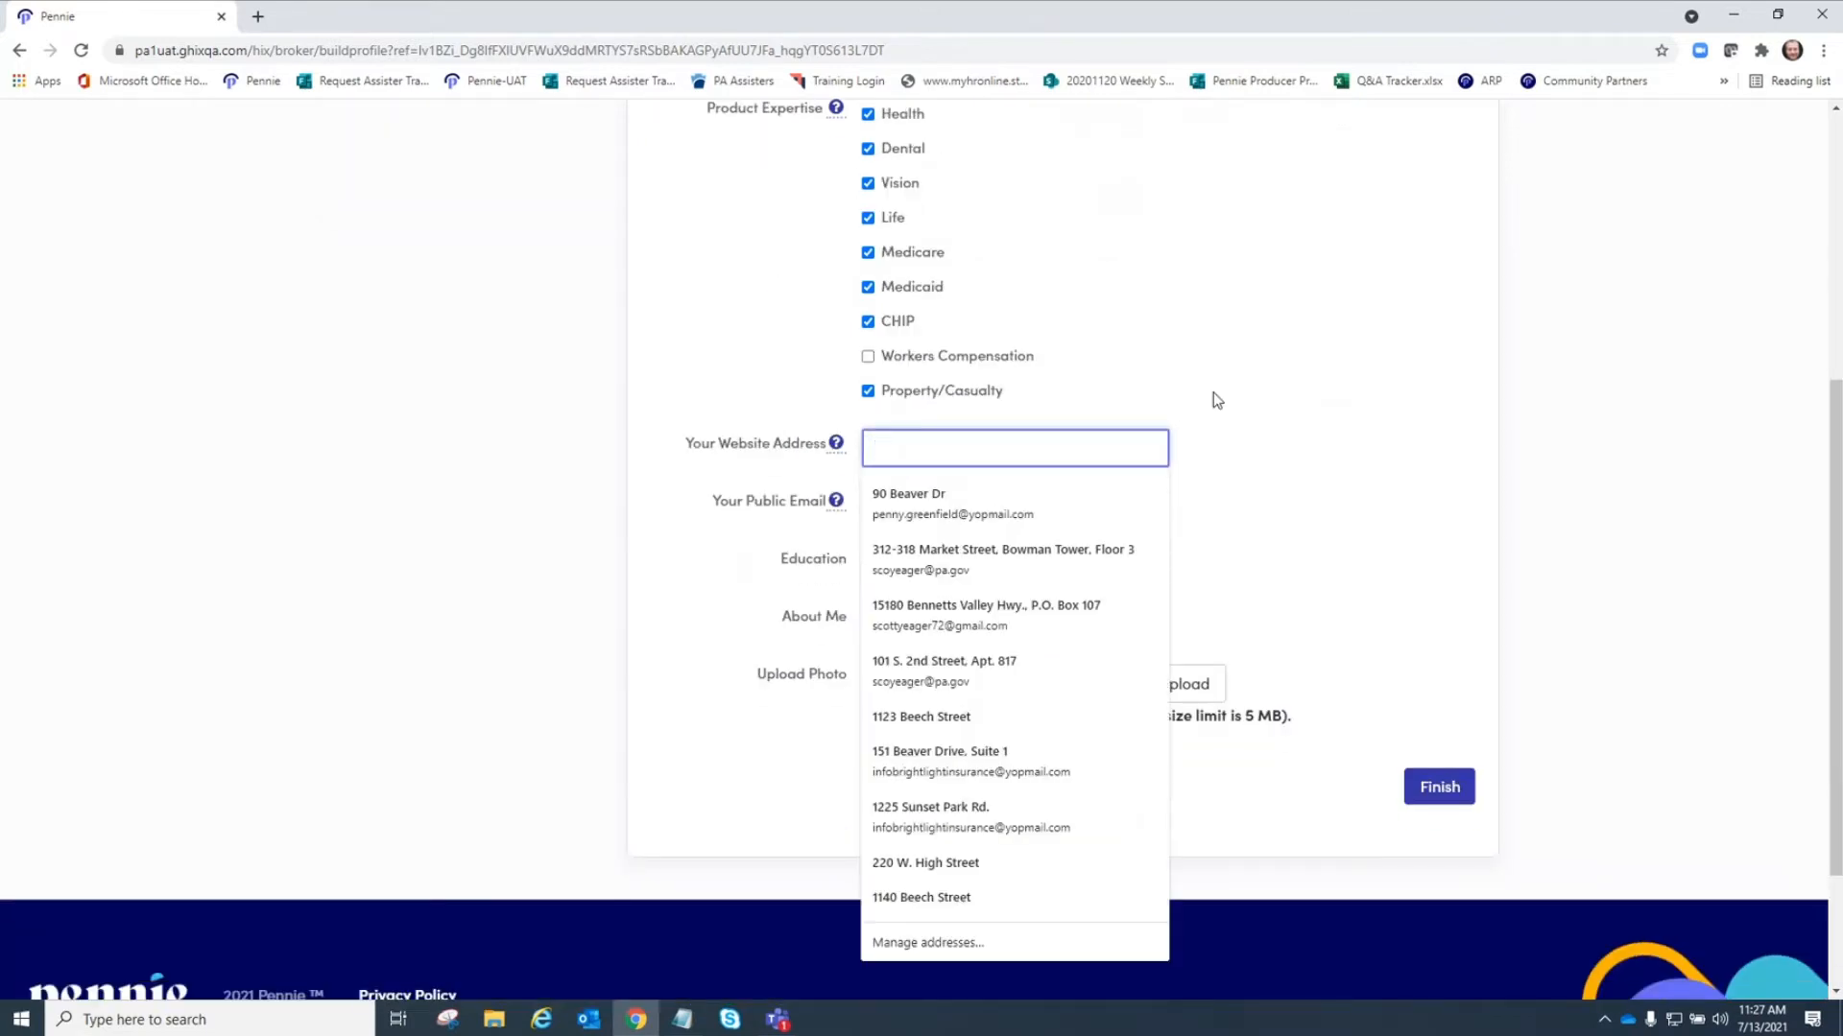
pyautogui.write('www')
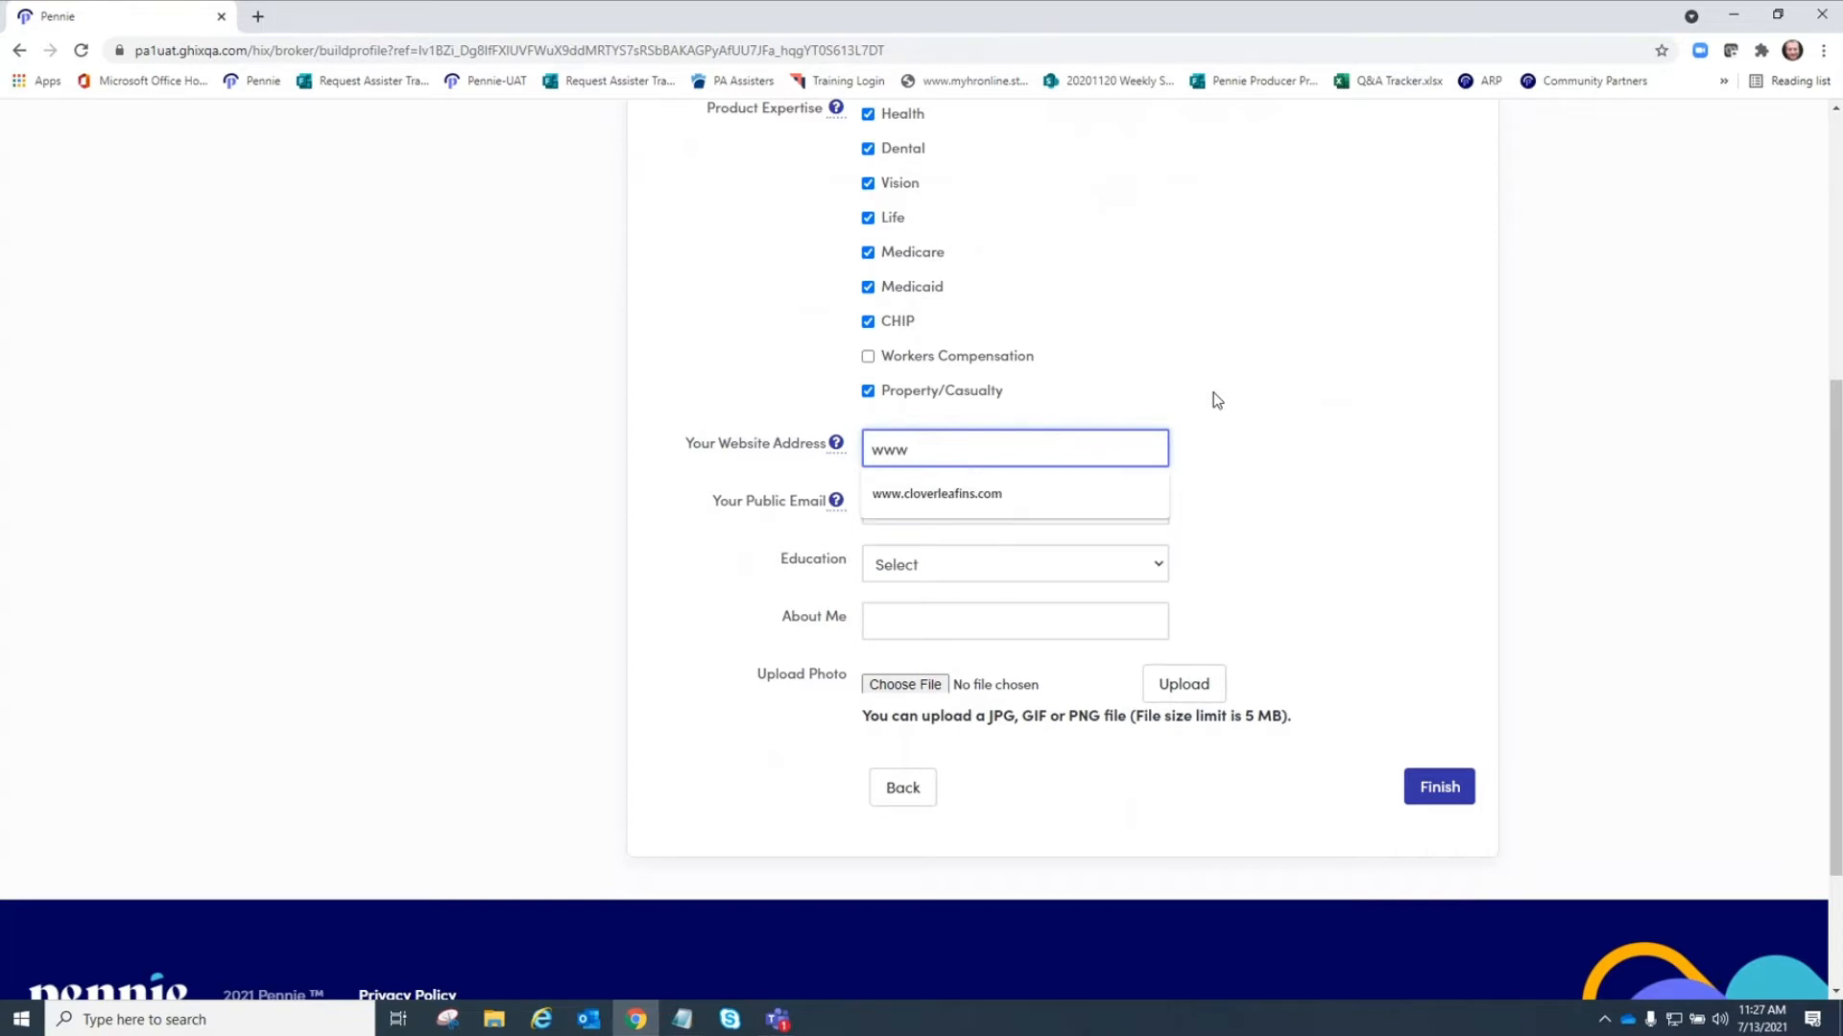
pyautogui.write('.b')
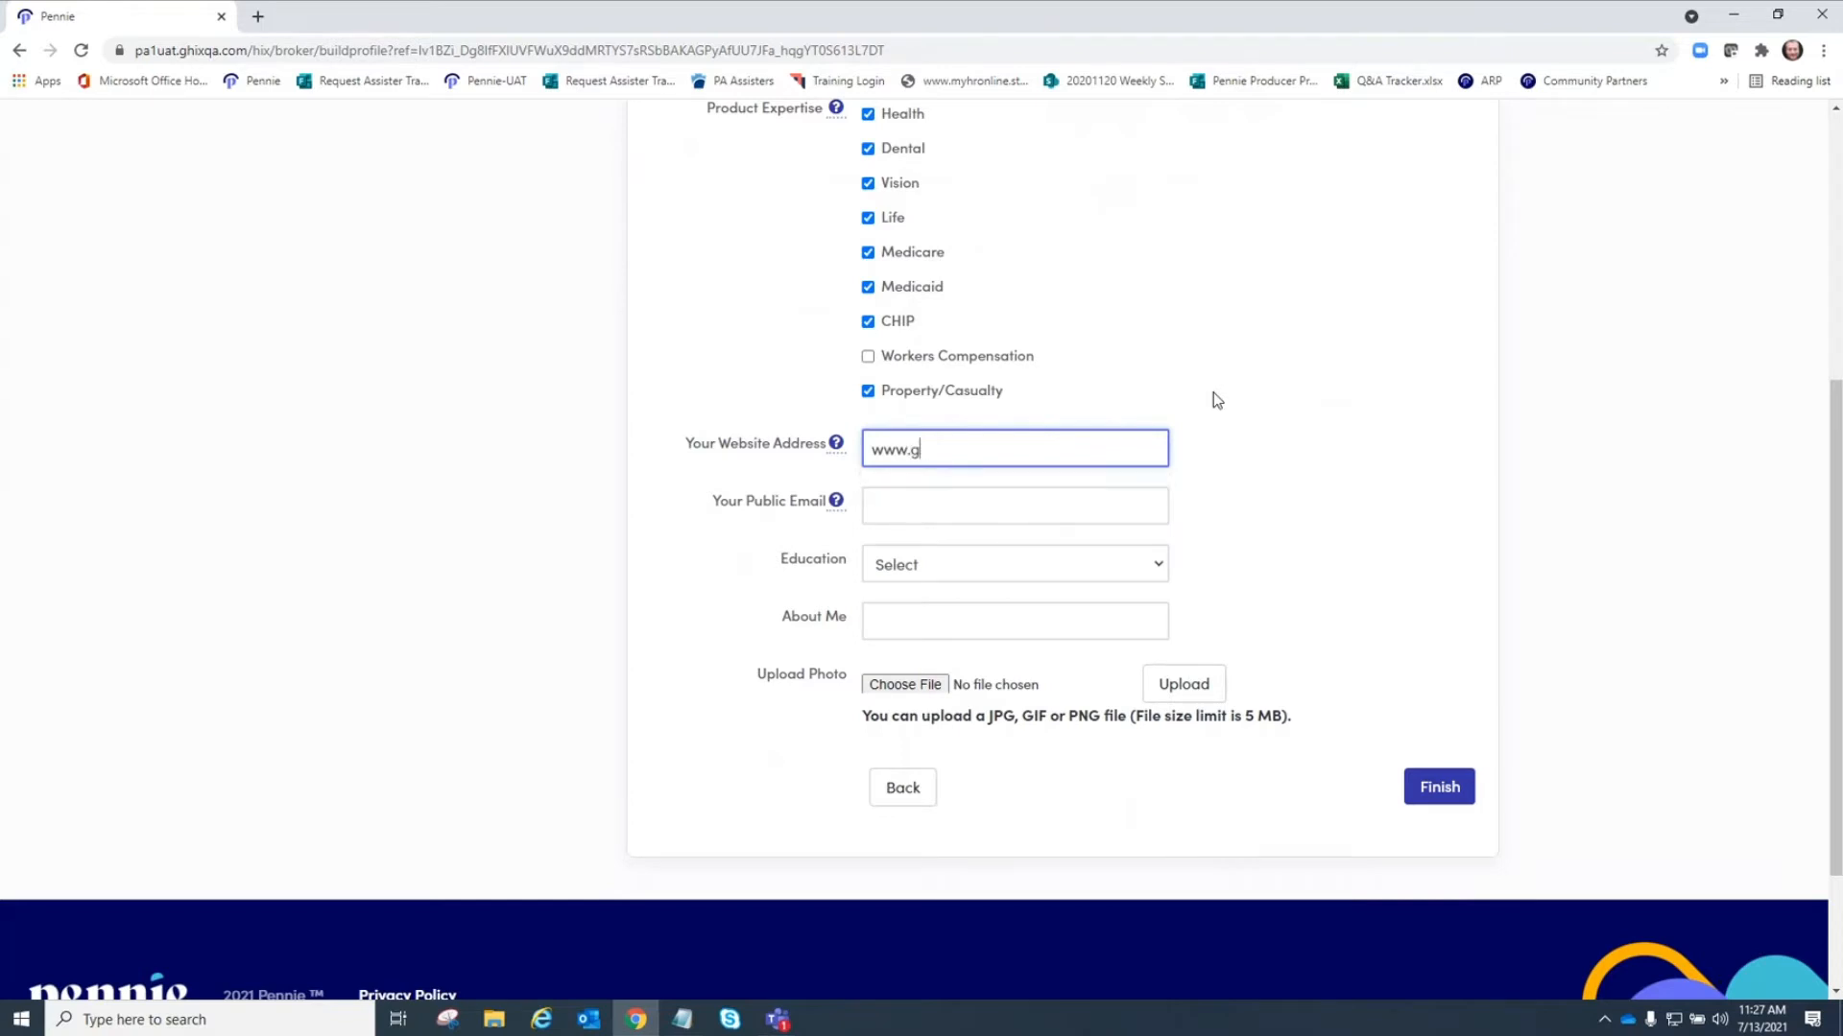
pyautogui.write('rightlightinsurance.com')
pyautogui.scroll(-1, 1303, 362)
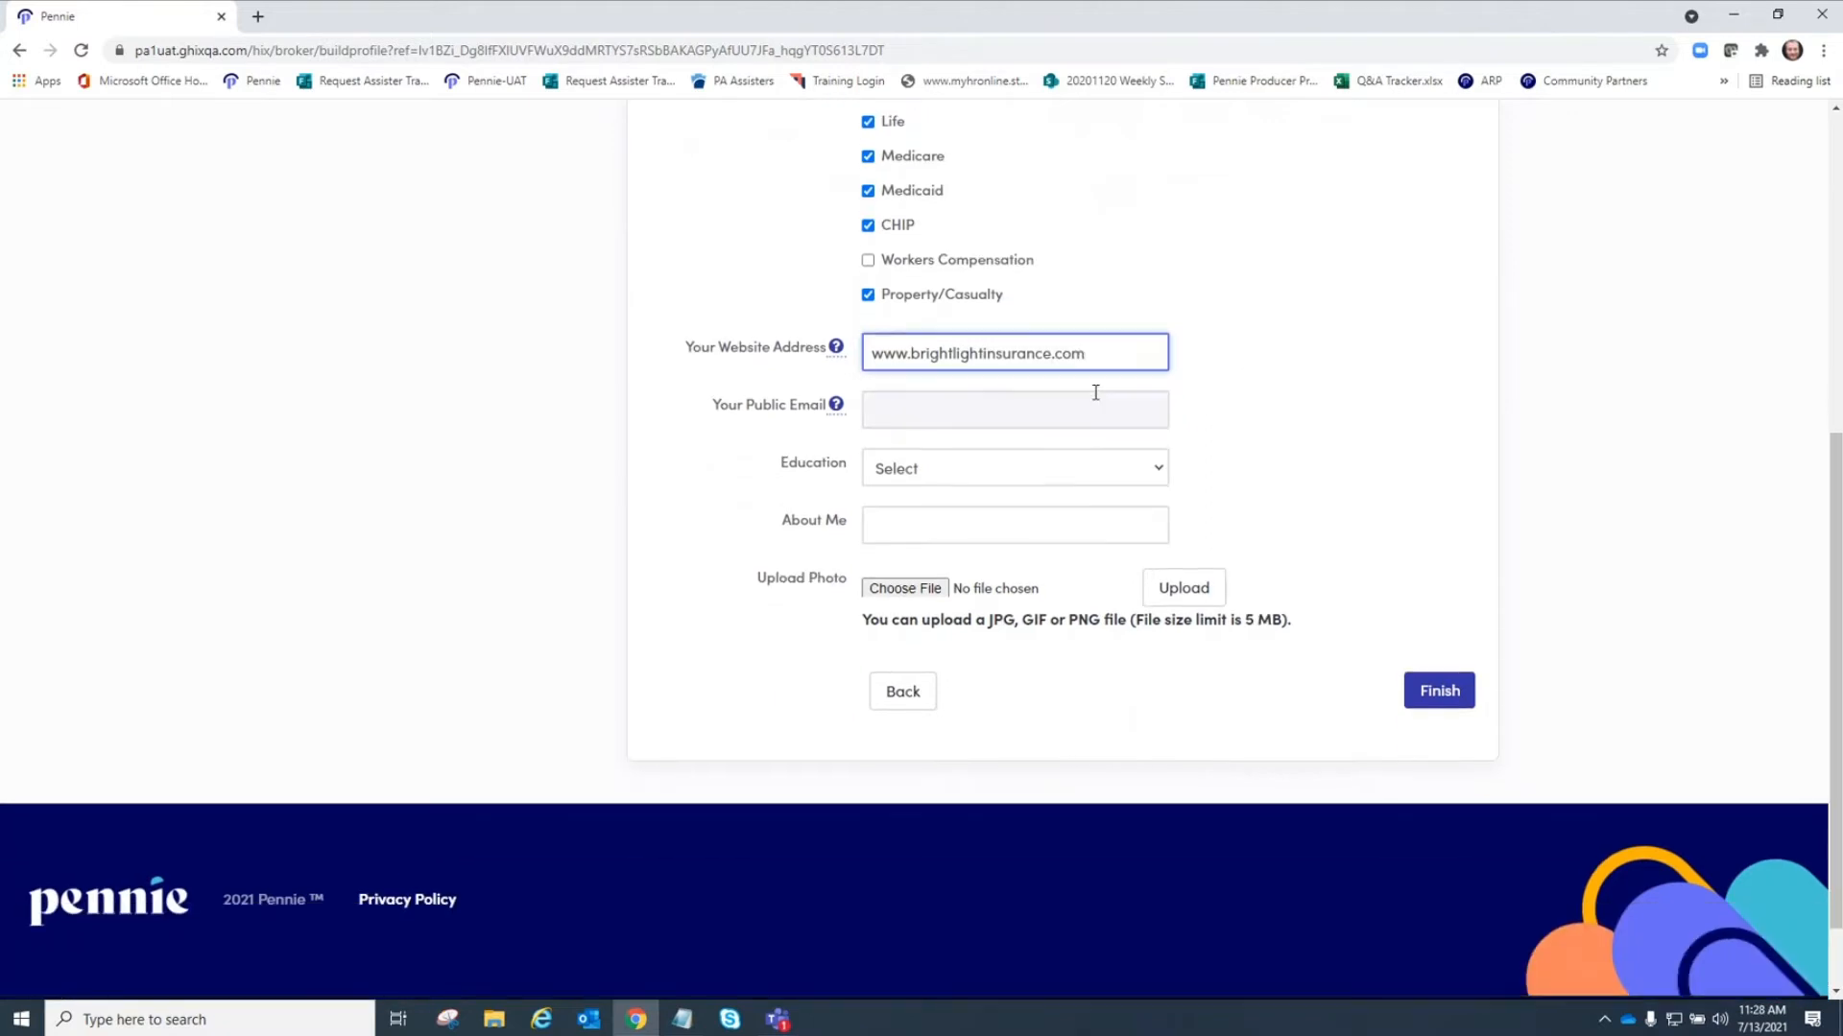
# Fill in the agent's public e-mail address.
pyautogui.click(1026, 403)
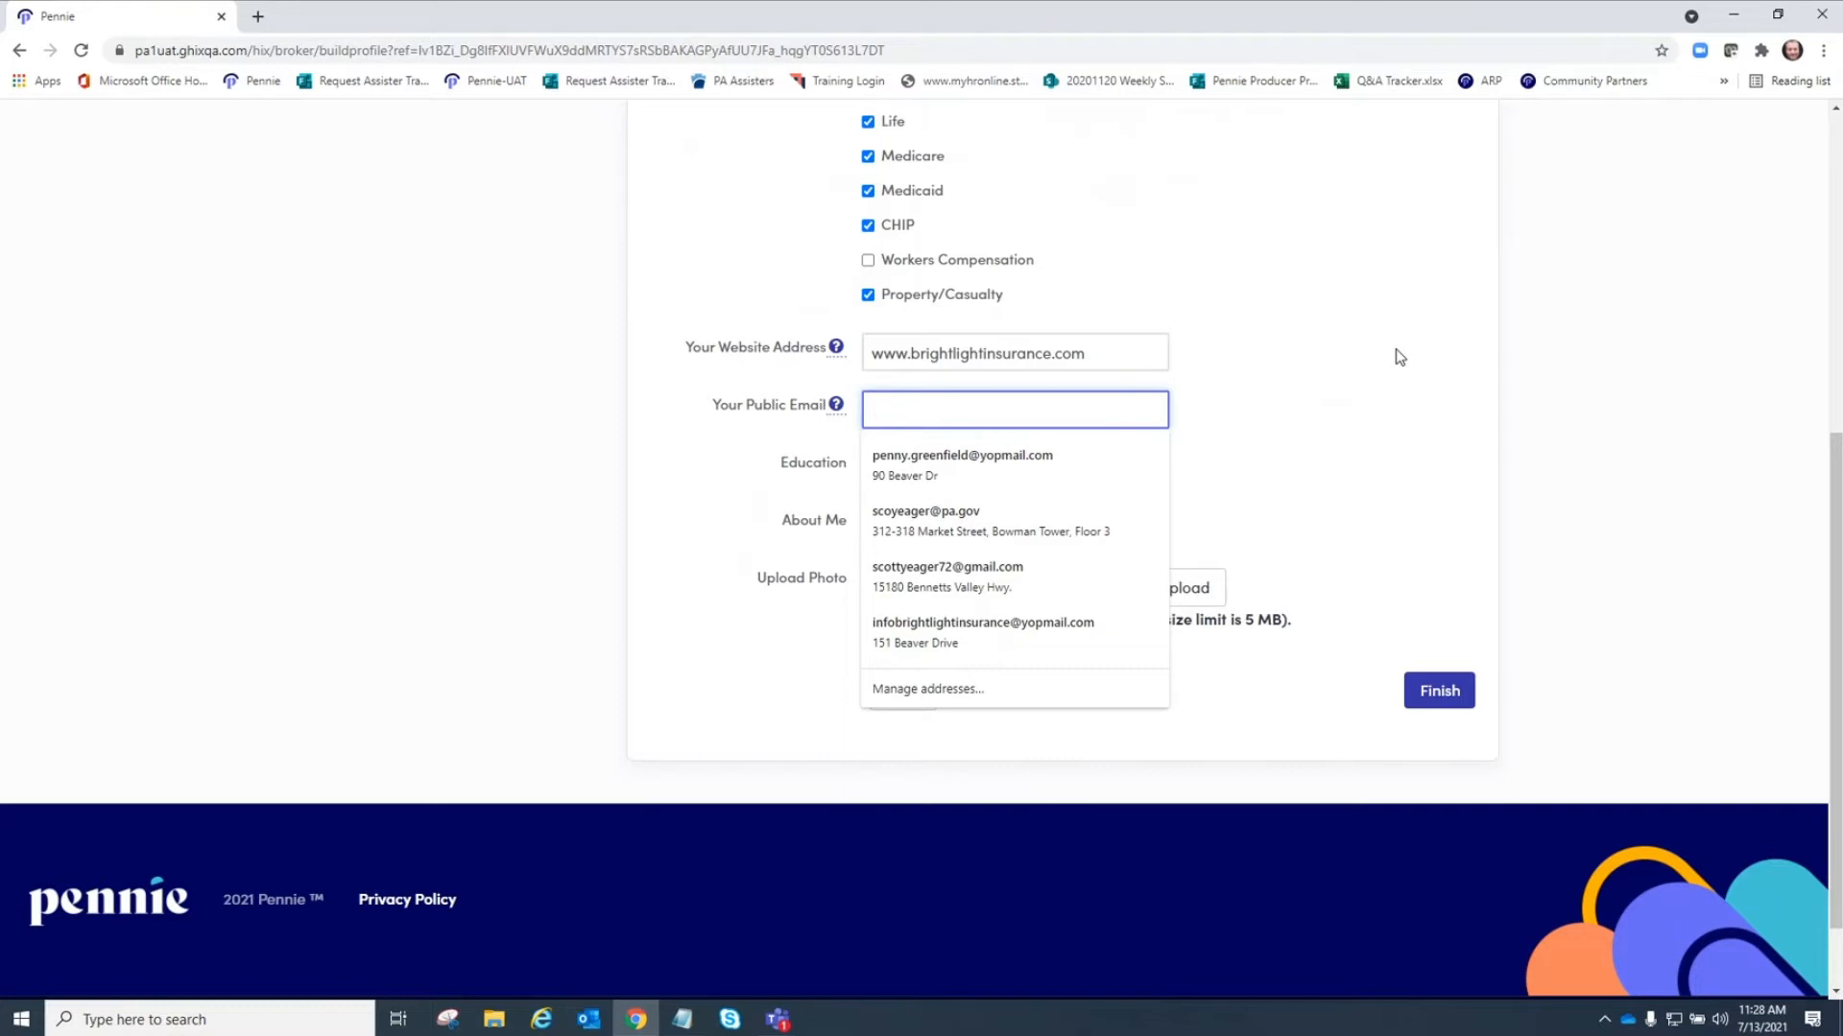
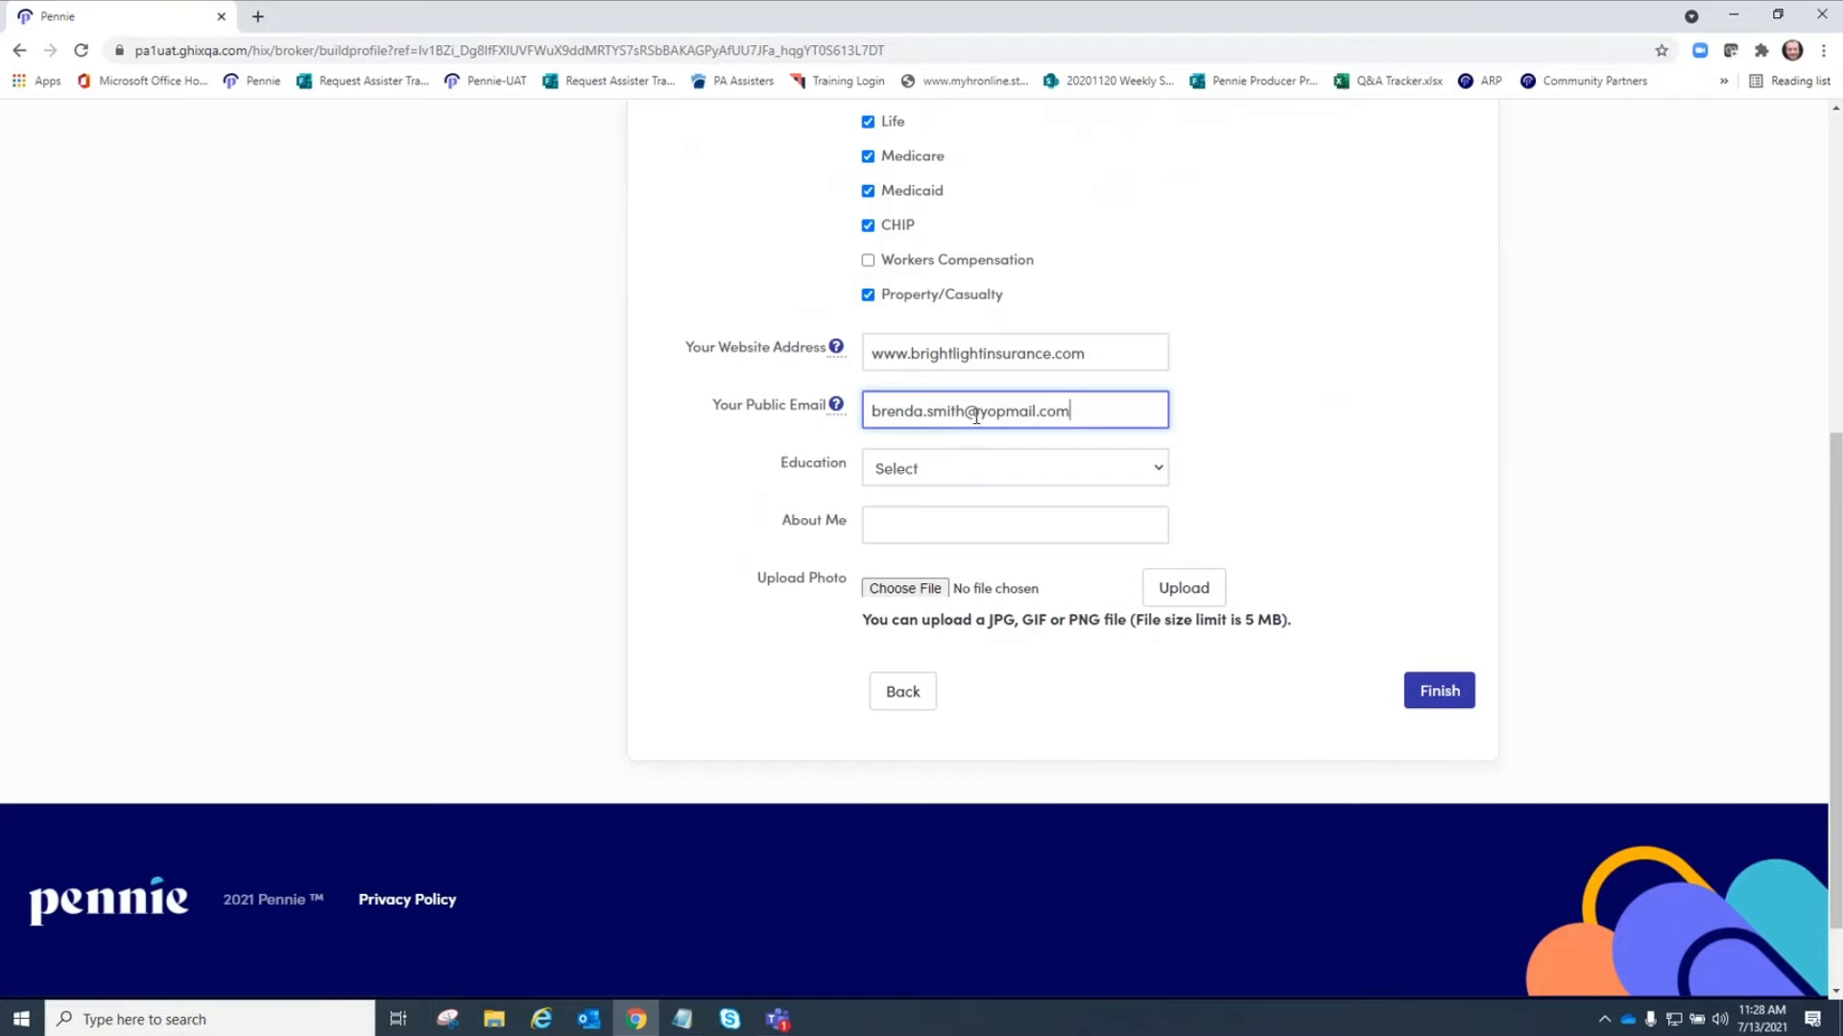
# Set the education level to Two Year Associate Degree.
pyautogui.click(934, 474)
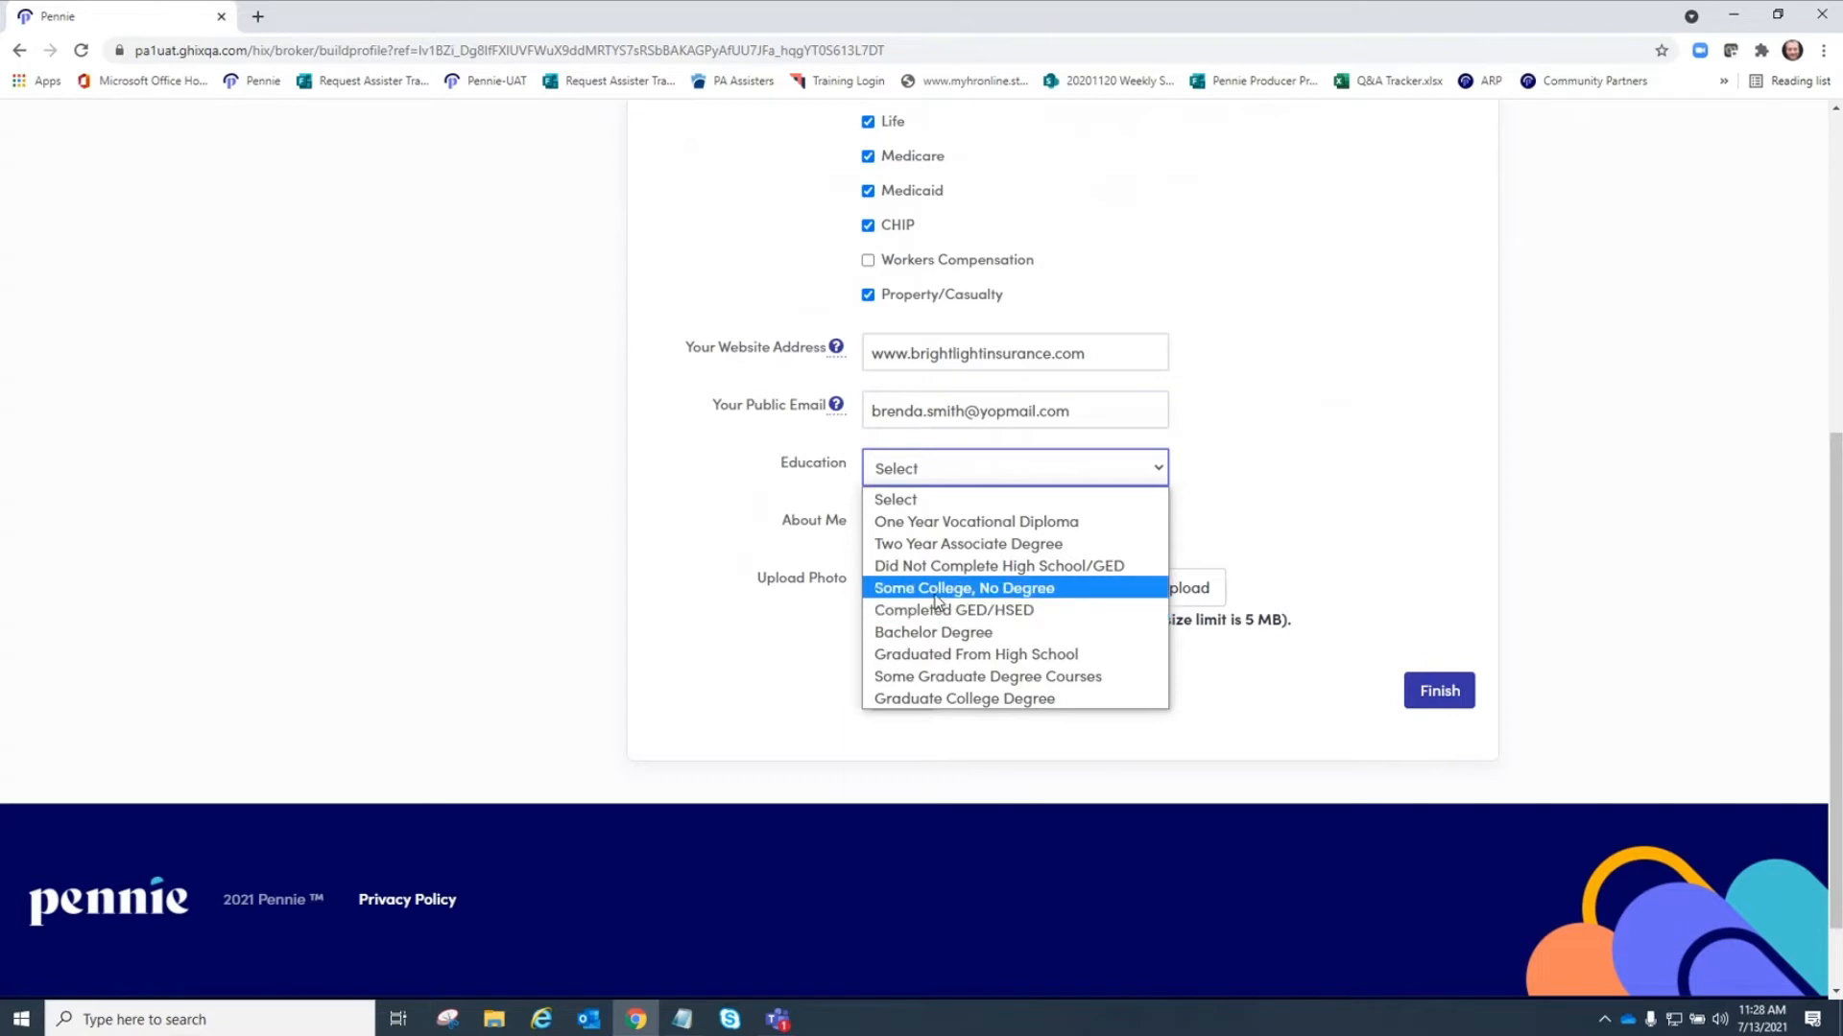
pyautogui.click(942, 544)
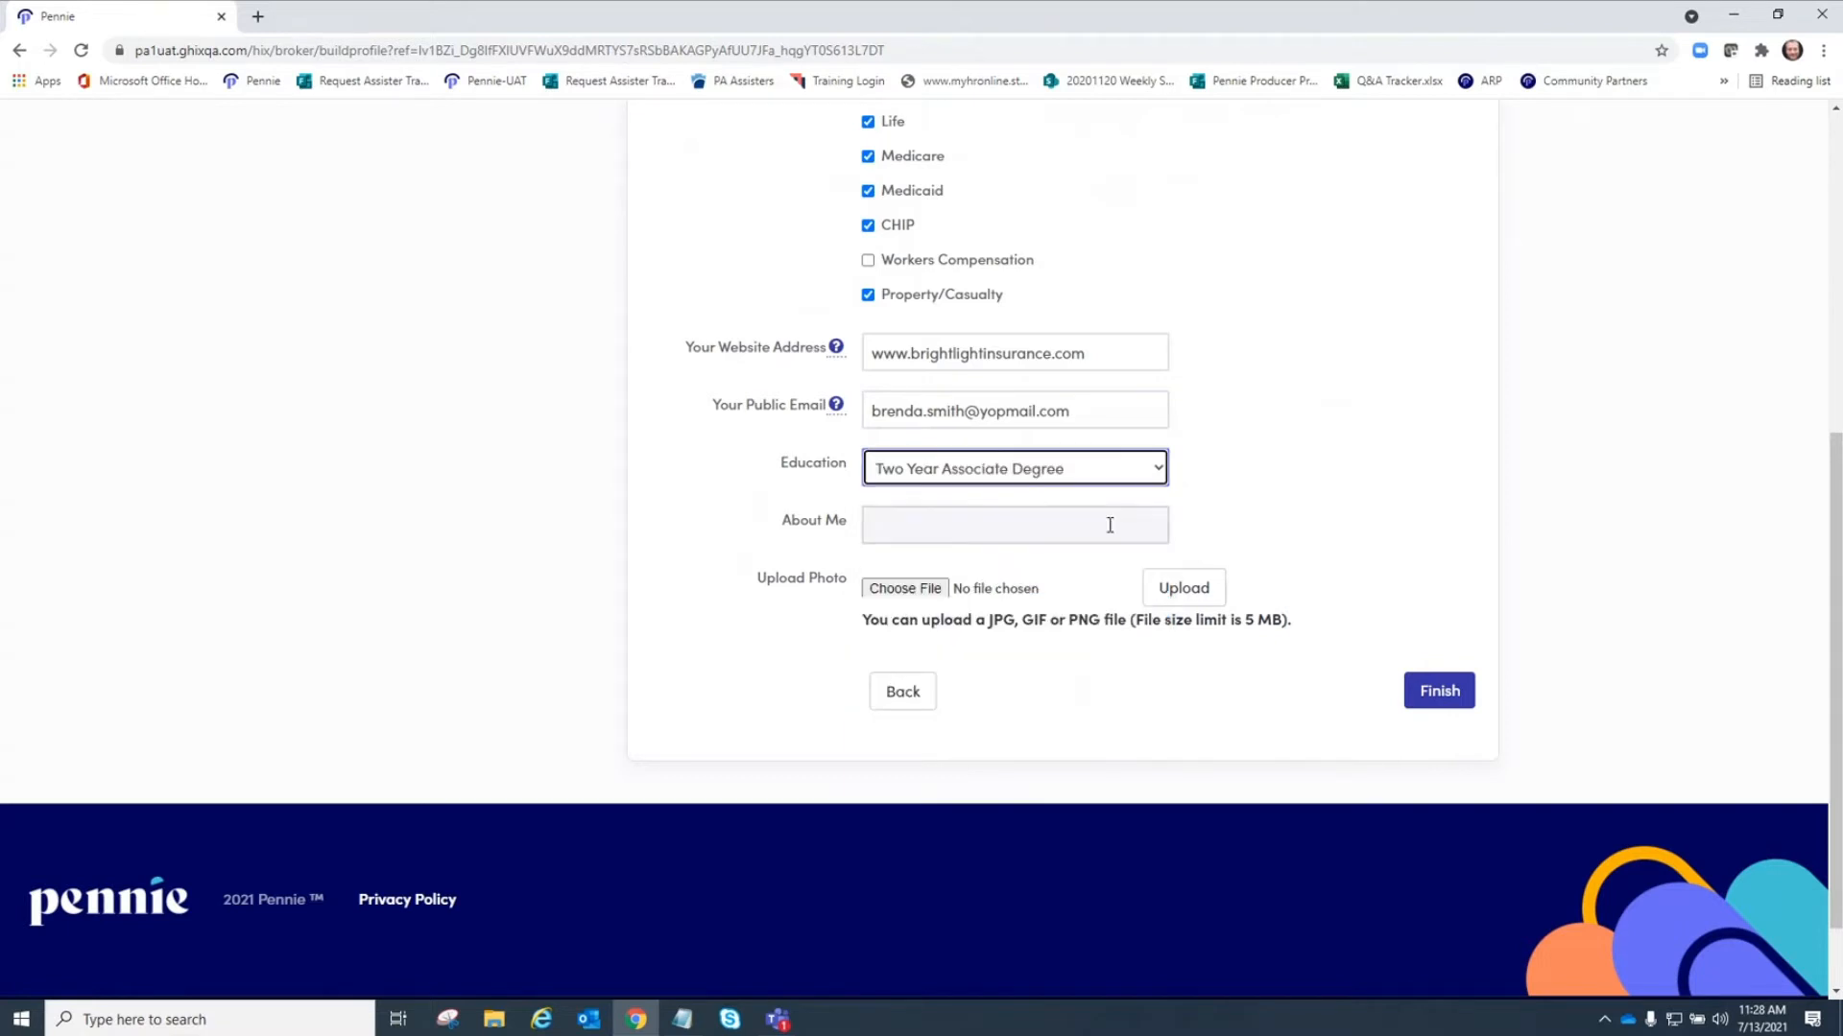
pyautogui.click(979, 525)
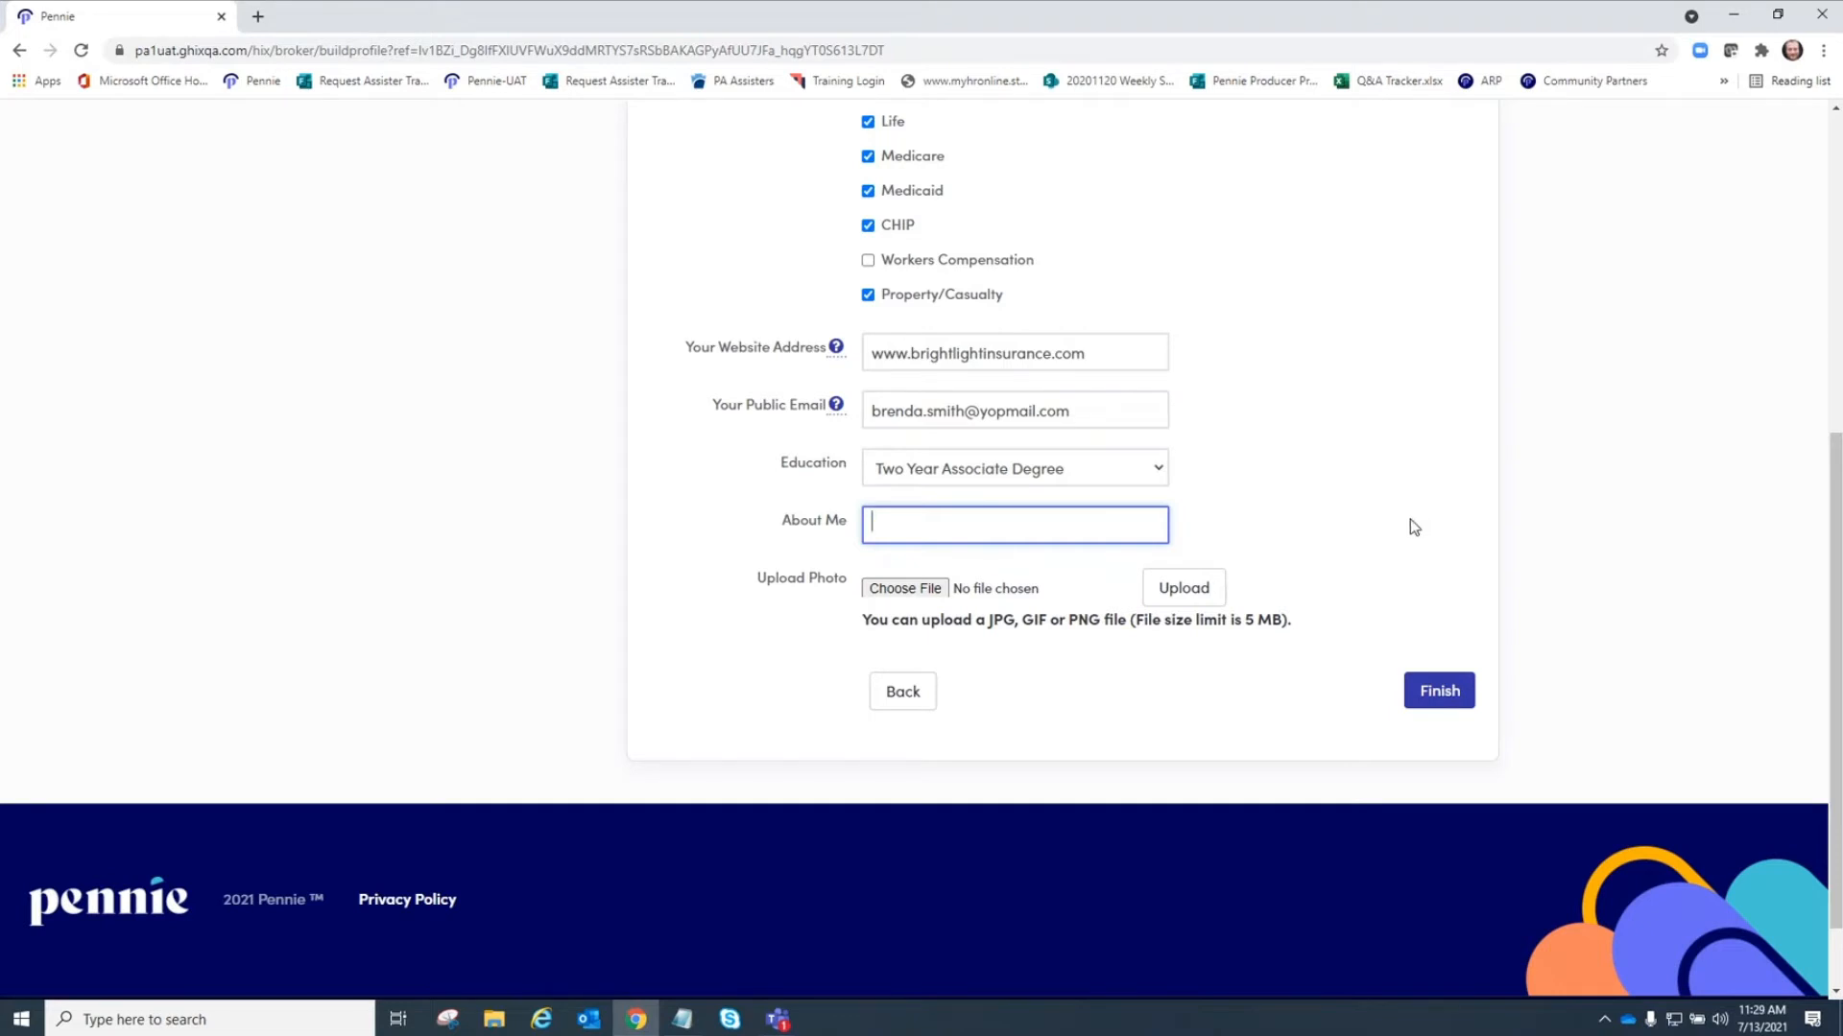
# Finish the profile and close the account registration complete message.
pyautogui.scroll(6, 1288, 551)
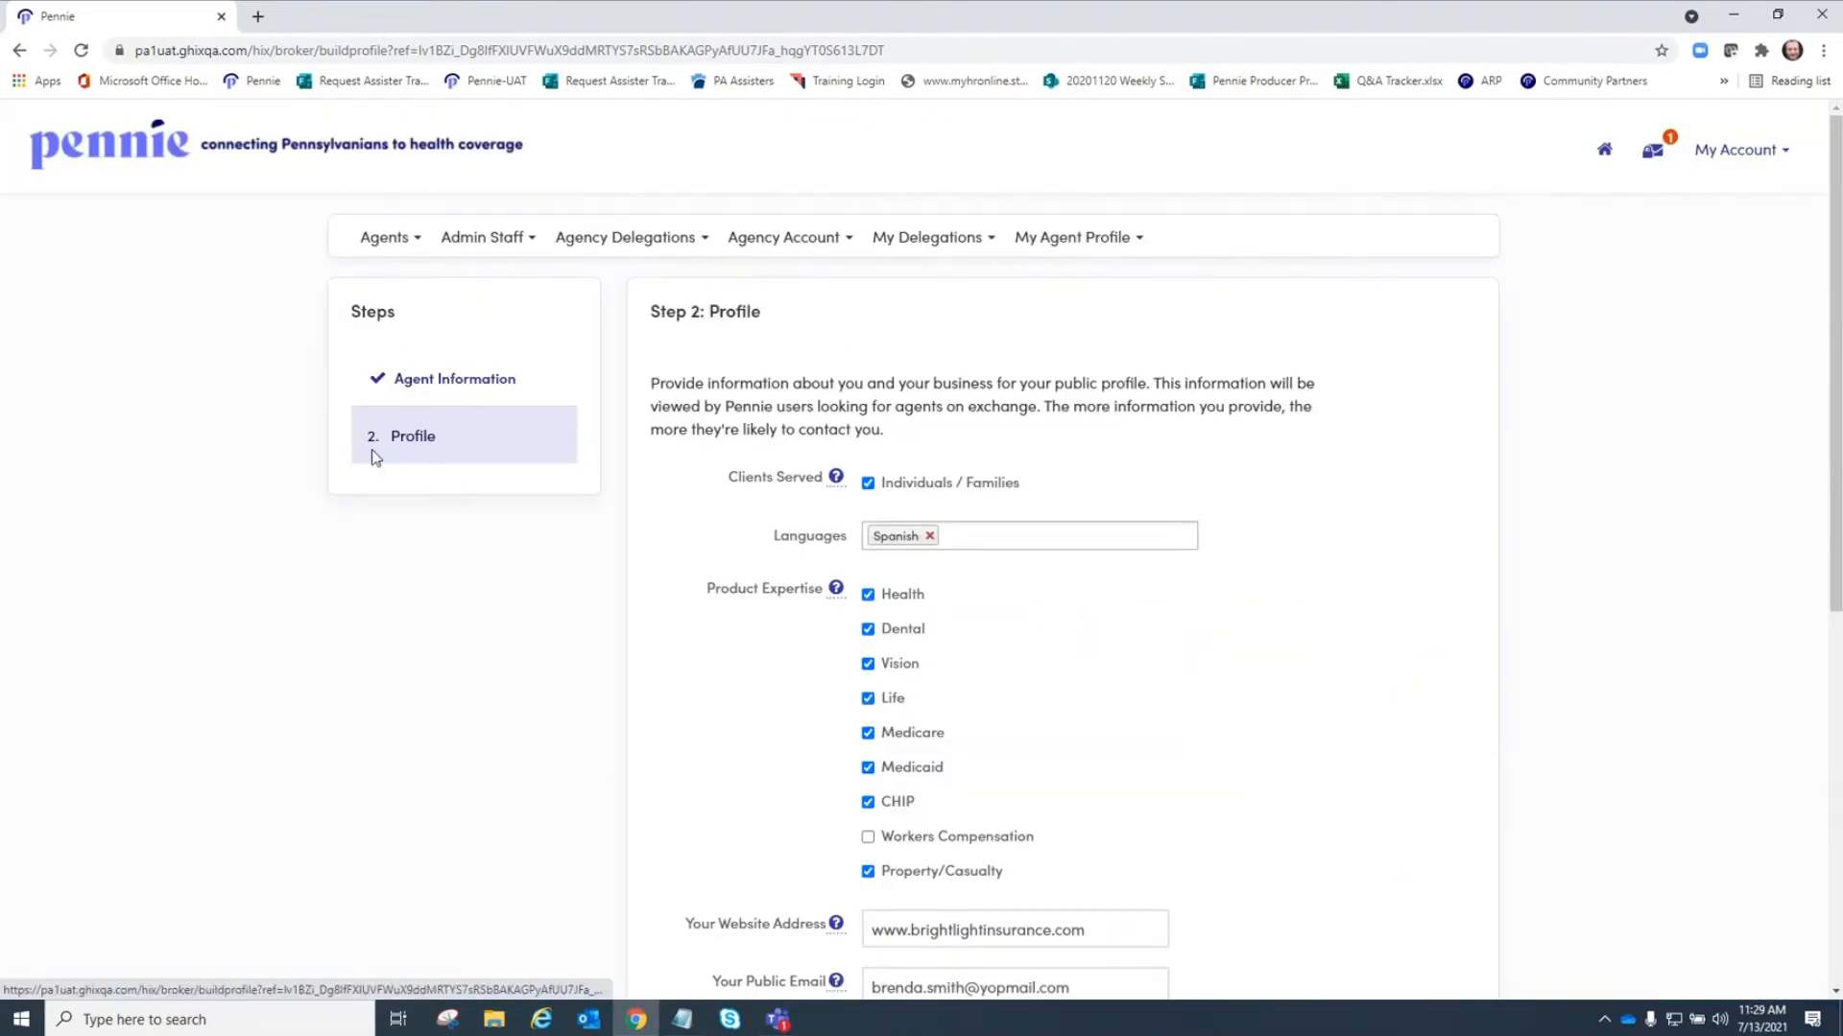
pyautogui.scroll(-7, 1311, 485)
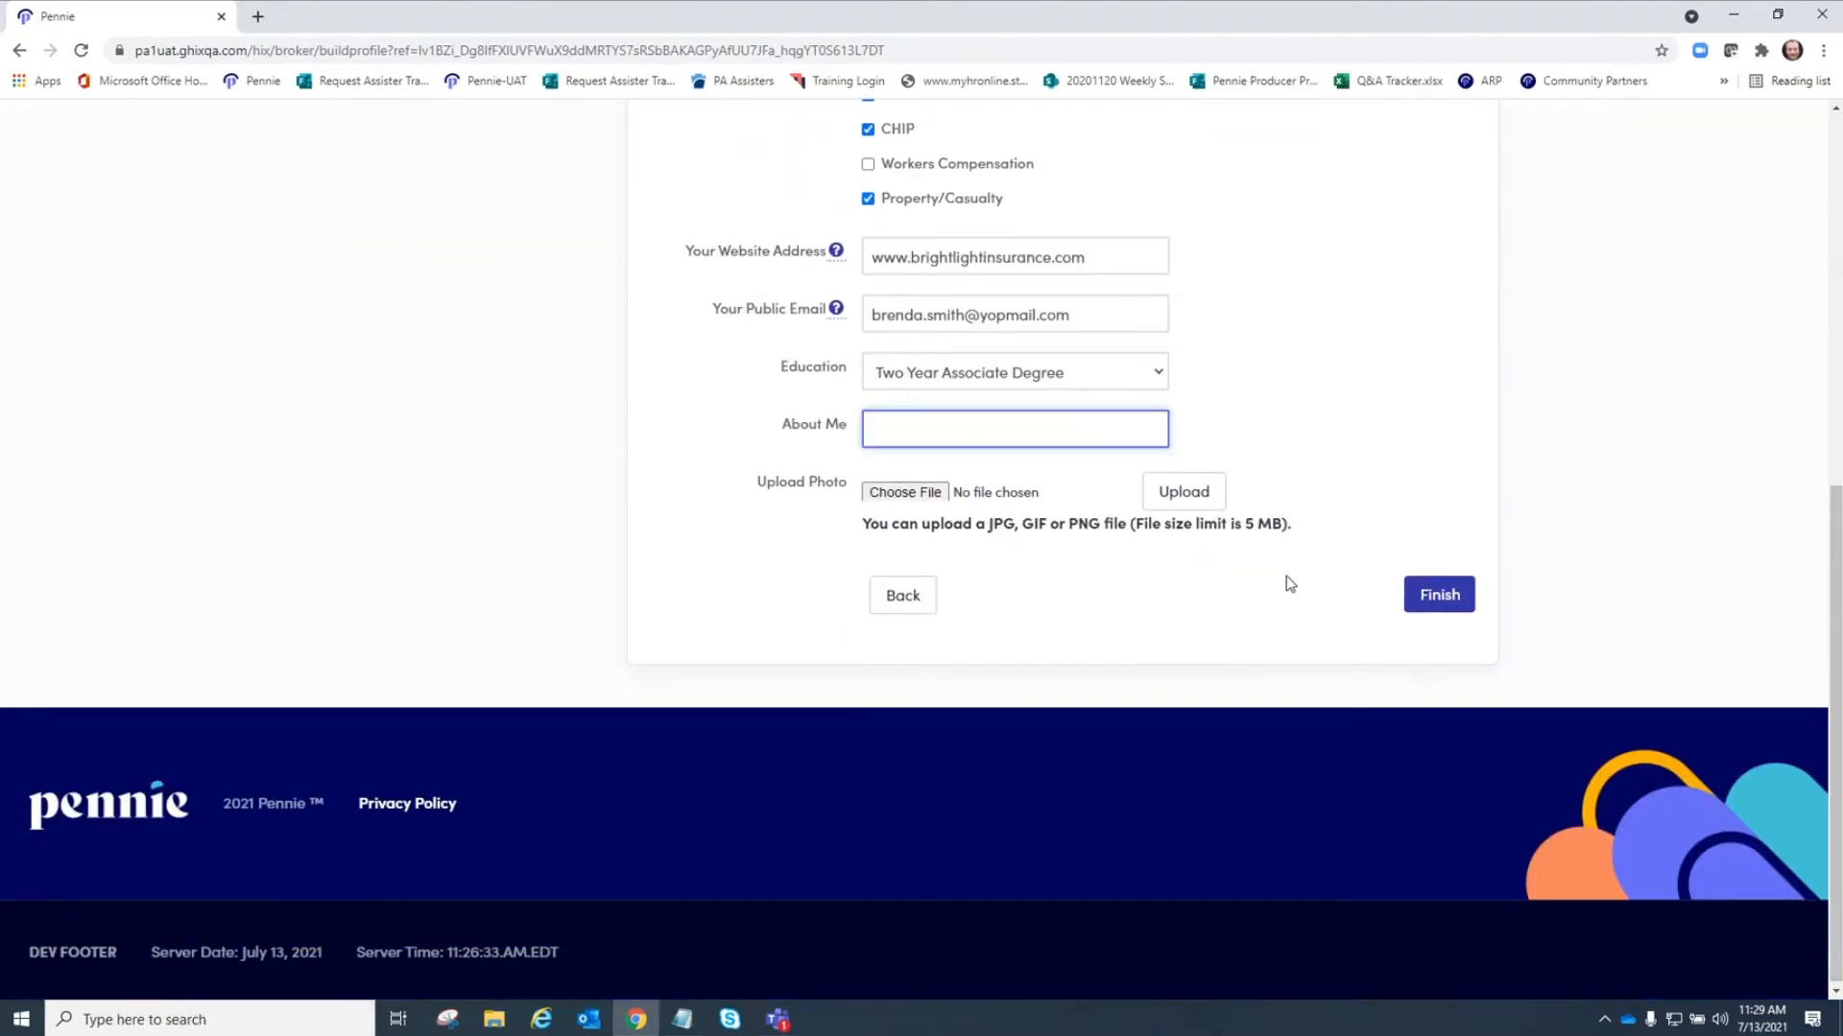
pyautogui.click(1437, 600)
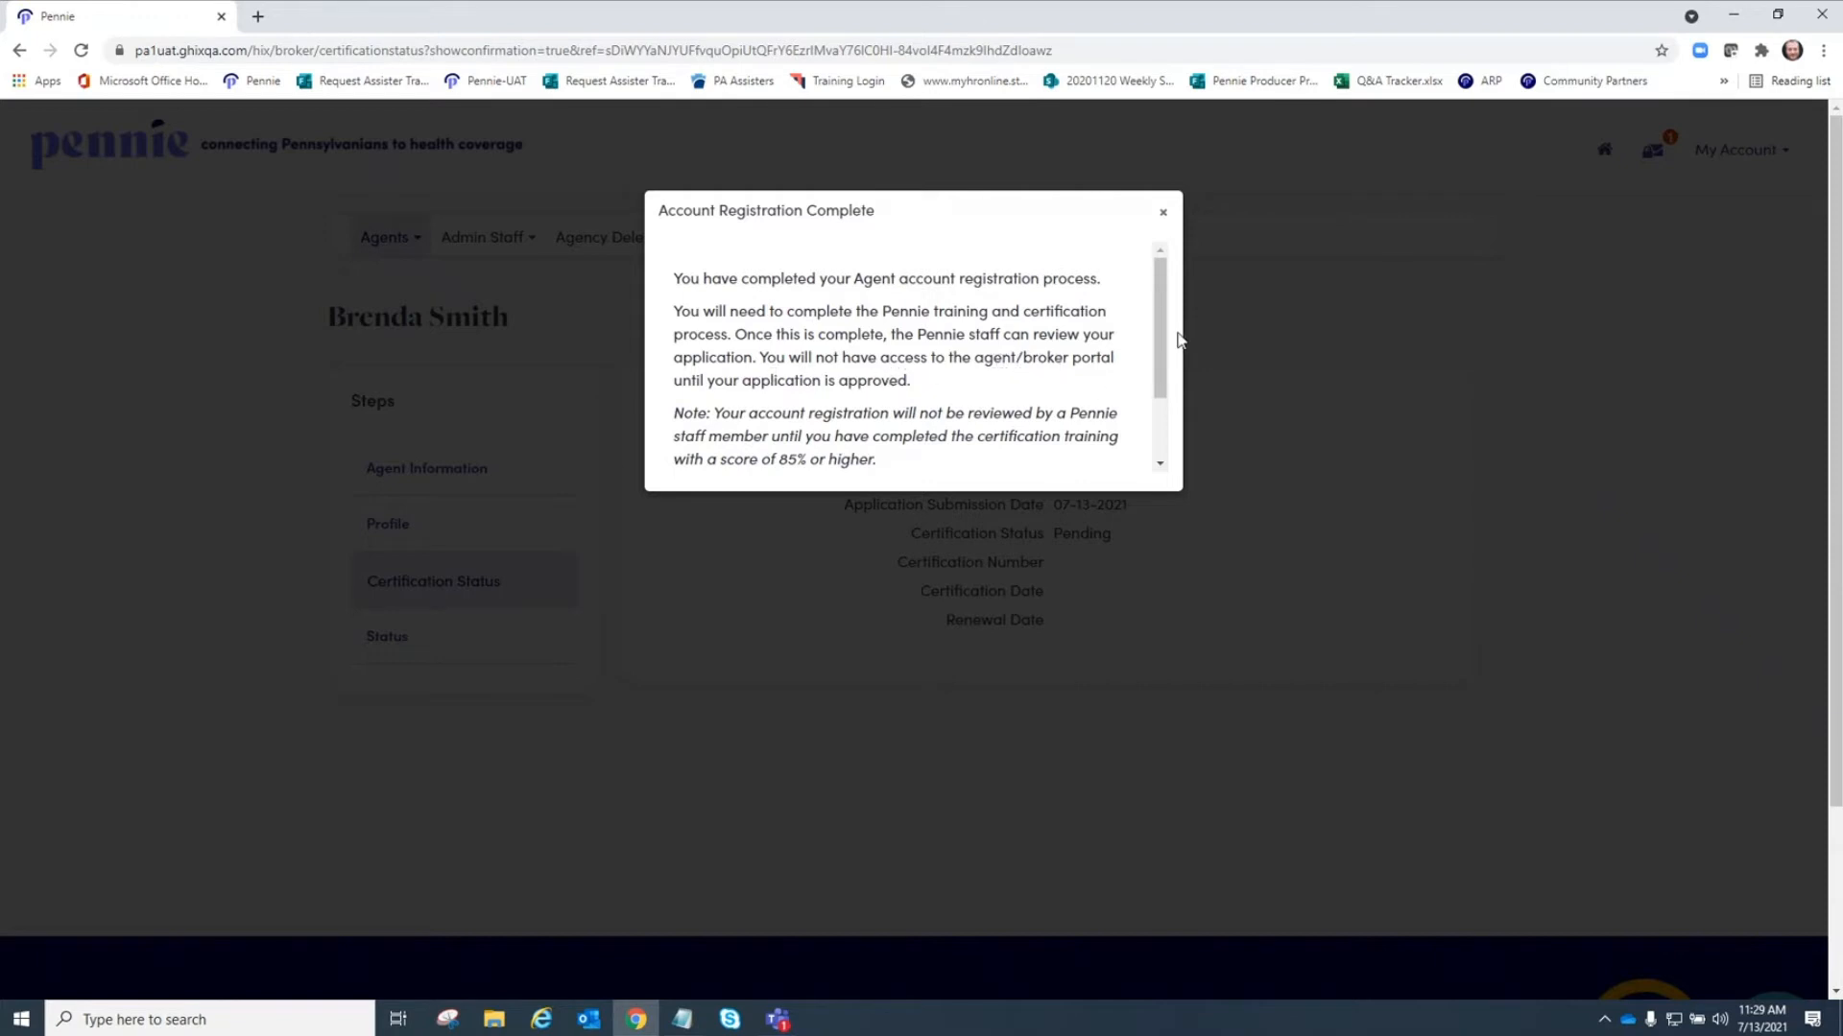
pyautogui.moveTo(1159, 338); pyautogui.dragTo(1152, 393)
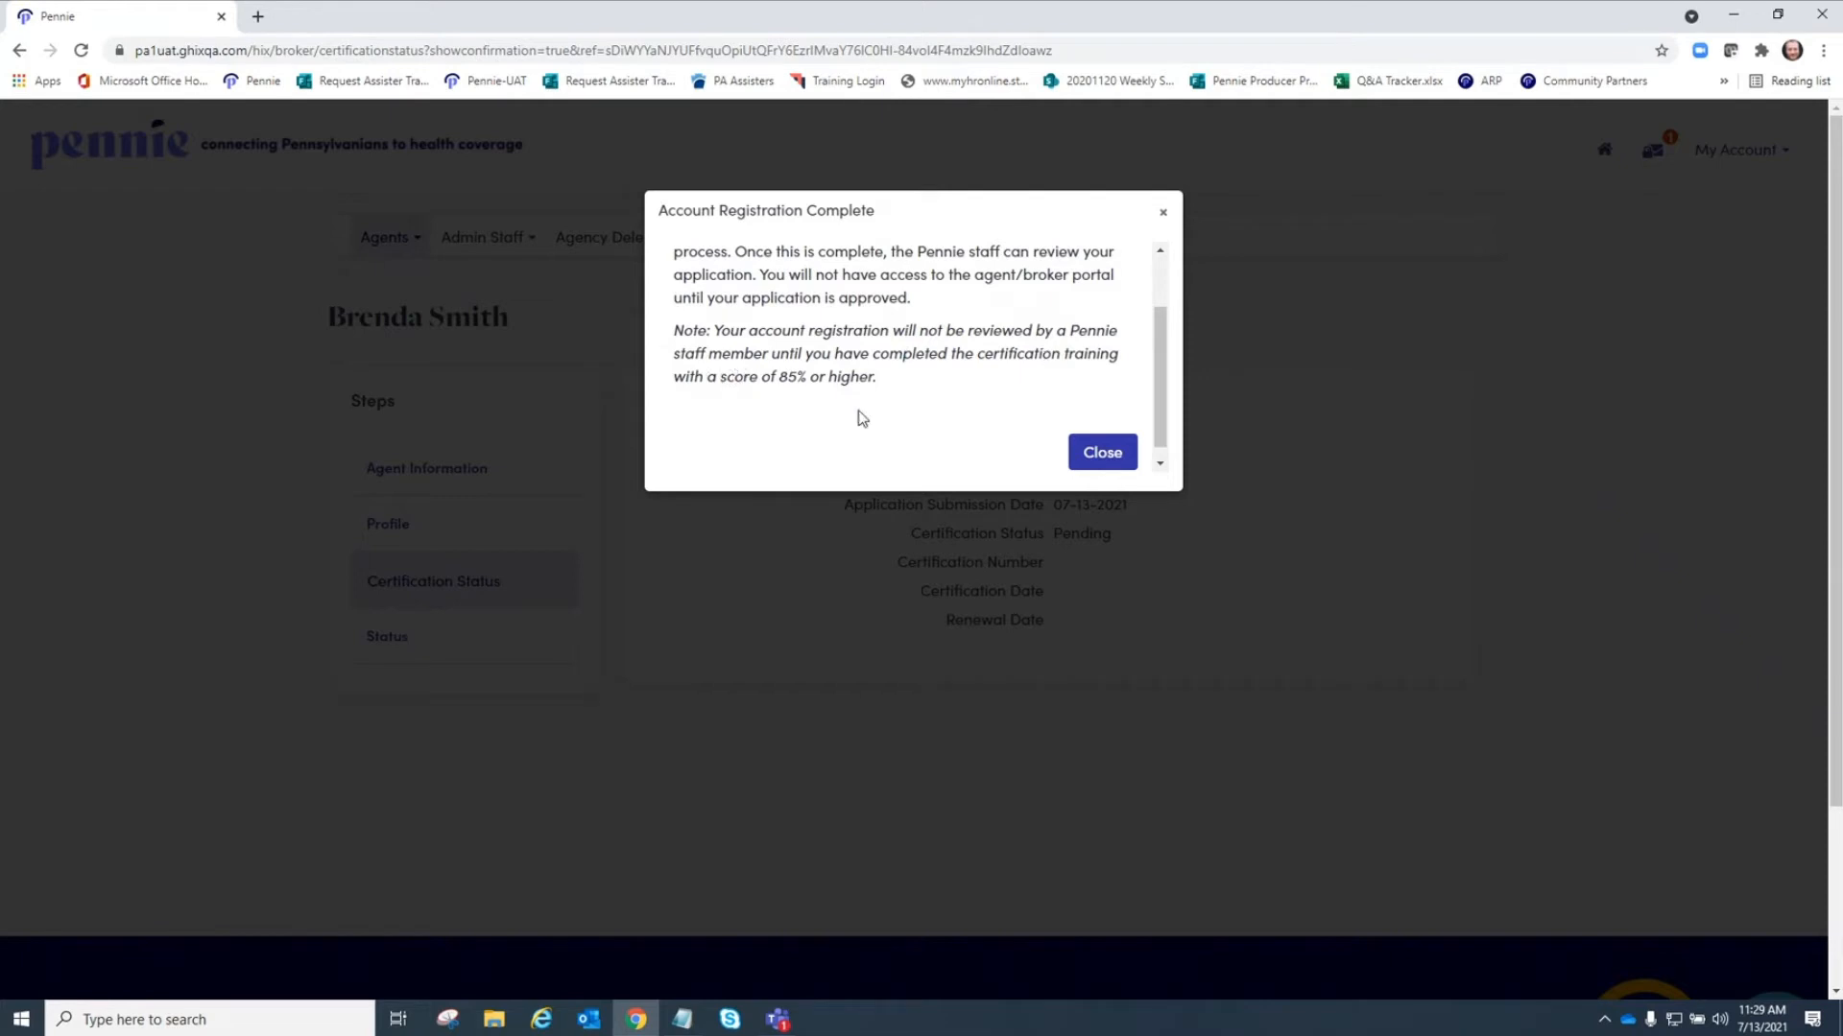
pyautogui.click(1102, 453)
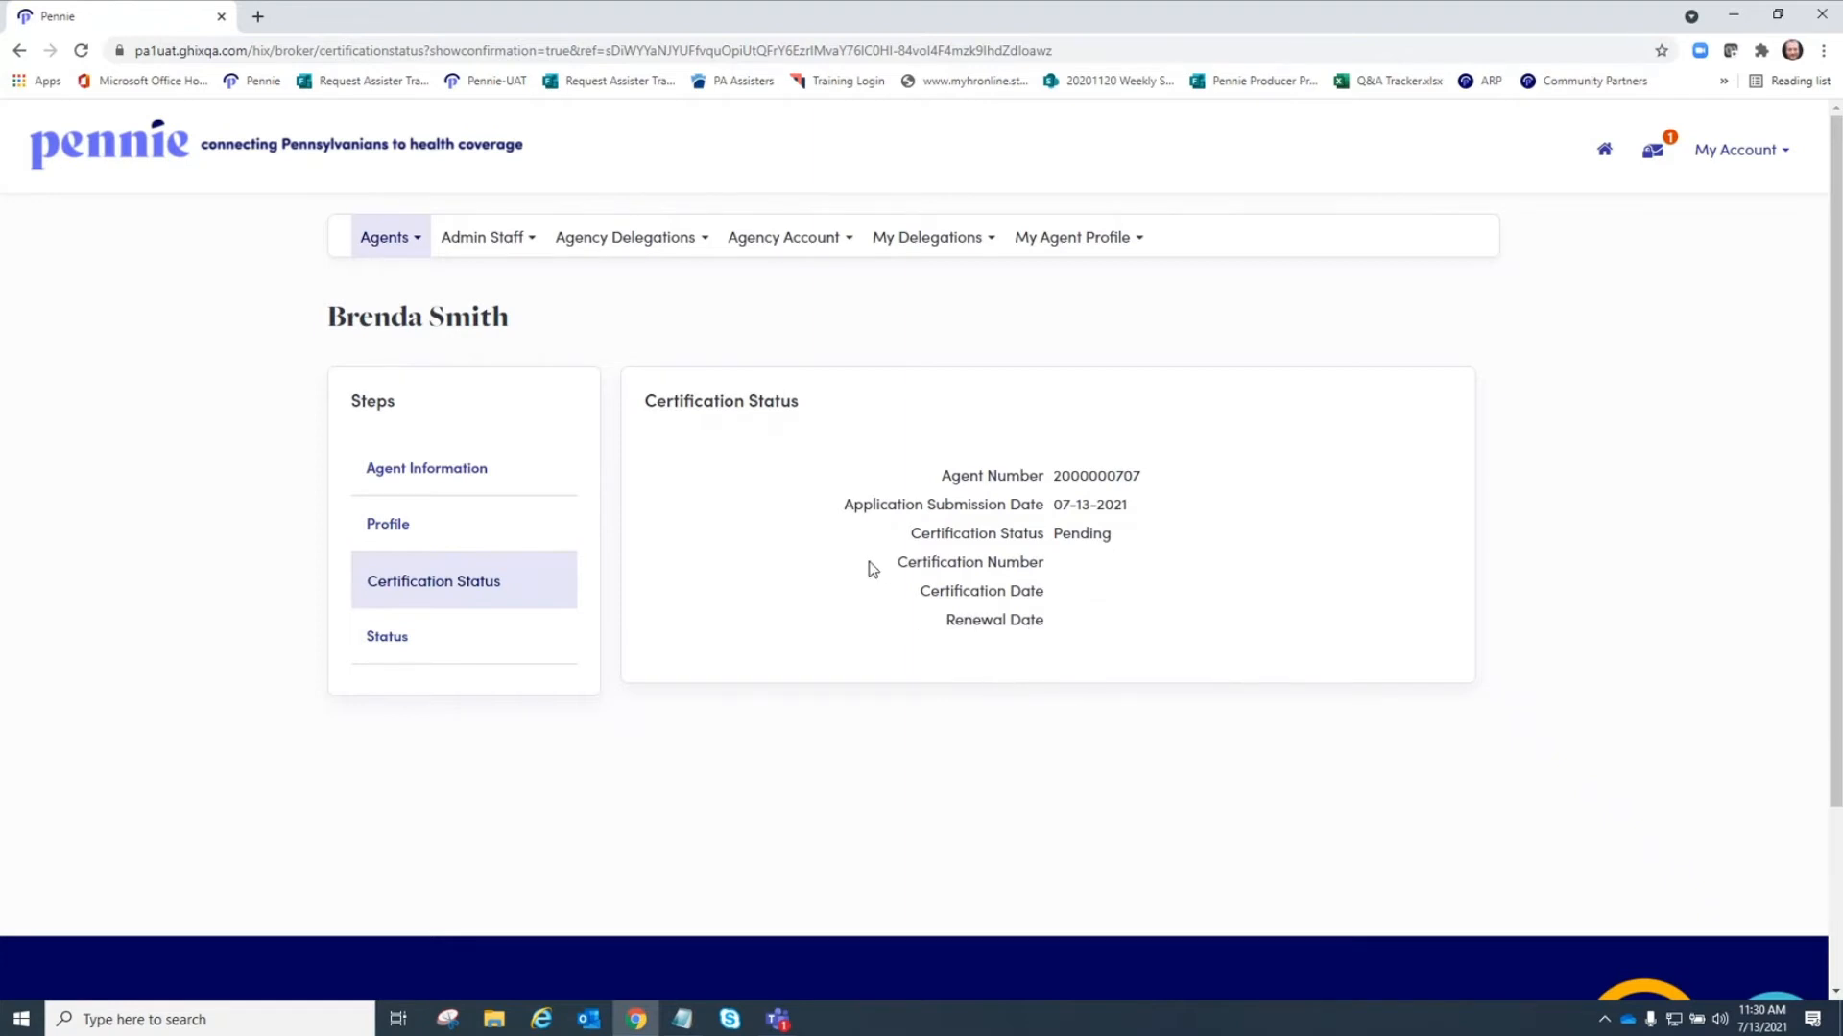
# Review the new agent's status page and return to the agent list.
pyautogui.click(388, 638)
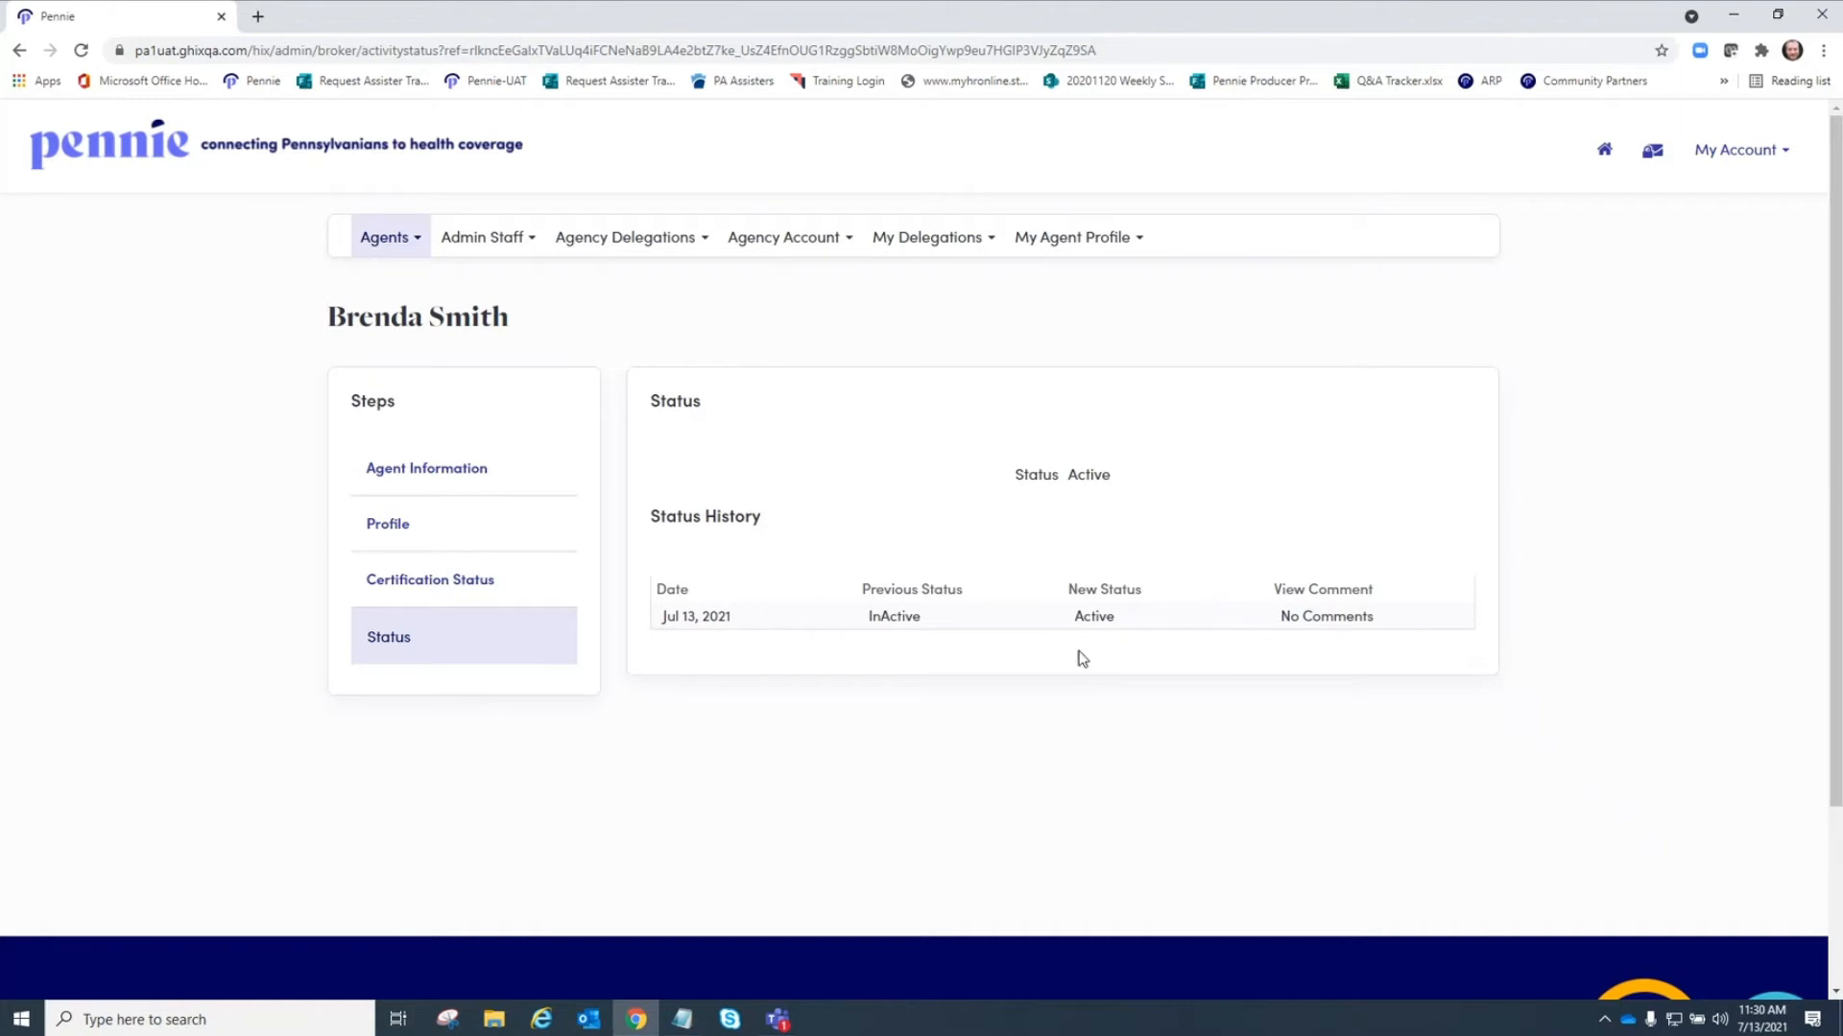
pyautogui.click(411, 253)
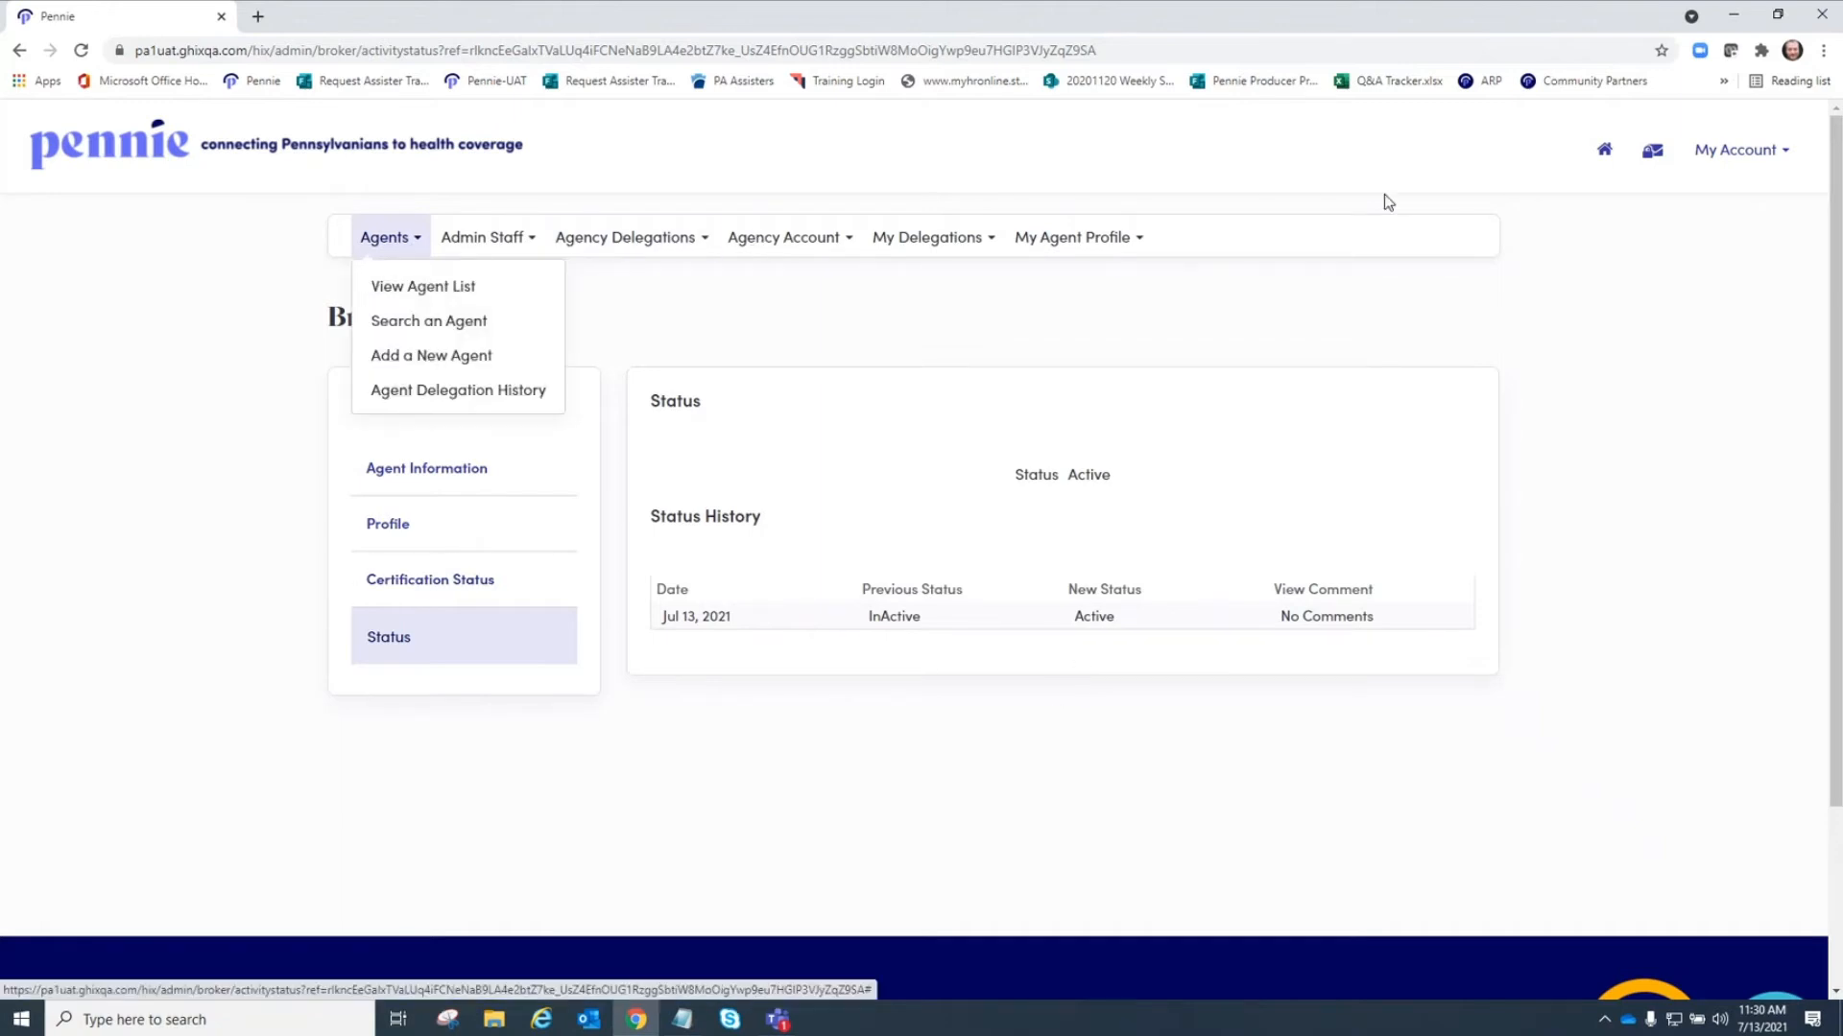
pyautogui.click(1604, 153)
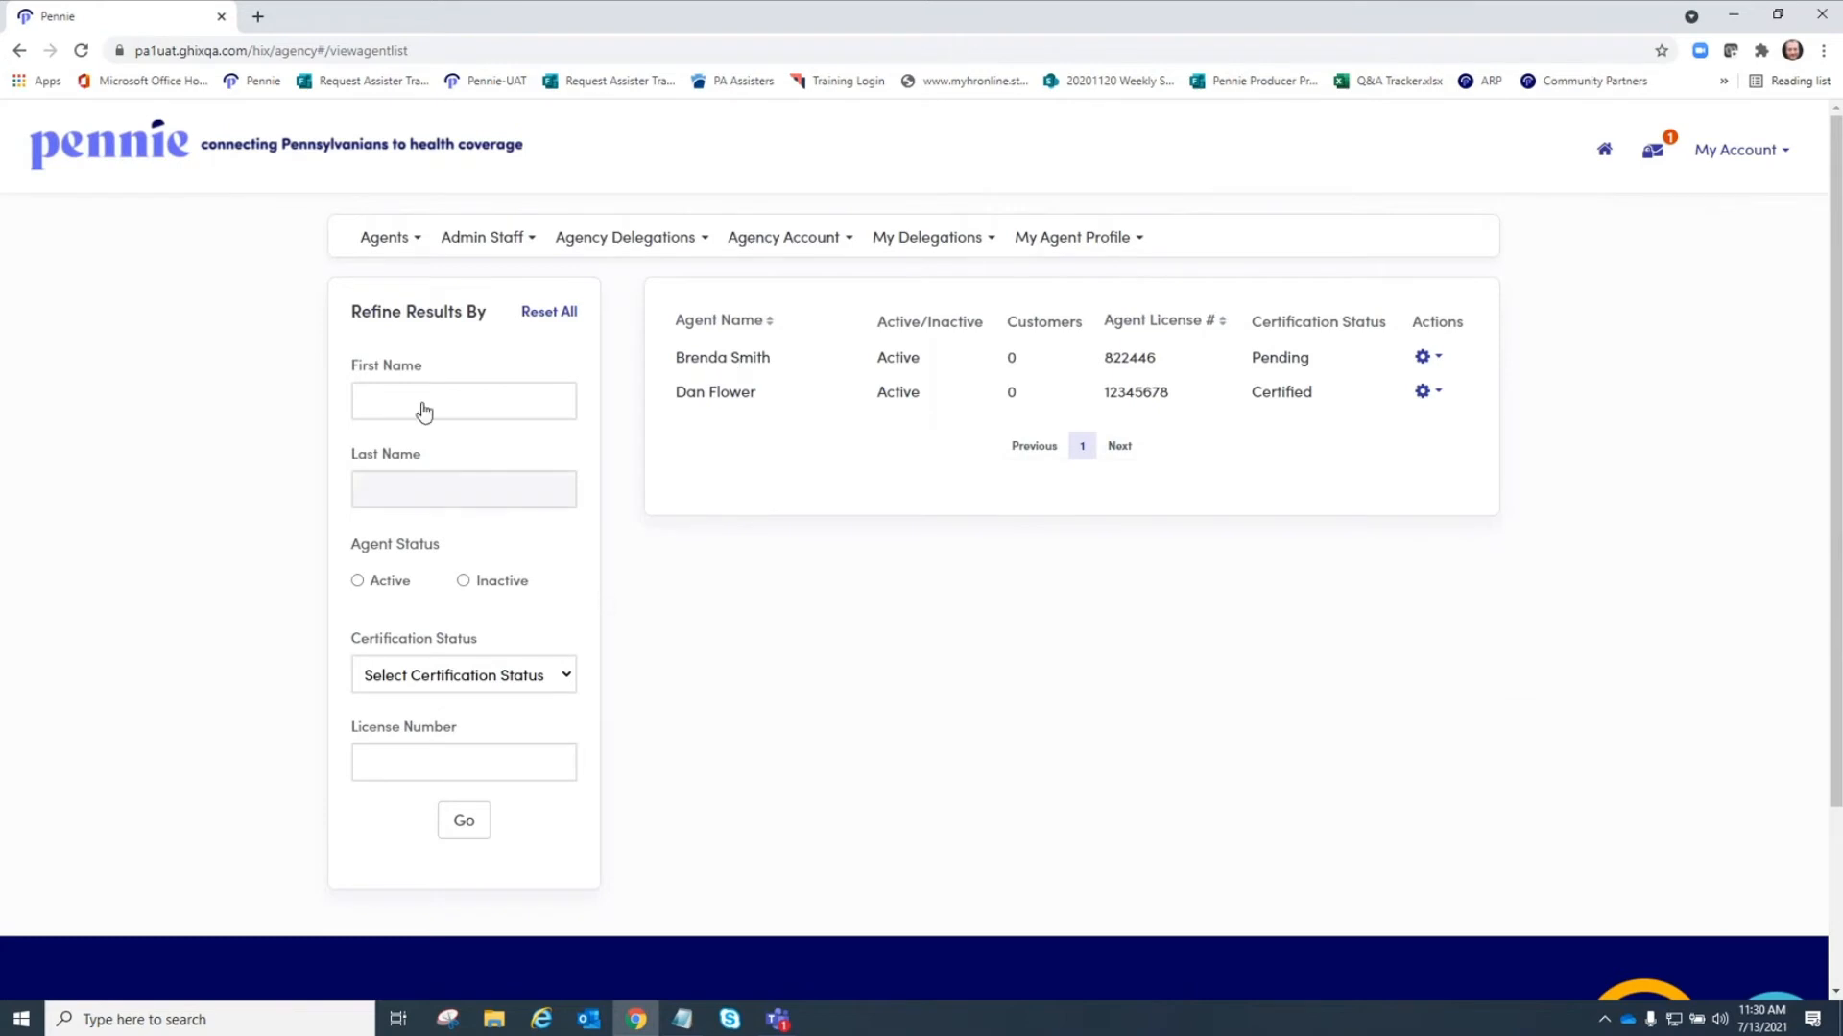
# Open the agent delegation history, then the admin staff list.
pyautogui.click(408, 237)
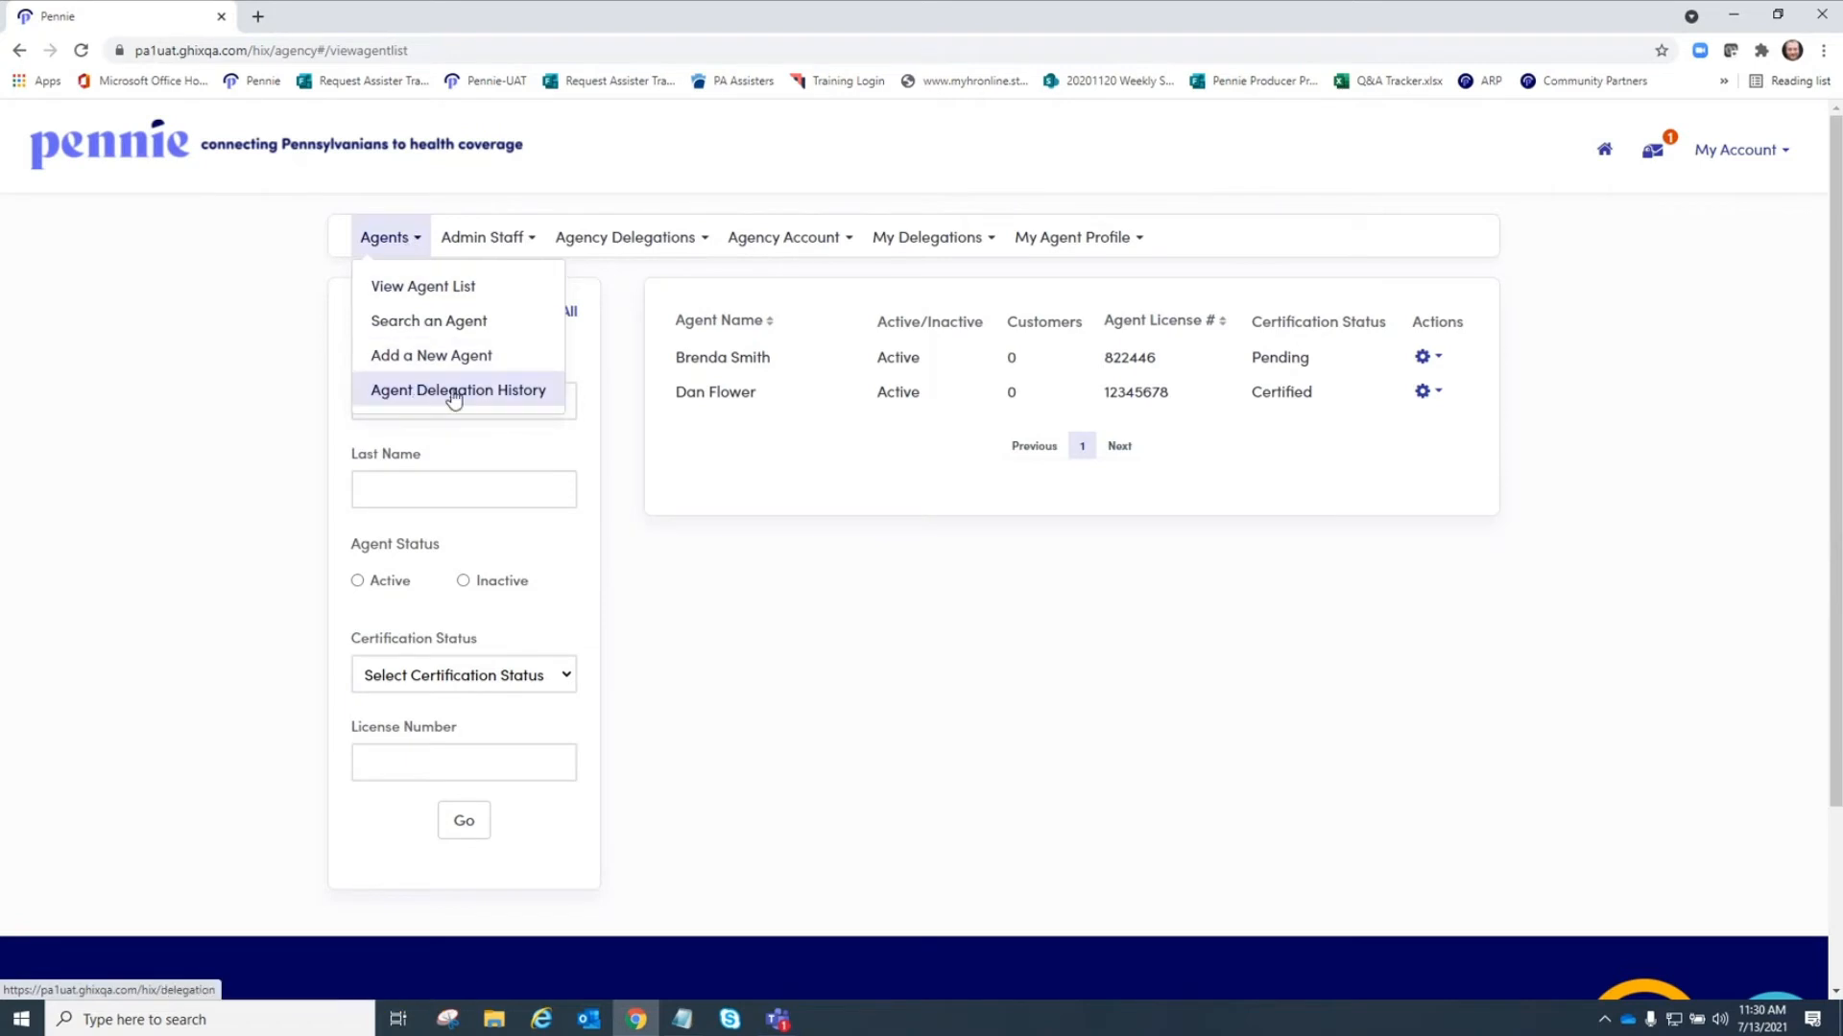
pyautogui.click(496, 393)
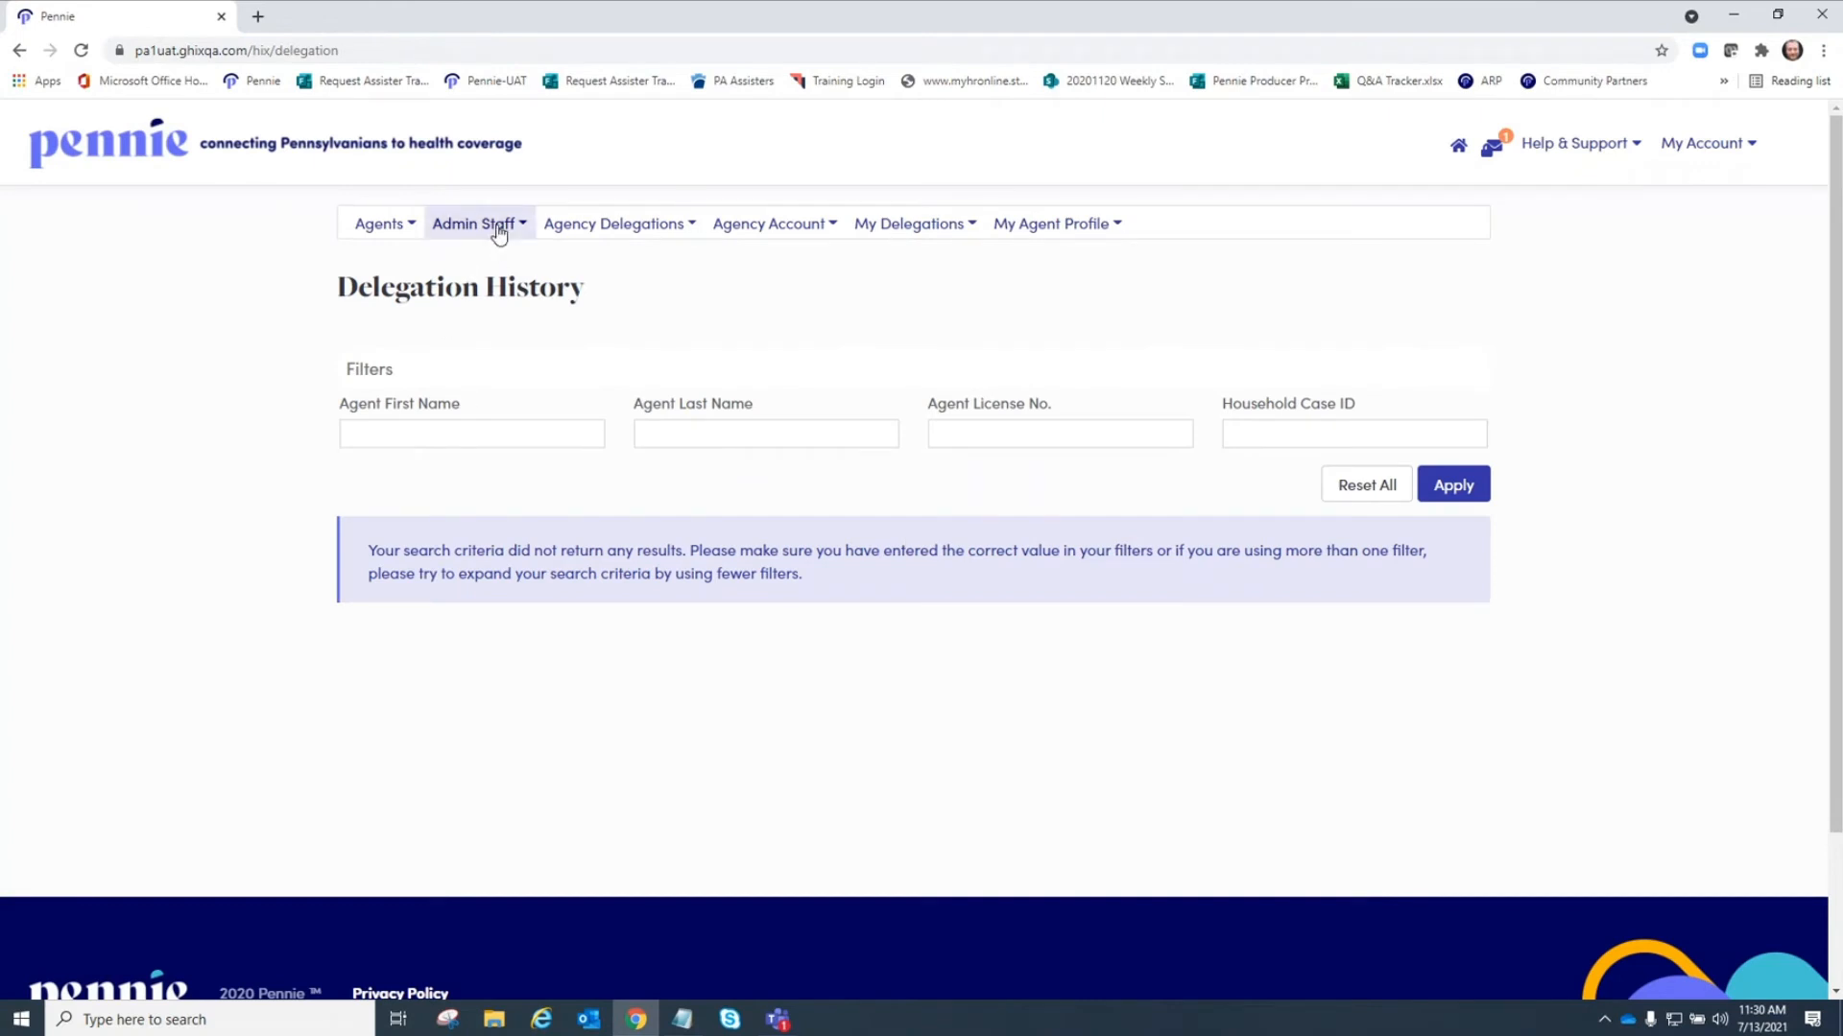
pyautogui.click(500, 226)
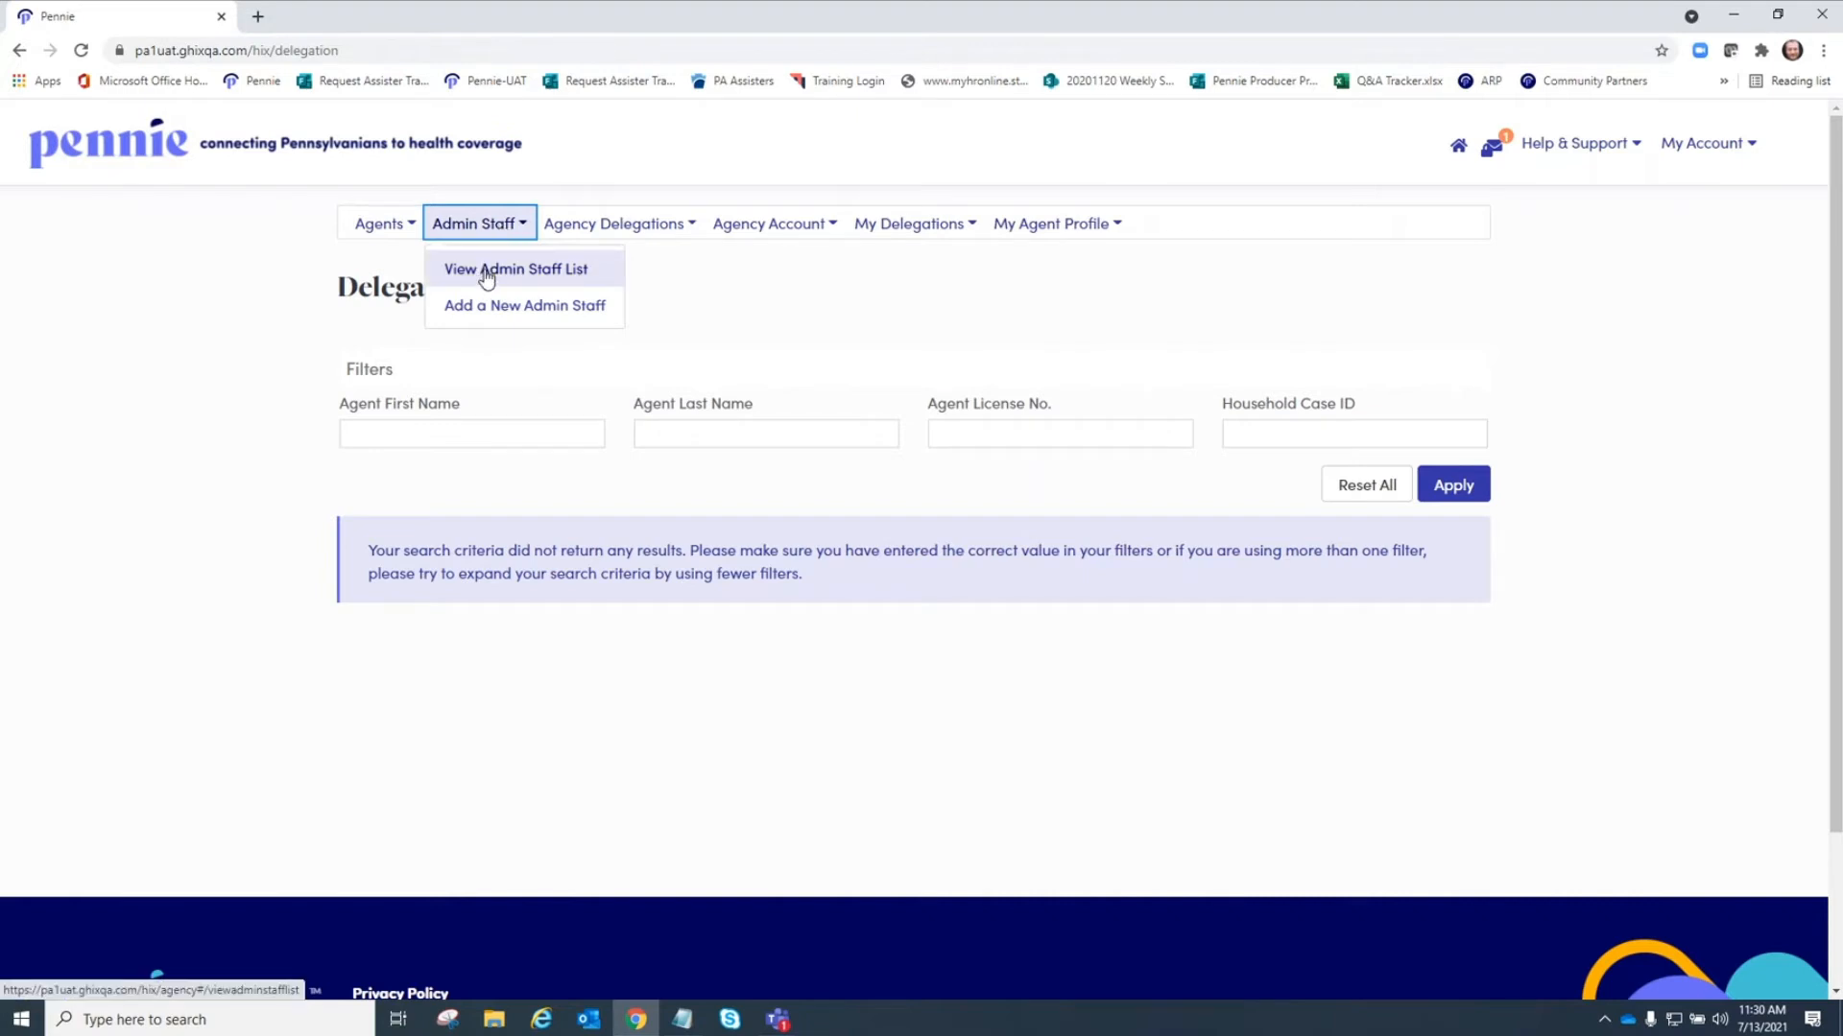
pyautogui.click(487, 276)
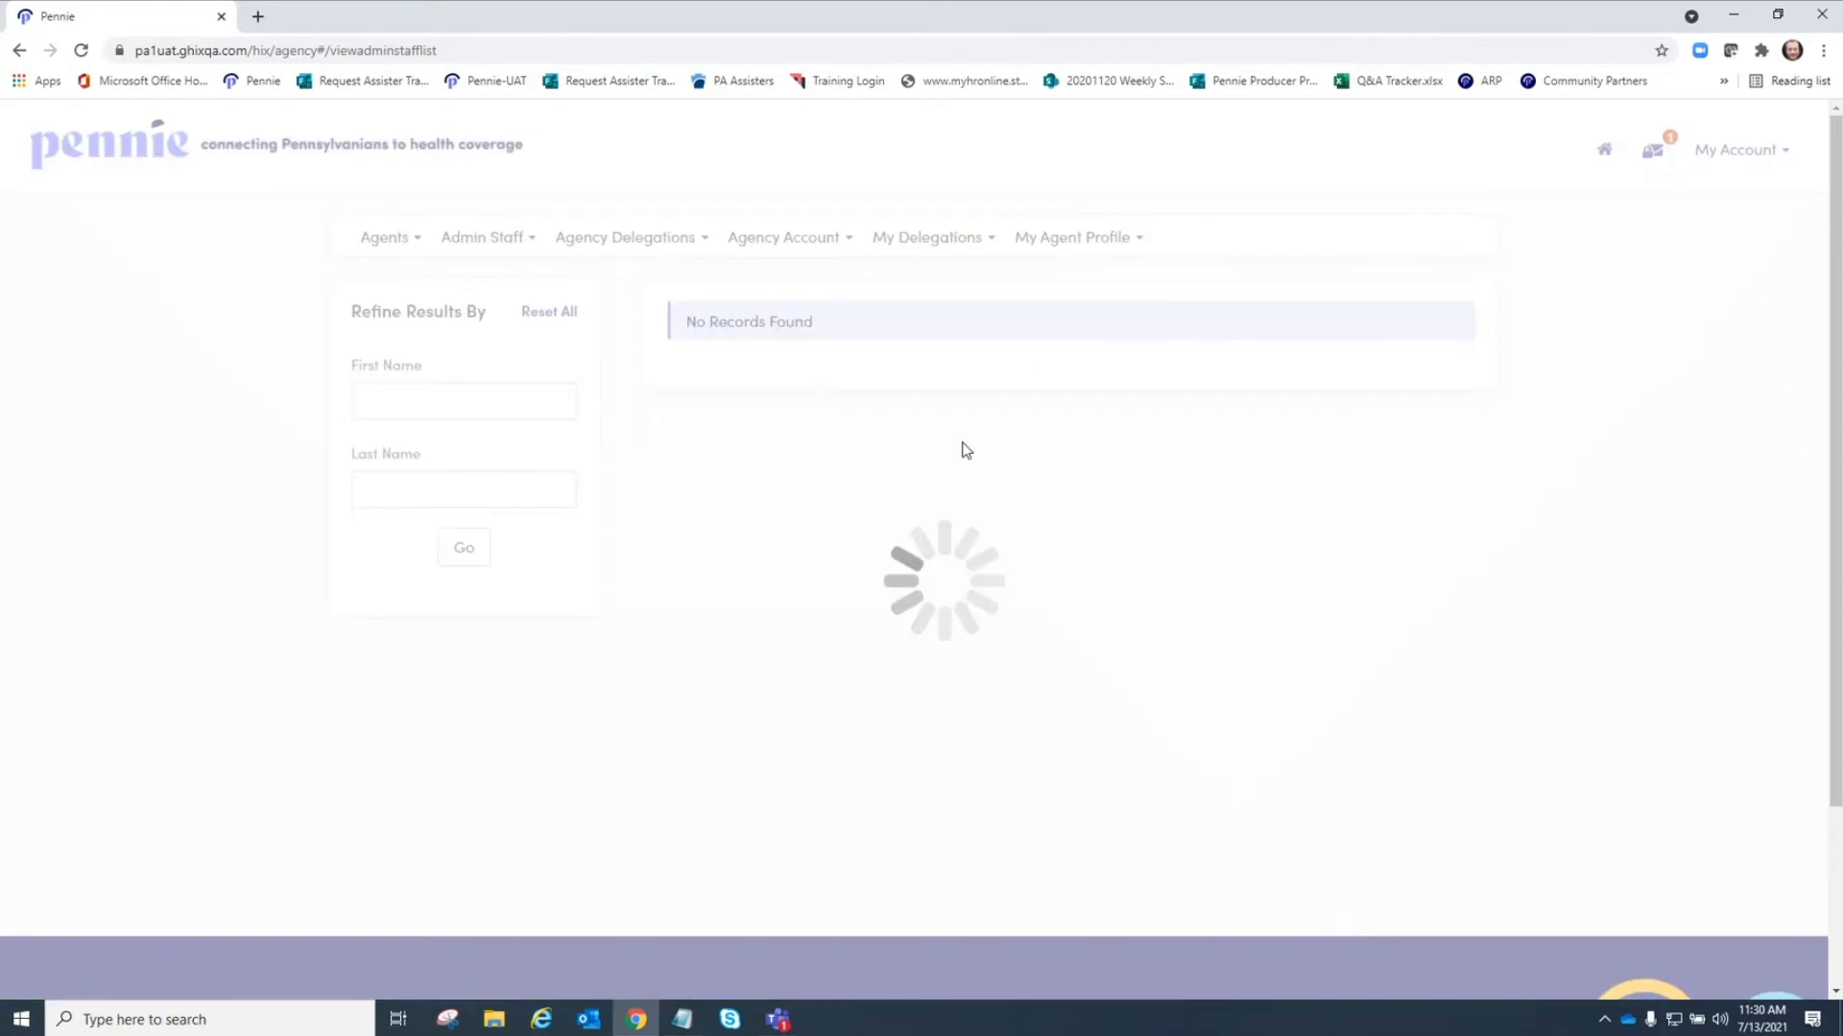
# Open the pending delegation requests list under agency delegations.
pyautogui.click(498, 248)
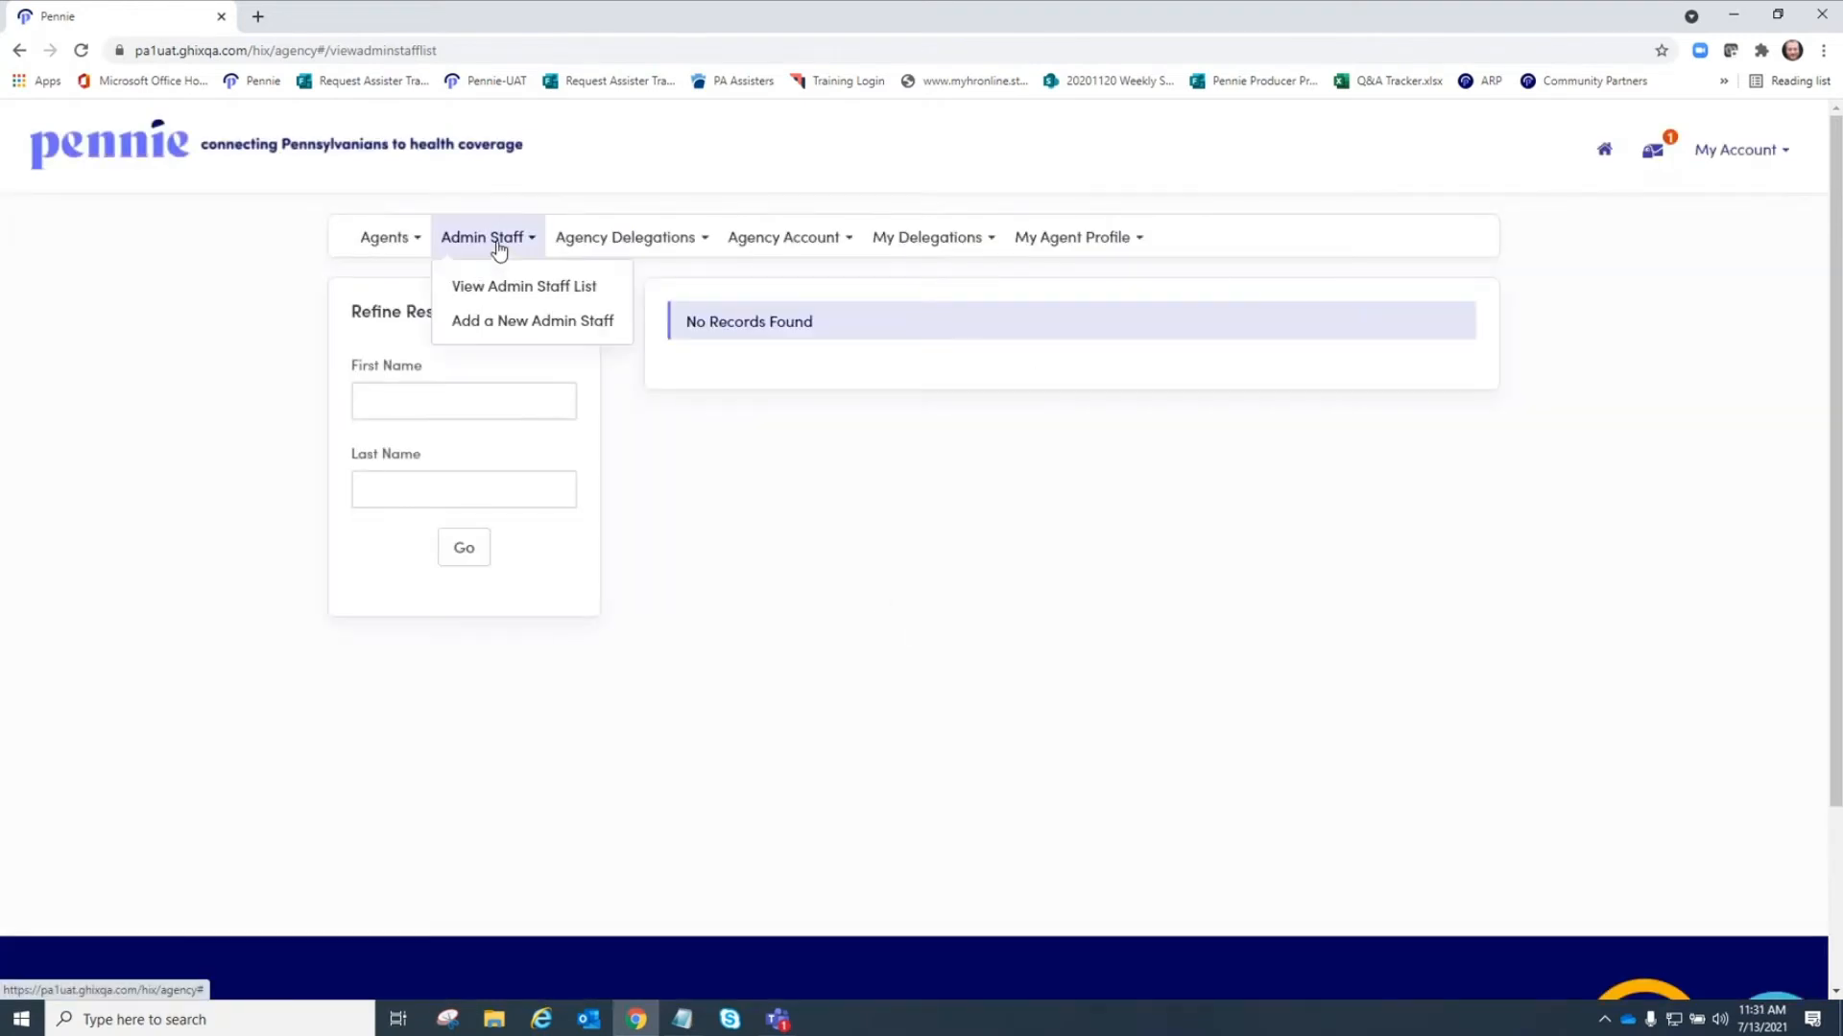
pyautogui.click(599, 248)
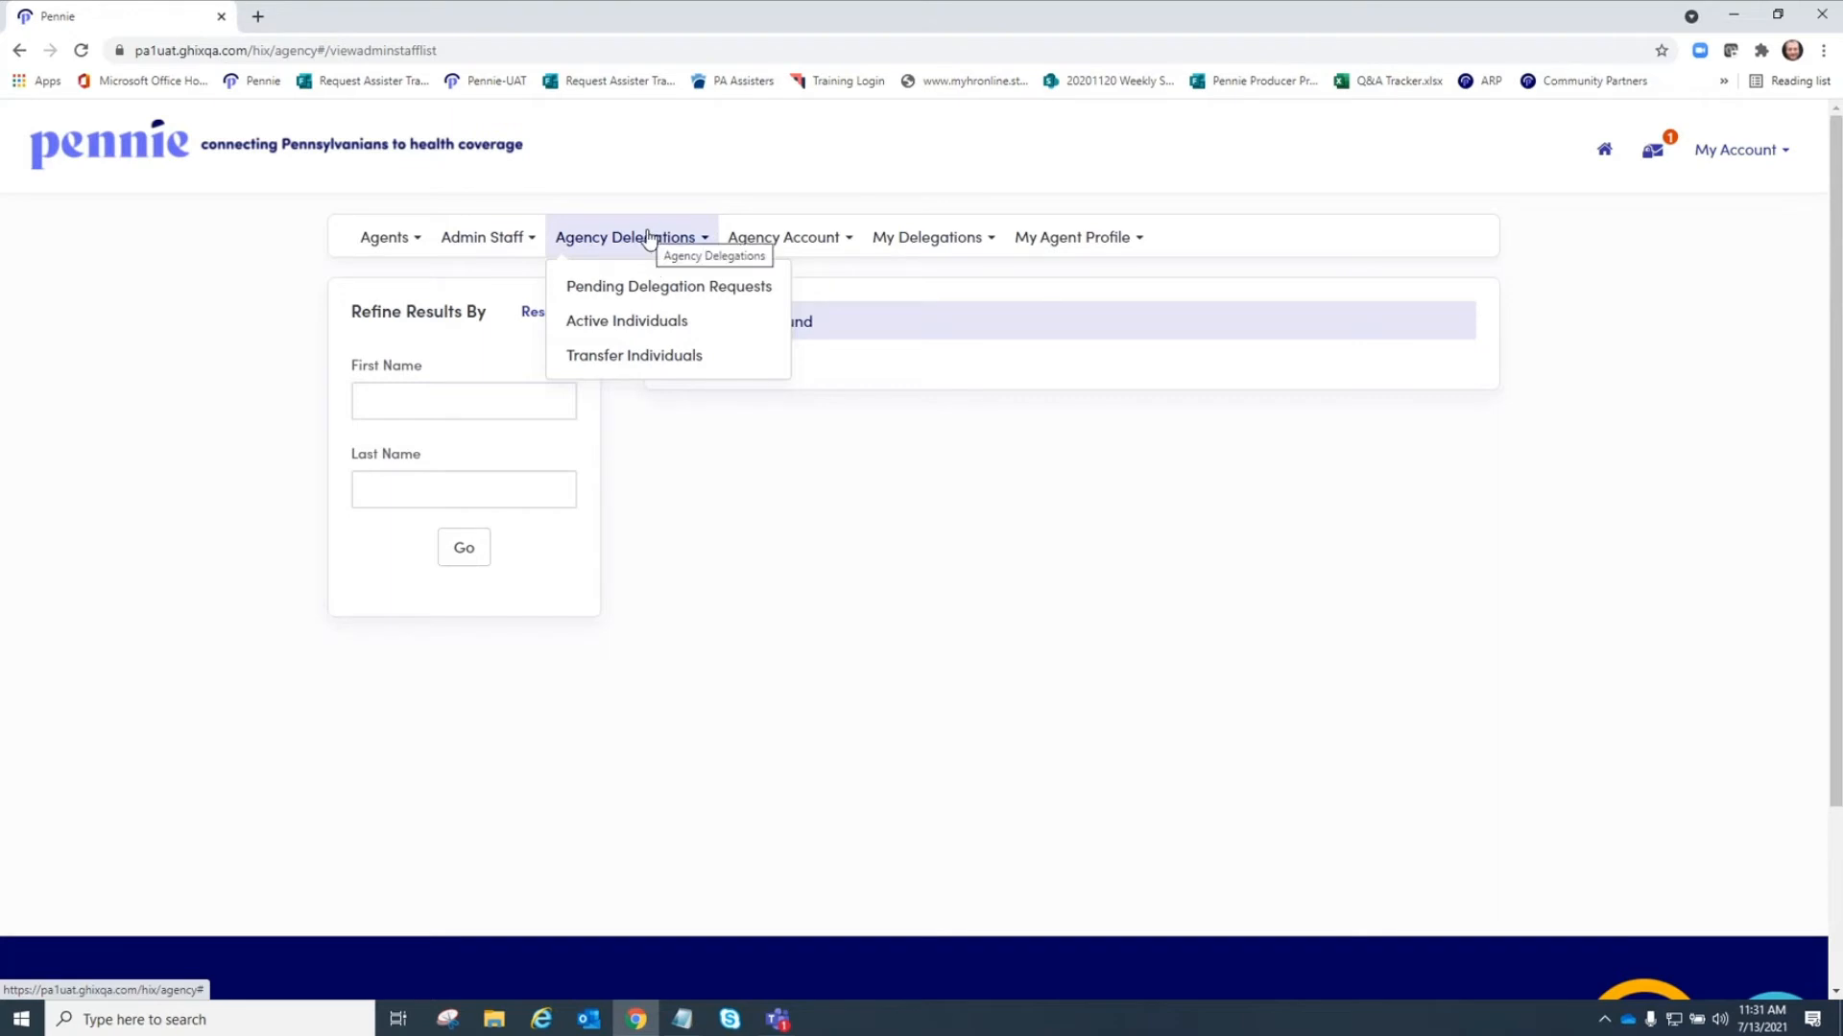
pyautogui.click(699, 290)
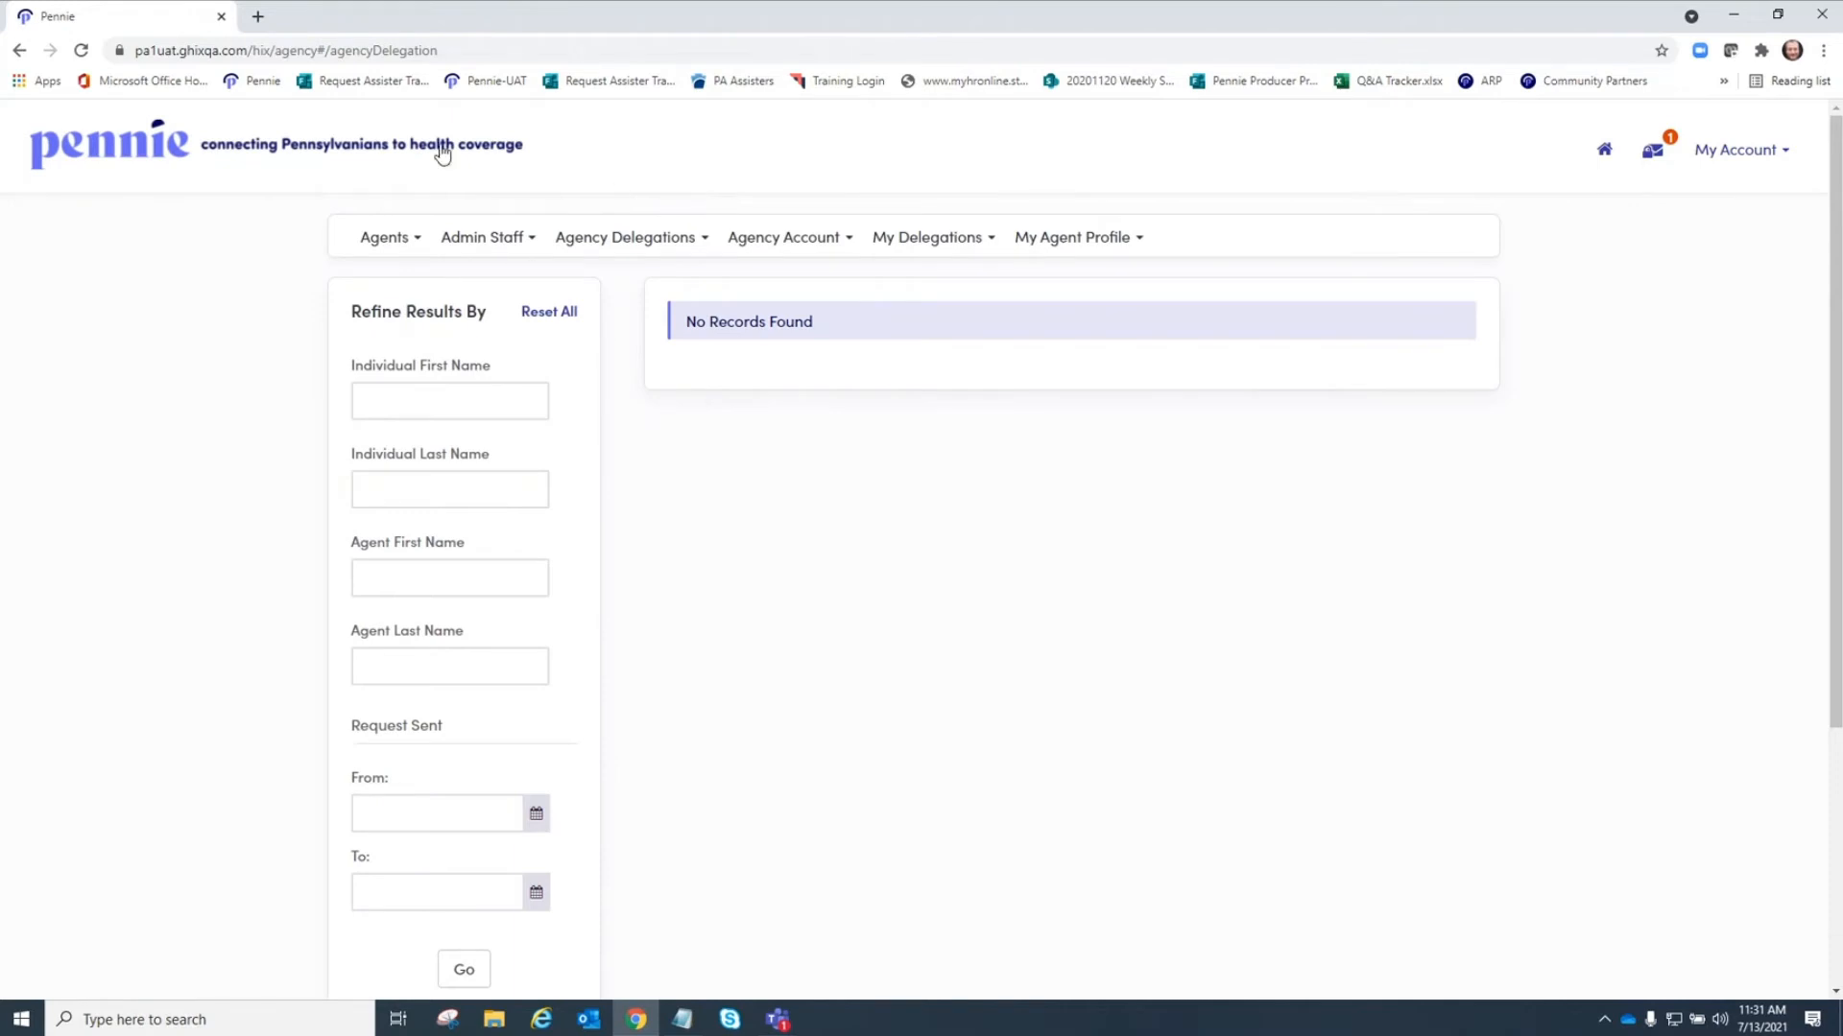
# Open pennie.com in a new tab and go to Find a Pennie Broker.
pyautogui.click(258, 16)
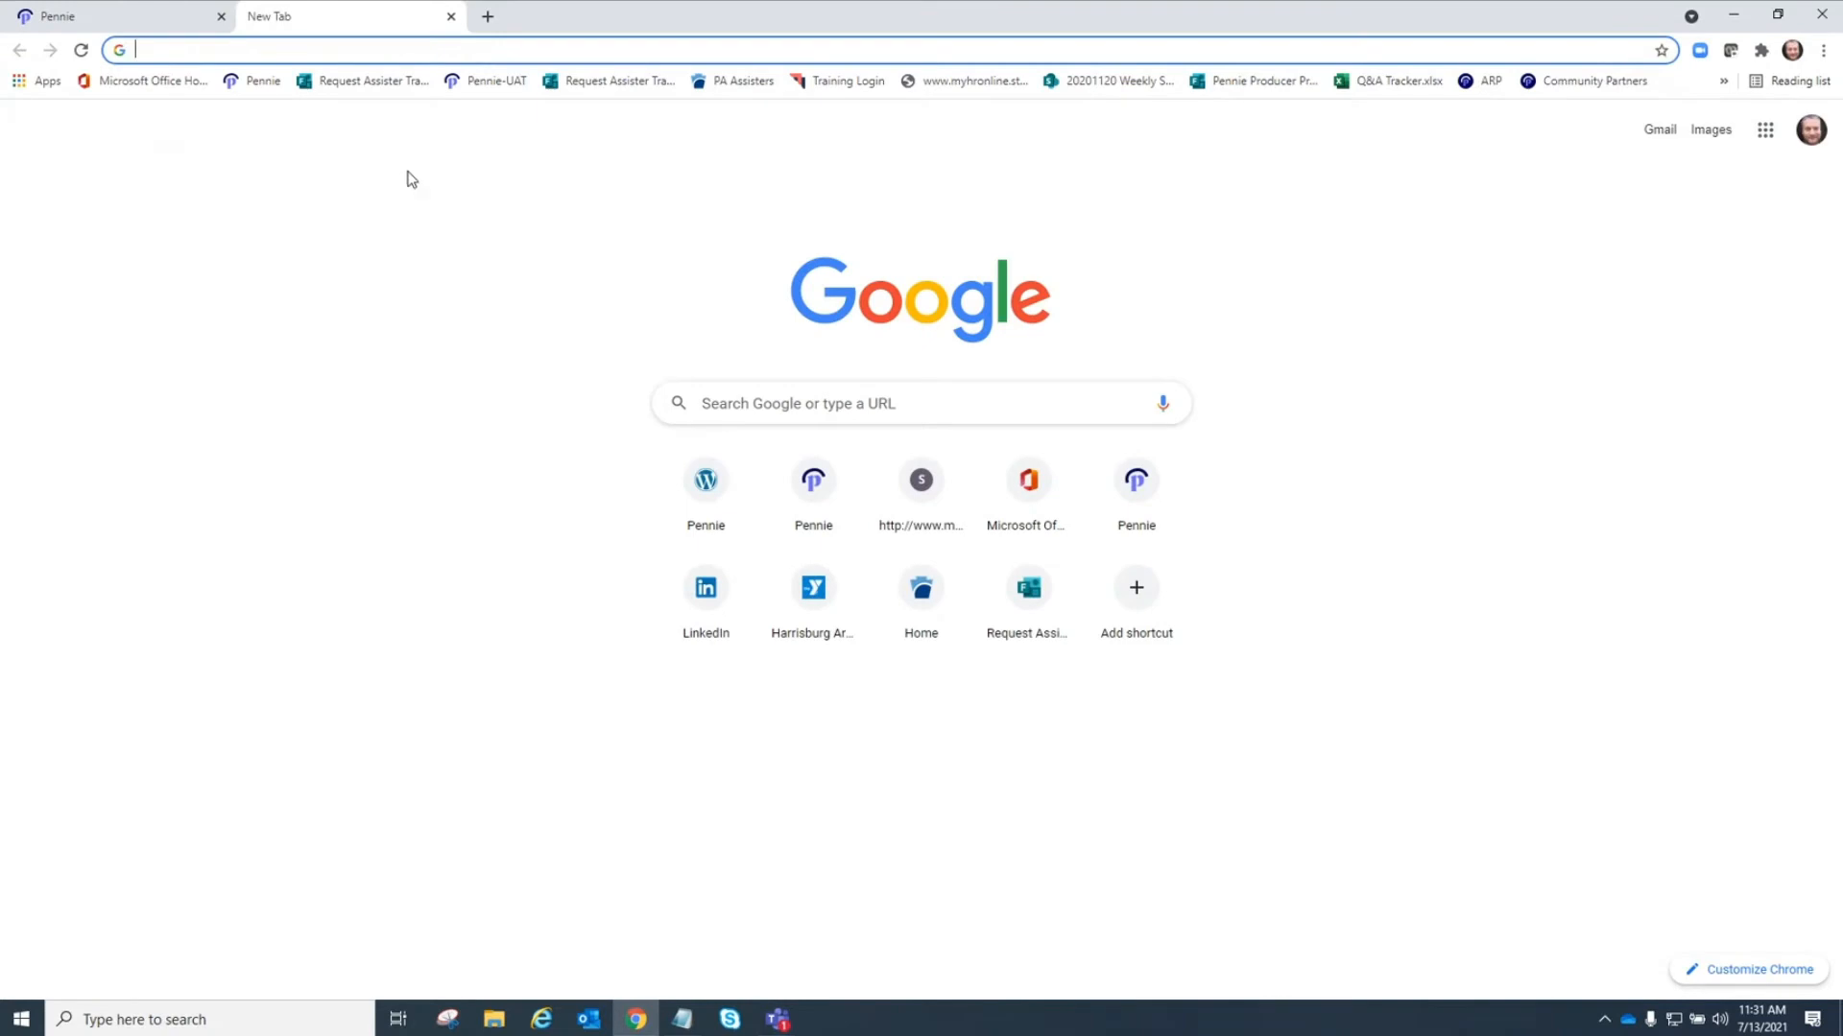
pyautogui.write('pennie.com')
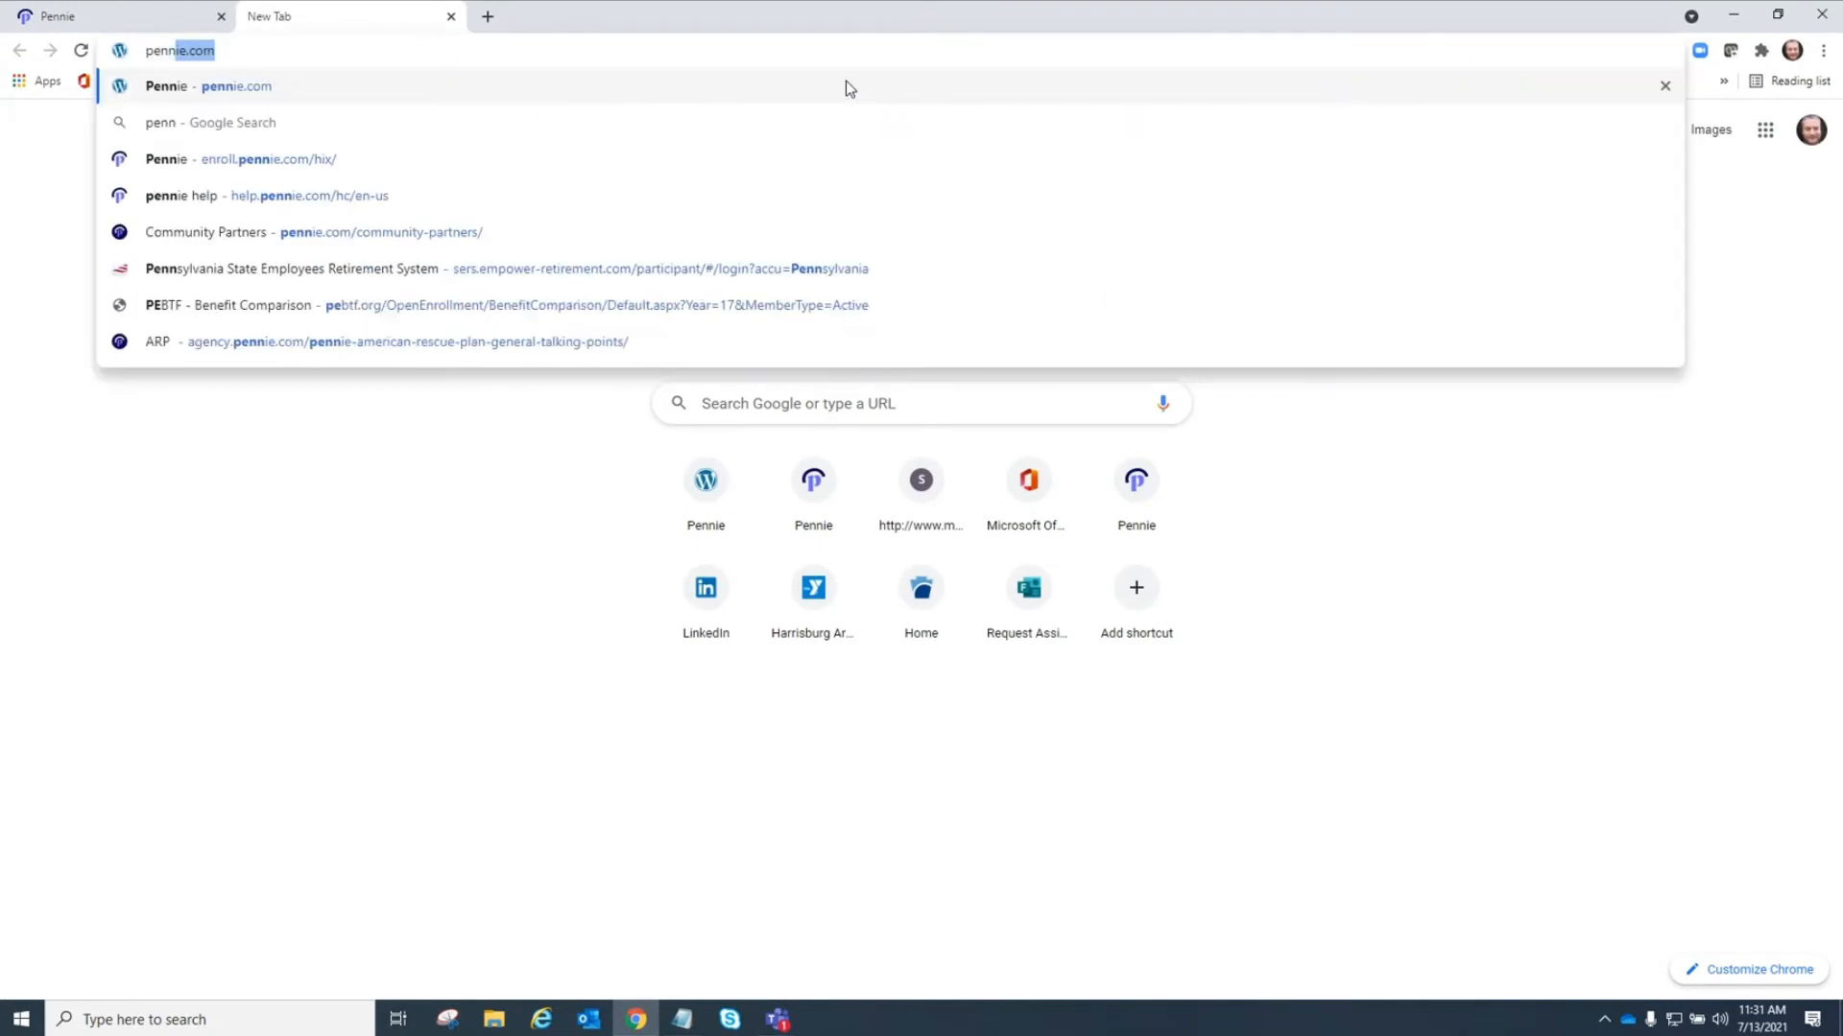
pyautogui.press('Return')
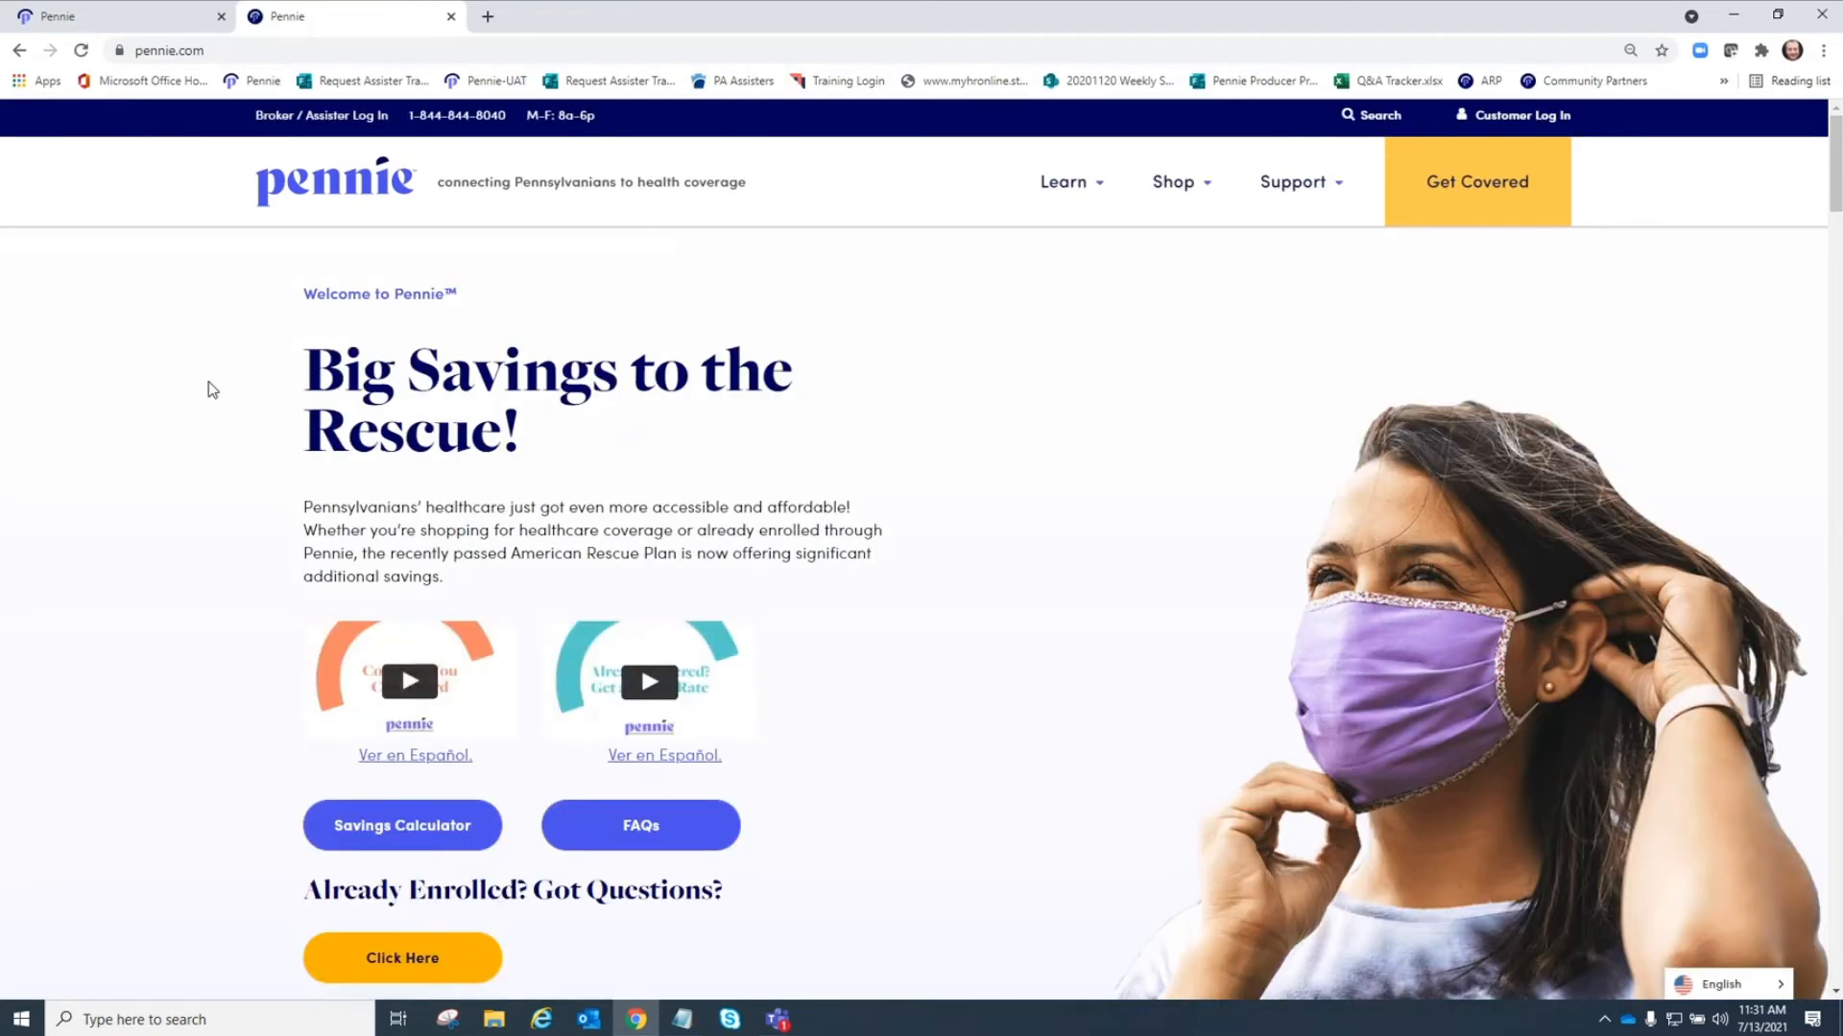
pyautogui.scroll(-7, 211, 384)
pyautogui.scroll(-5, 211, 391)
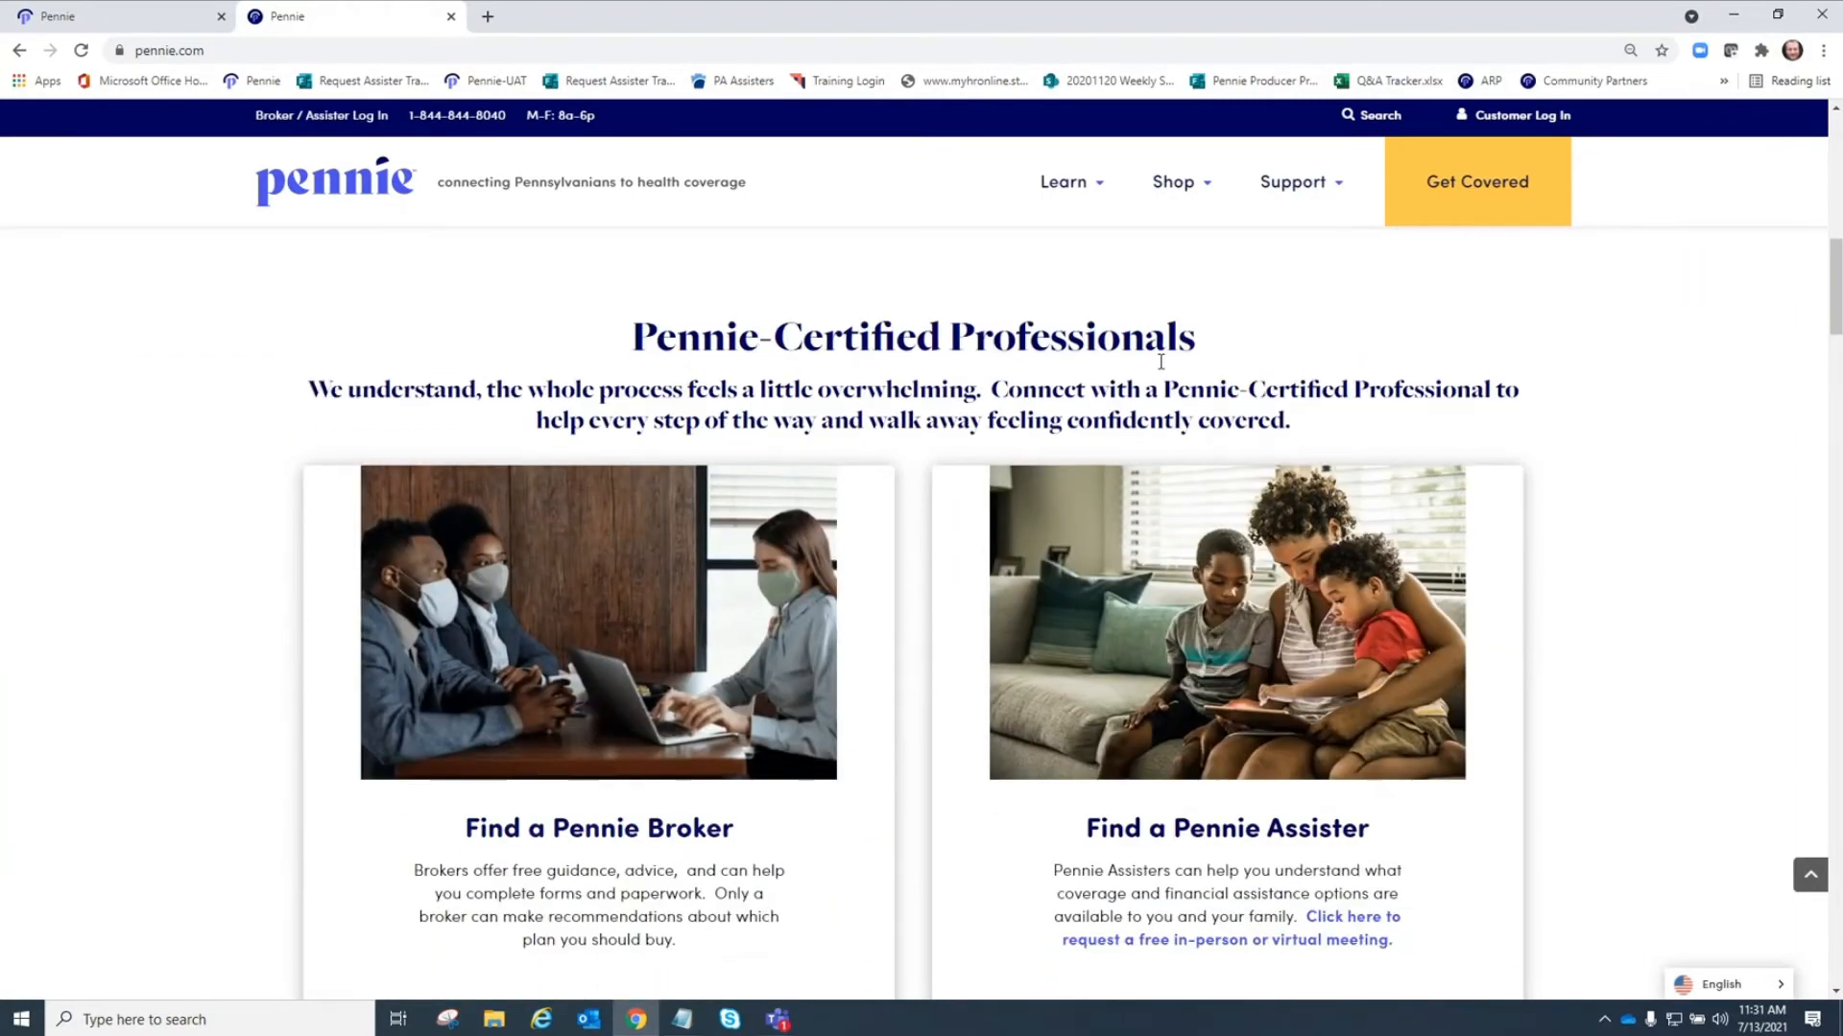
pyautogui.scroll(-2, 61, 337)
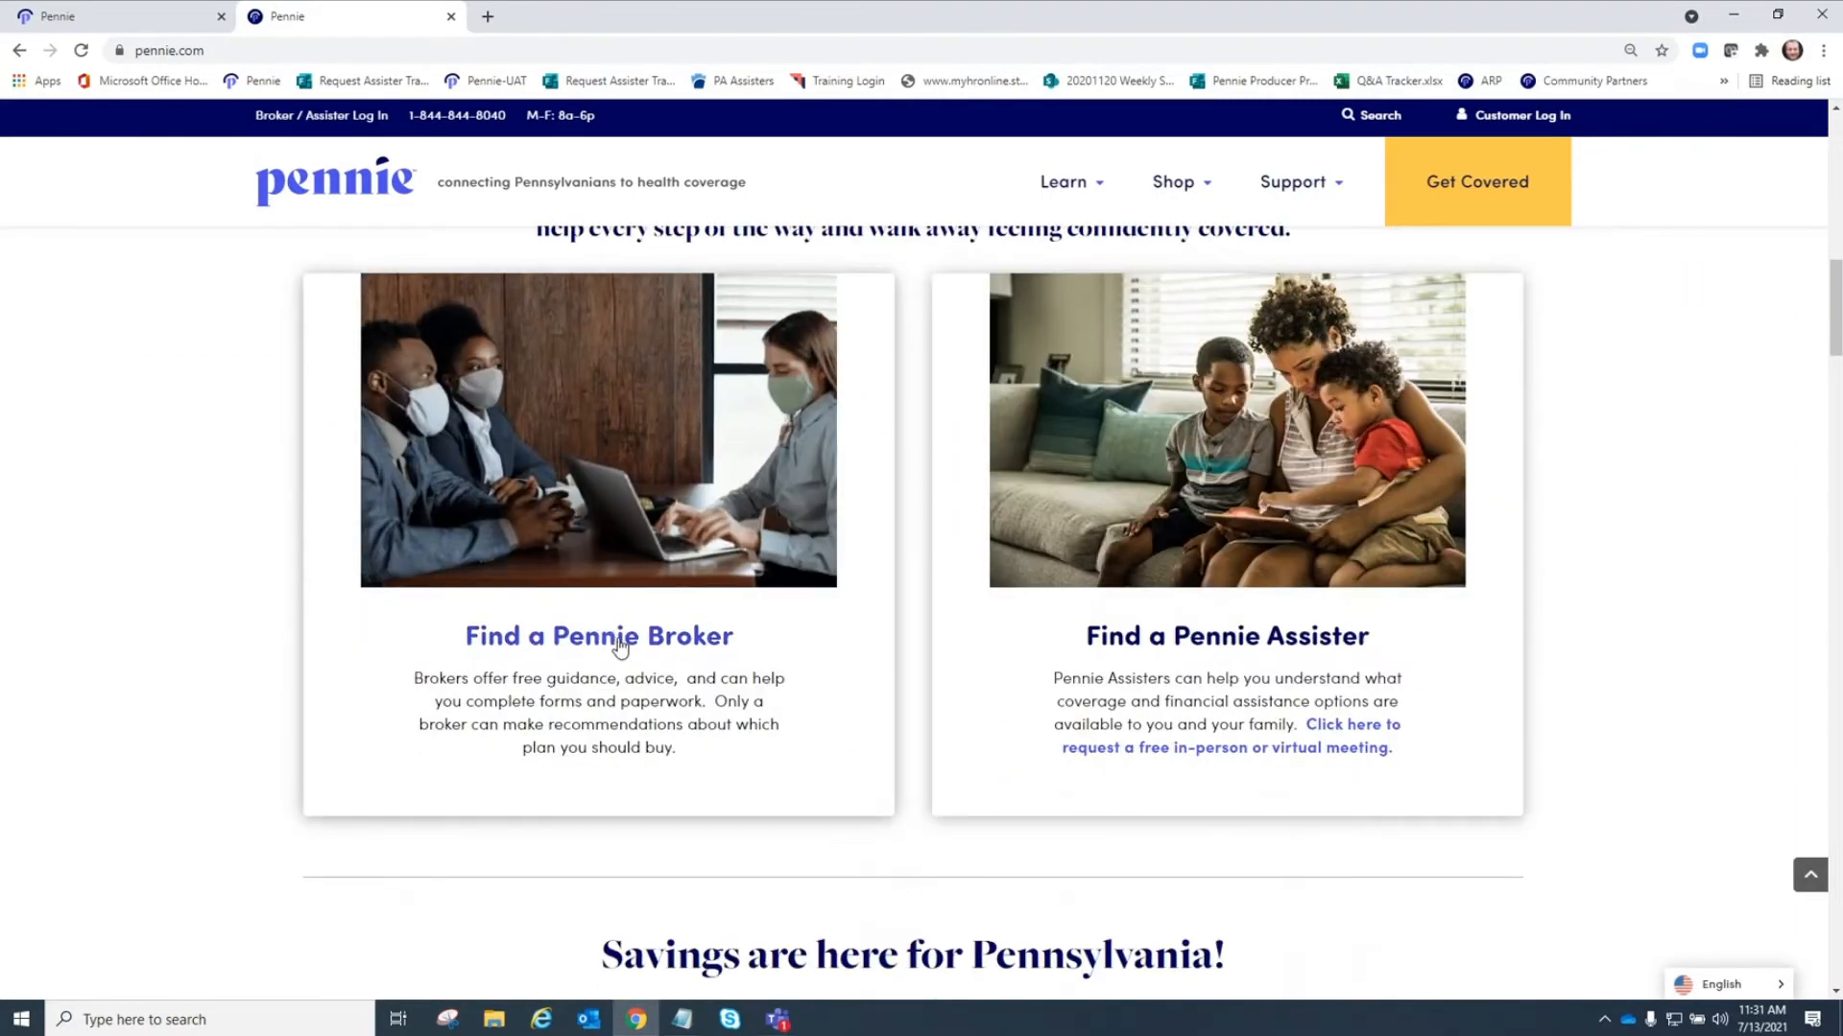
pyautogui.click(622, 638)
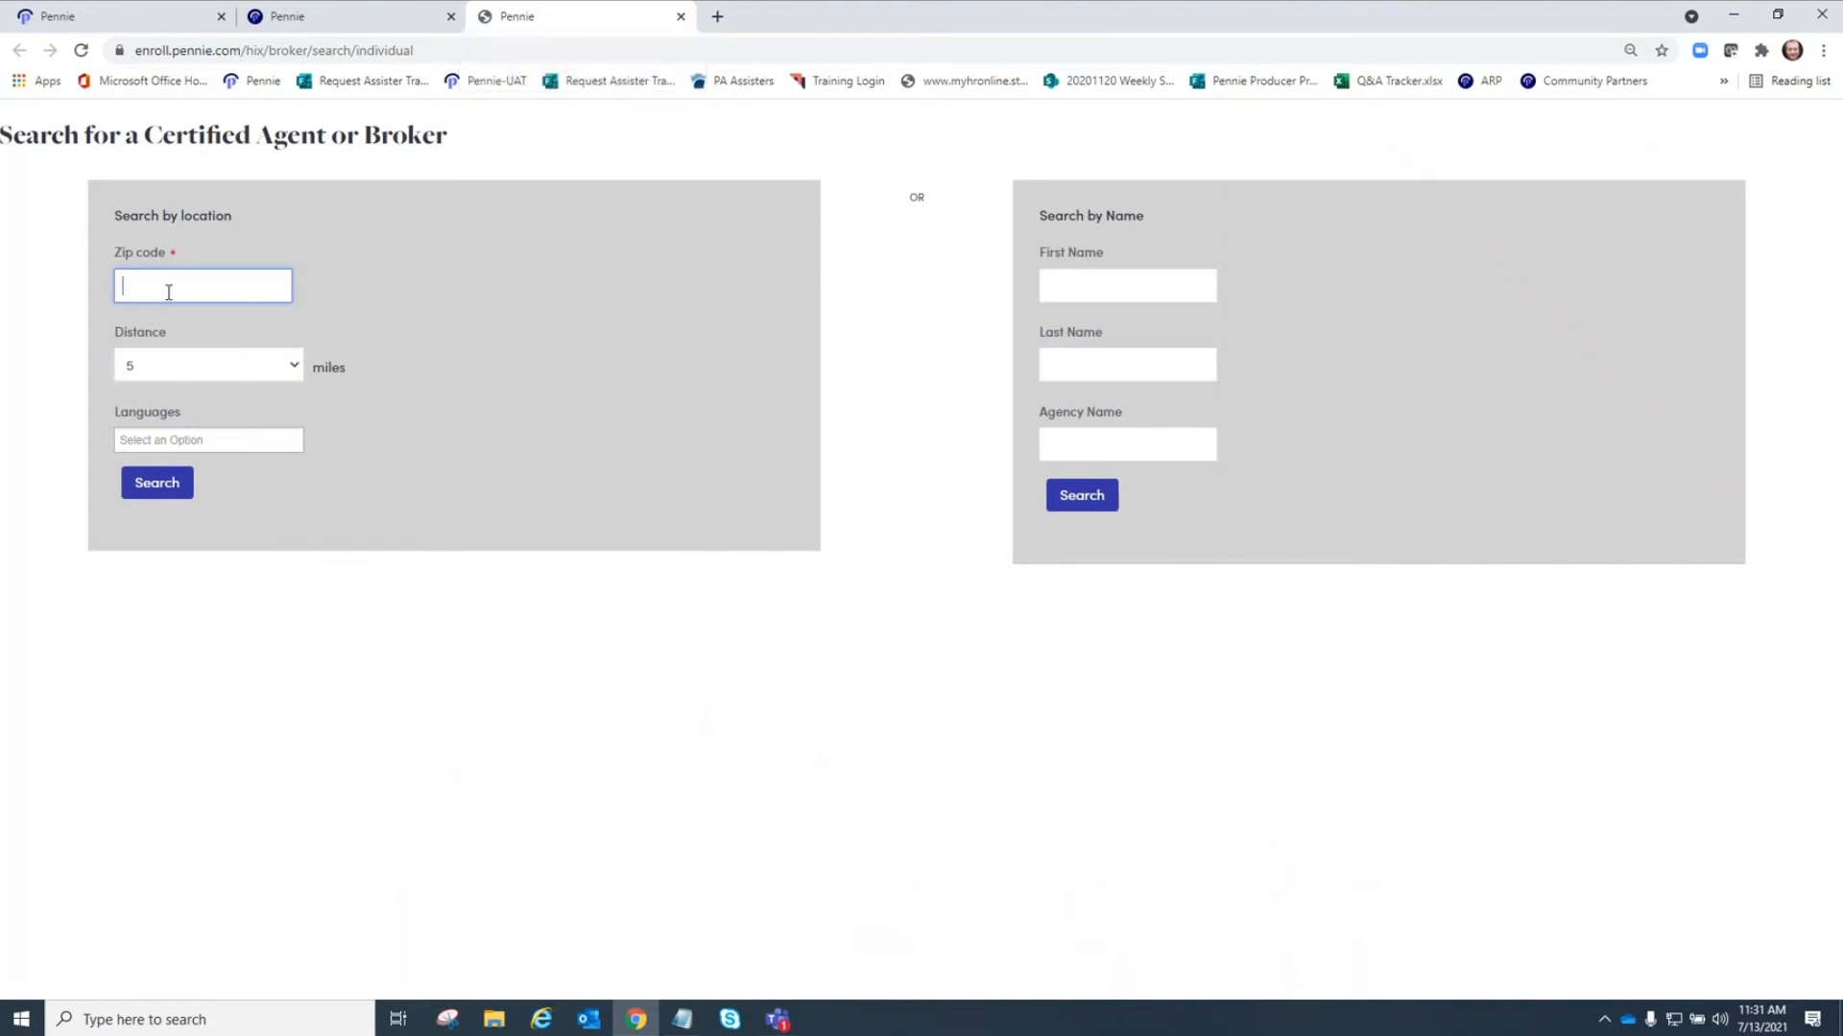
# Examine the language and distance options of the broker search, then close that tab.
pyautogui.click(155, 440)
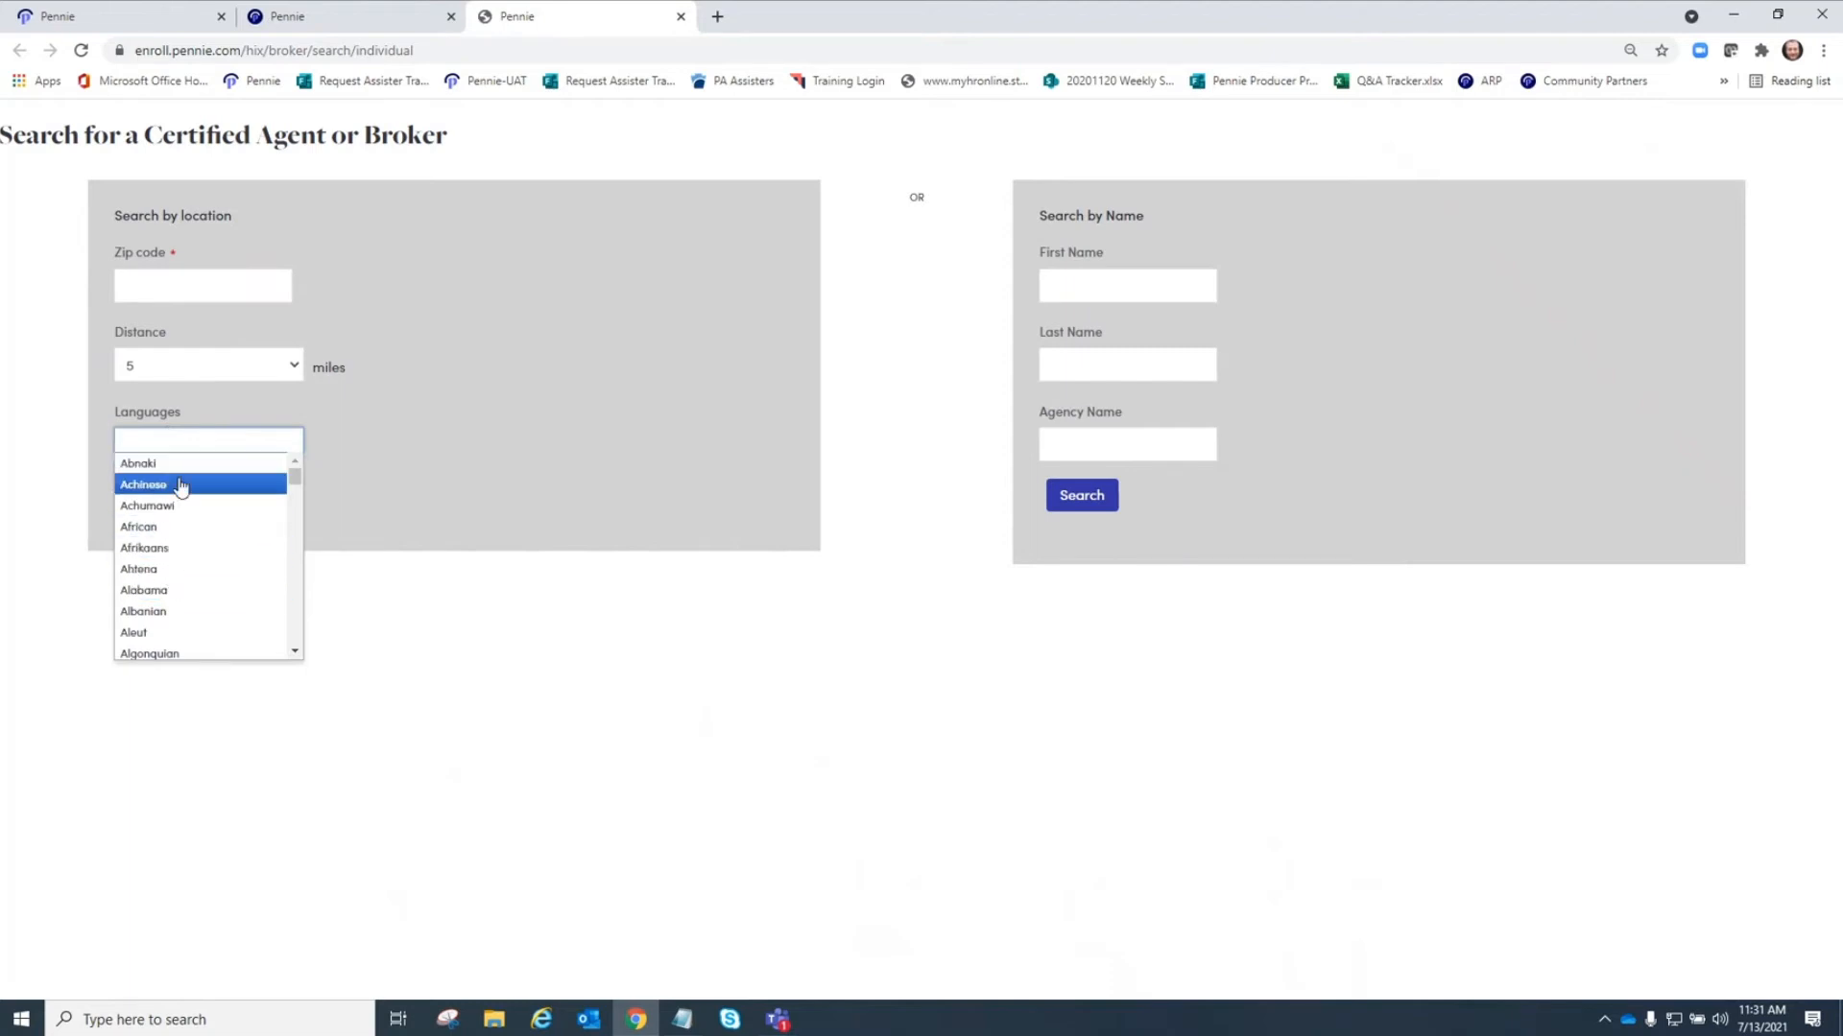
pyautogui.click(499, 474)
pyautogui.click(293, 367)
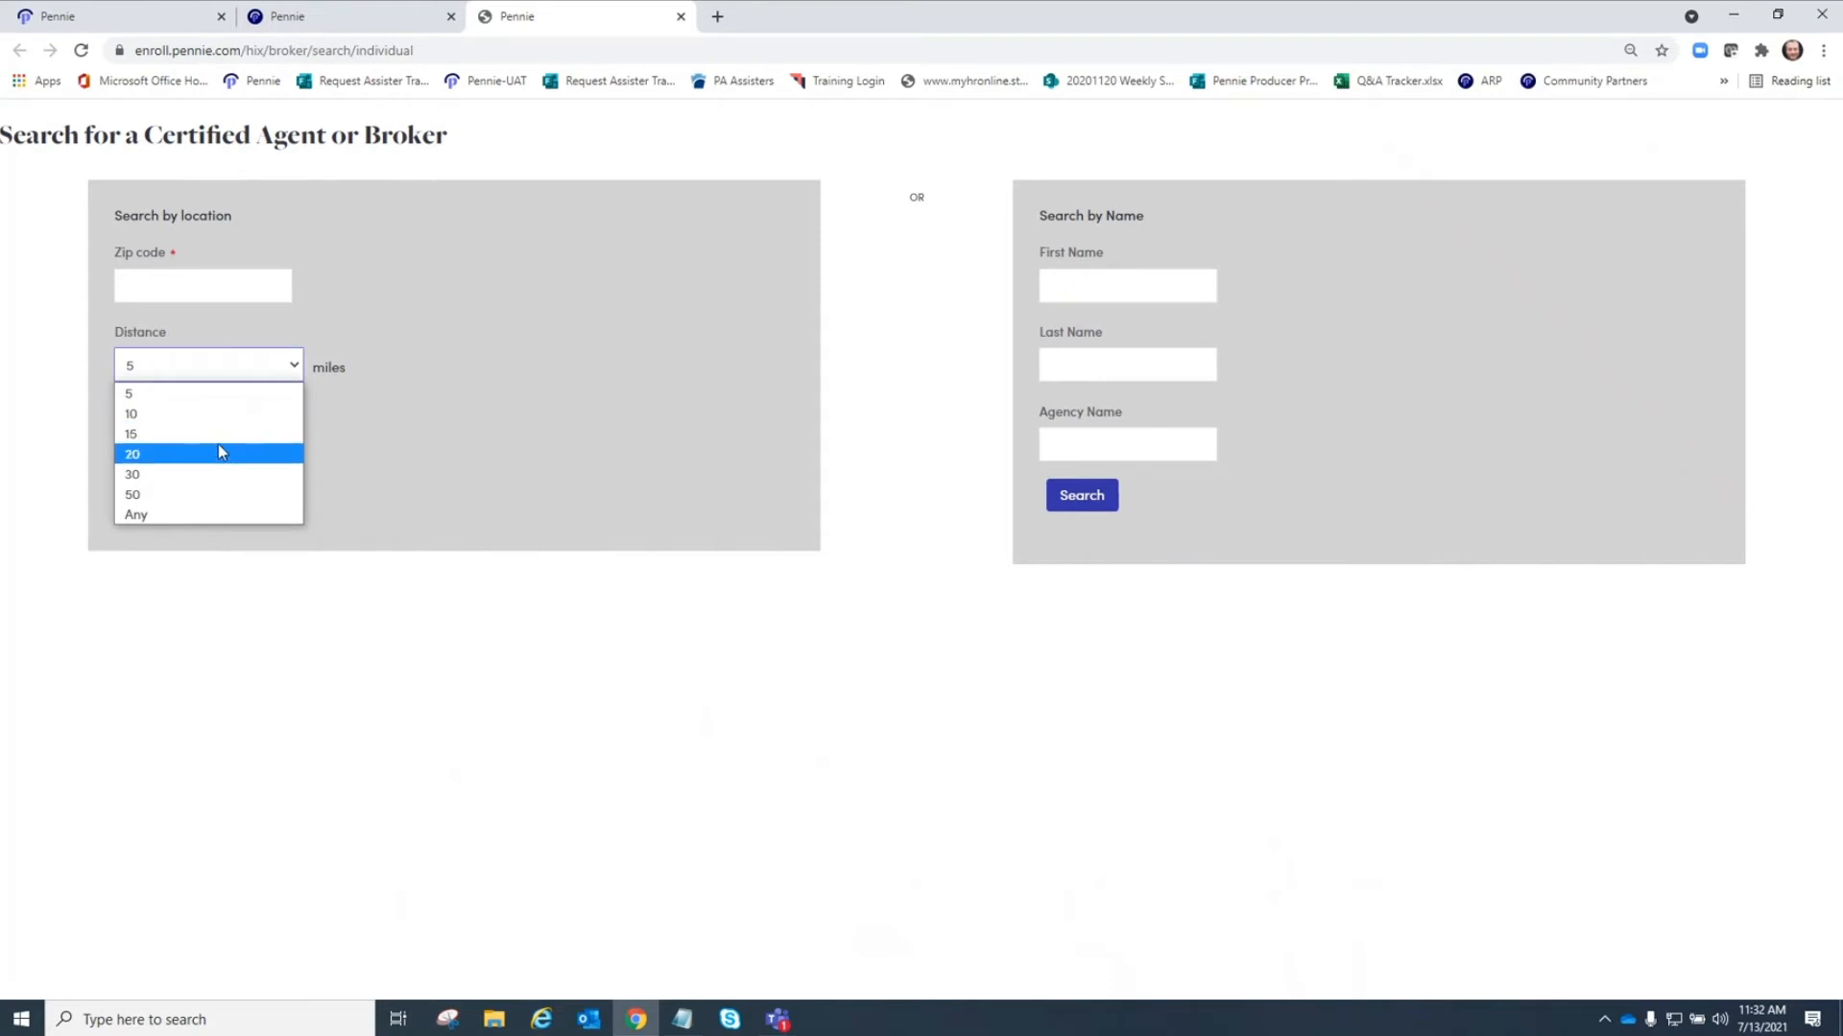
pyautogui.click(427, 440)
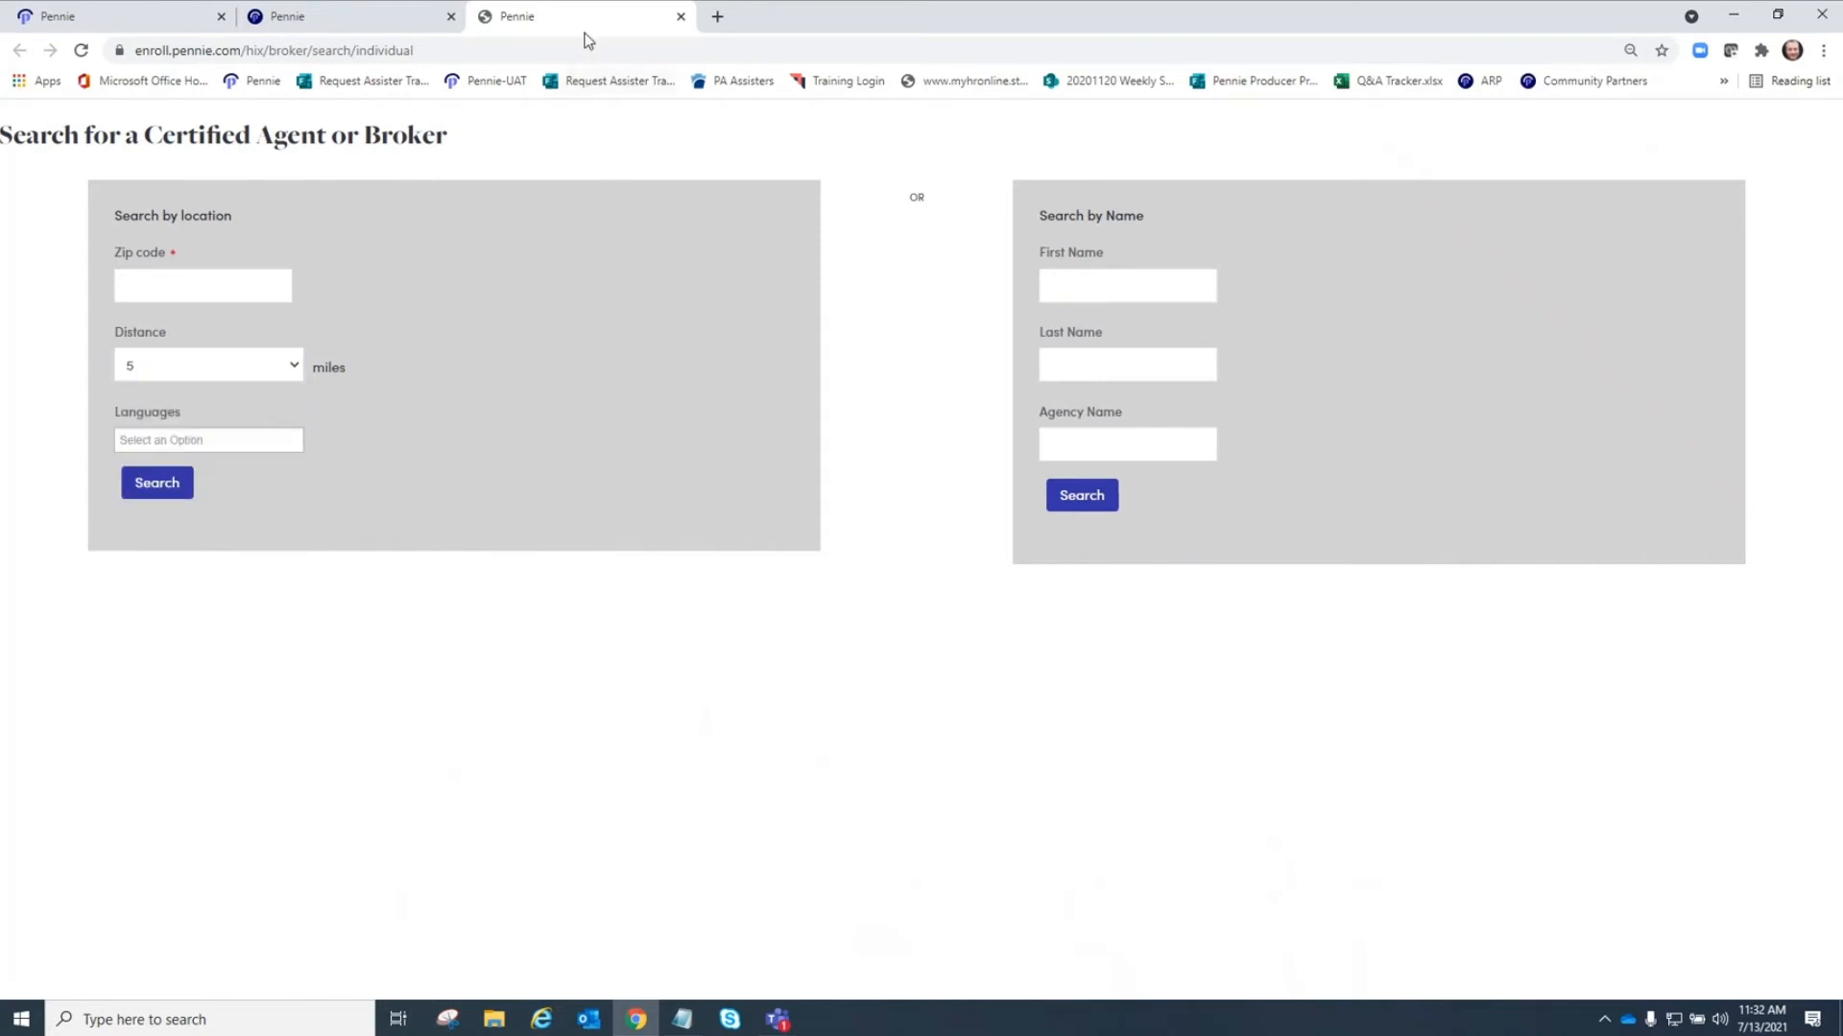
pyautogui.click(681, 16)
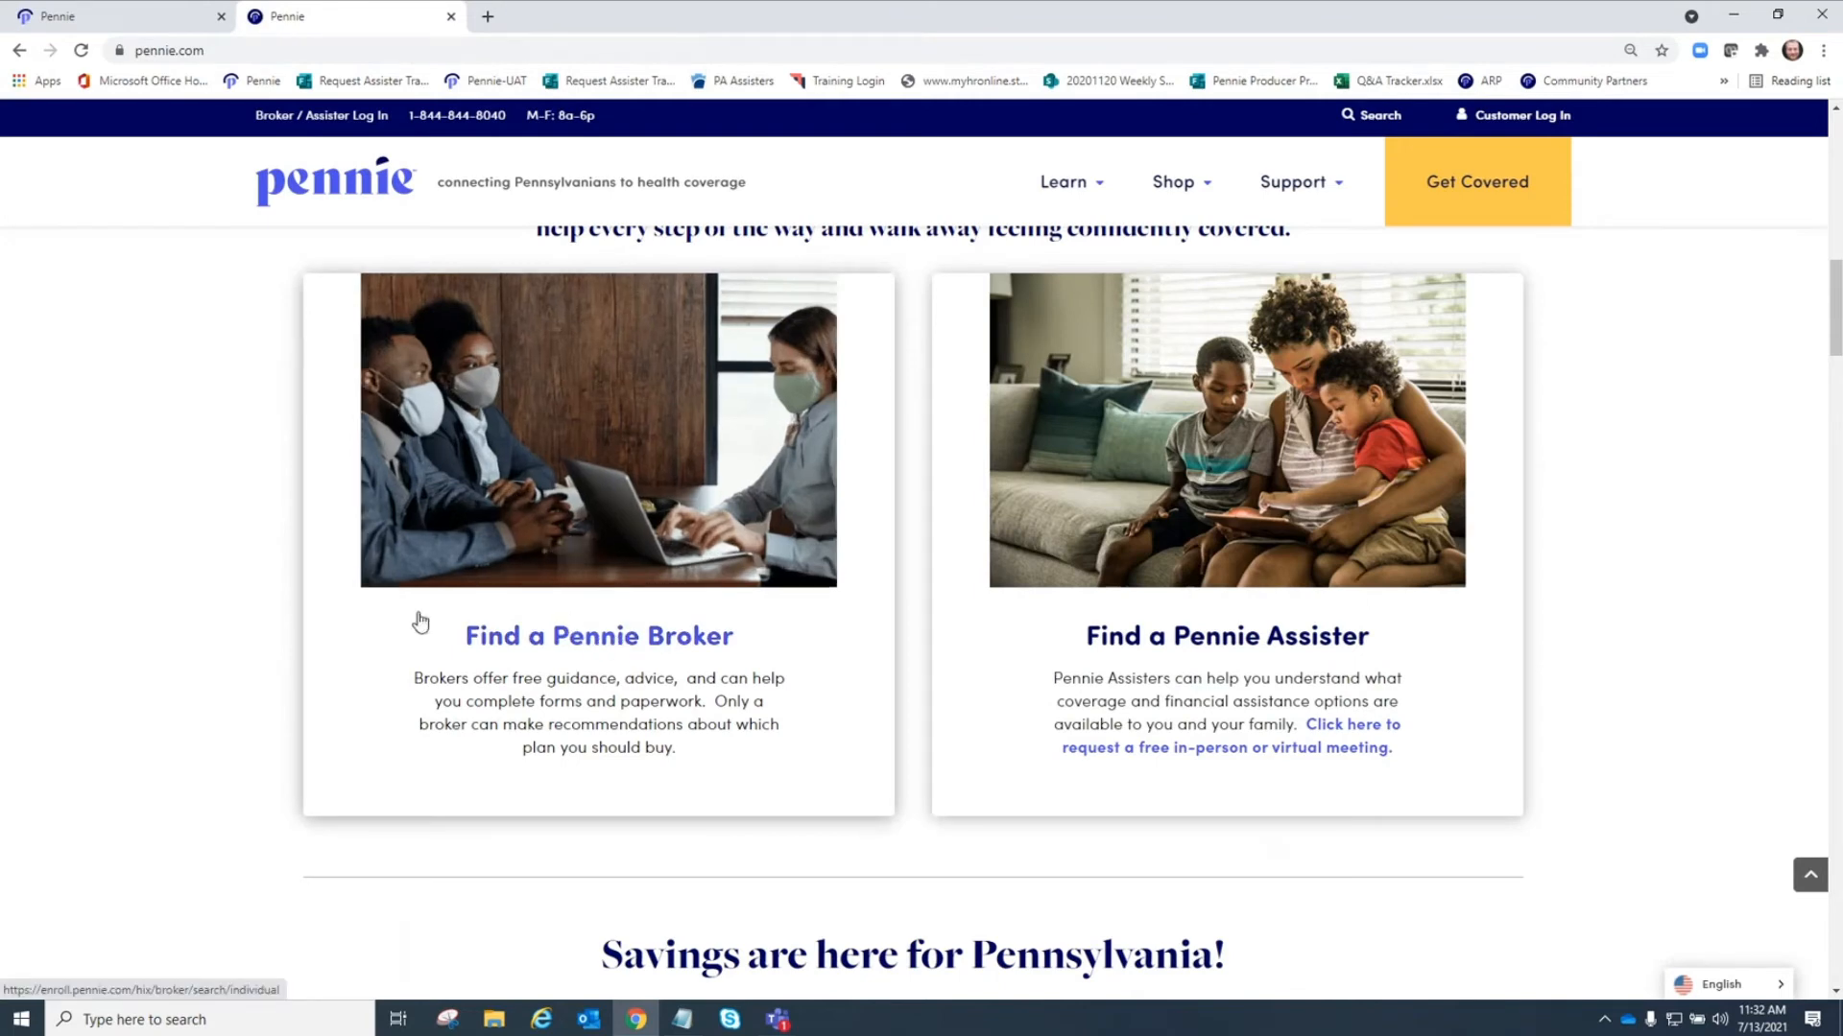
# Switch back to the agency portal tab.
pyautogui.scroll(3, 229, 469)
pyautogui.scroll(-1, 229, 467)
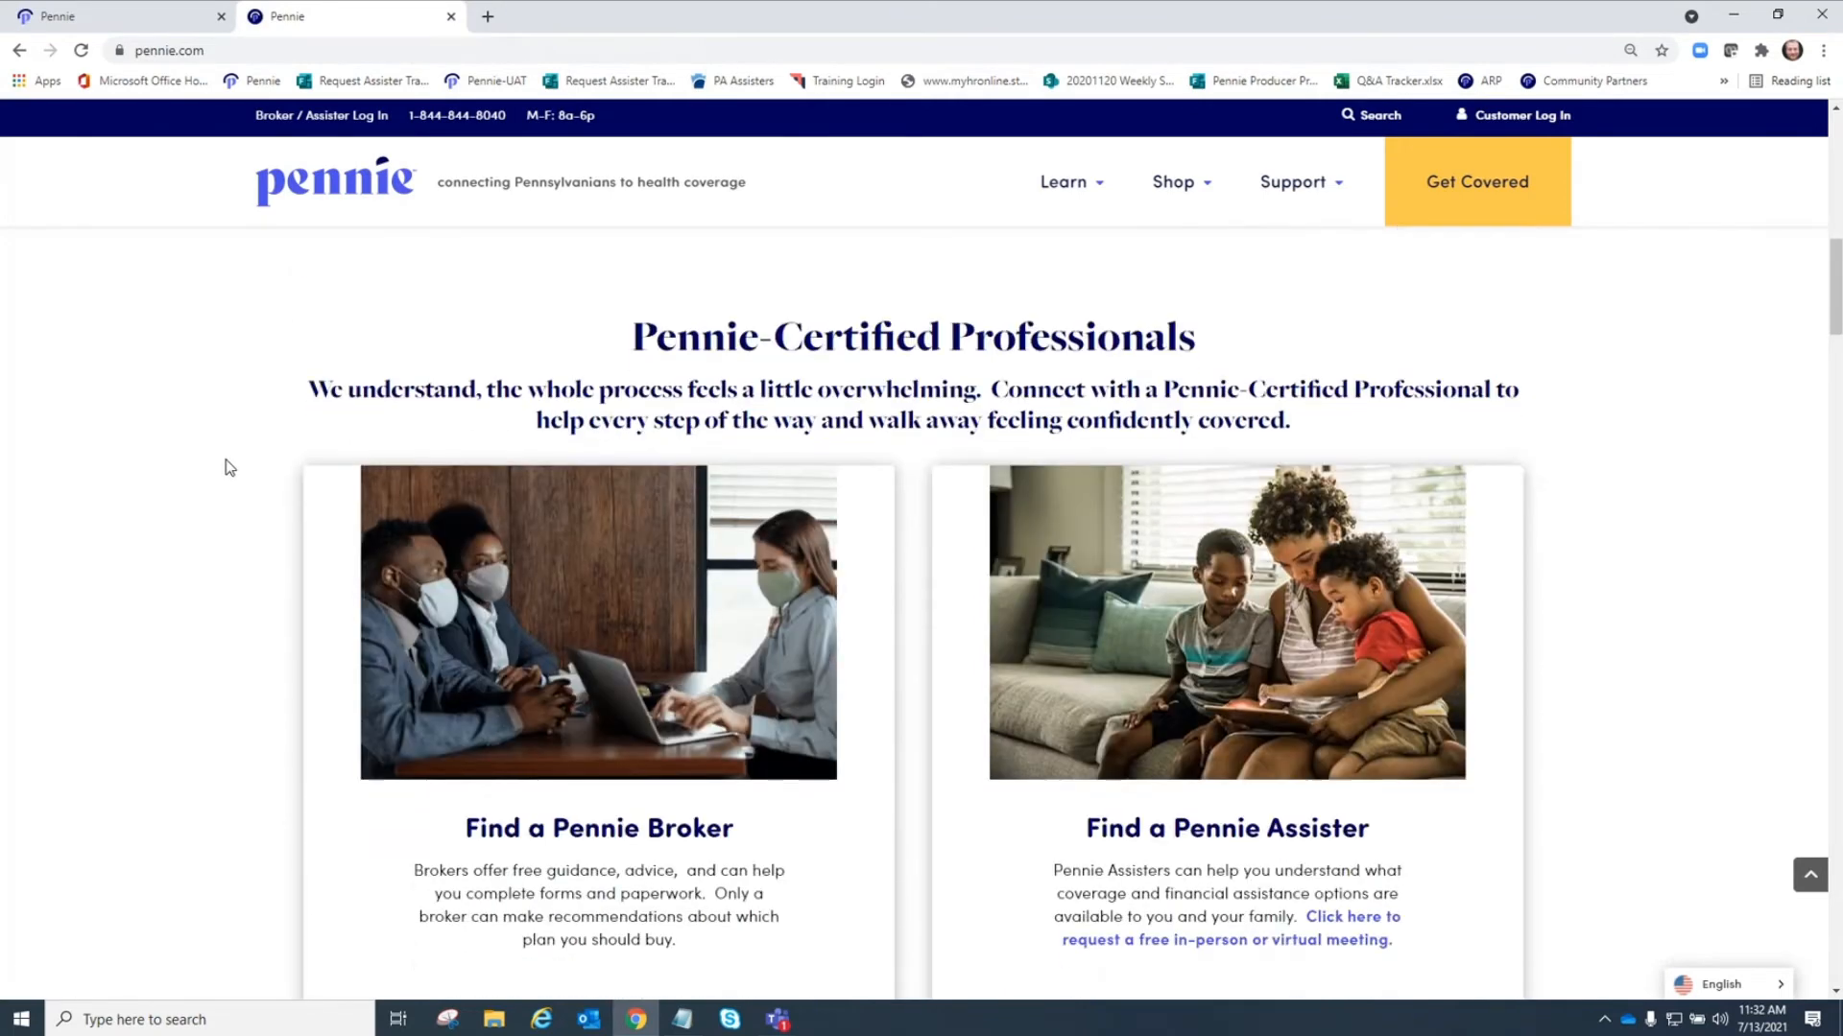
pyautogui.click(78, 19)
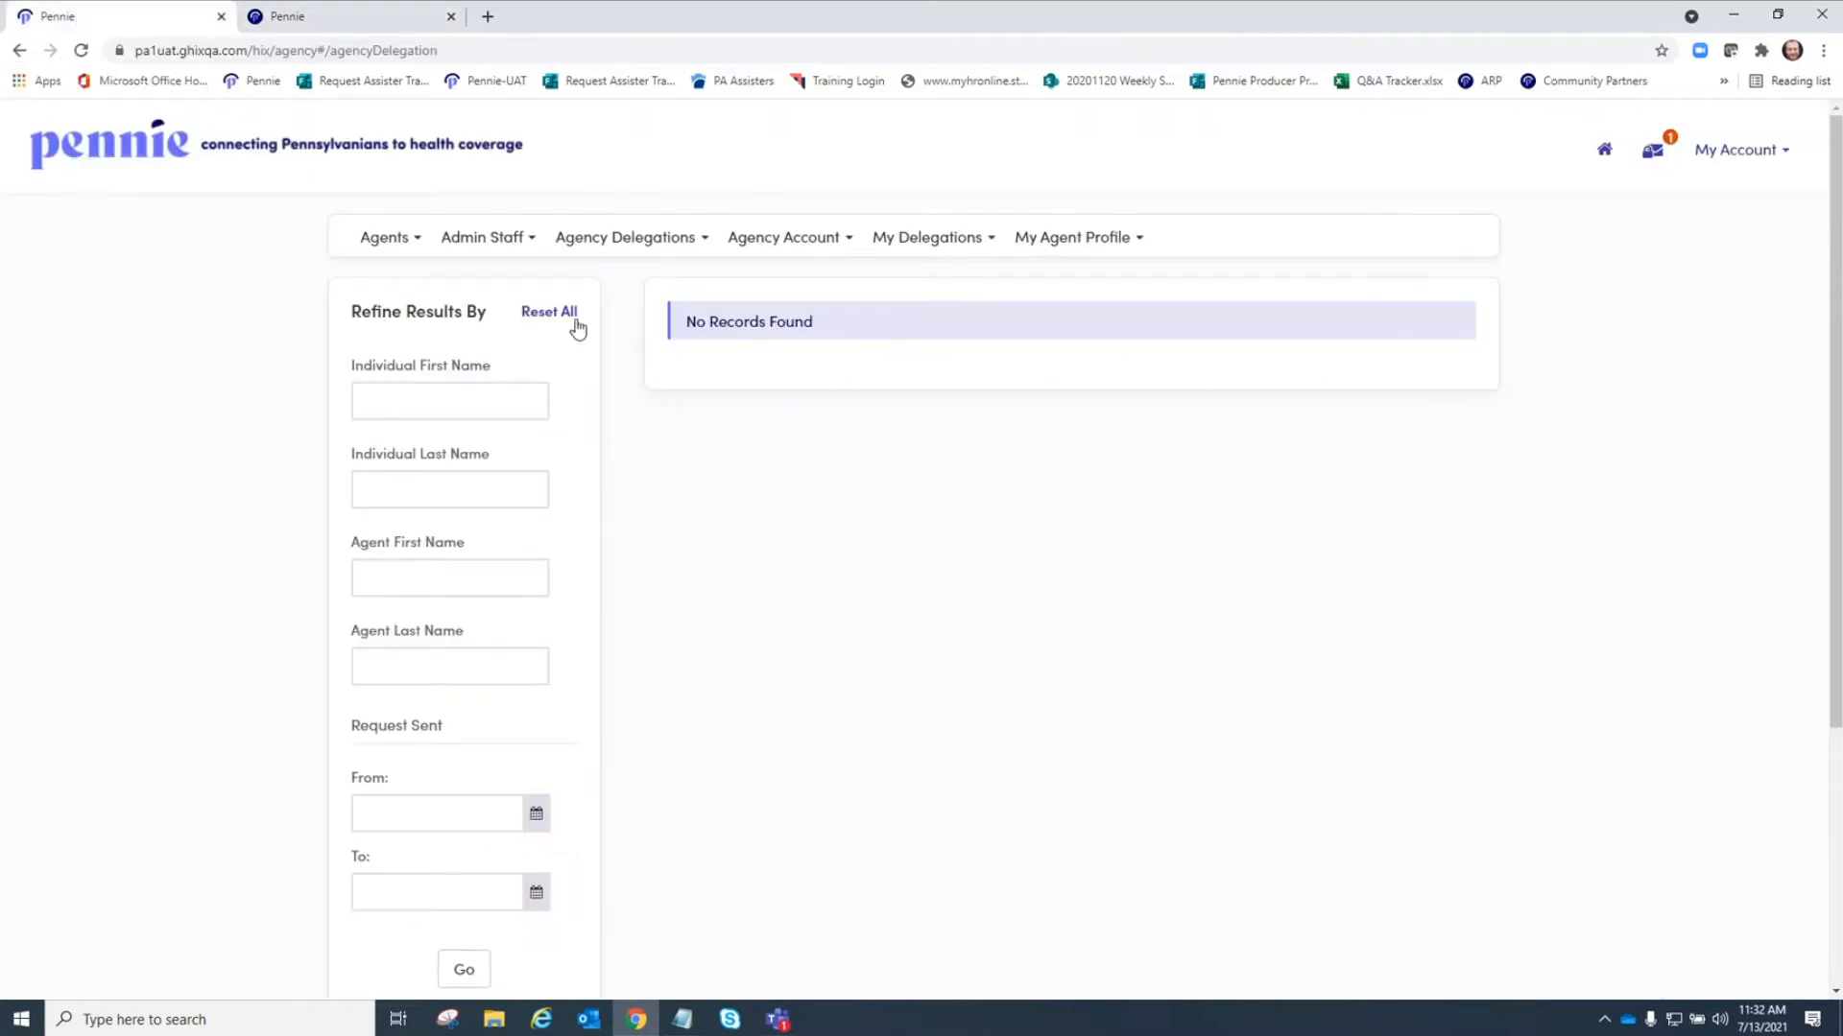
# Open the active individuals and transfer individuals delegation lists.
pyautogui.click(526, 236)
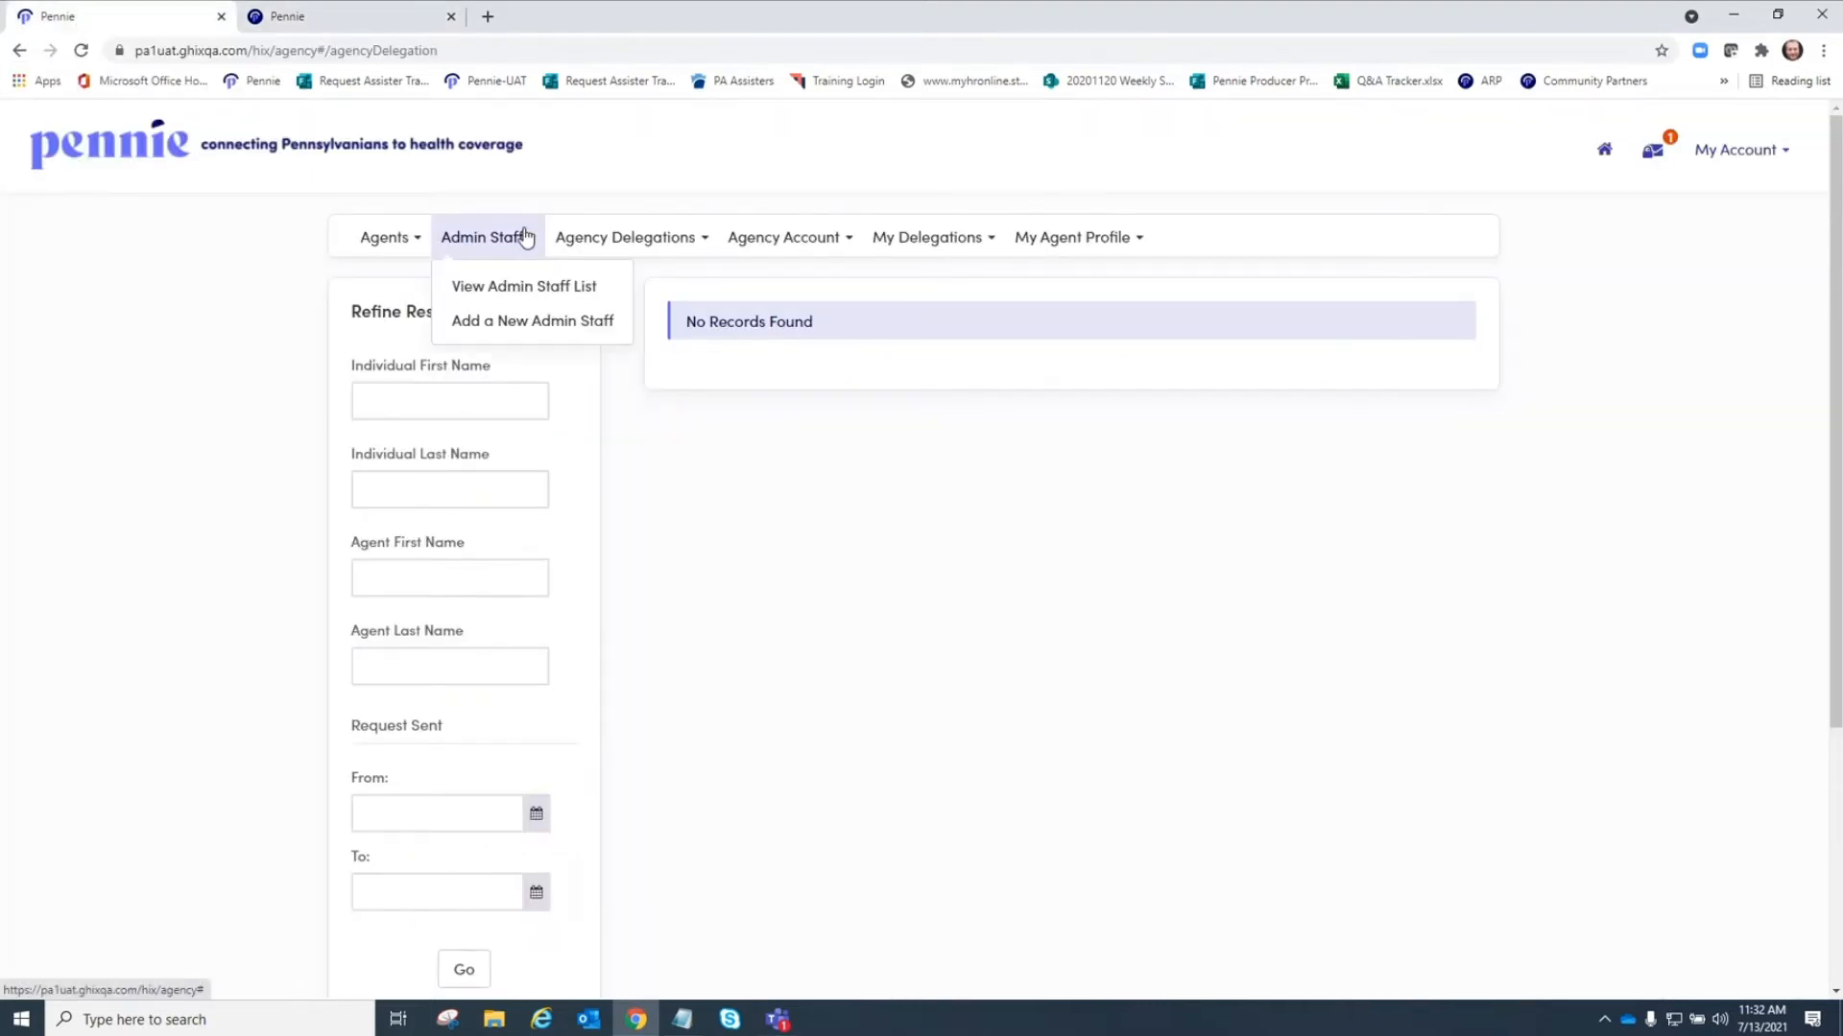
pyautogui.click(609, 240)
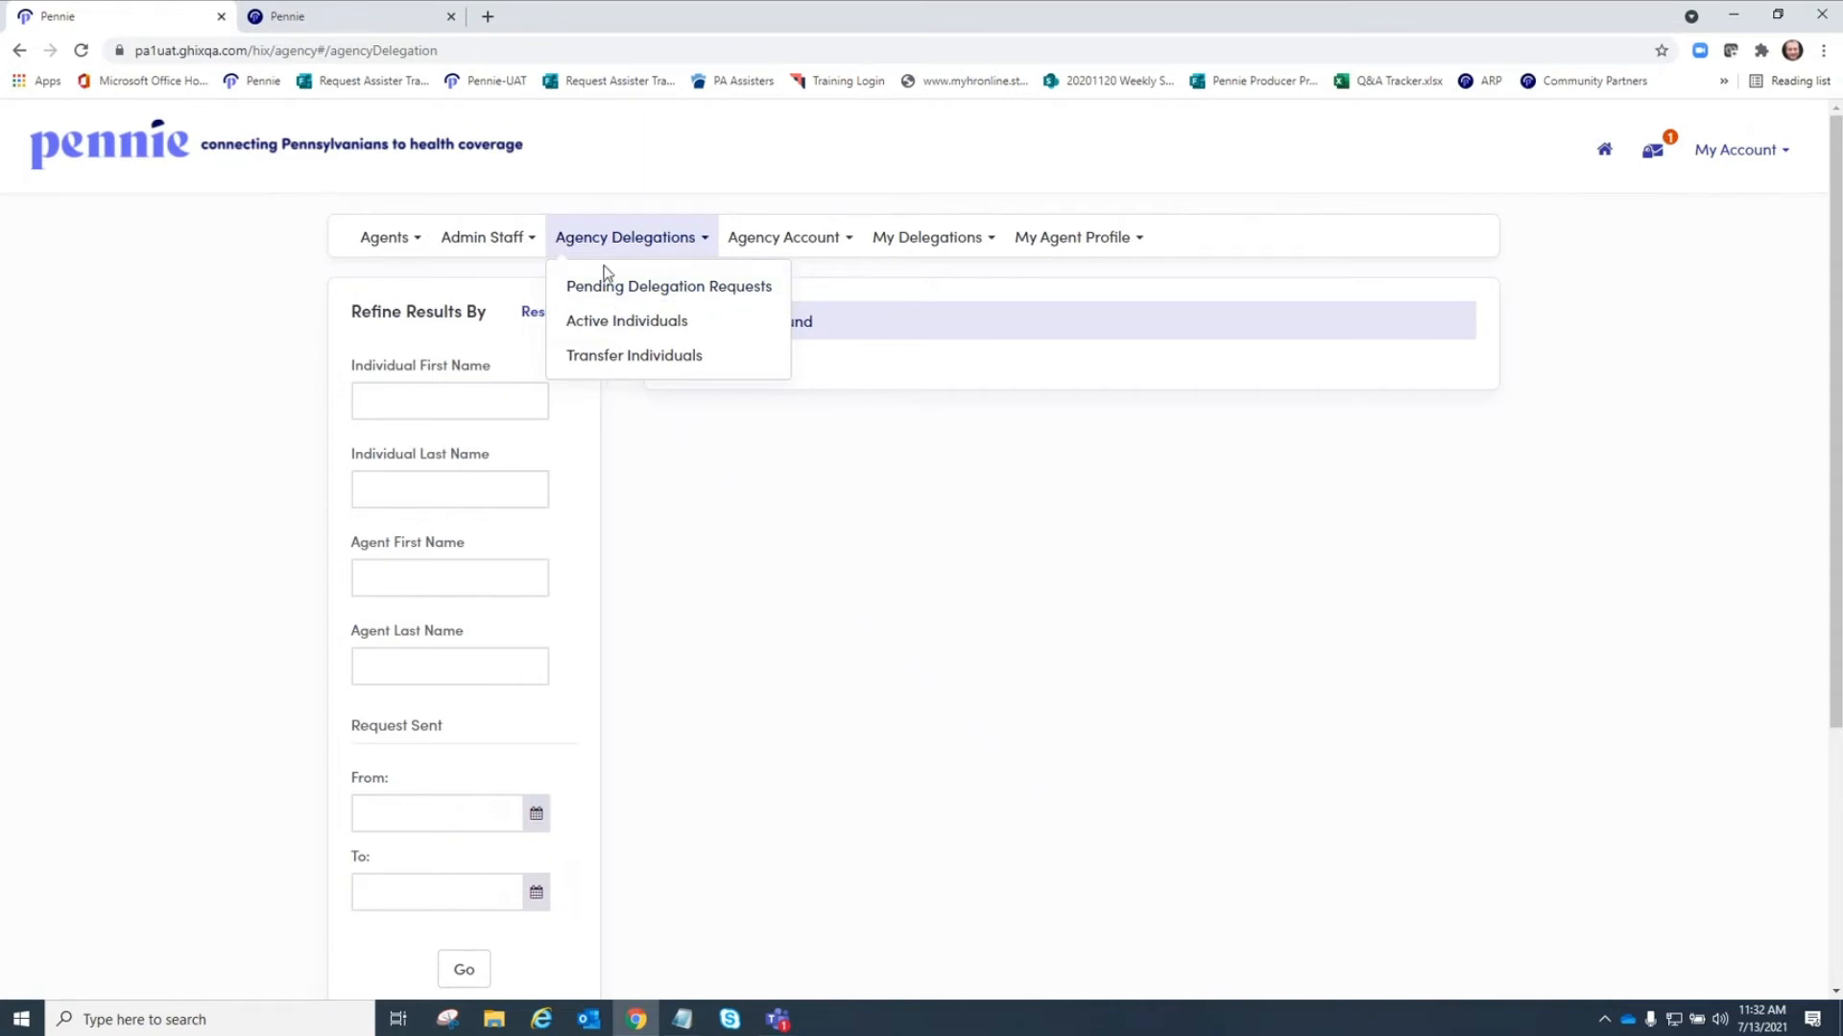
pyautogui.click(625, 323)
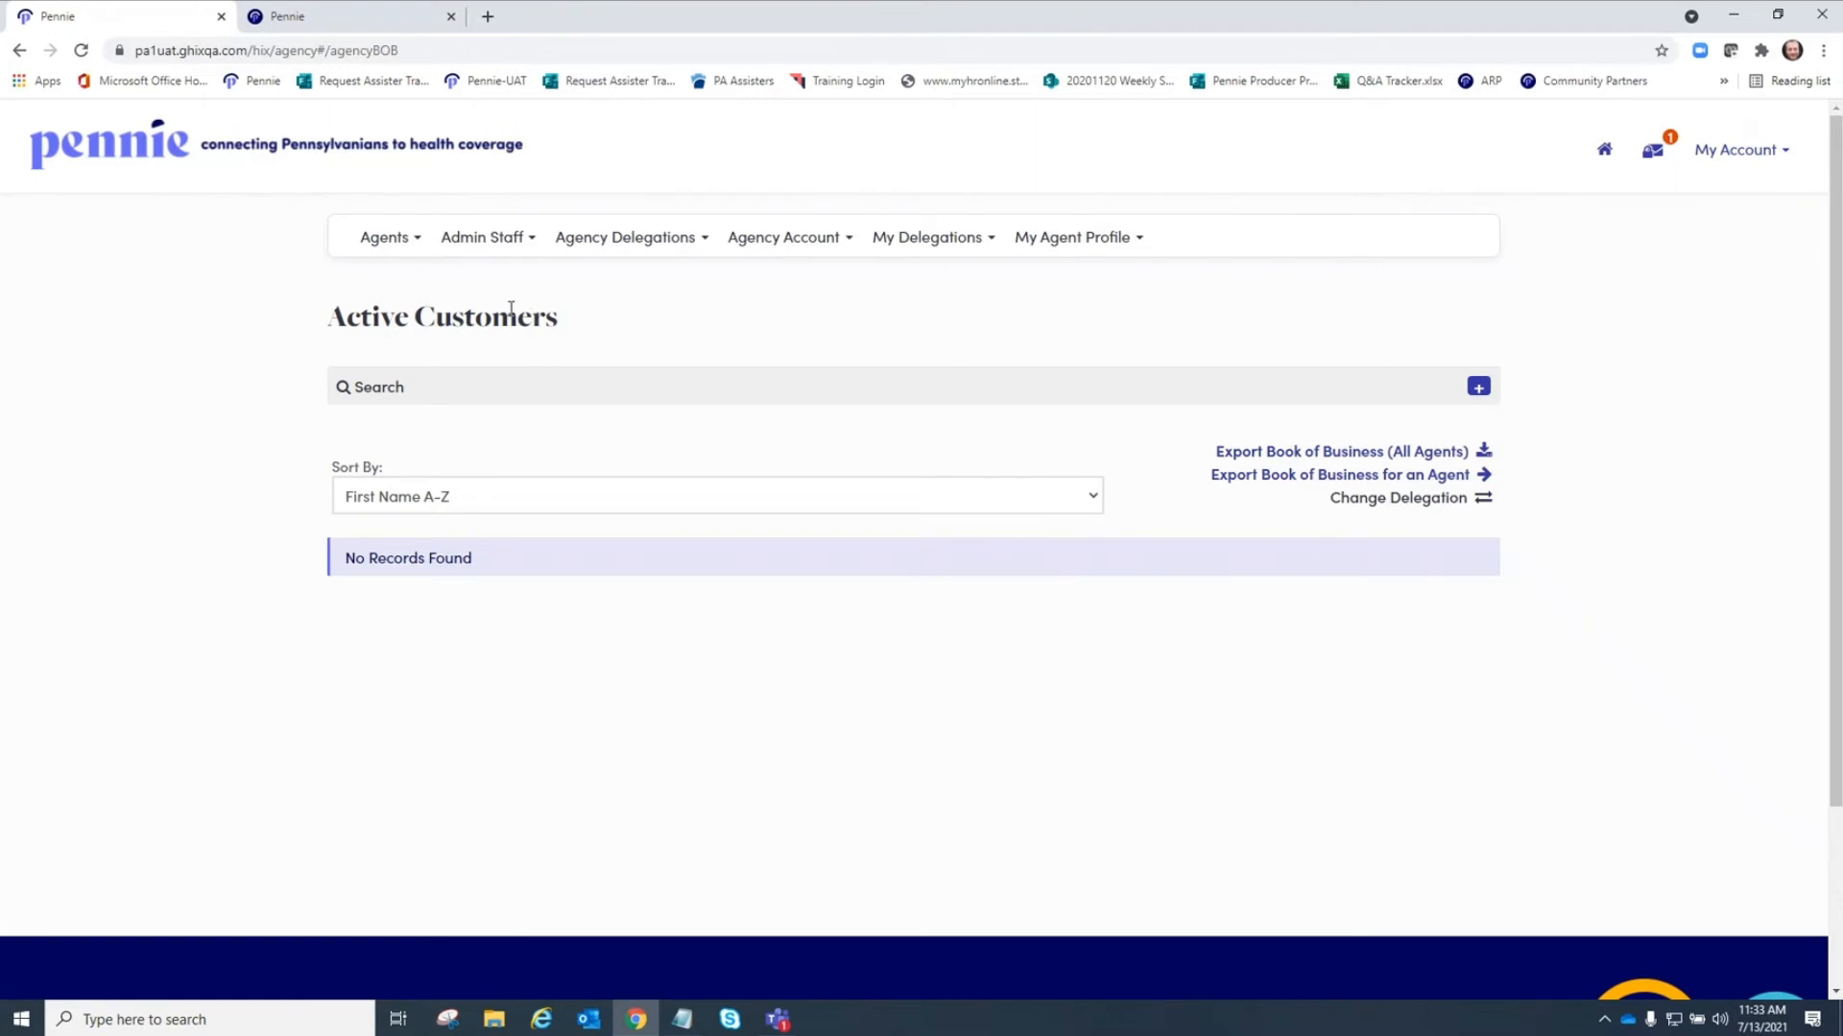
pyautogui.click(669, 240)
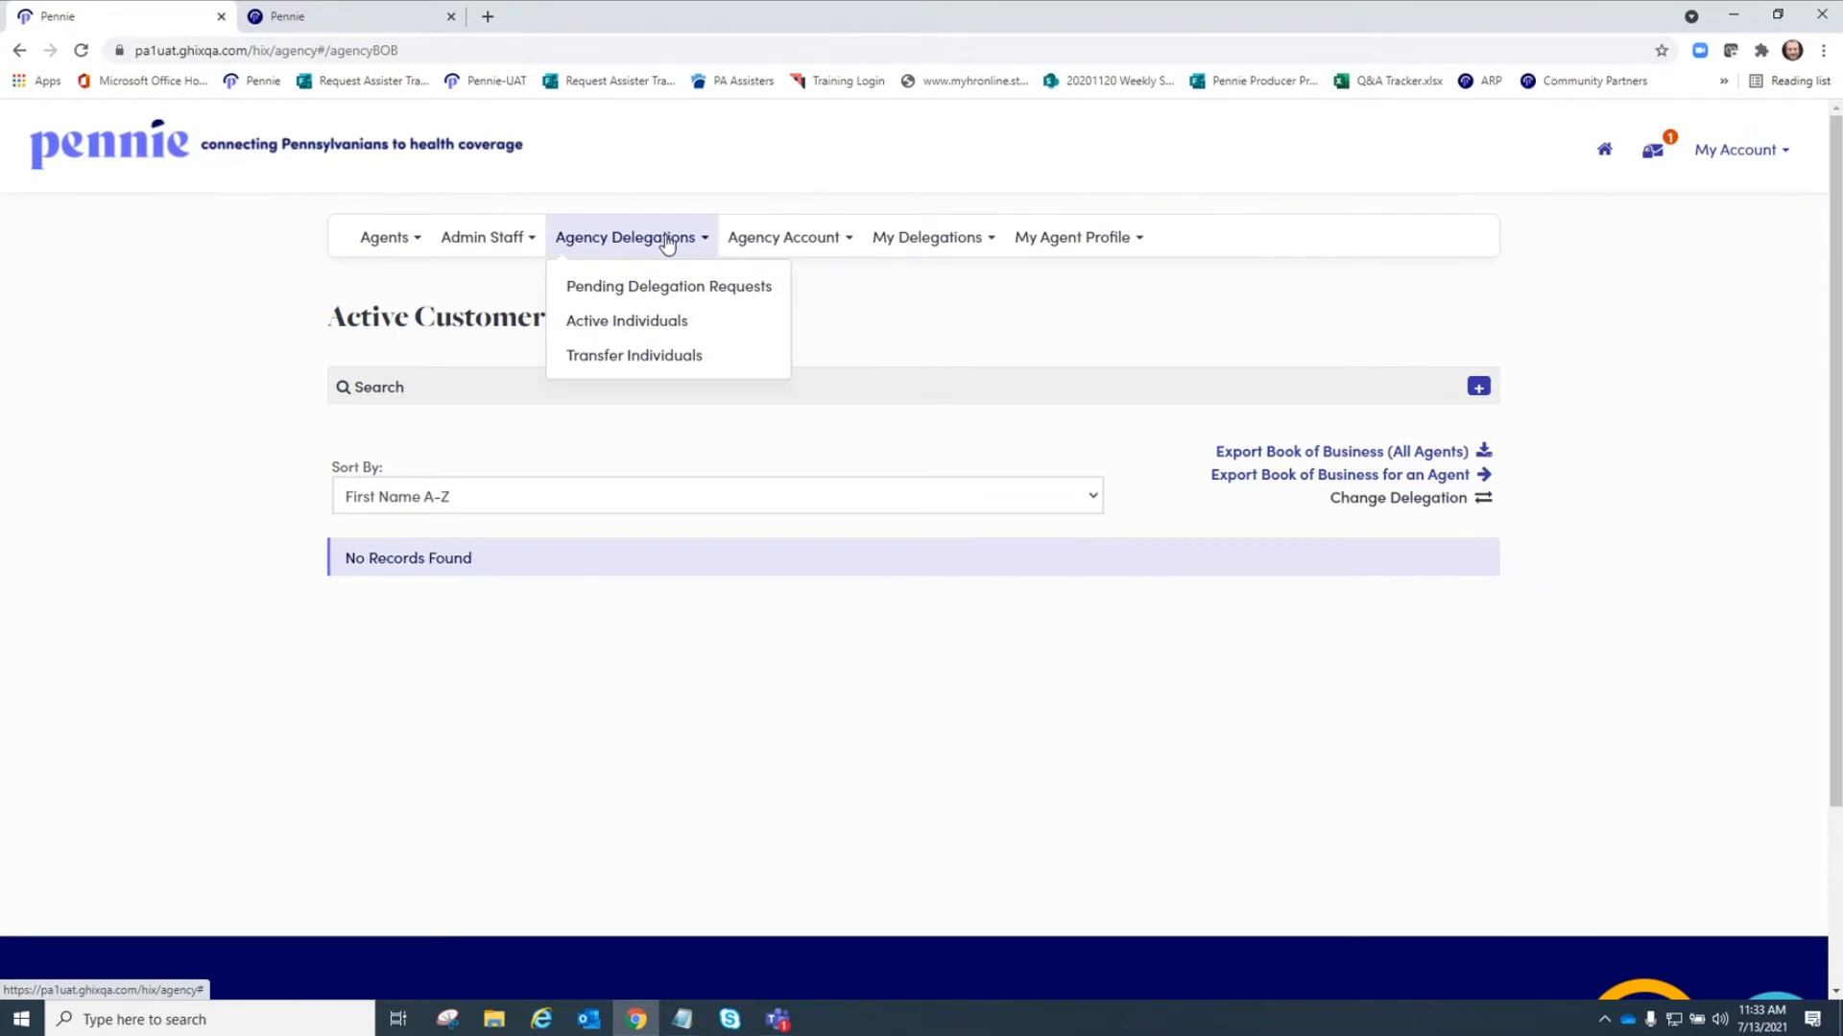
pyautogui.click(629, 360)
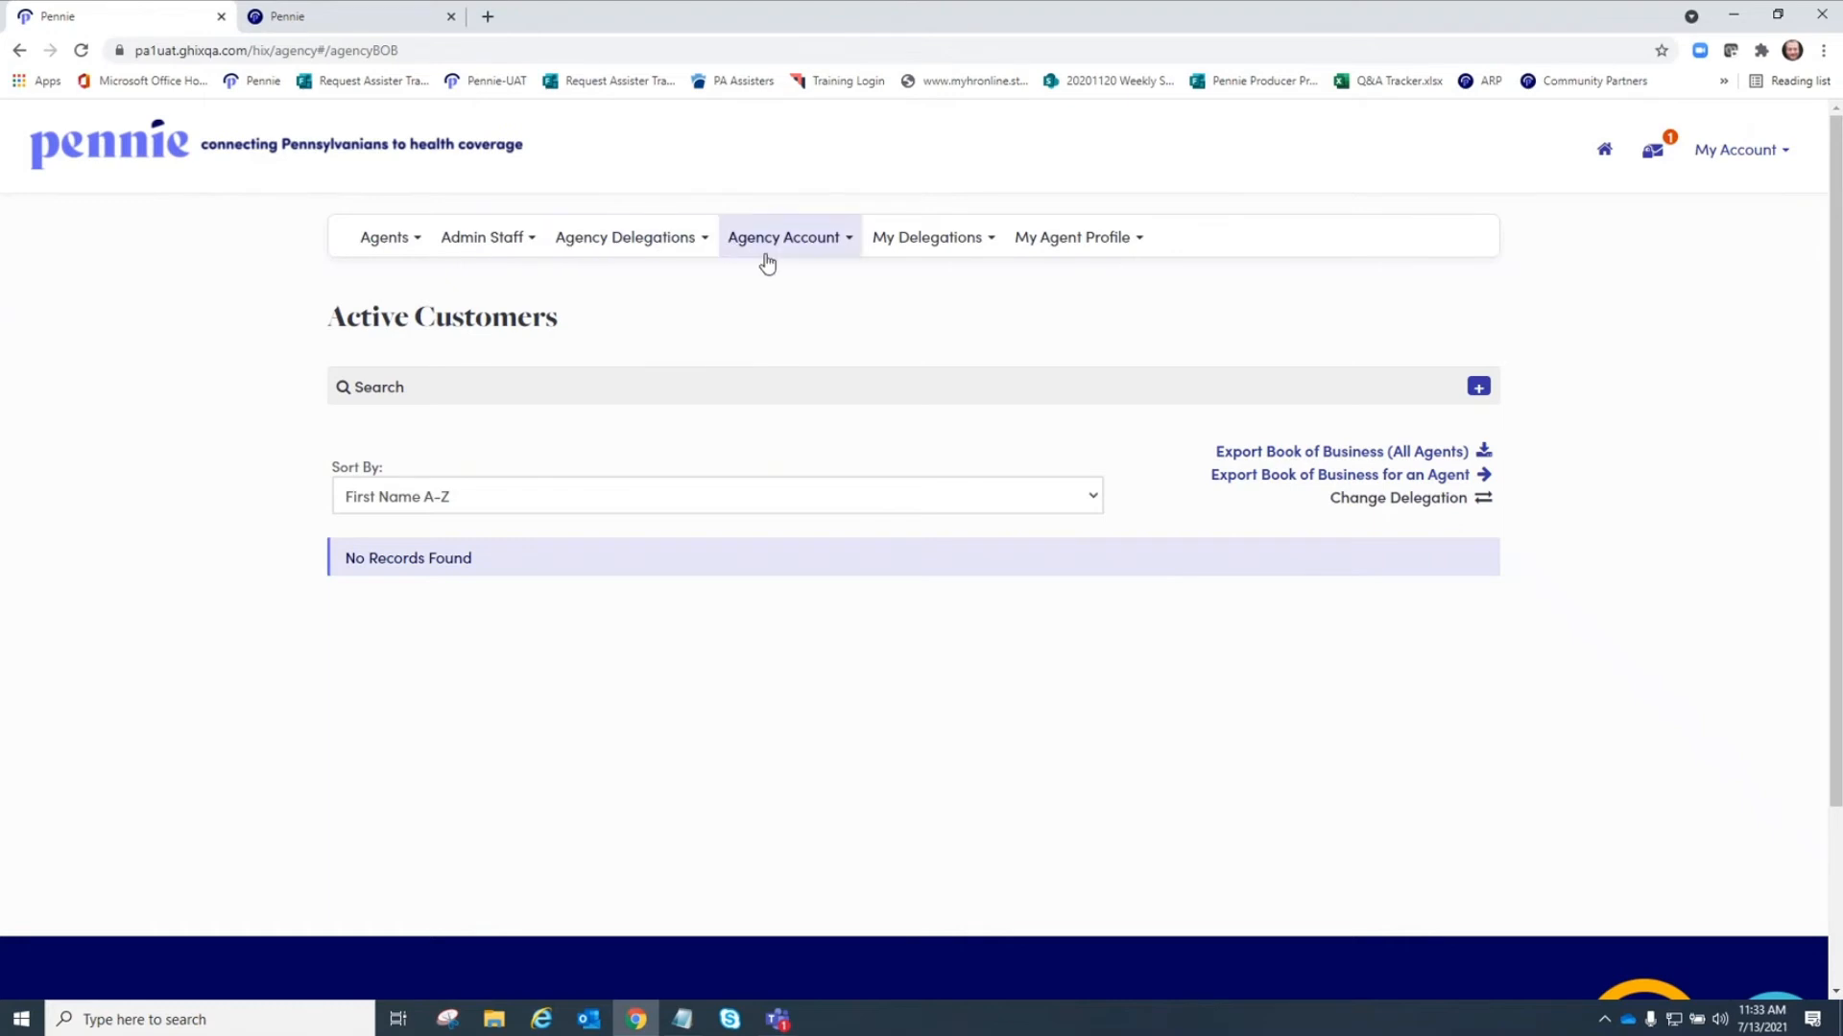
# View the agency information, then expand the primary site under location and hours.
pyautogui.click(850, 245)
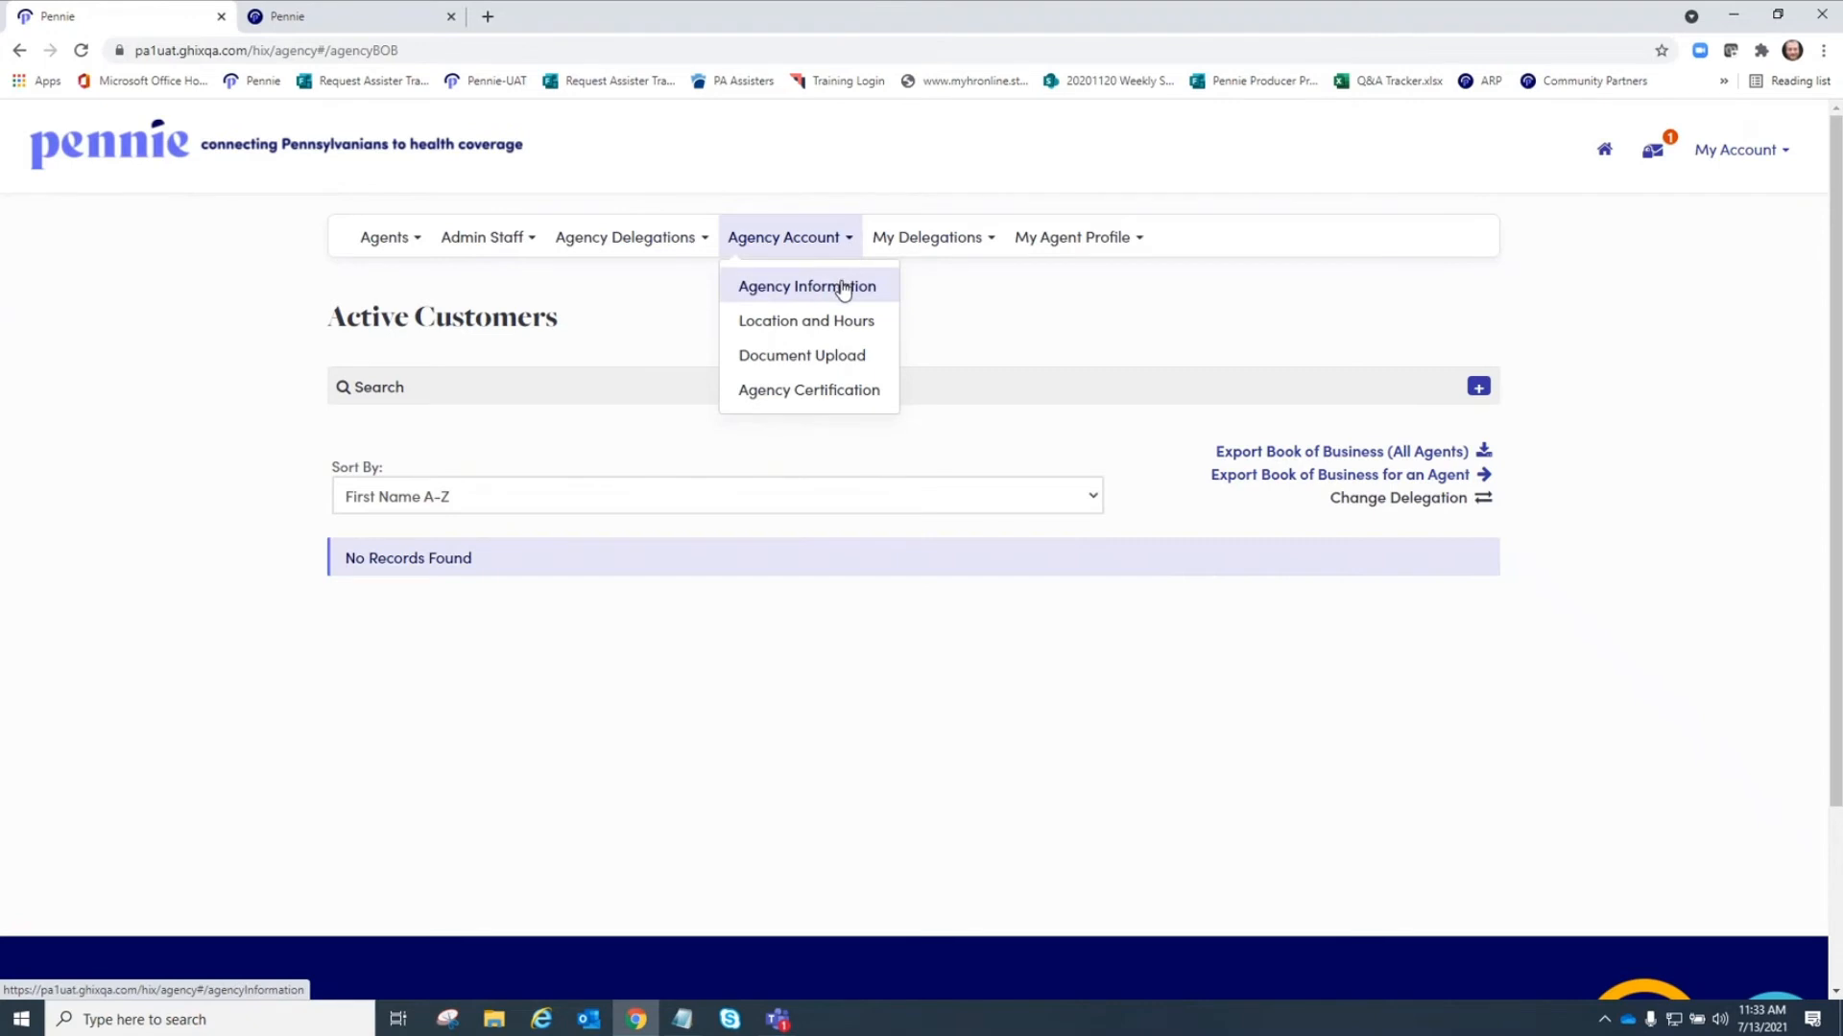
pyautogui.click(845, 283)
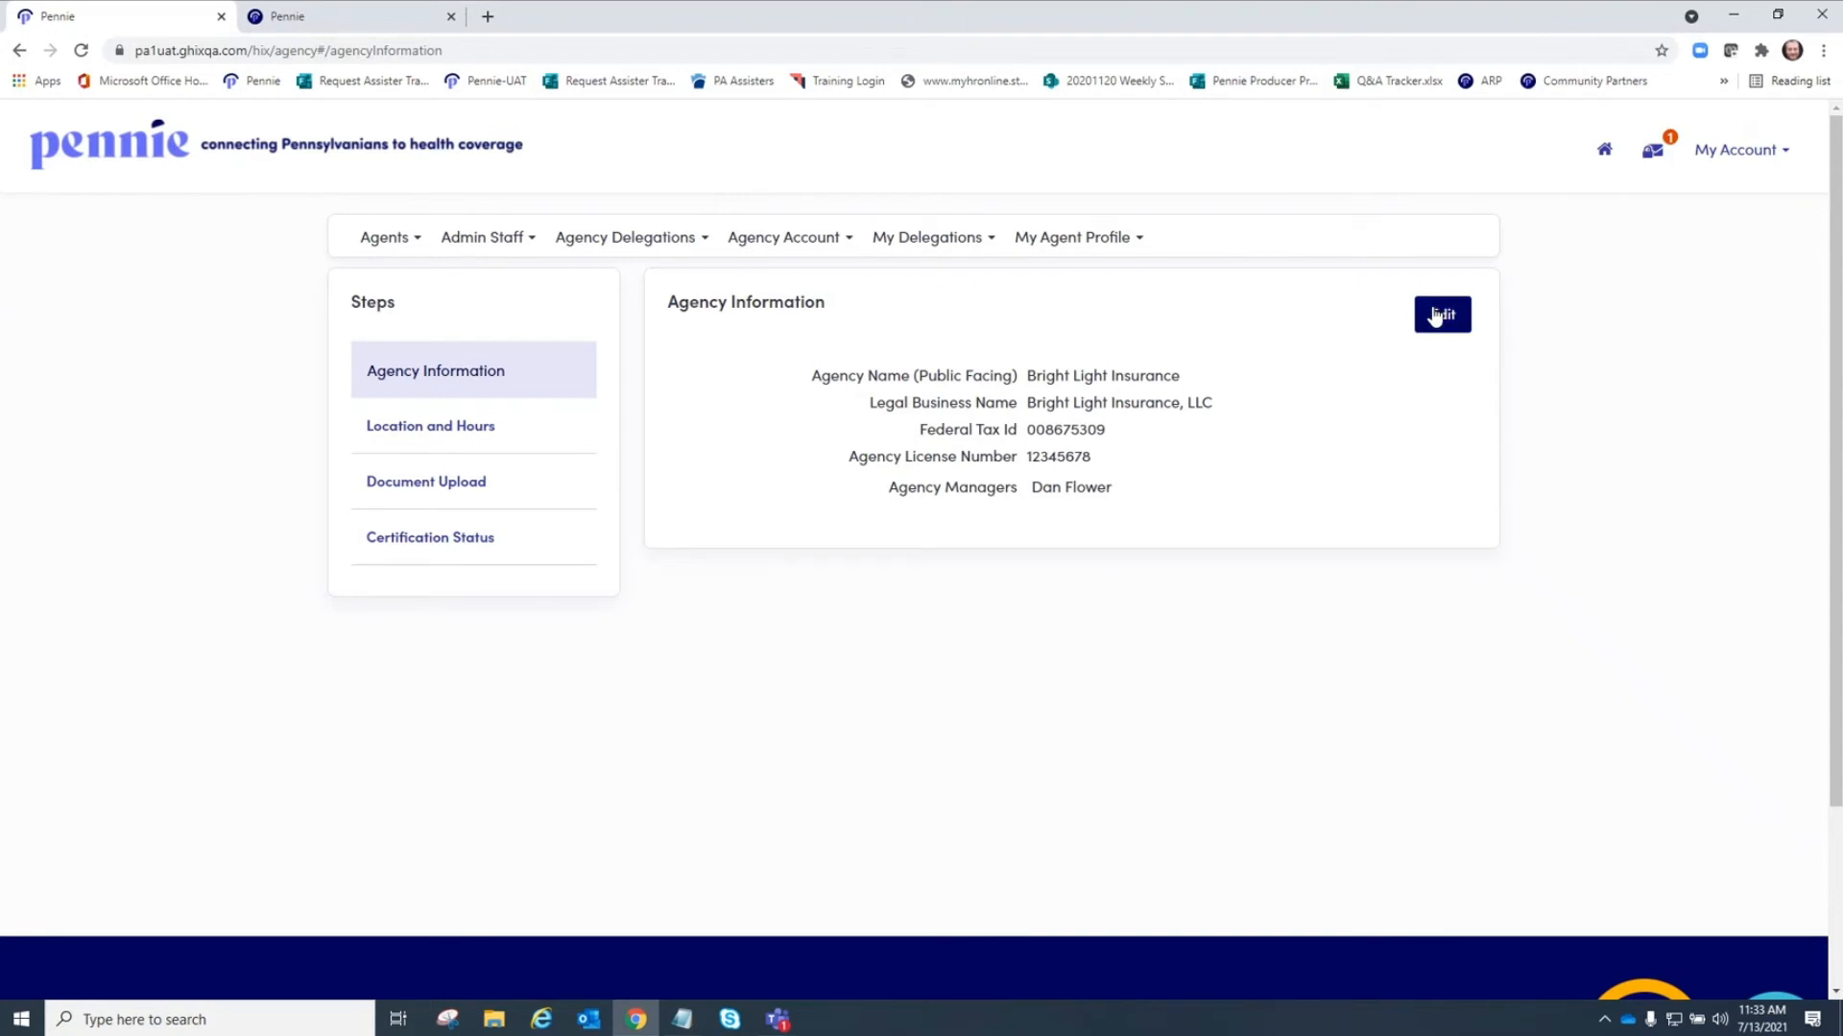
pyautogui.click(423, 428)
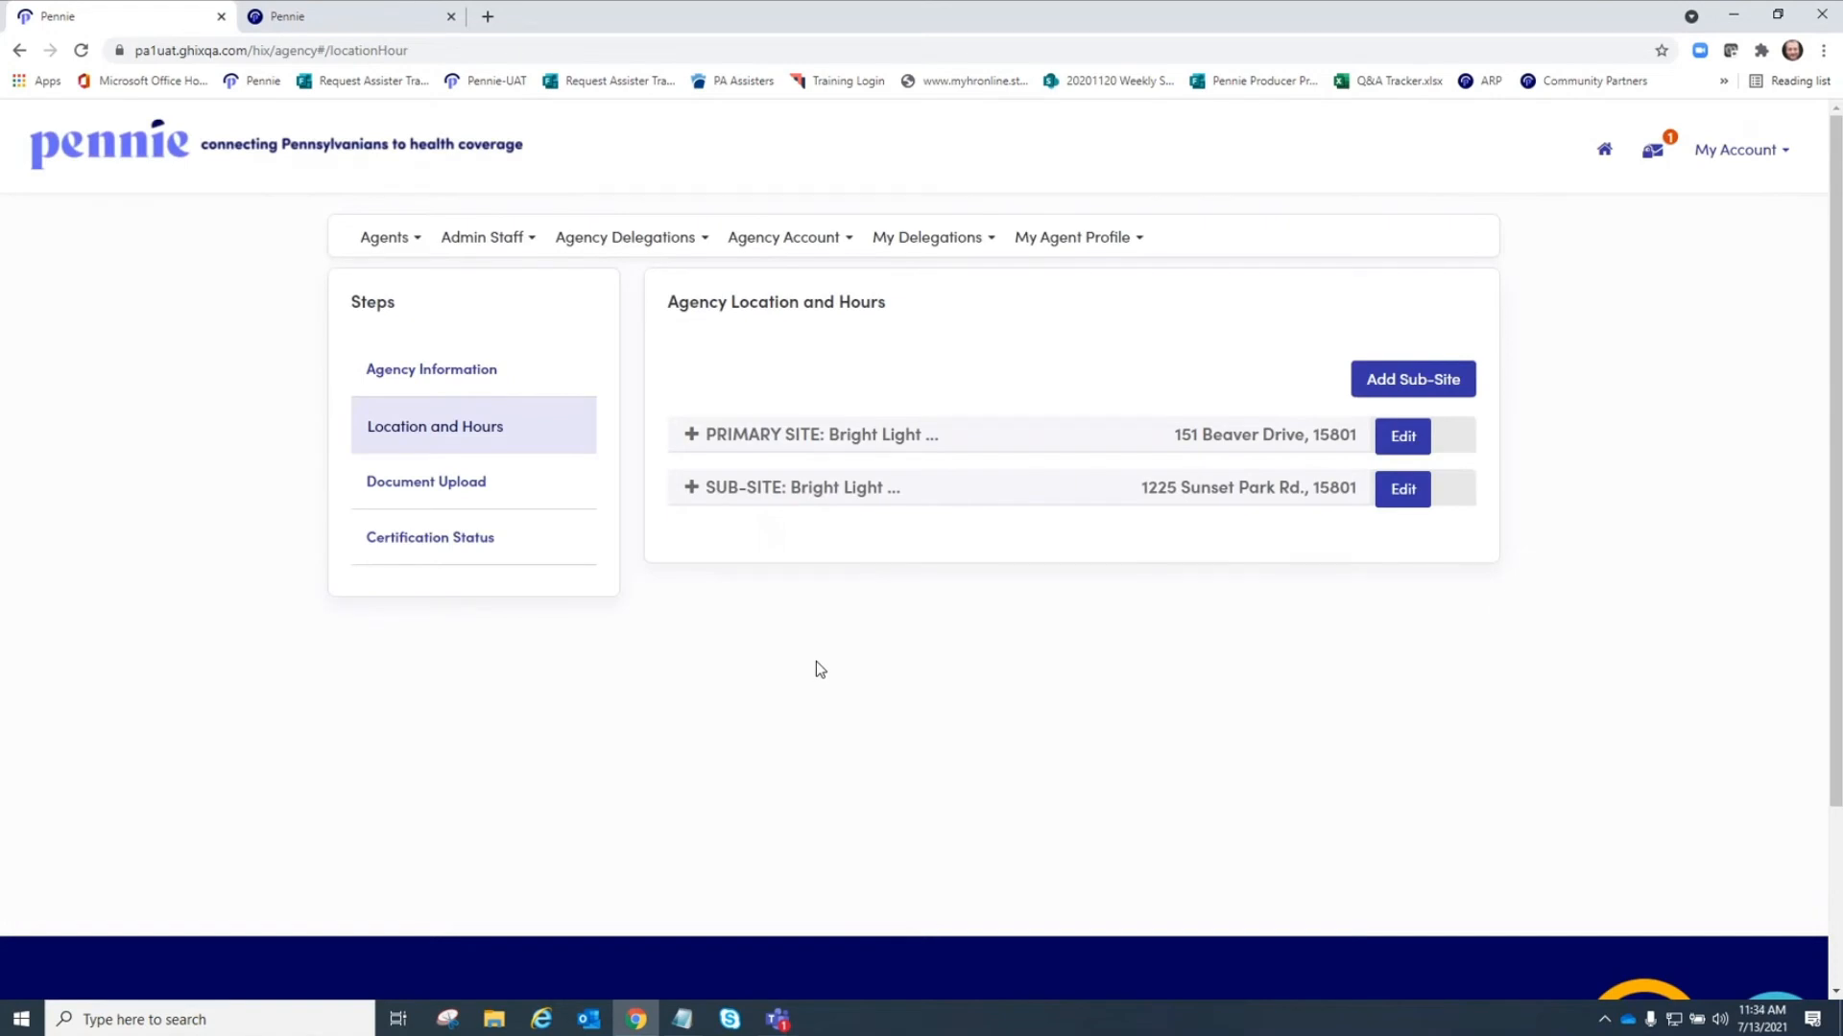
pyautogui.click(691, 435)
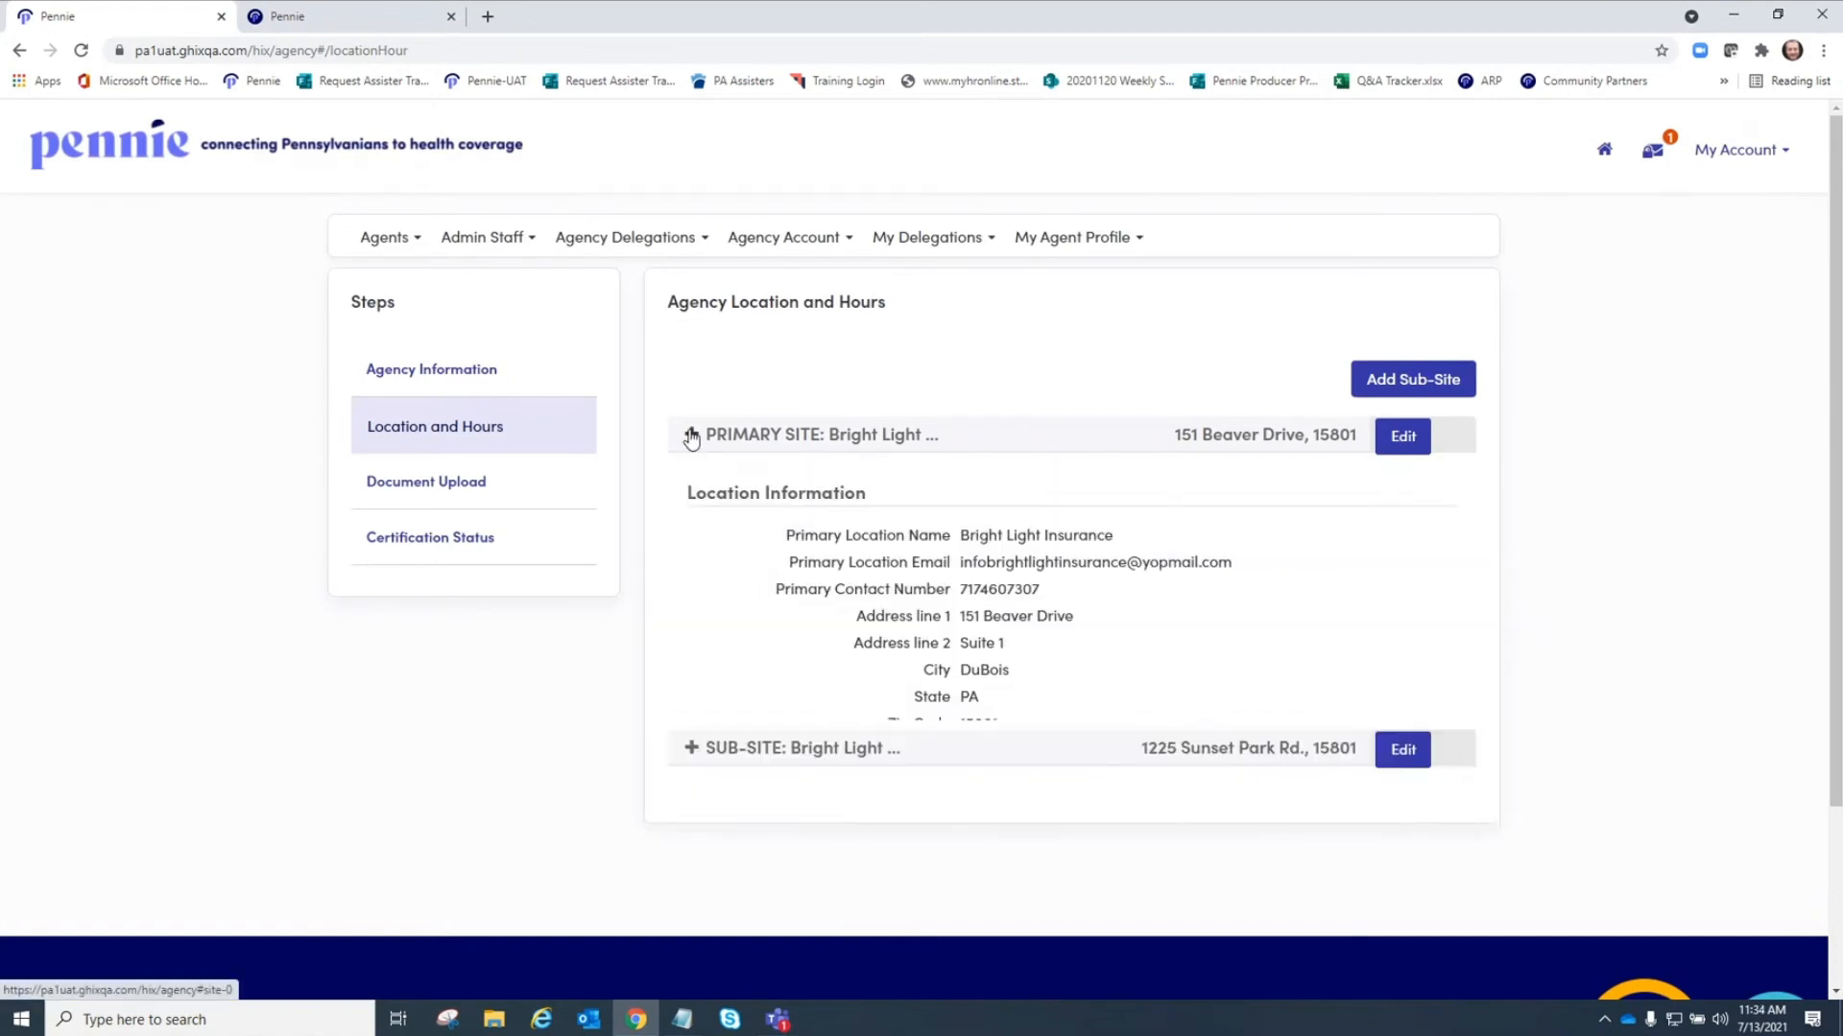
# Expand and review the sub-site's location details and hours of operation.
pyautogui.scroll(-3, 1048, 749)
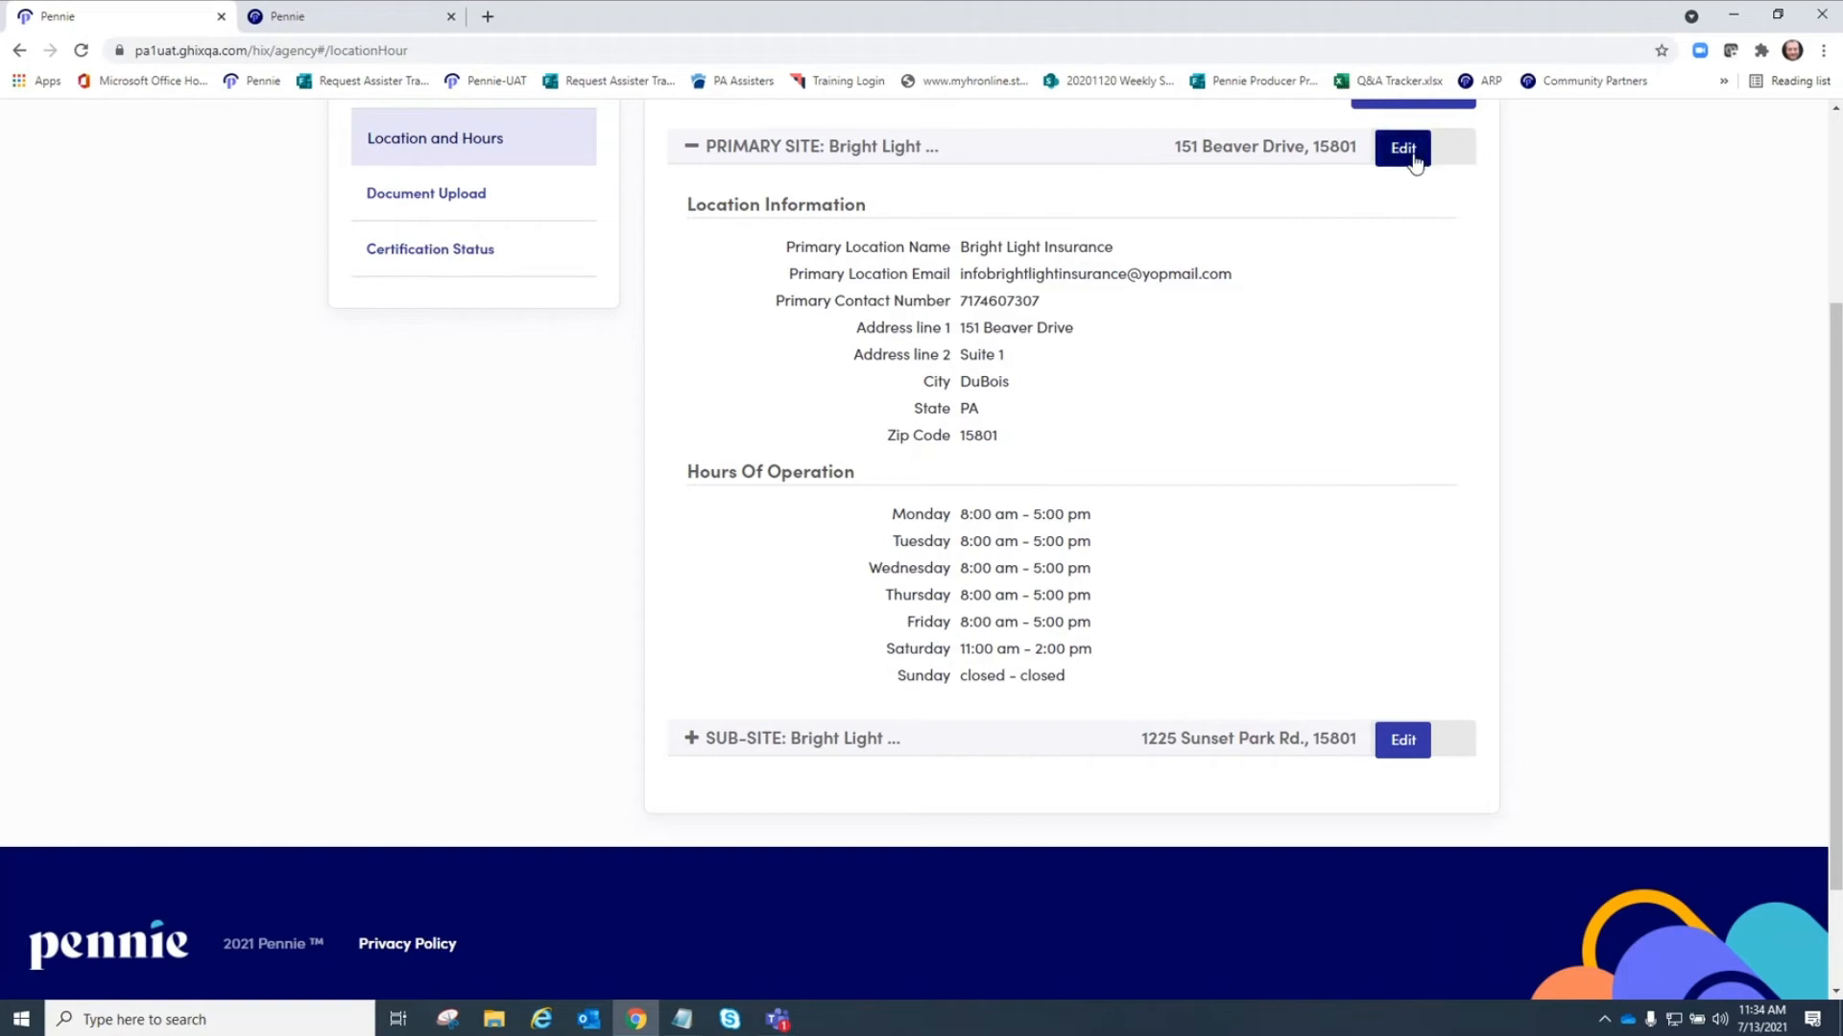
pyautogui.scroll(2, 1389, 330)
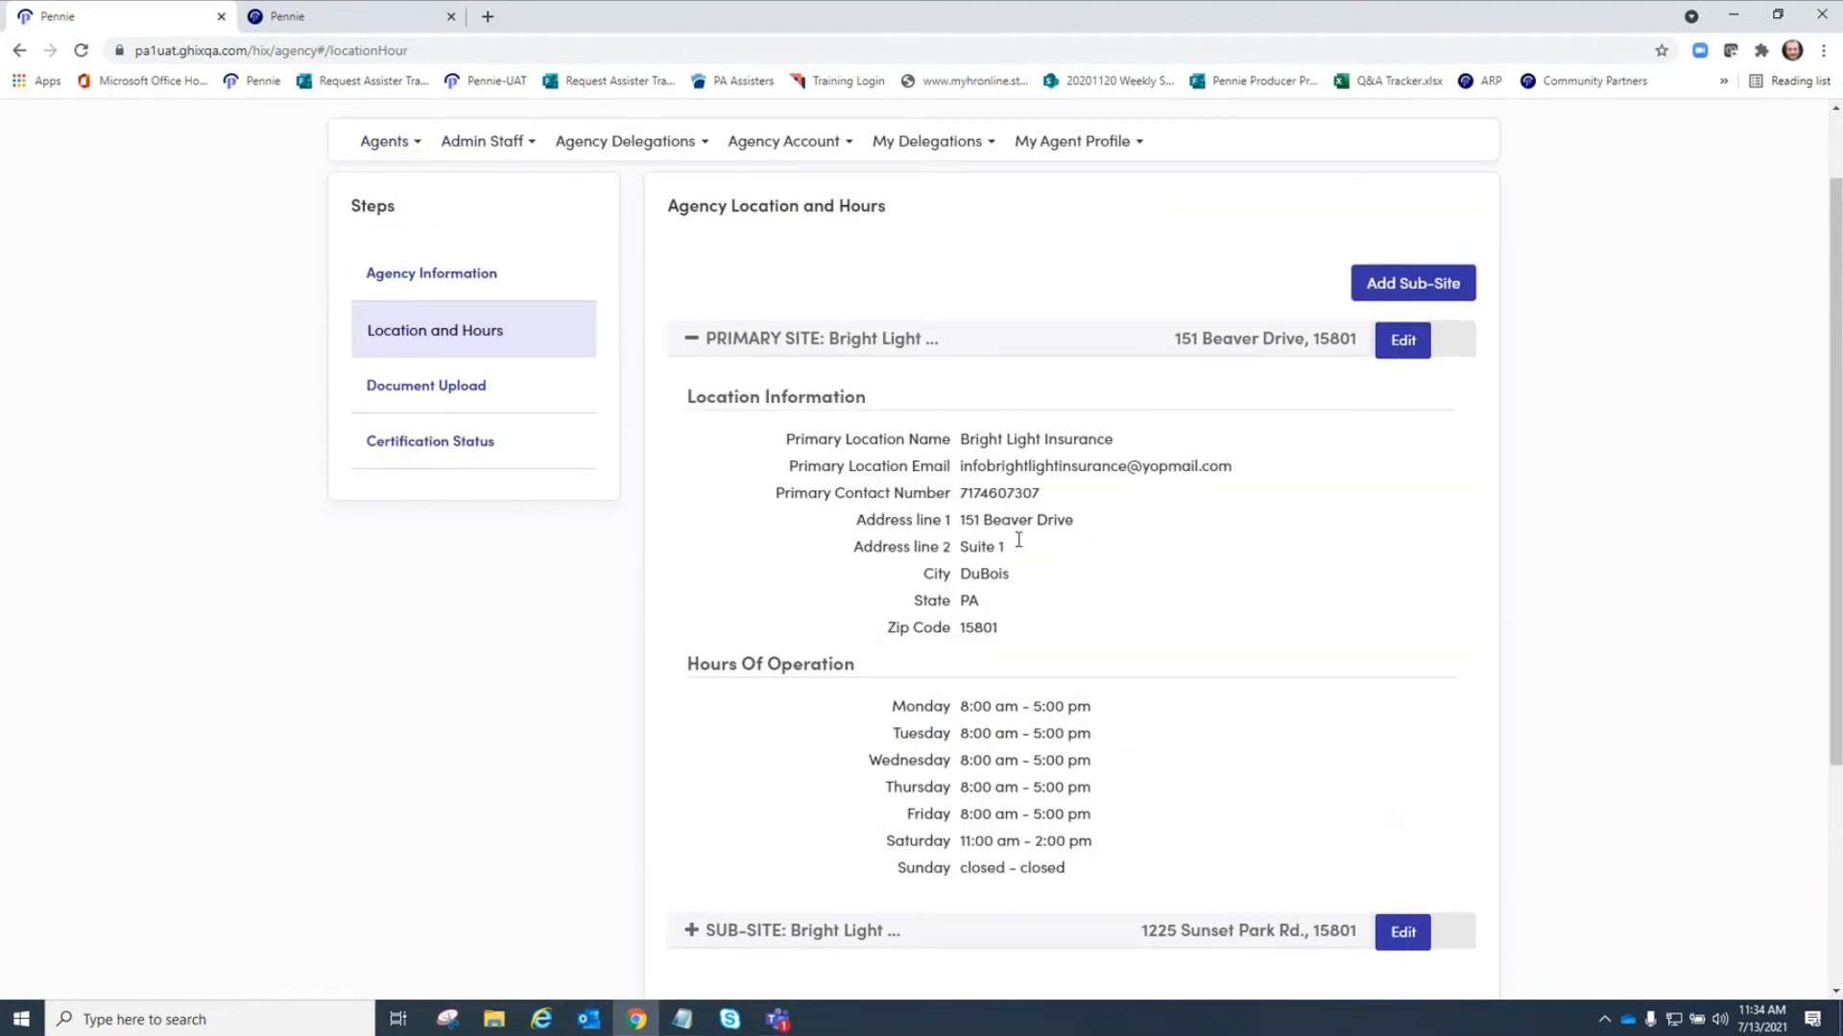
pyautogui.scroll(-2, 1288, 614)
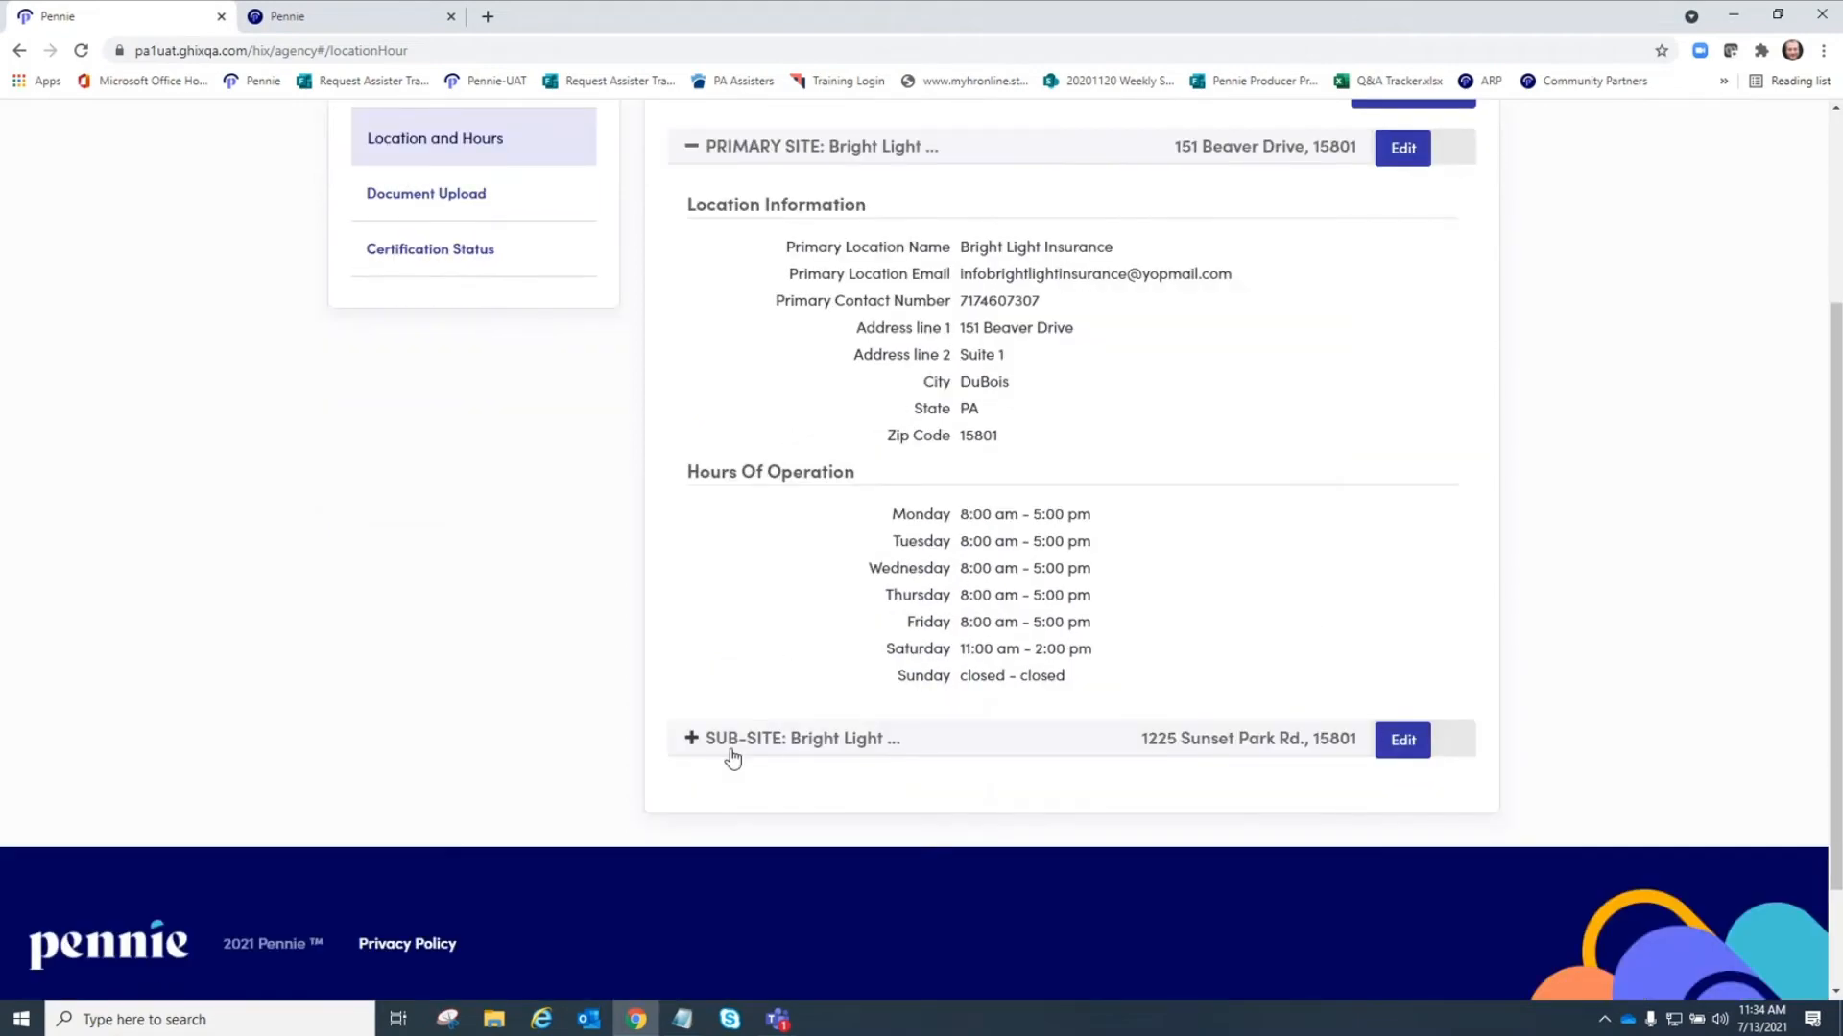
pyautogui.click(691, 738)
pyautogui.scroll(-2, 1103, 595)
pyautogui.scroll(-3, 1176, 573)
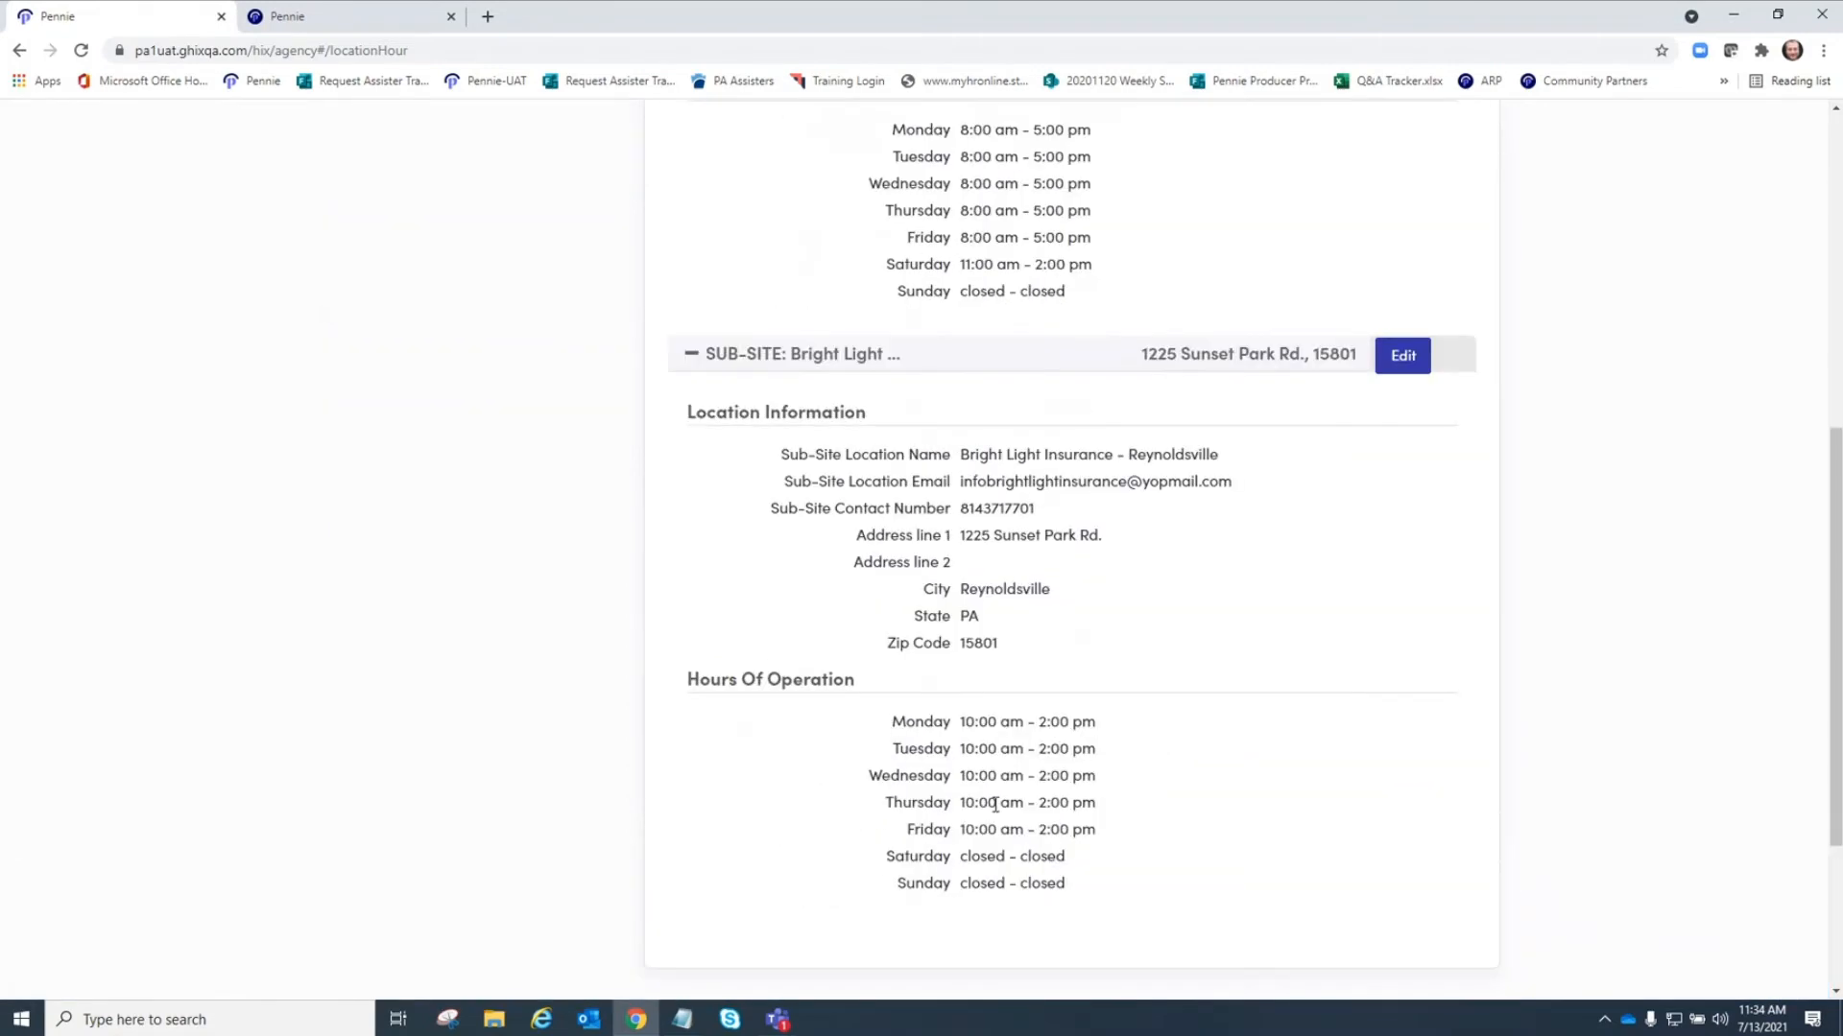
# Open the agency document upload page, then the agency certification status page.
pyautogui.scroll(7, 847, 535)
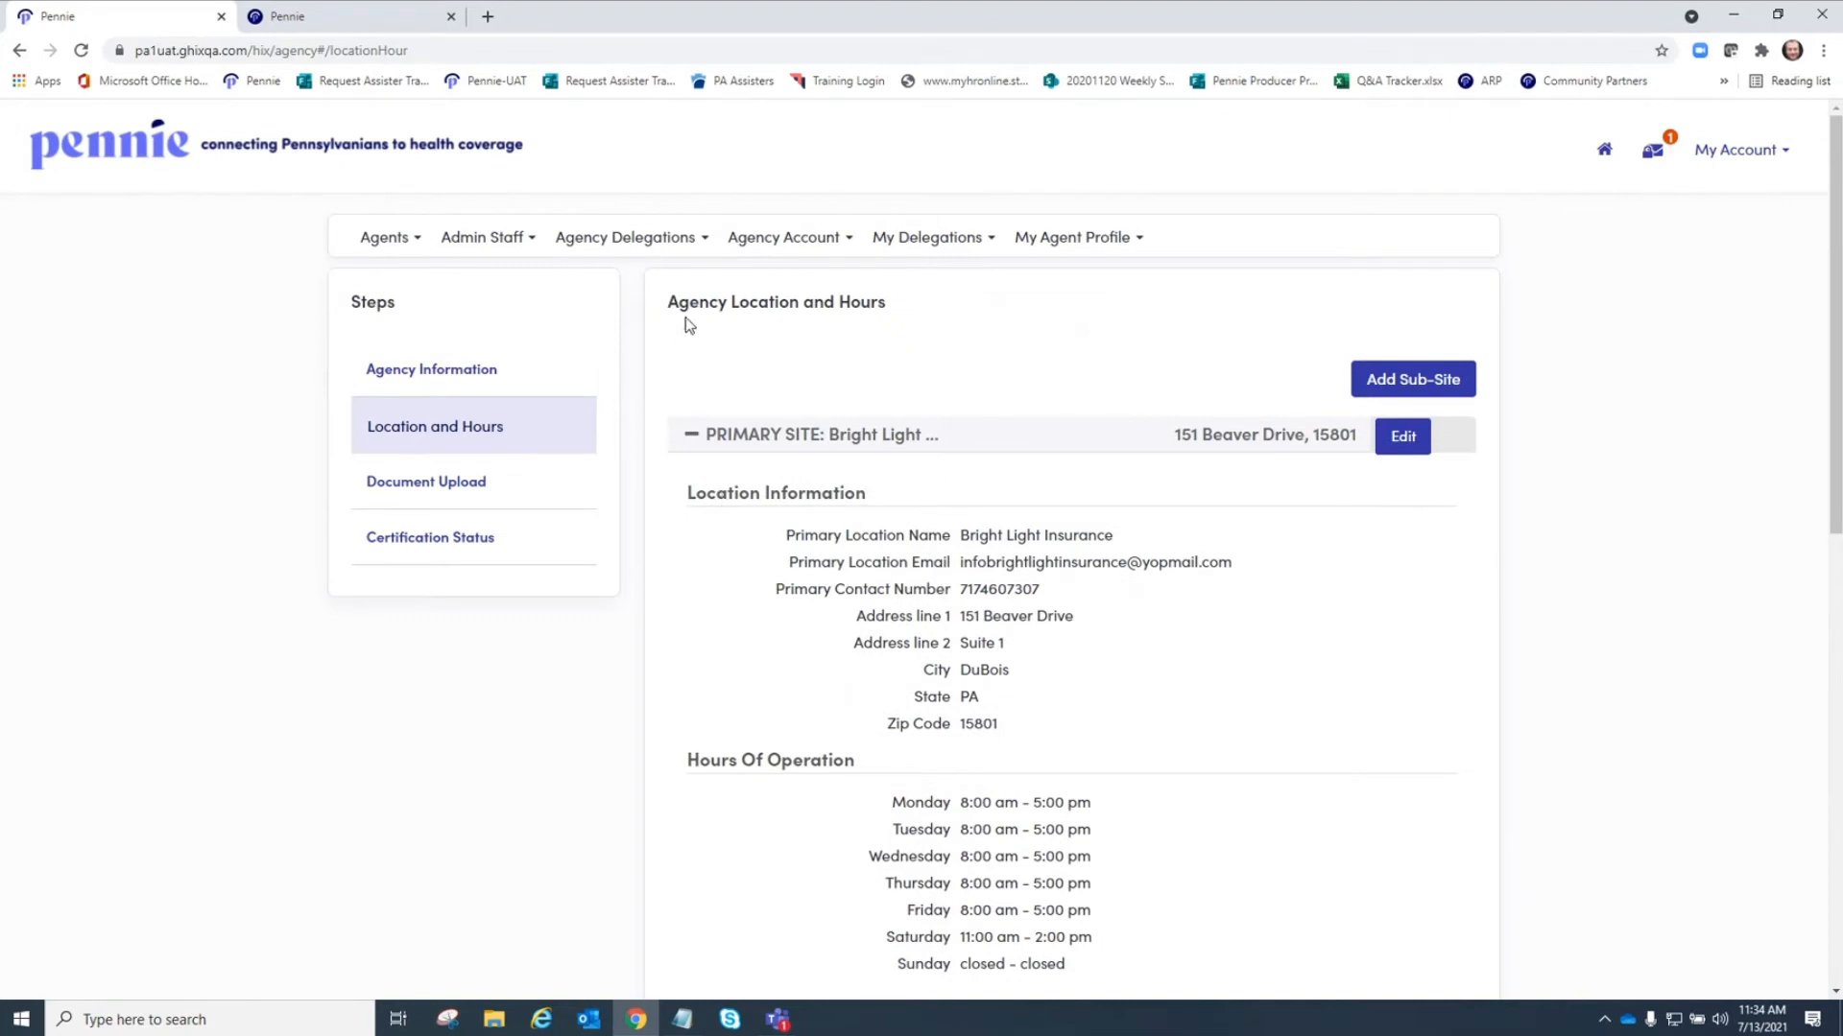
pyautogui.click(799, 246)
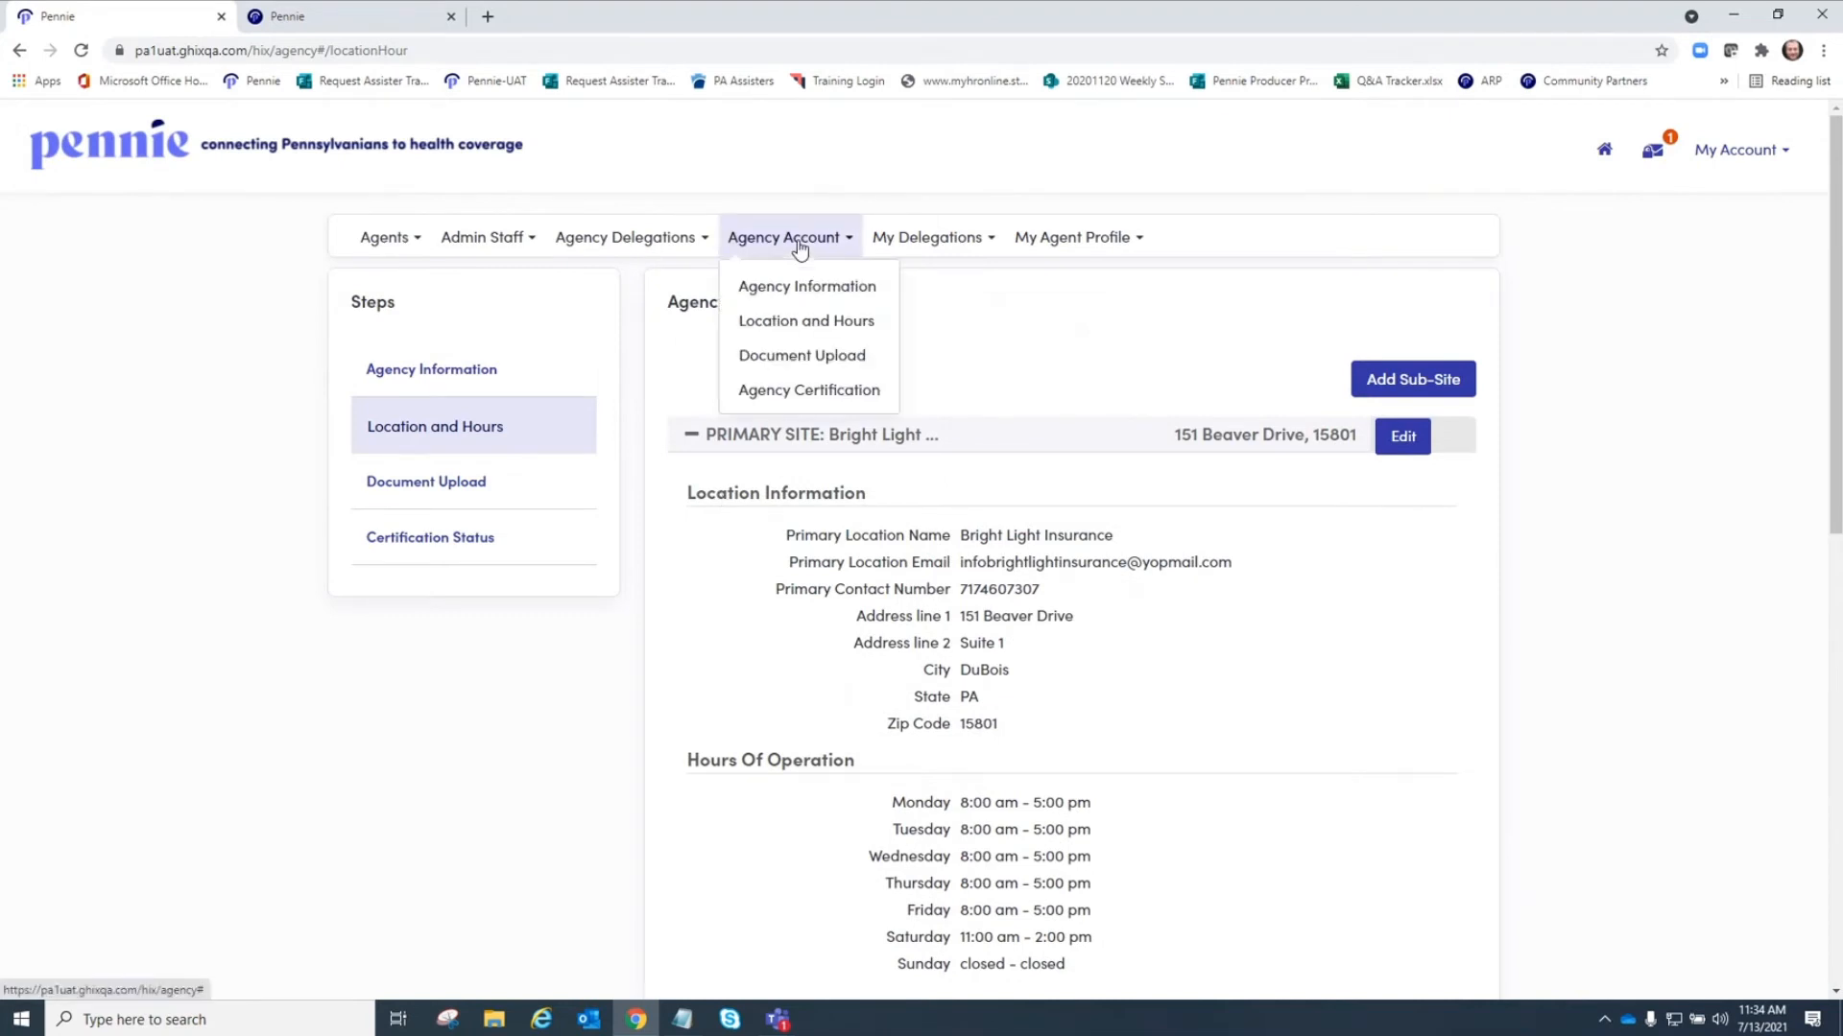
pyautogui.click(795, 357)
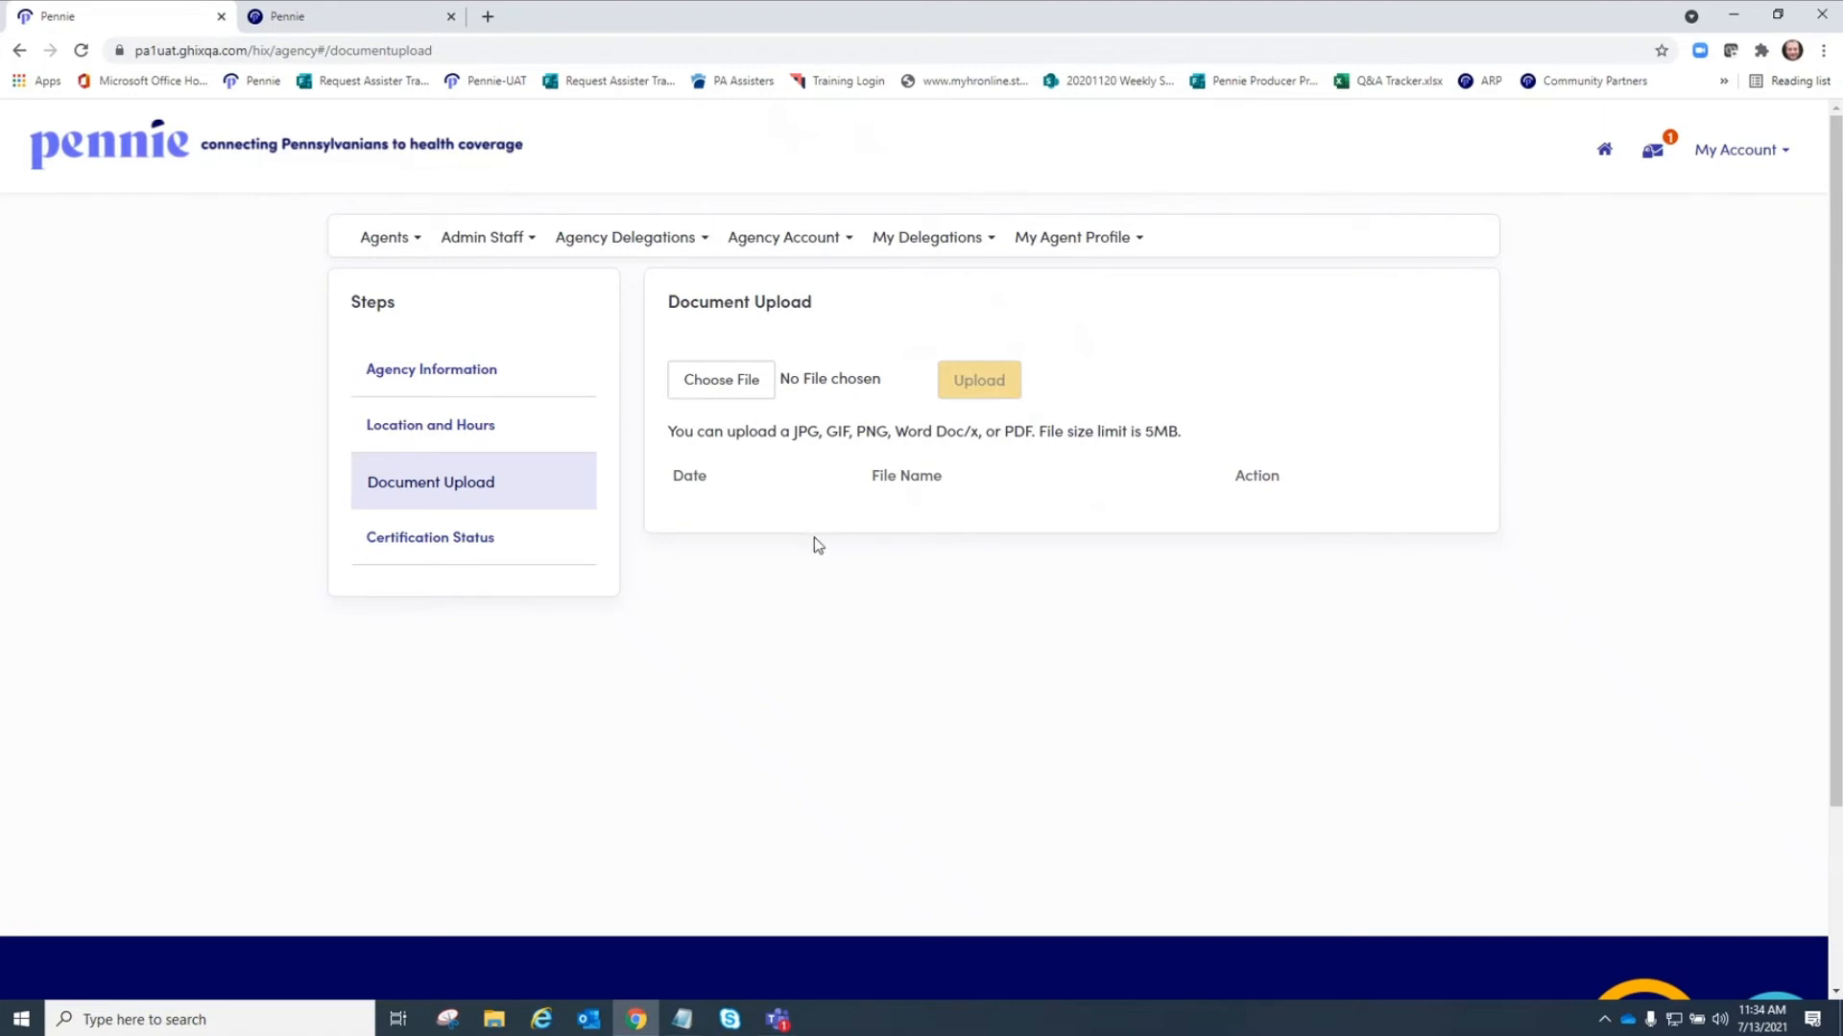
pyautogui.click(818, 239)
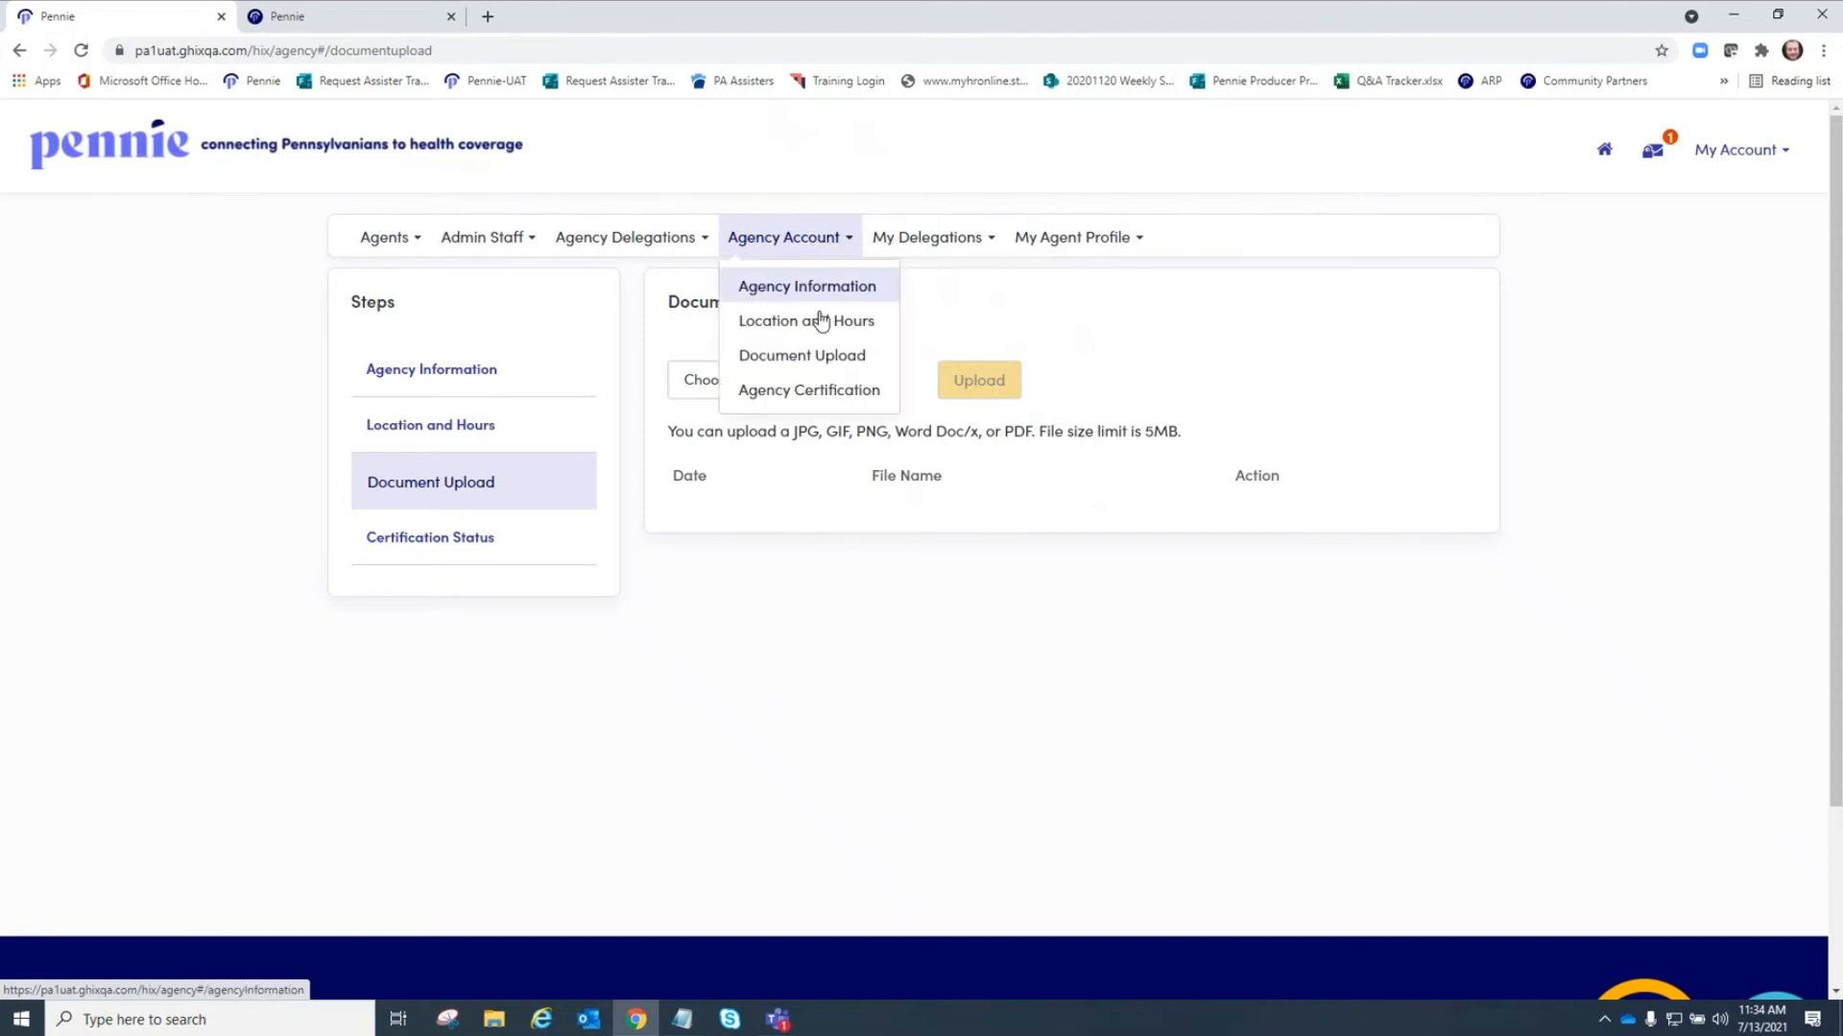
pyautogui.click(815, 391)
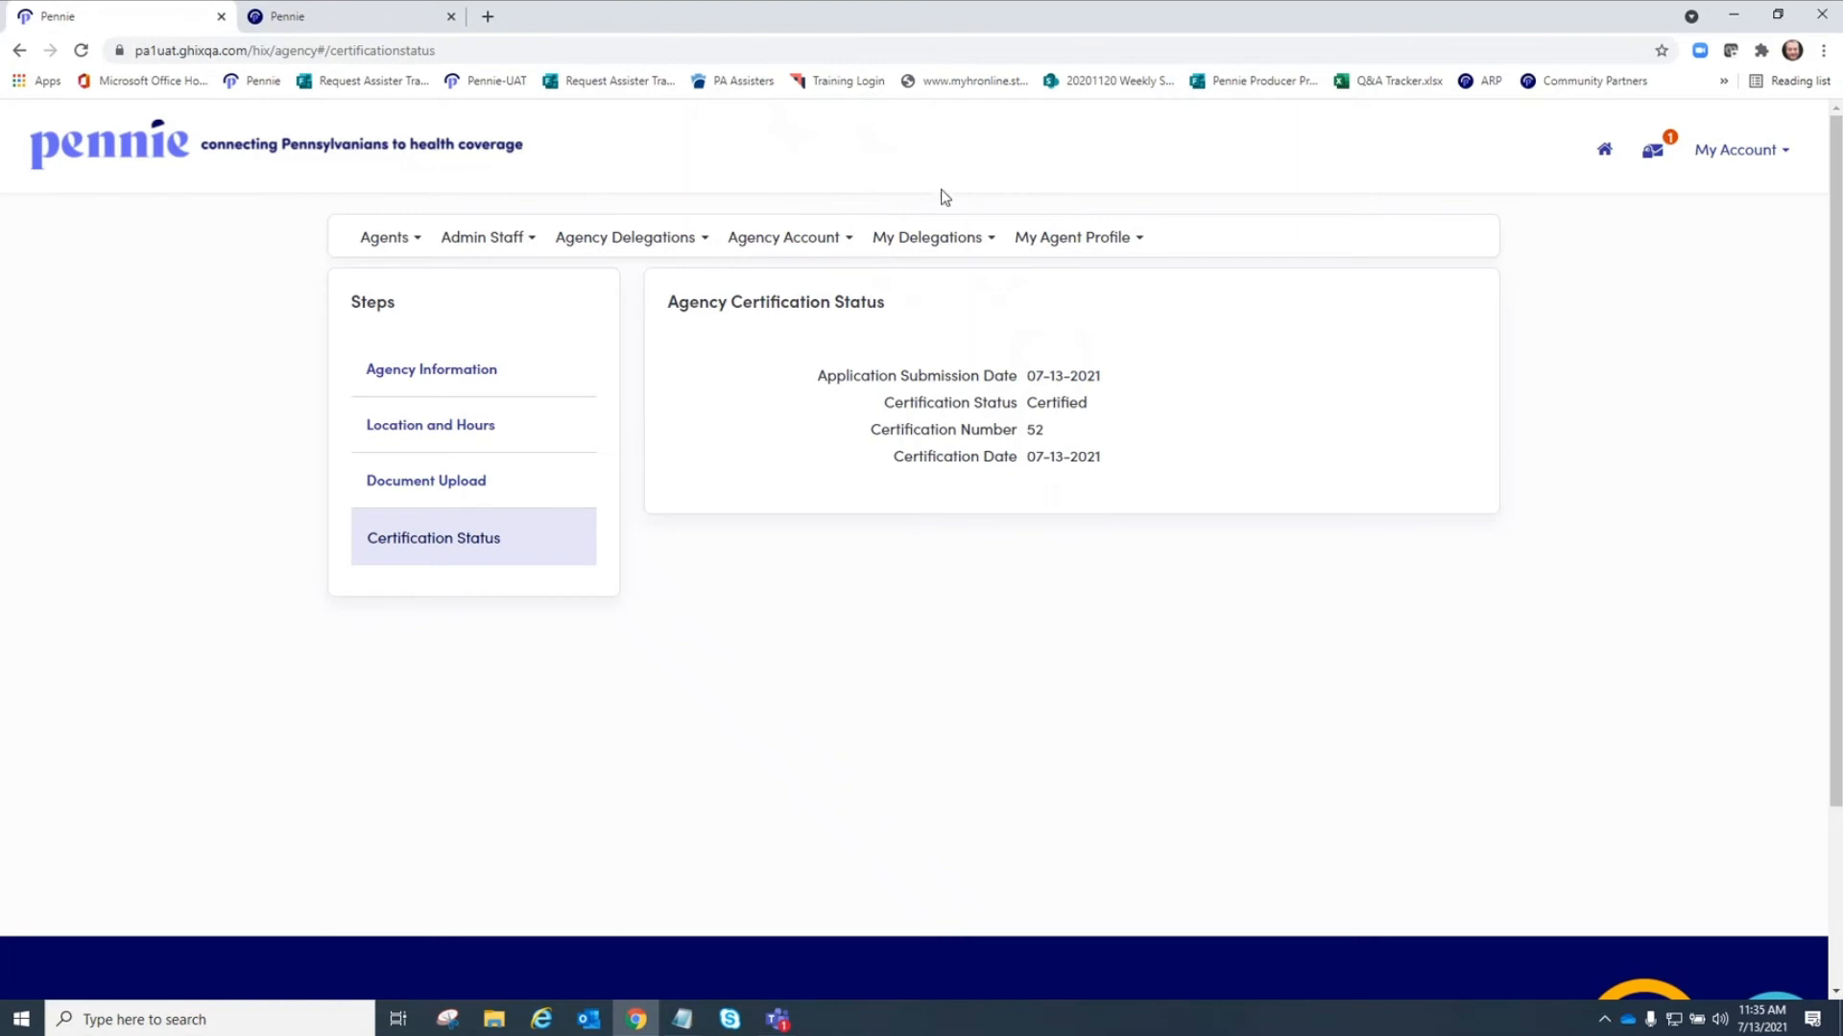
# Open your pending delegation requests and active individuals lists.
pyautogui.click(935, 247)
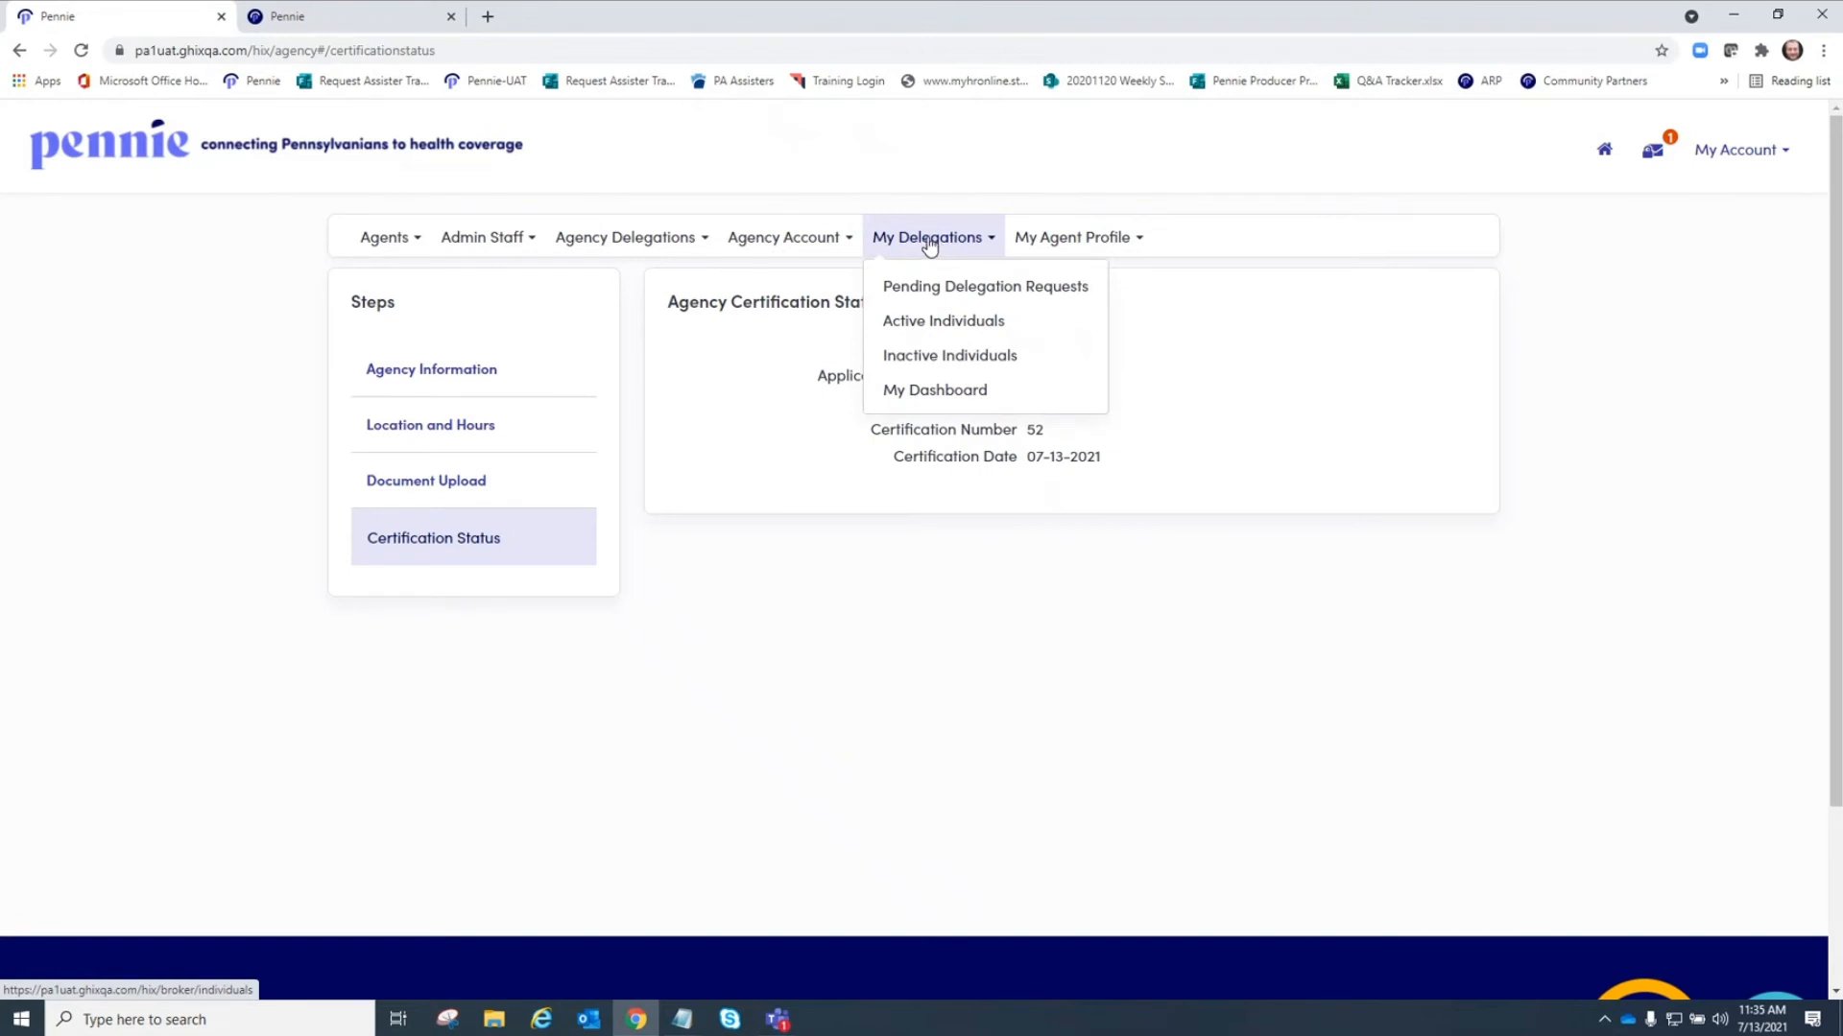
pyautogui.click(946, 290)
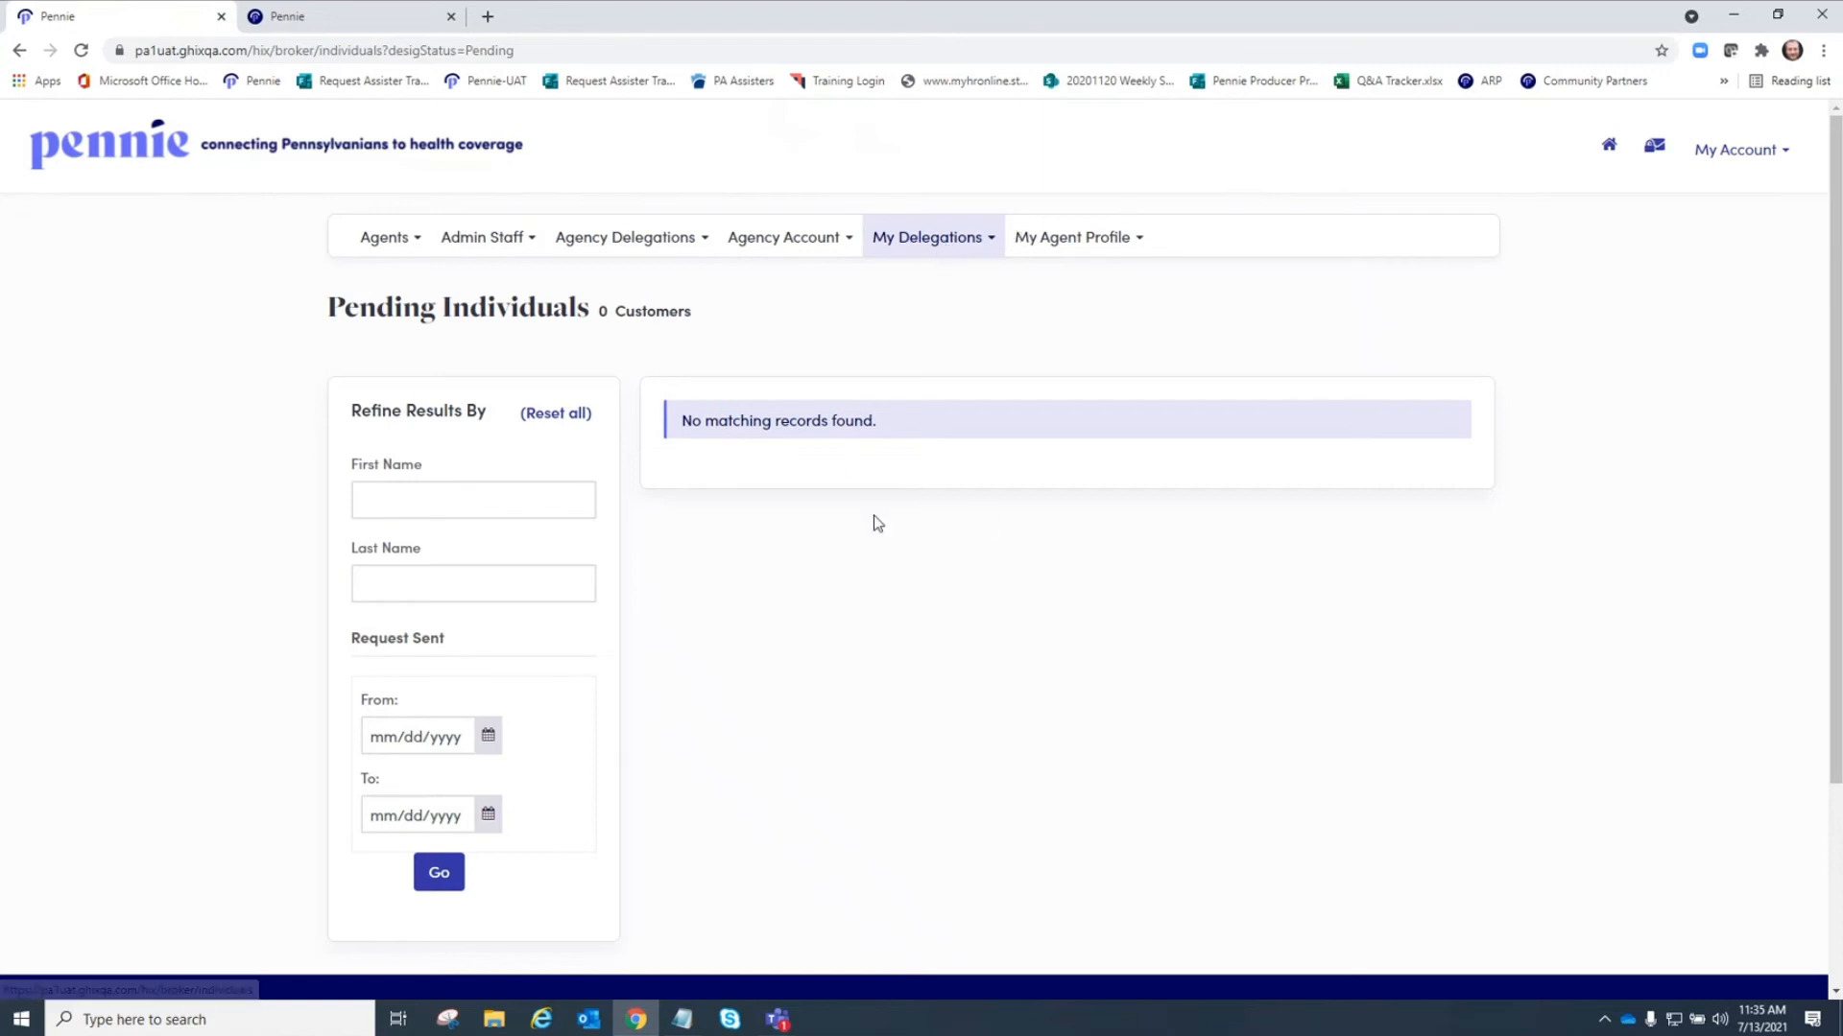
pyautogui.click(936, 247)
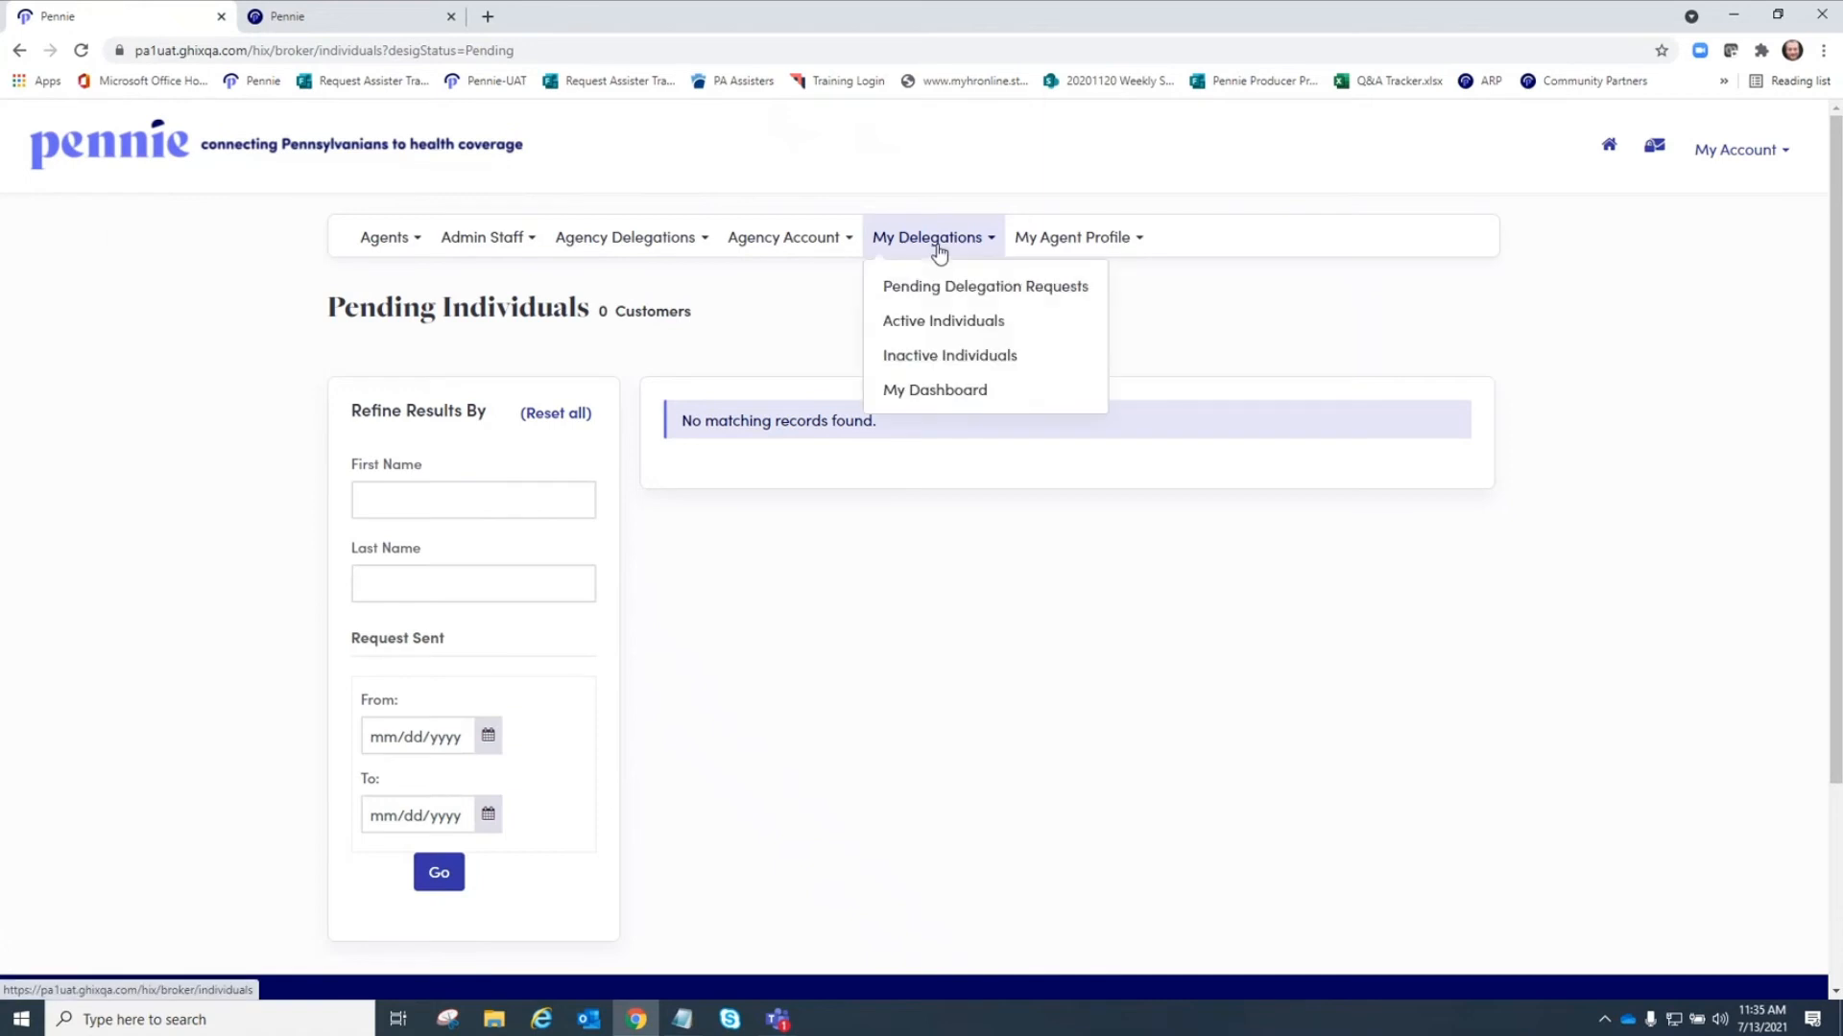
pyautogui.click(933, 325)
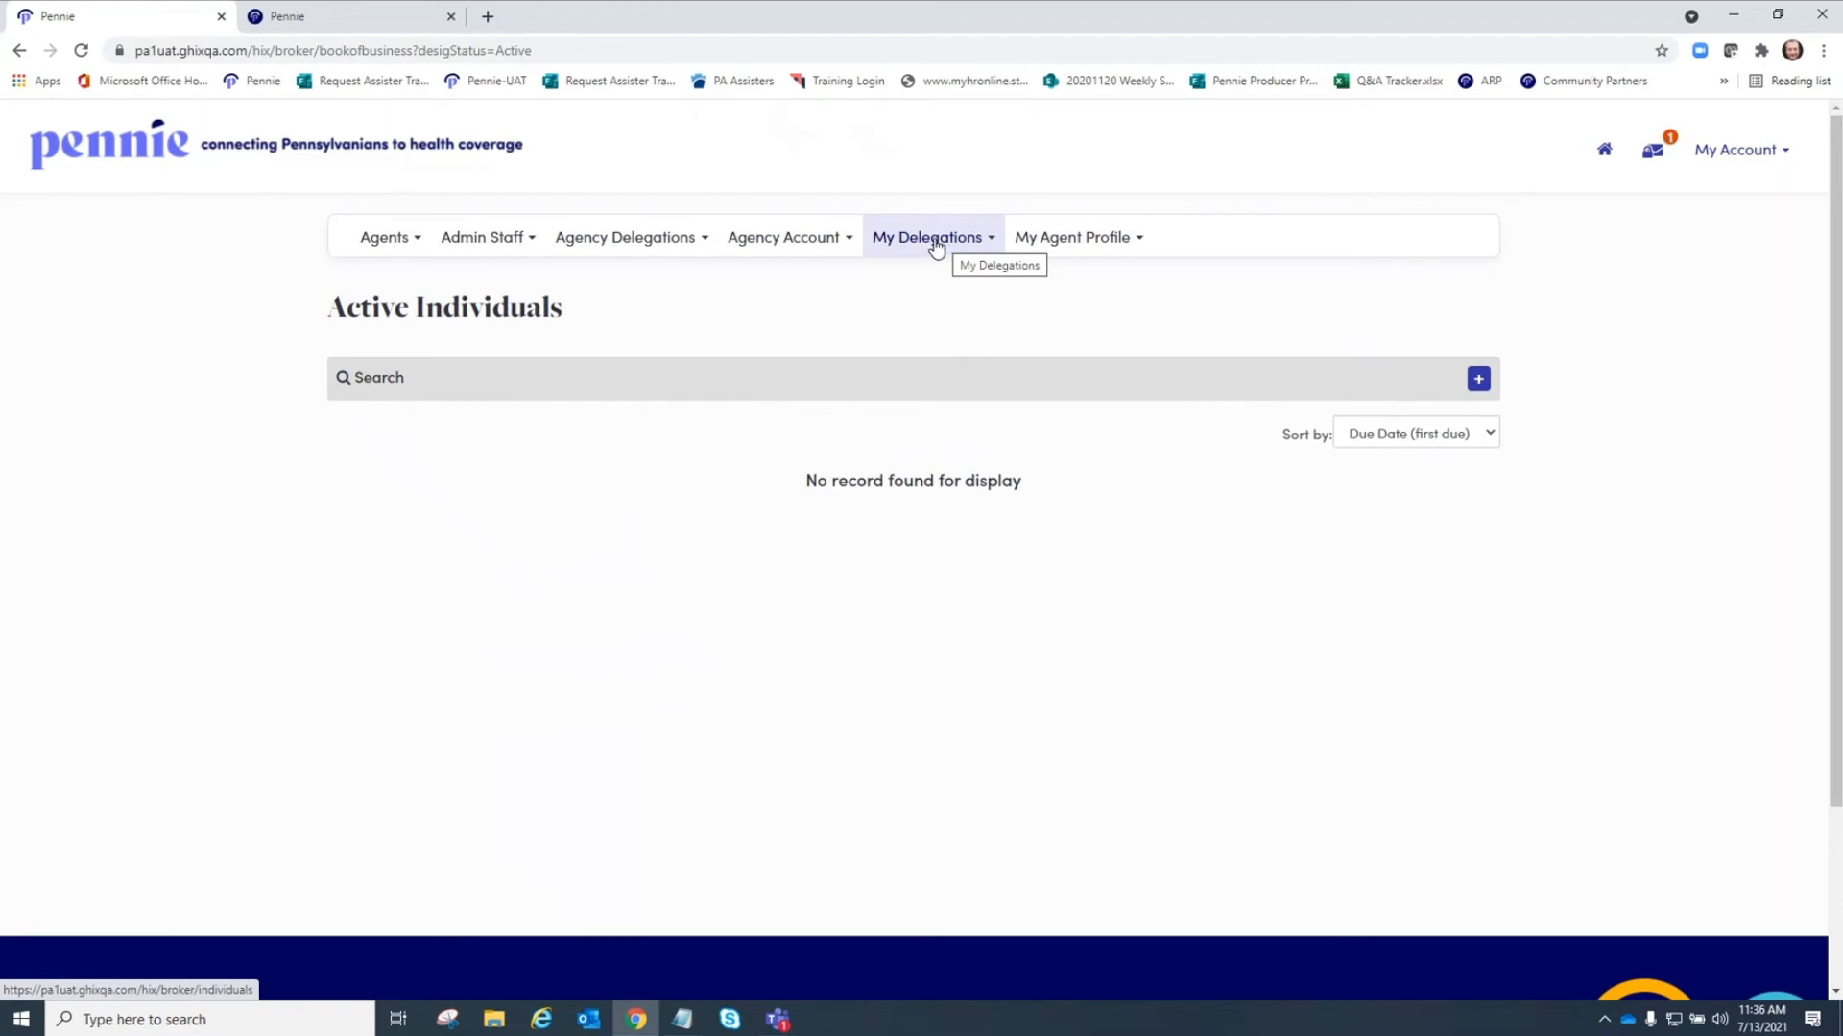
# Open your inactive individuals list and then your delegation dashboard.
pyautogui.click(936, 247)
pyautogui.click(937, 357)
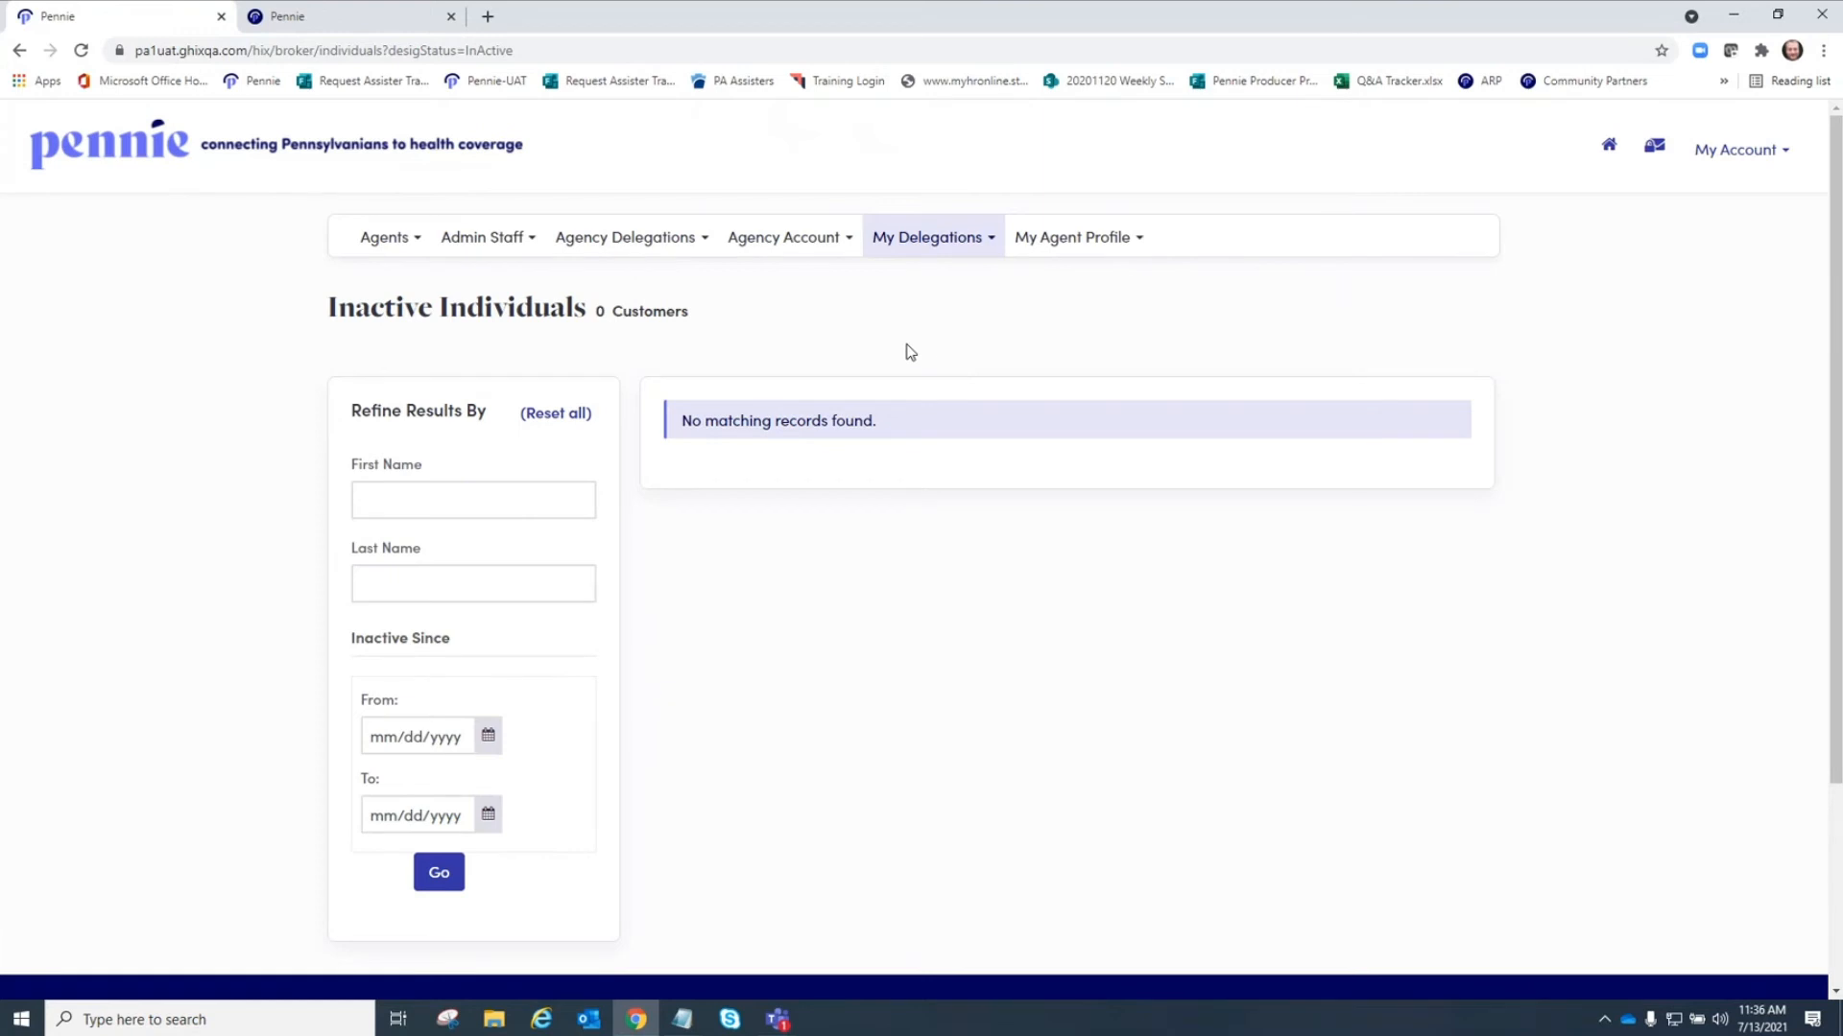
pyautogui.click(940, 245)
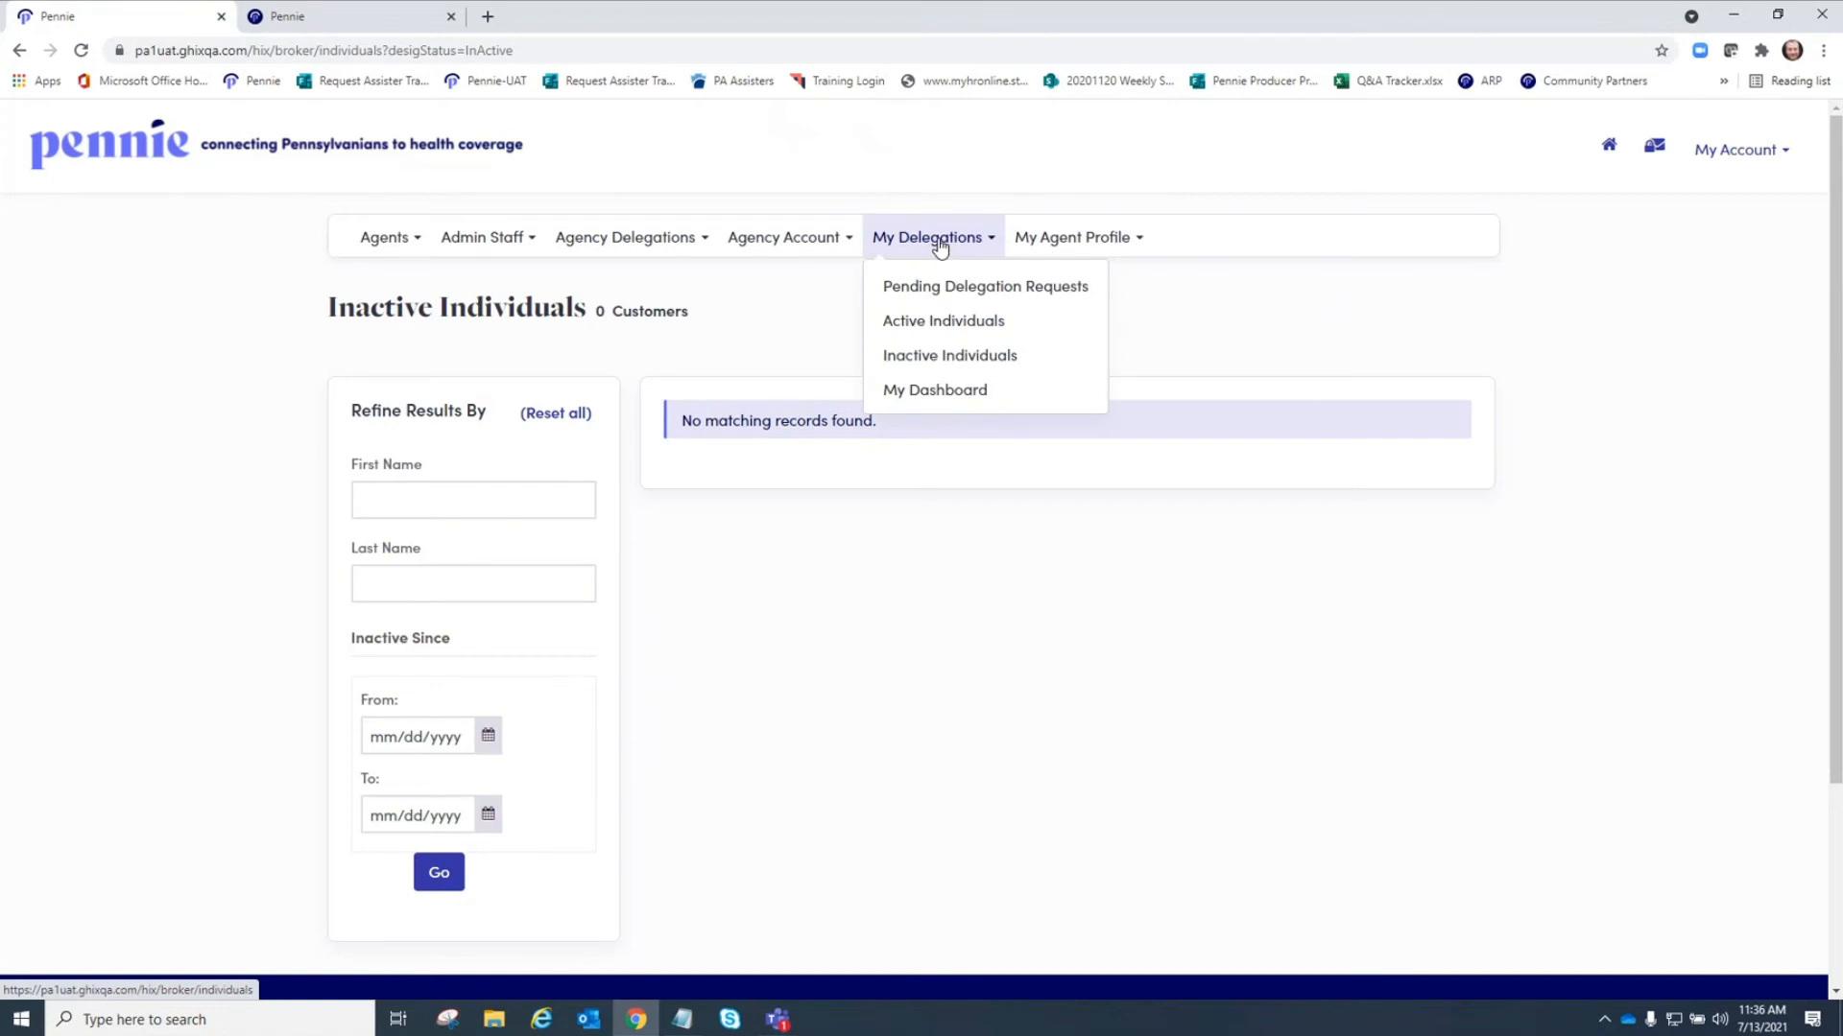
pyautogui.click(958, 399)
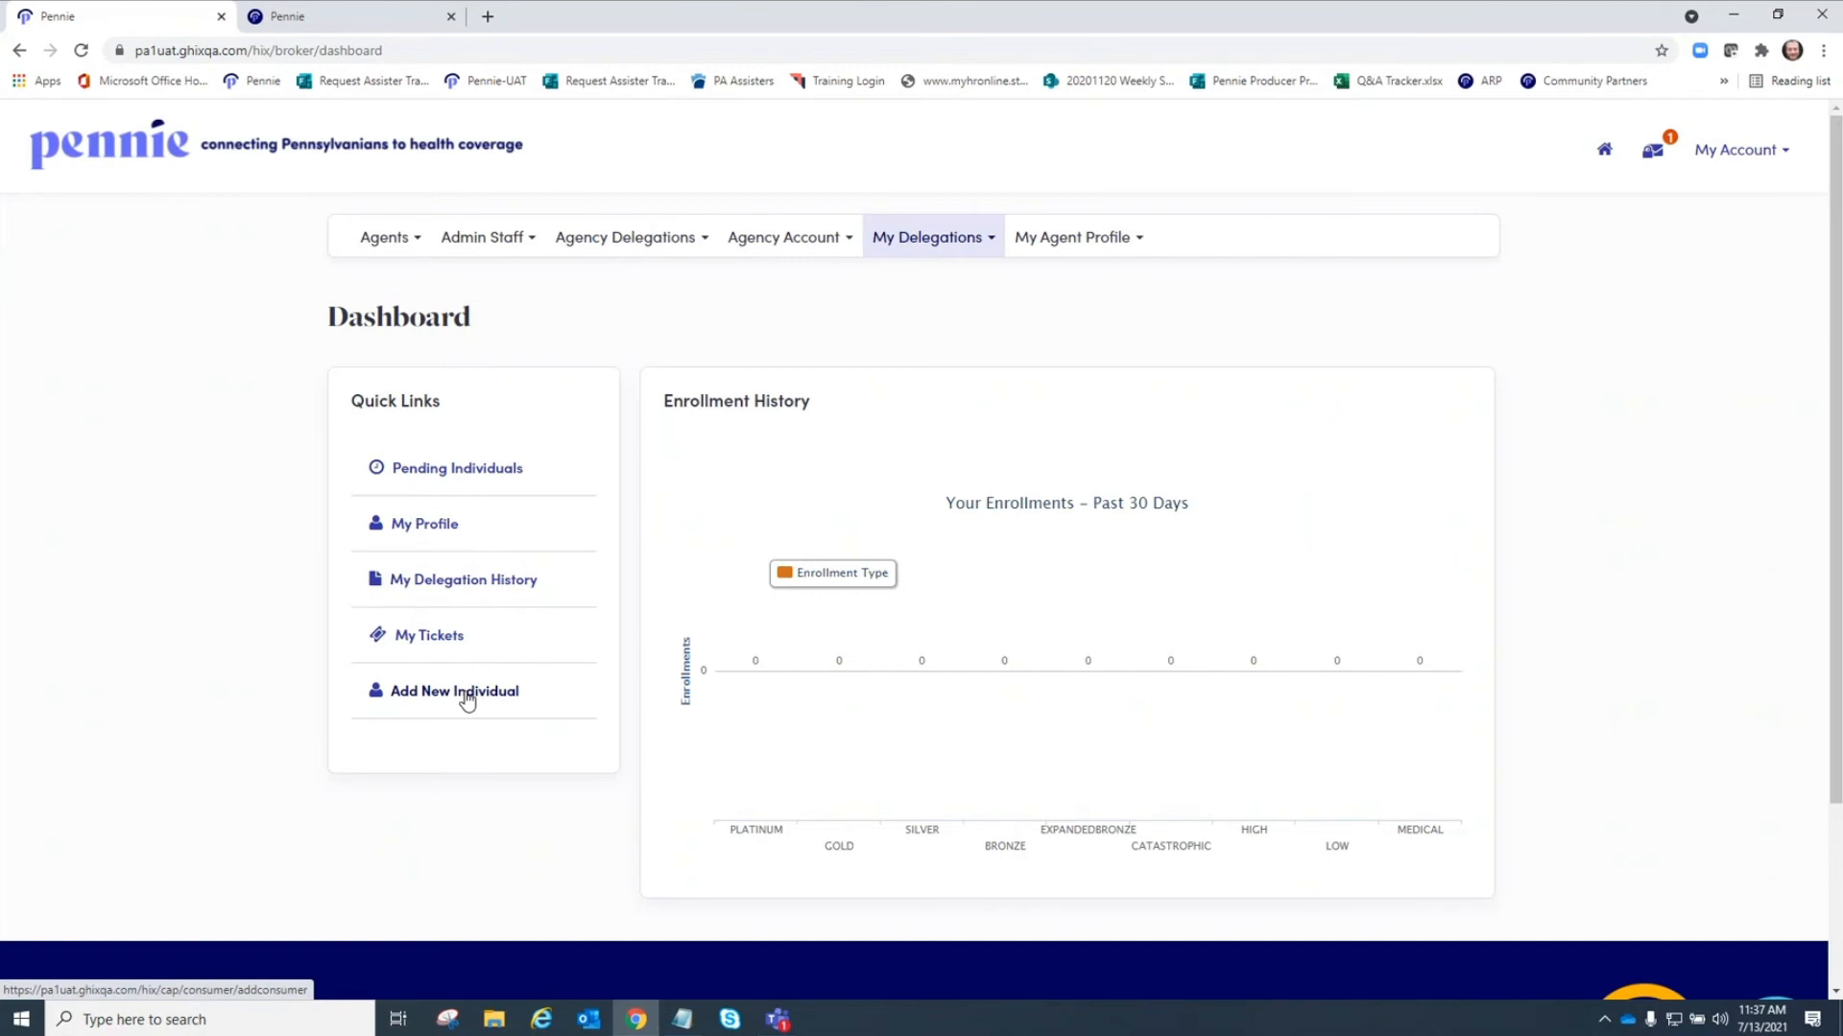
# Start adding a new individual from the dashboard and enter the customer's first and last name.
pyautogui.click(467, 700)
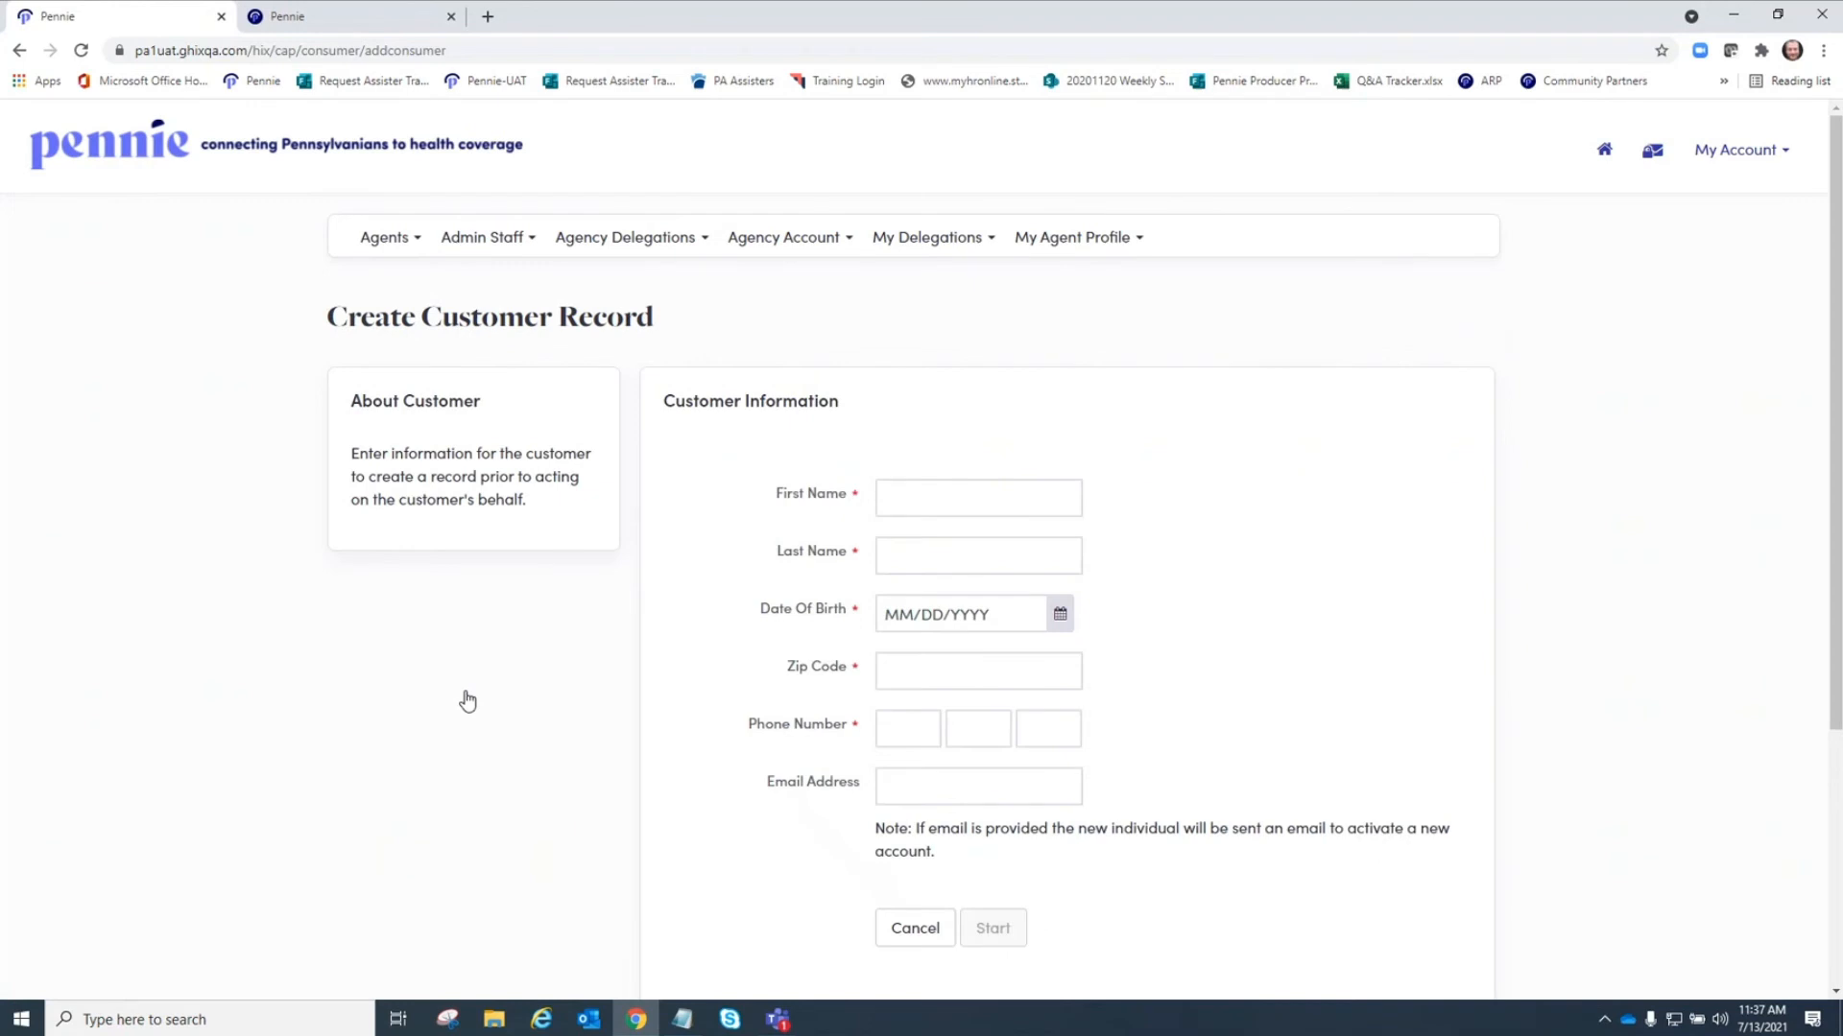
pyautogui.scroll(-1, 532, 702)
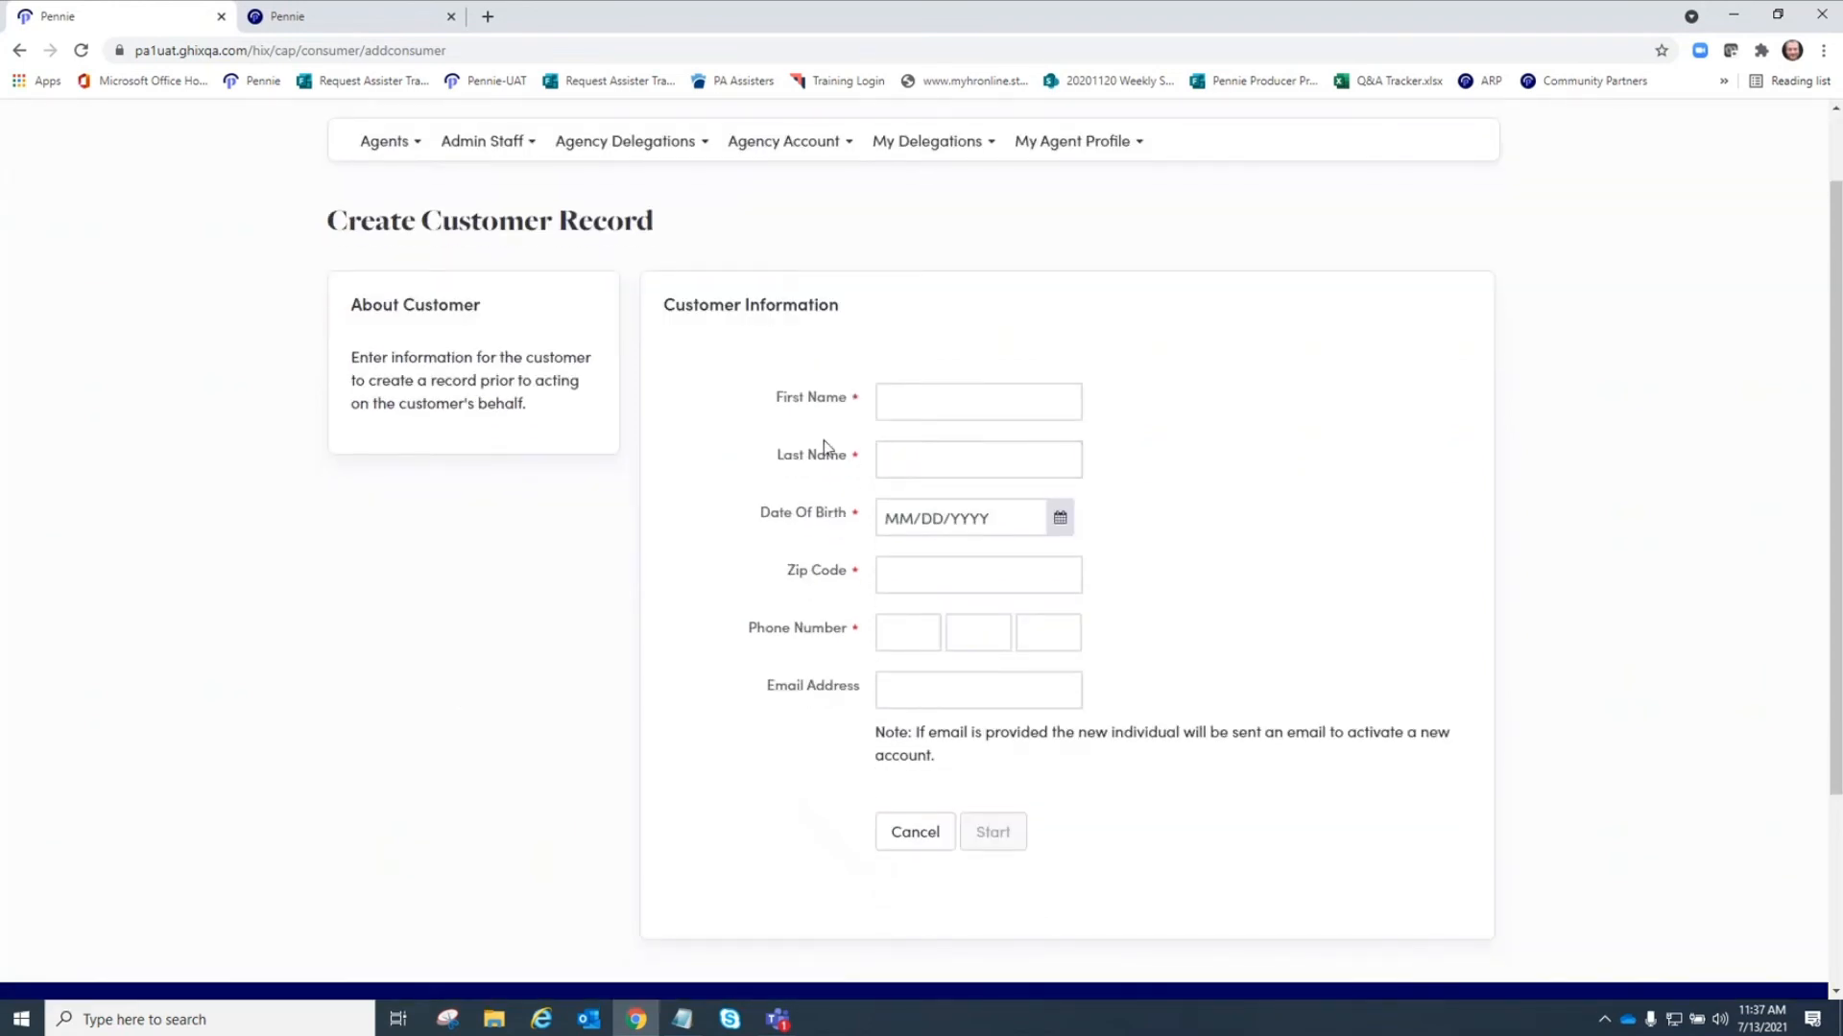
pyautogui.click(956, 398)
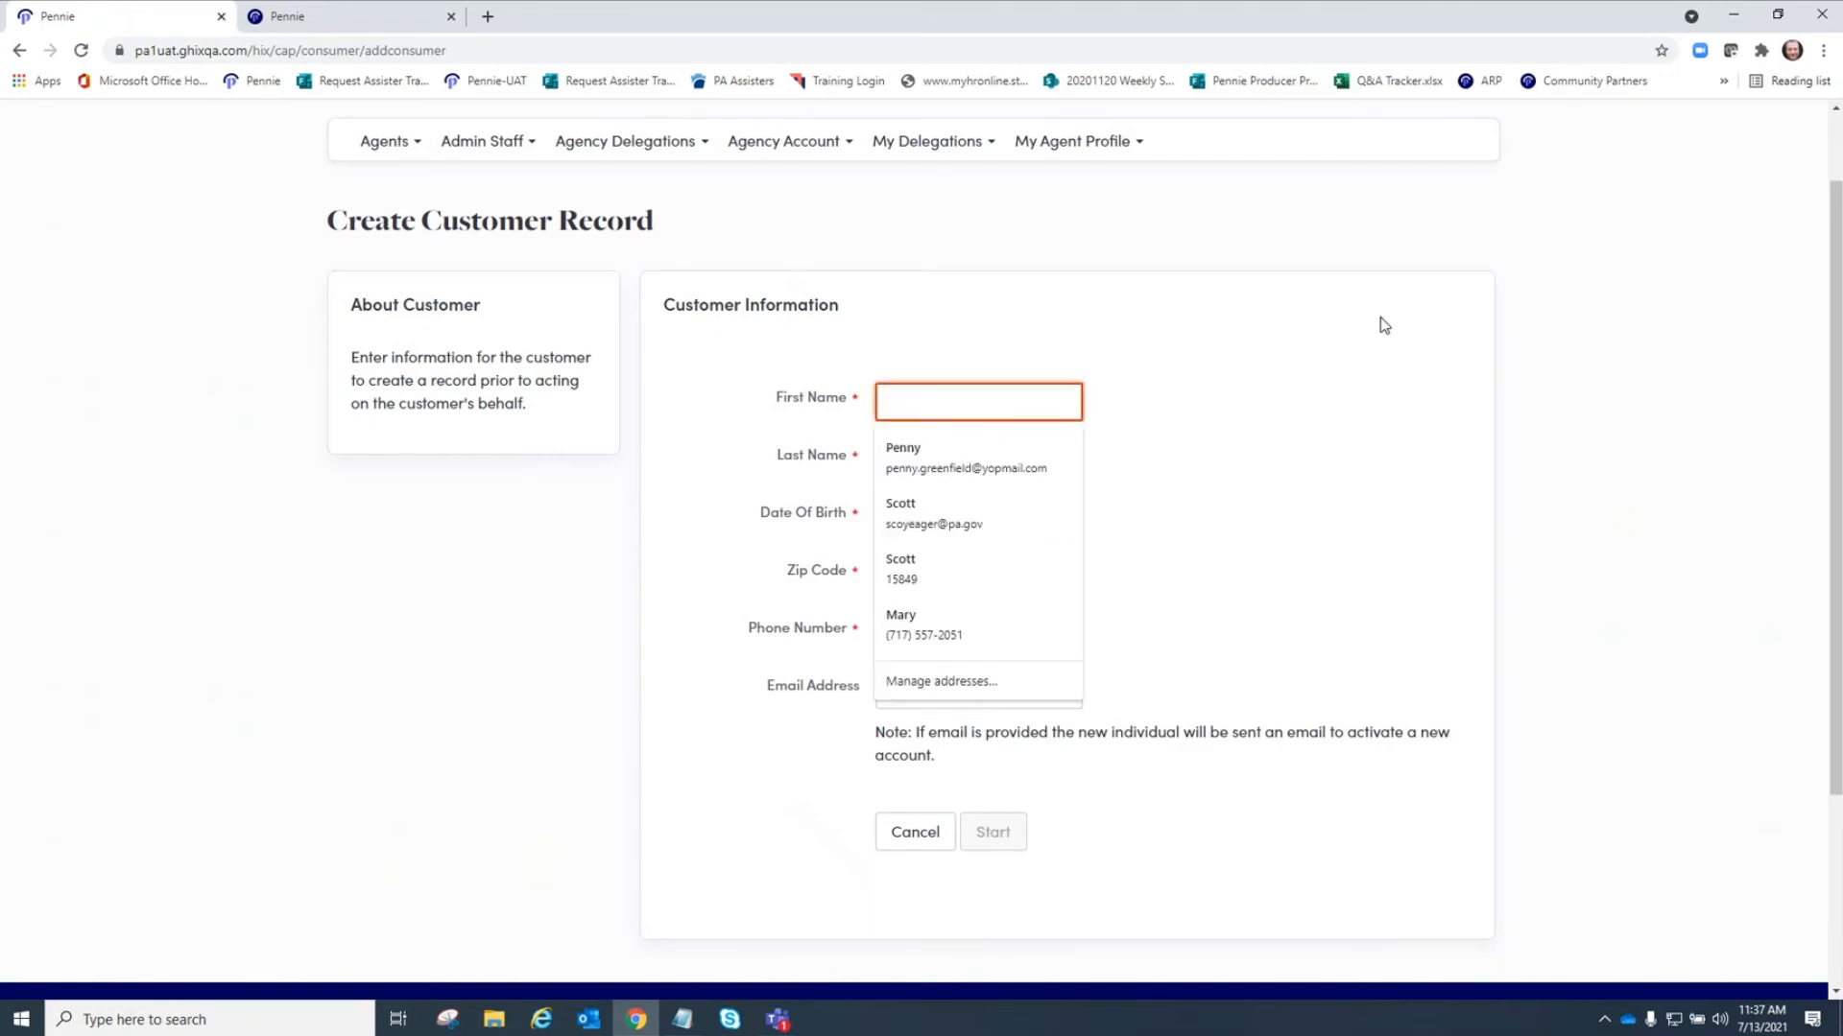
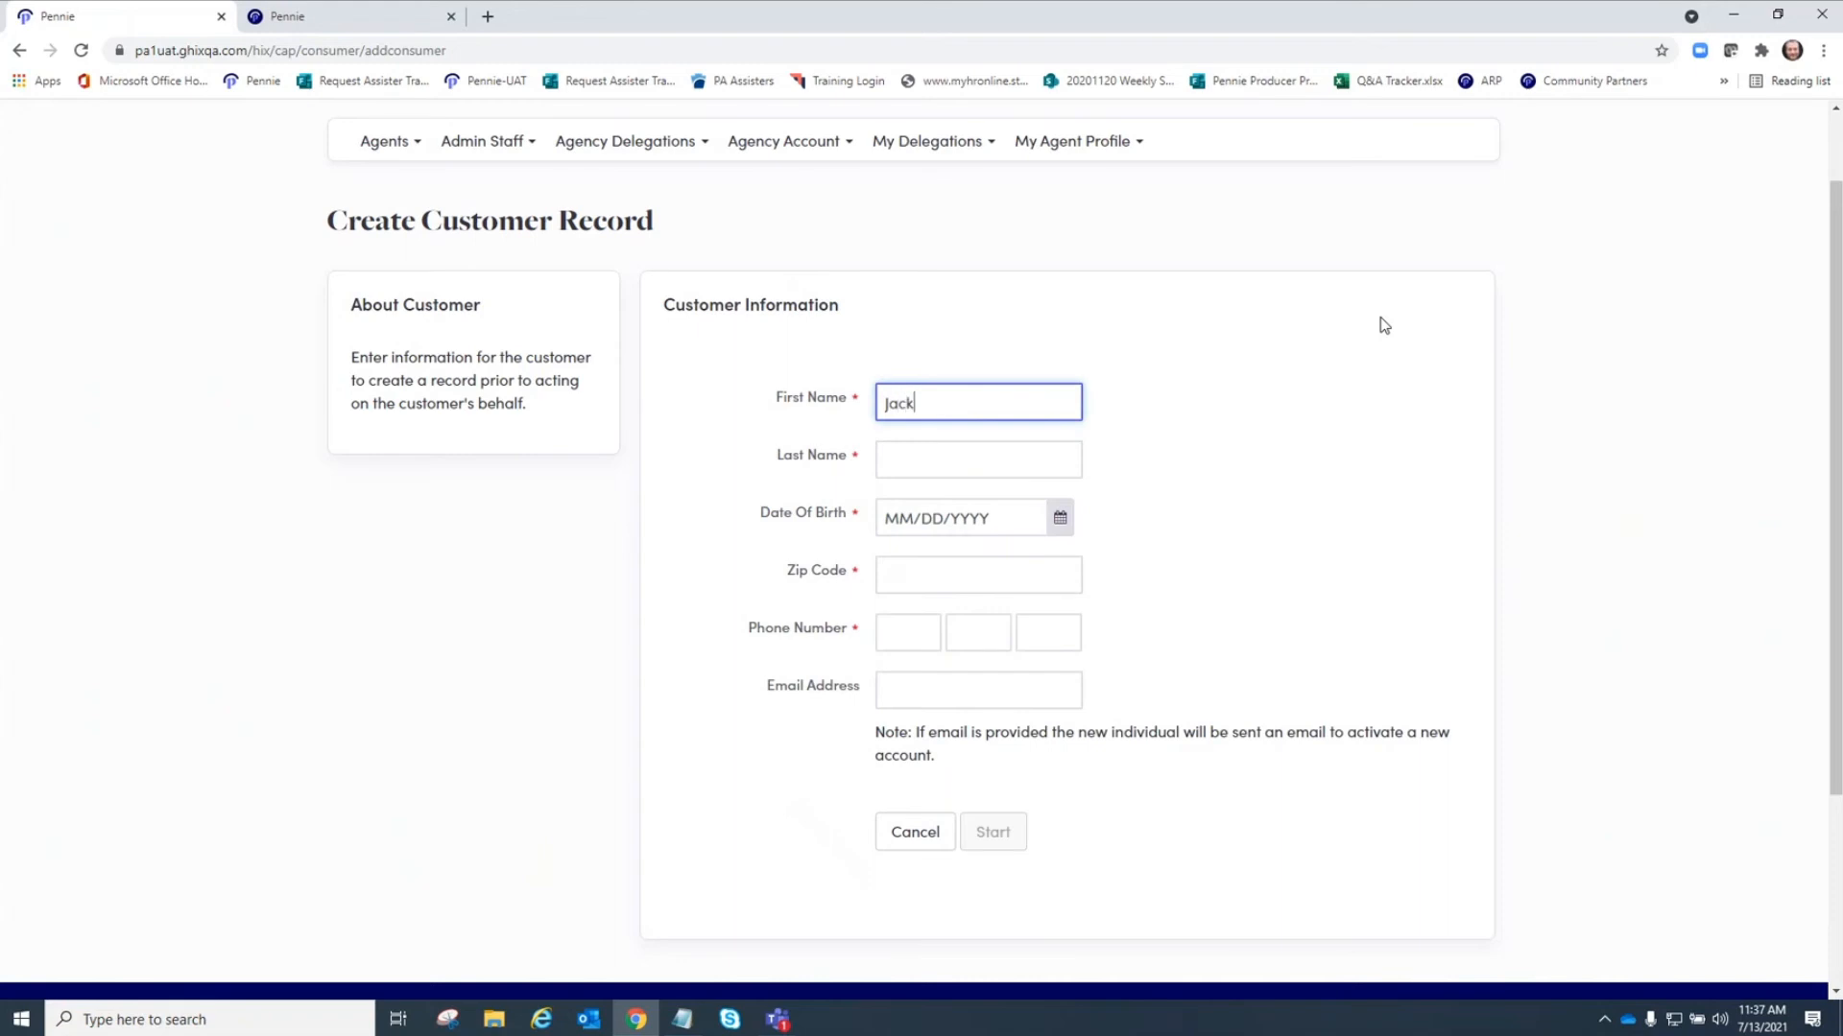
pyautogui.press('Tab')
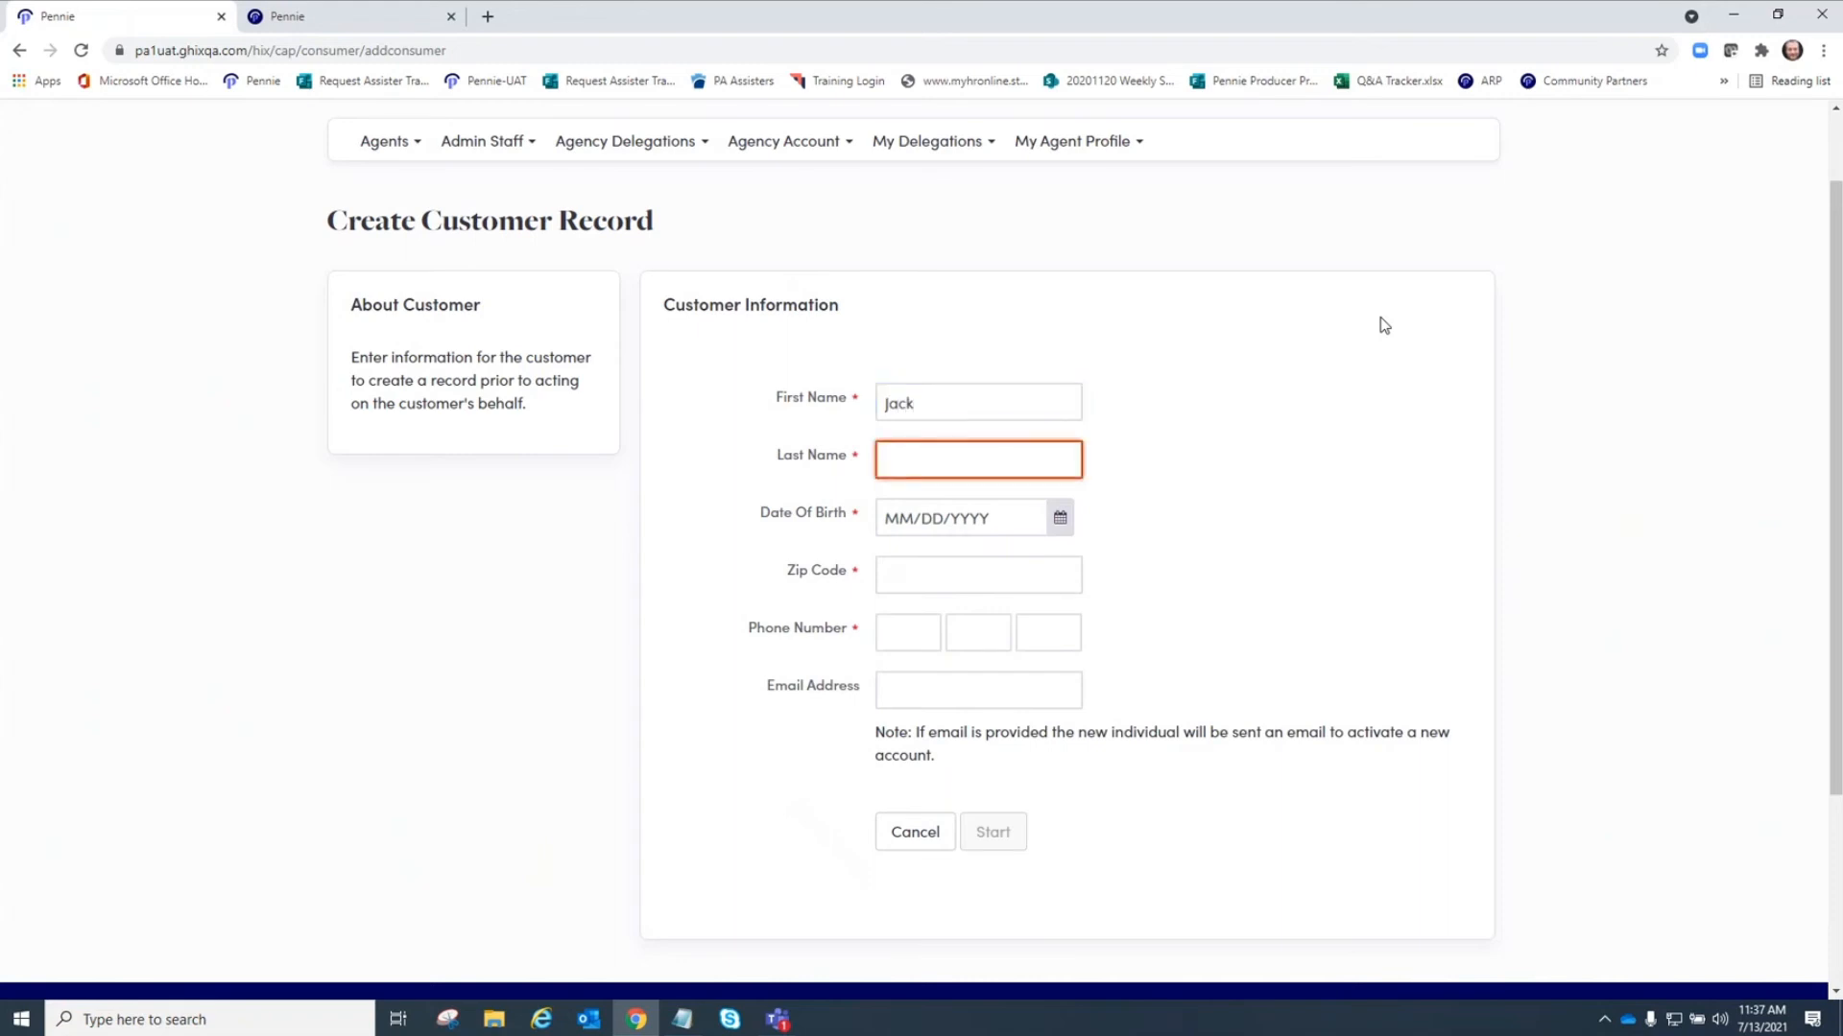
pyautogui.press('Tab')
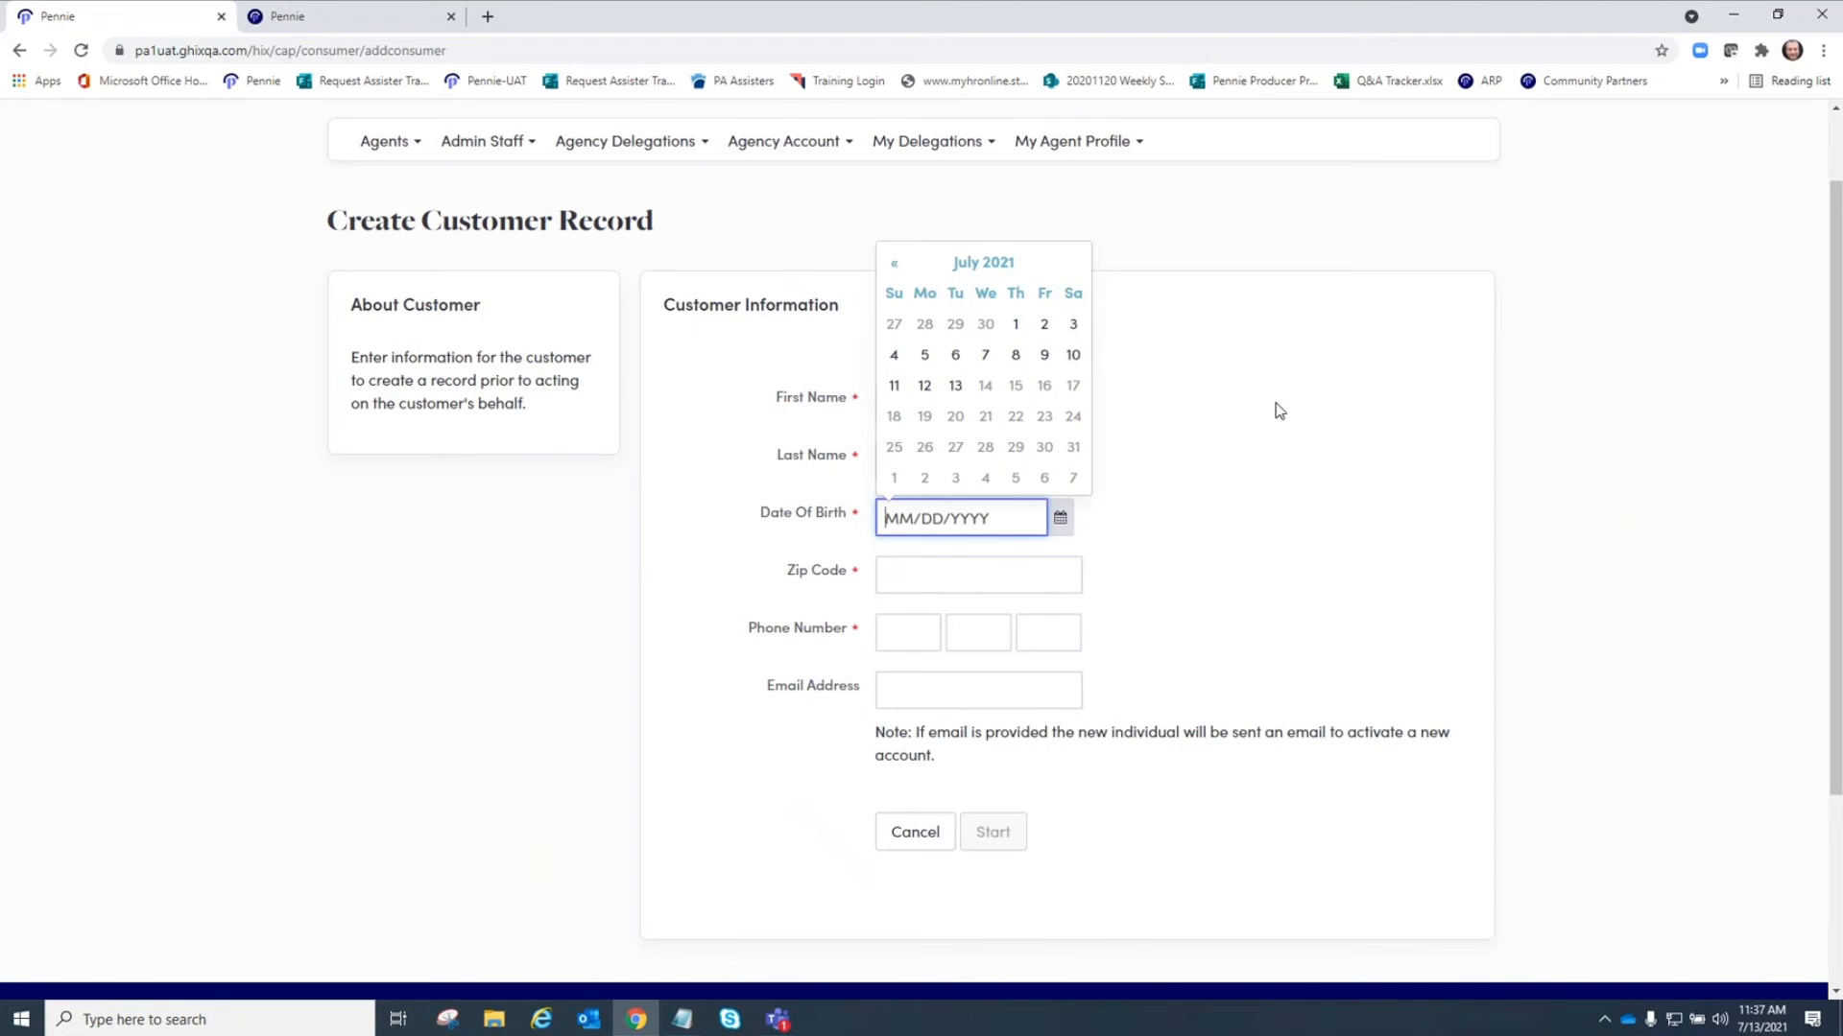
# Pick the customer's date of birth from the calendar.
pyautogui.click(960, 264)
pyautogui.click(981, 303)
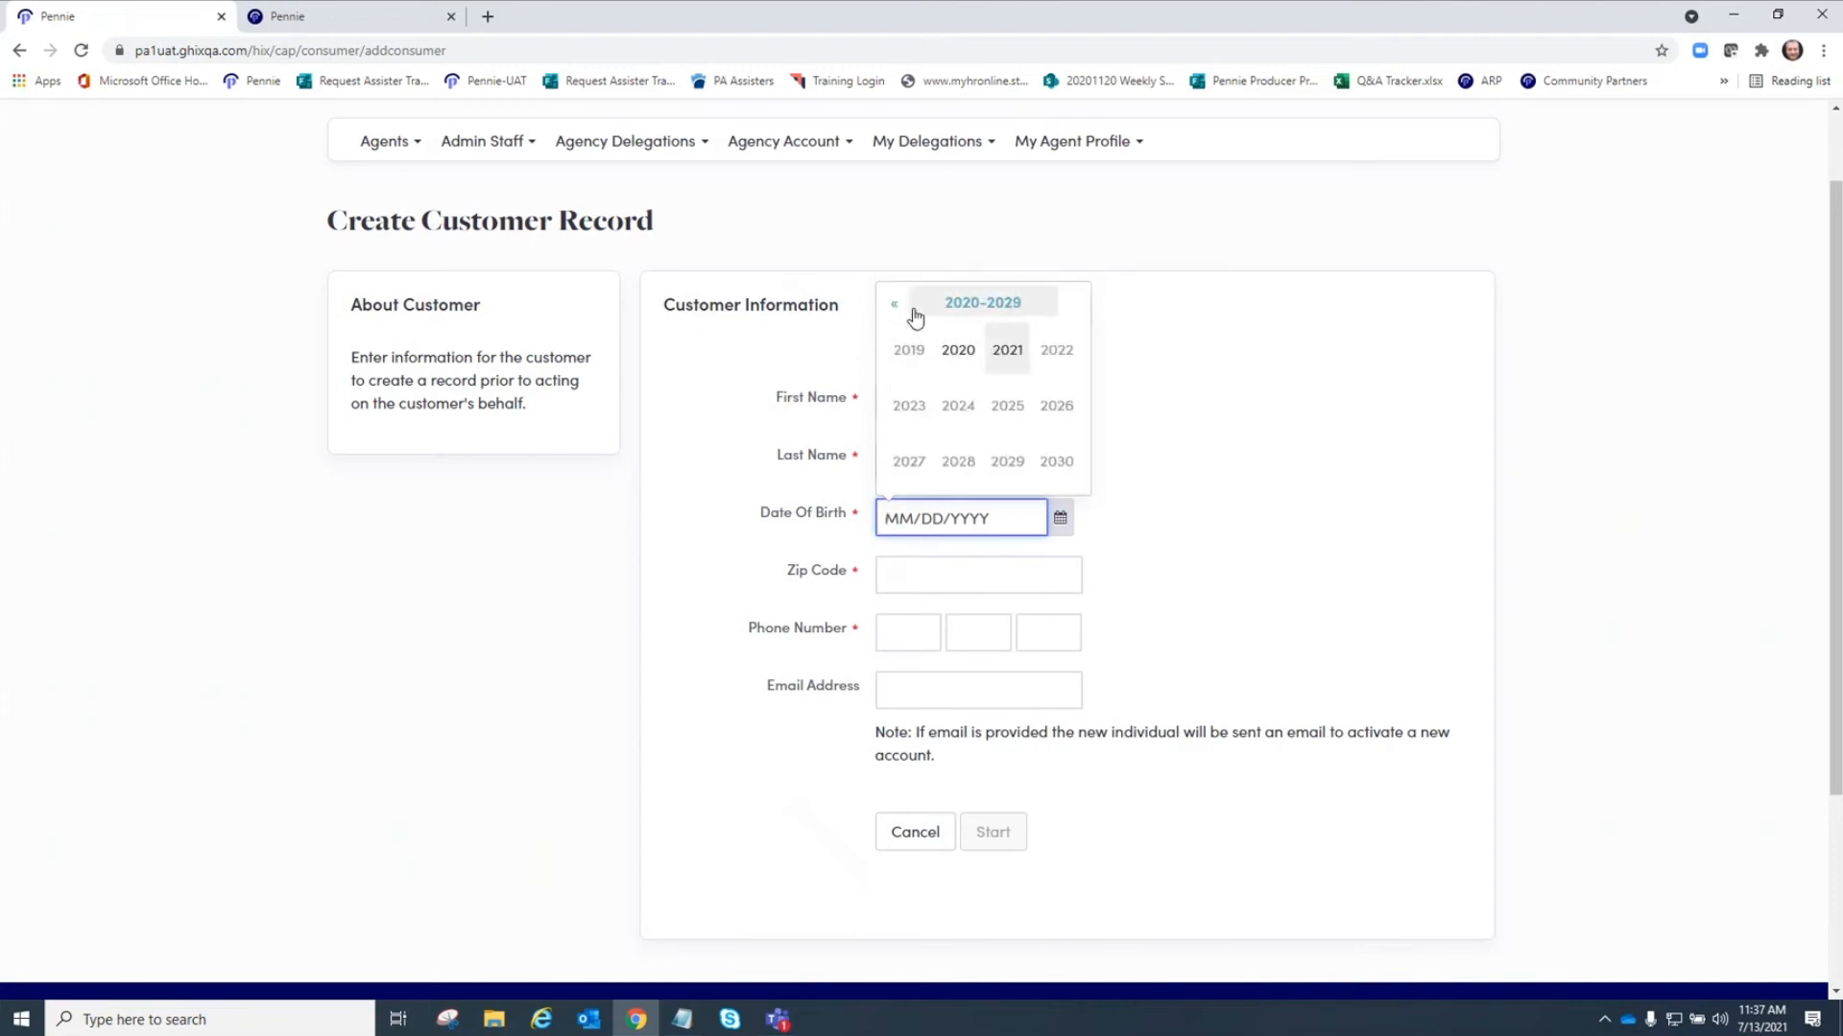
pyautogui.click(896, 307)
pyautogui.click(896, 307)
pyautogui.click(896, 307)
pyautogui.click(896, 307)
pyautogui.click(959, 354)
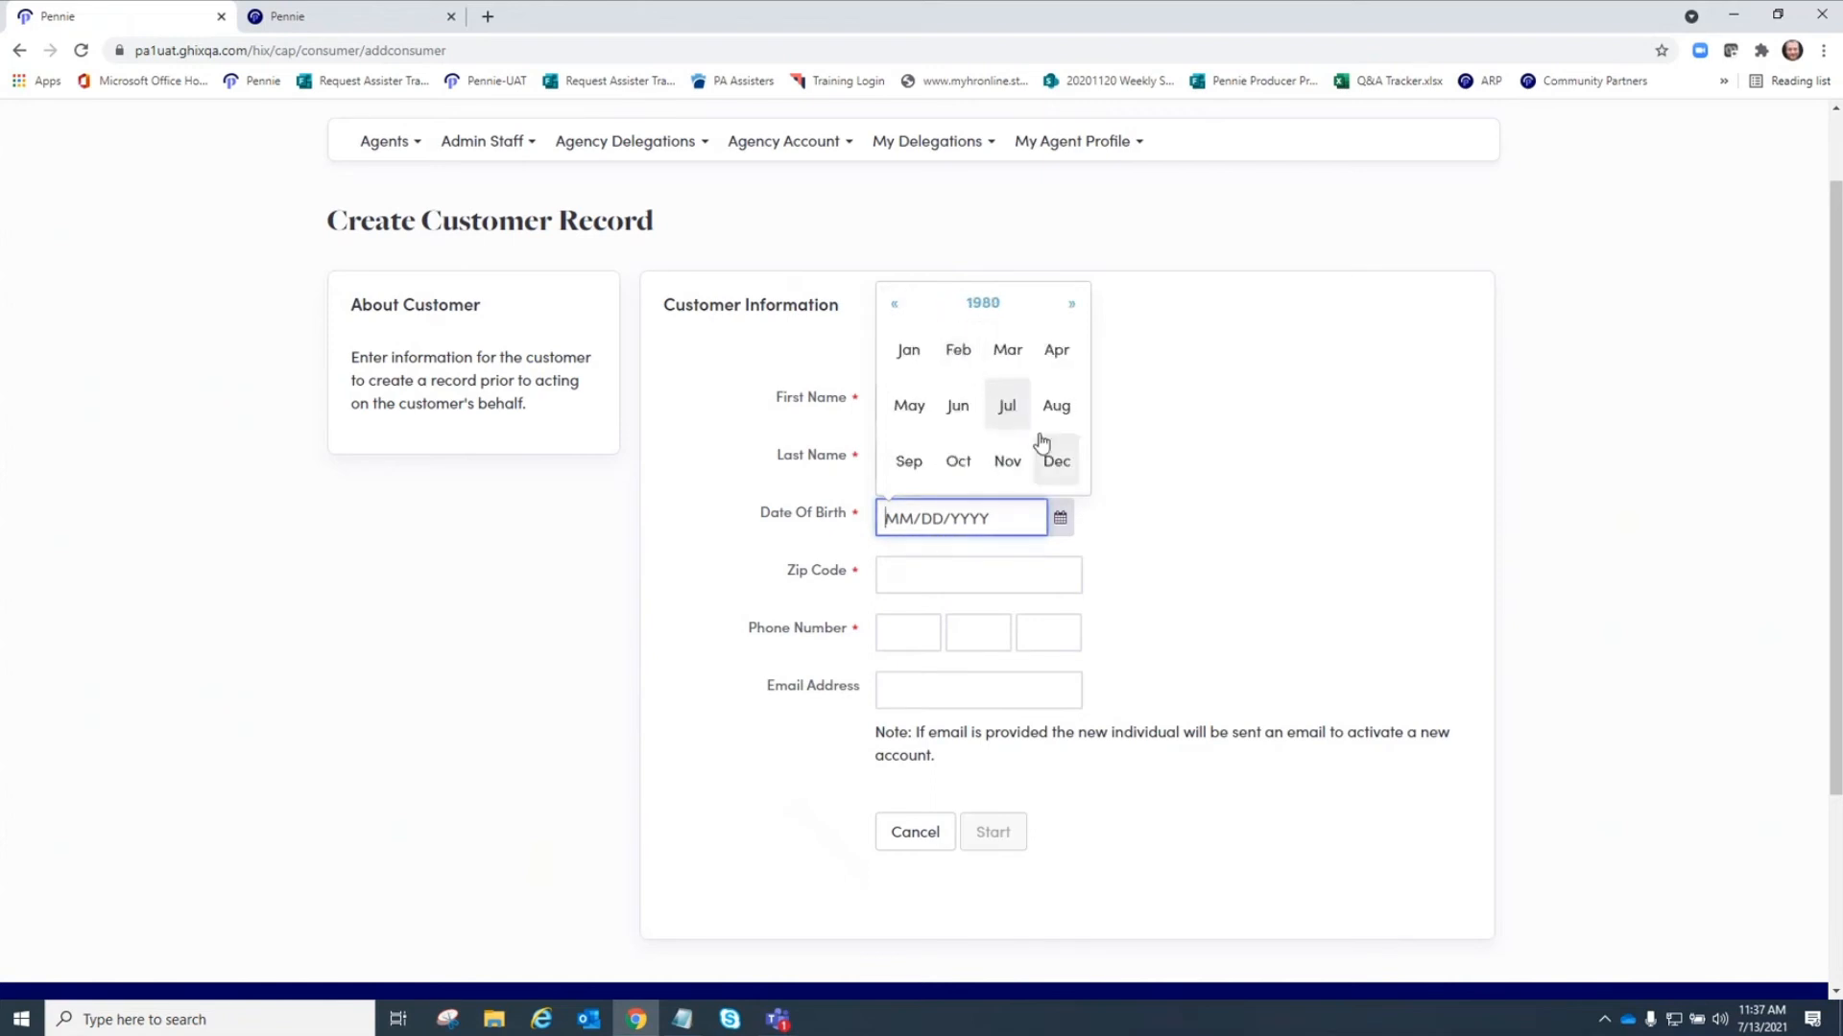
pyautogui.click(1008, 355)
pyautogui.click(1018, 361)
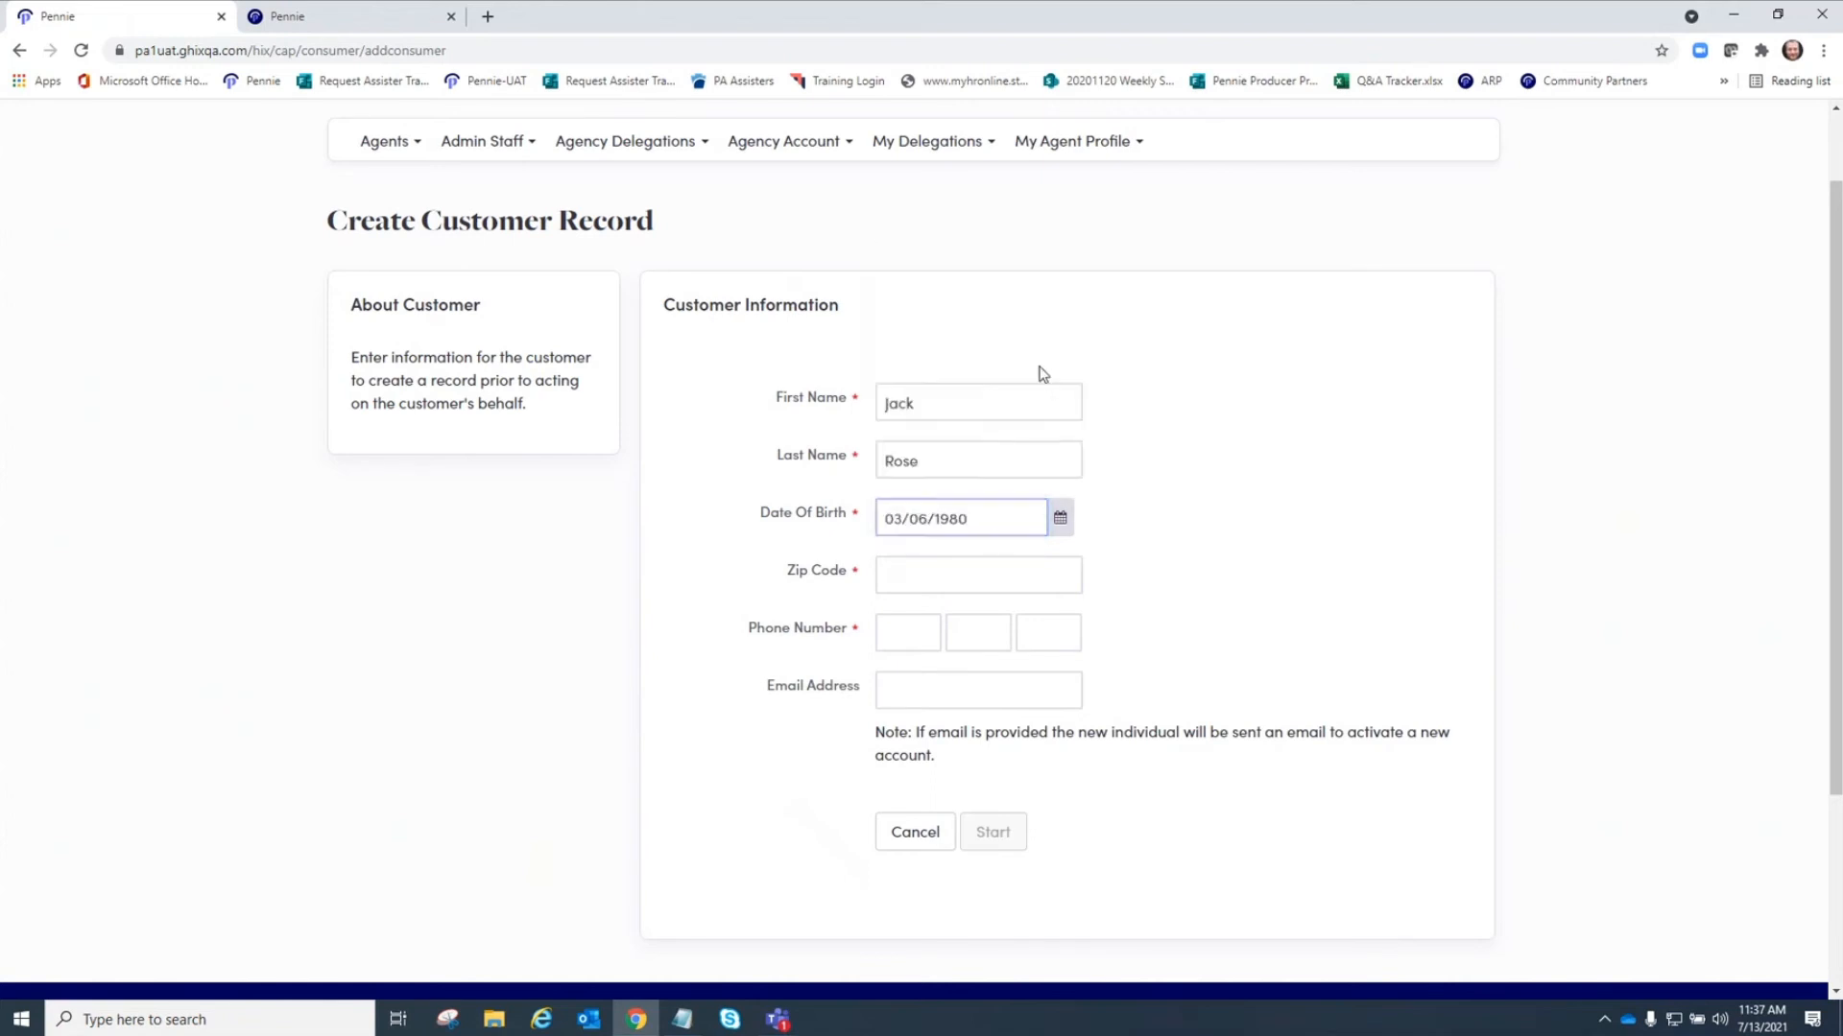
# Enter the customer's zip code and three-part phone number.
pyautogui.click(901, 575)
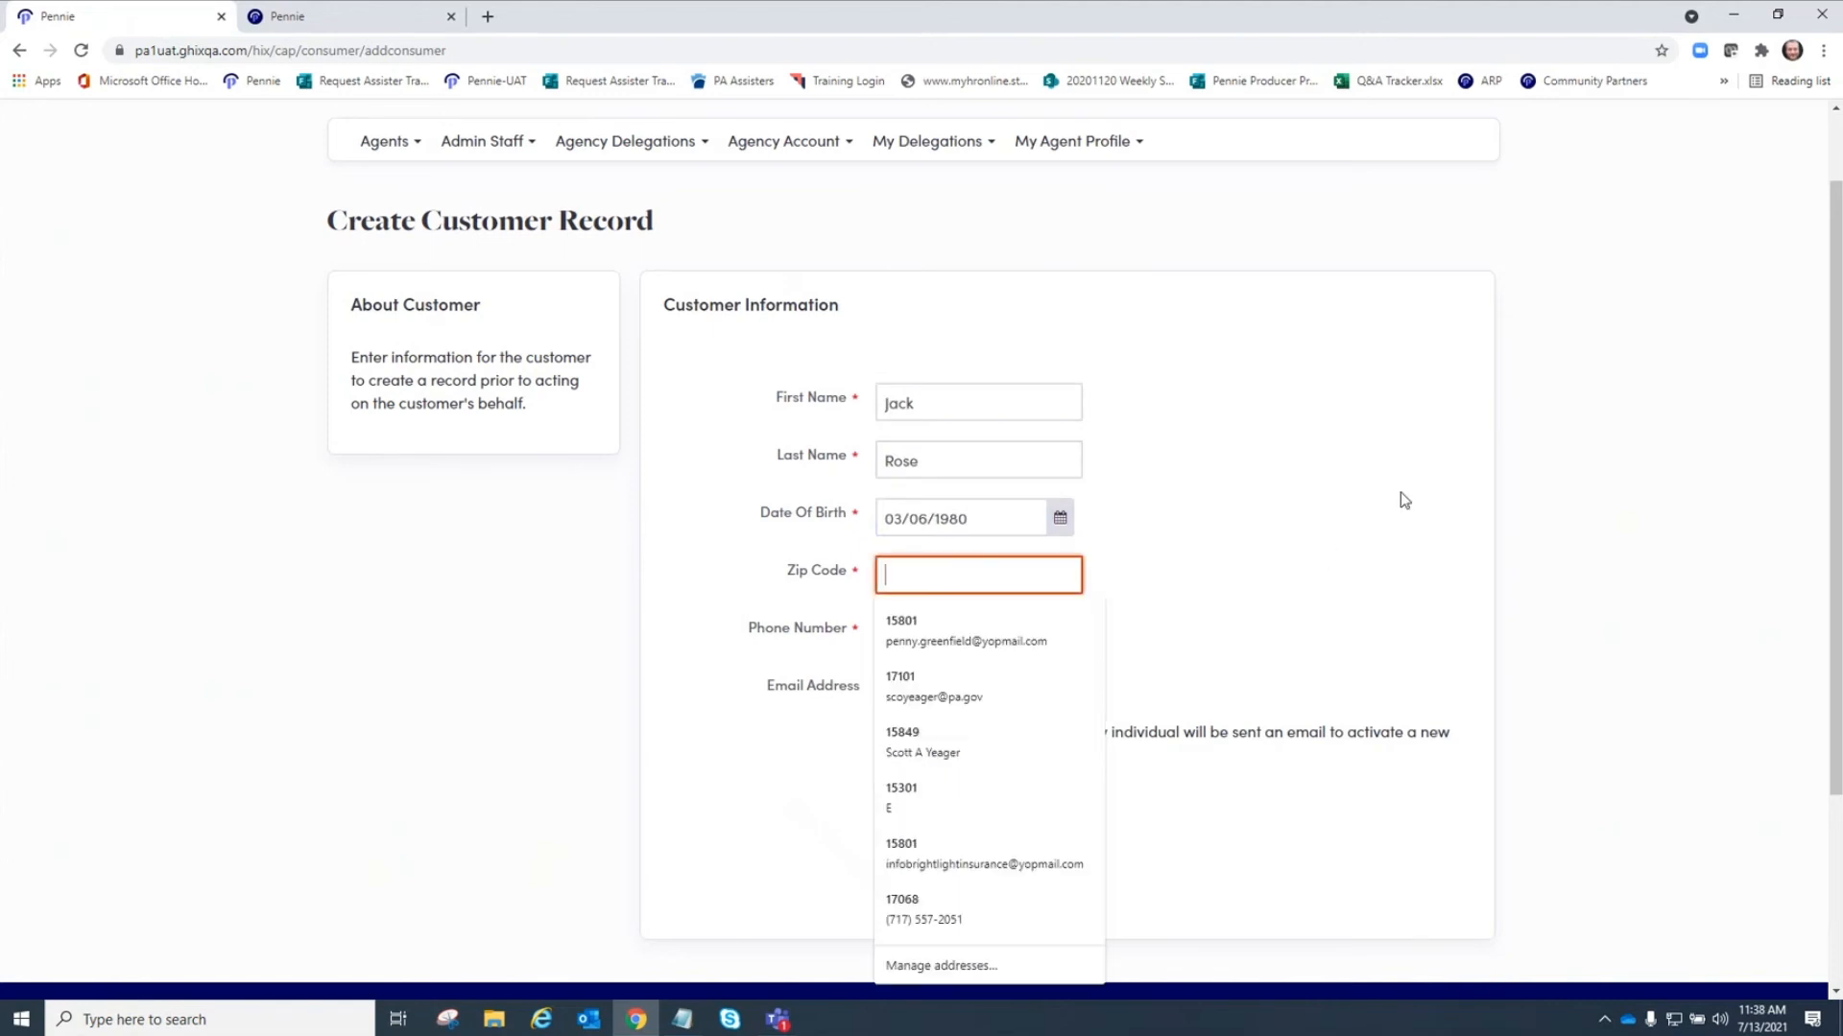
pyautogui.write('158')
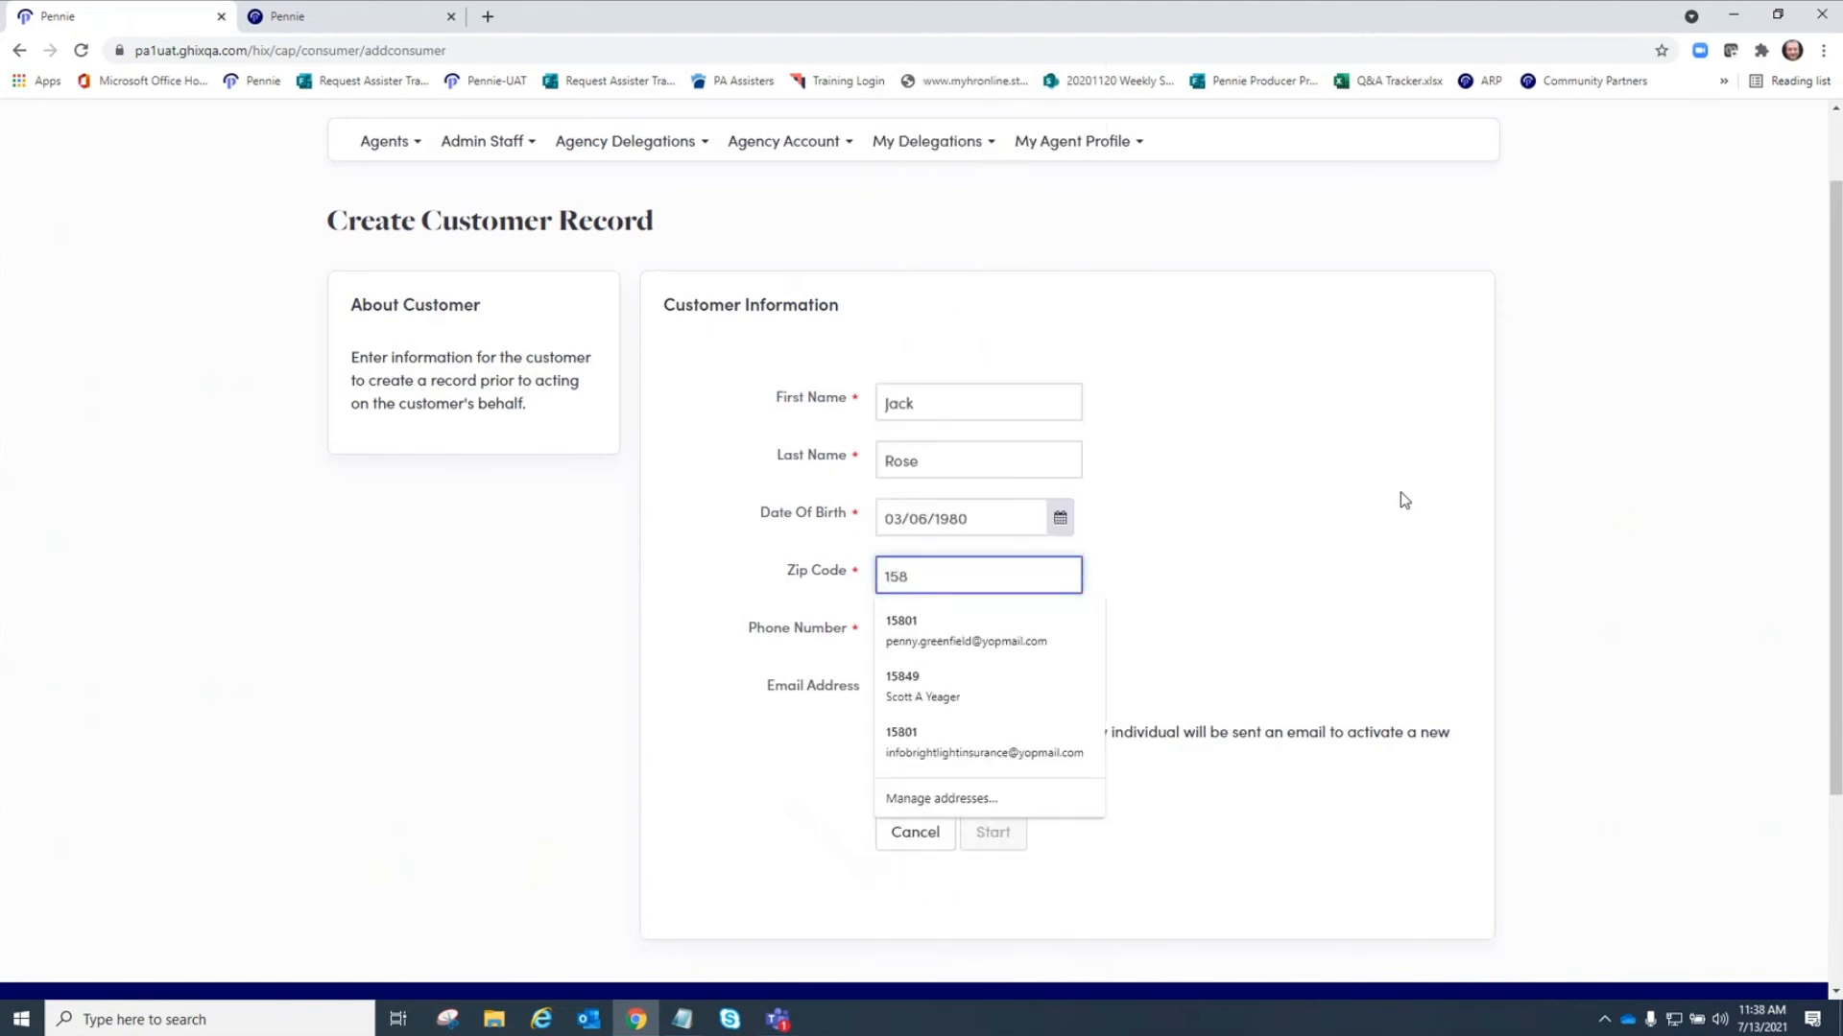
pyautogui.write('01')
pyautogui.click(1328, 527)
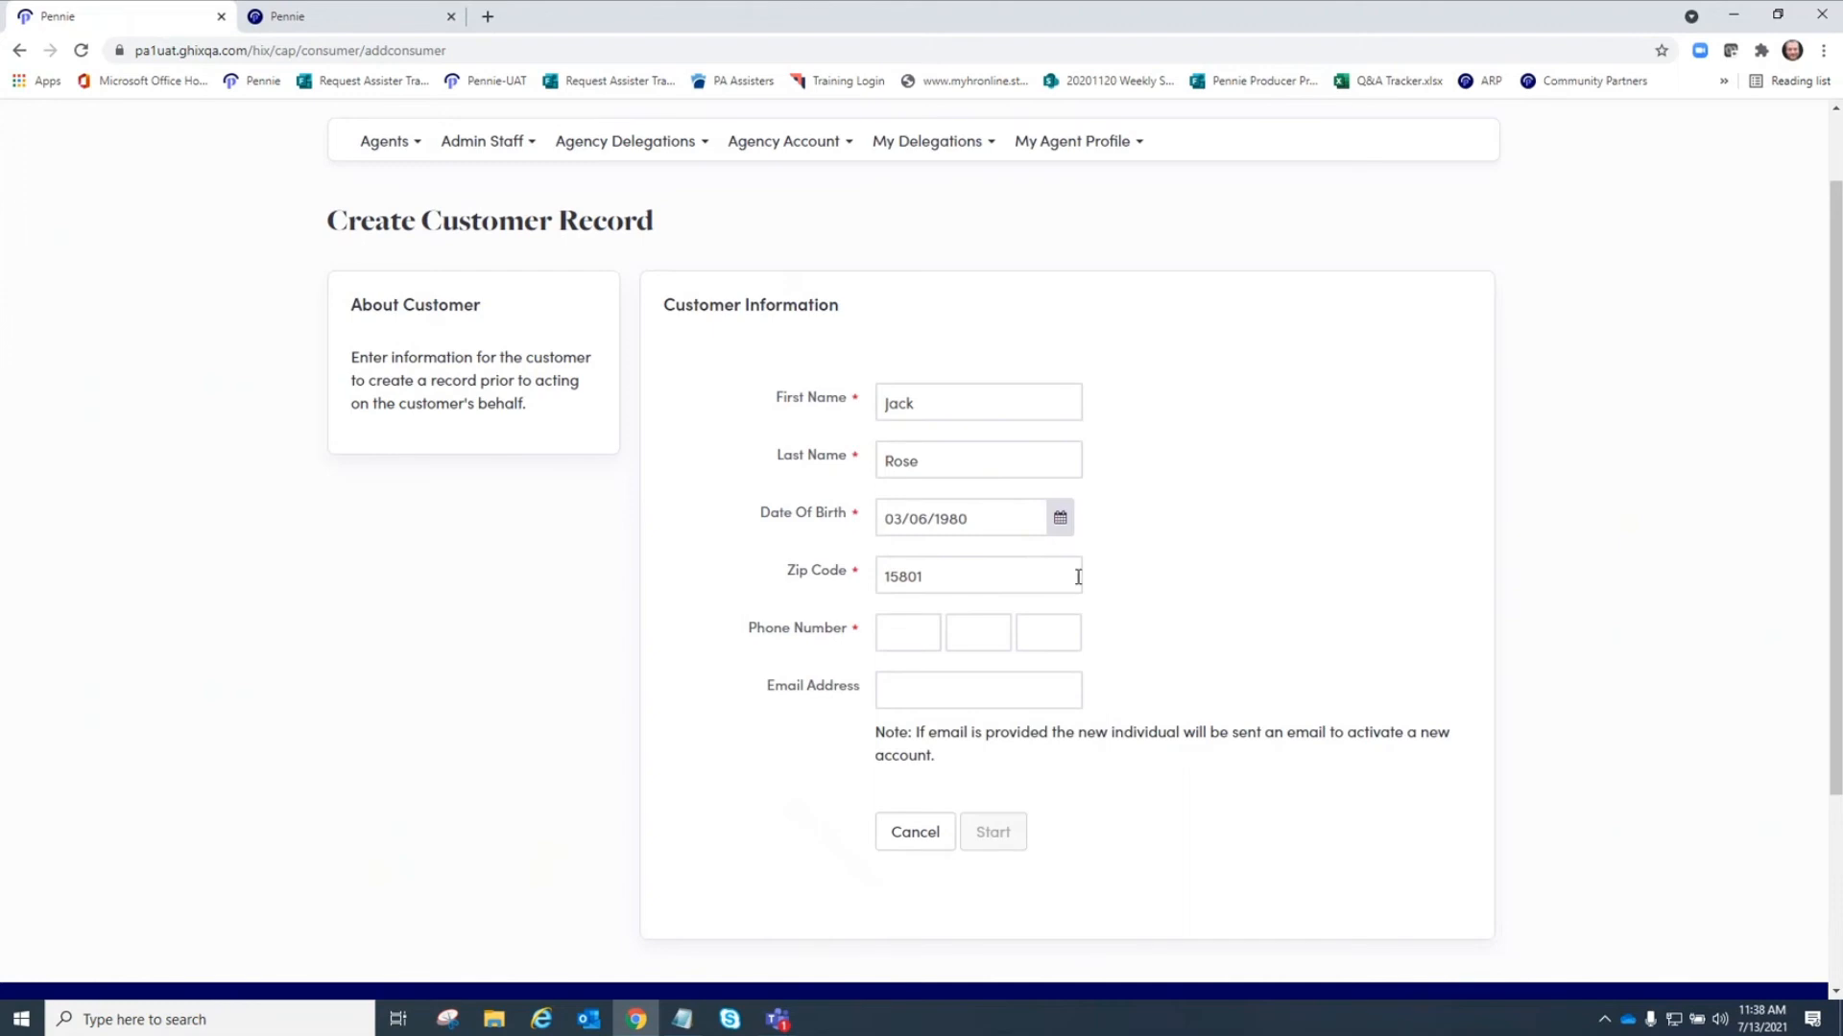
pyautogui.click(924, 633)
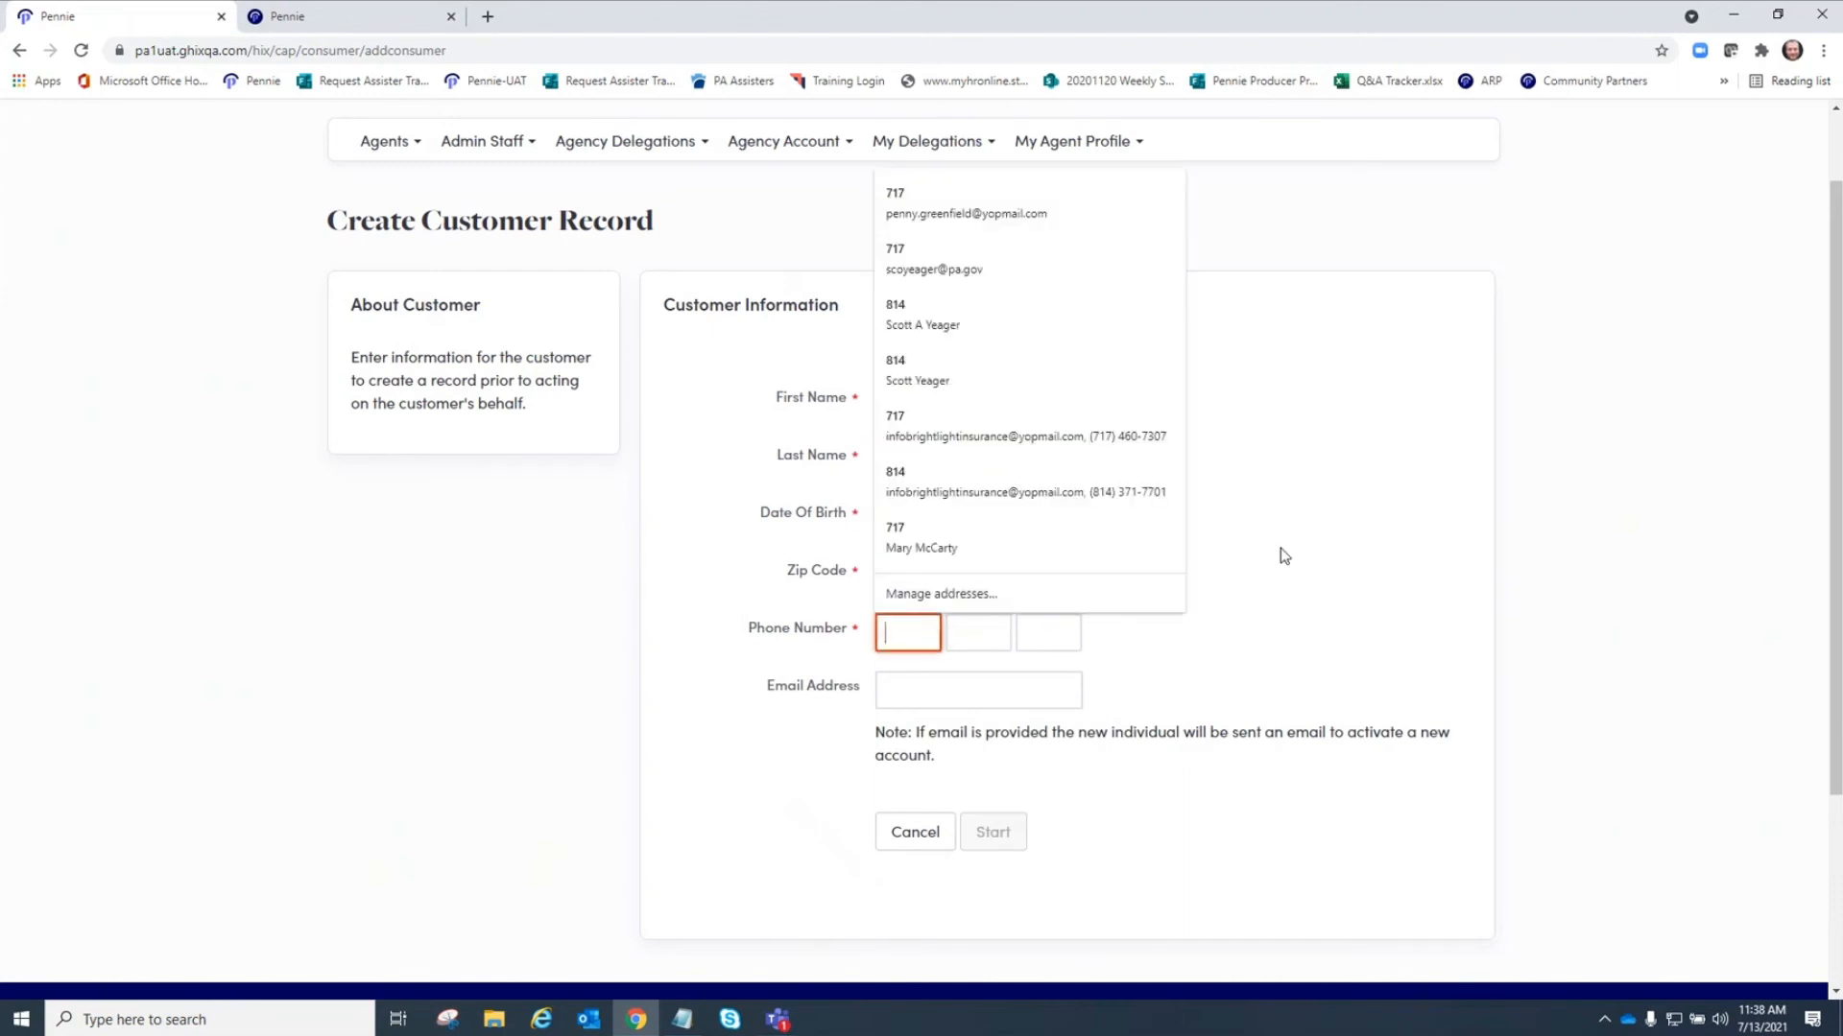
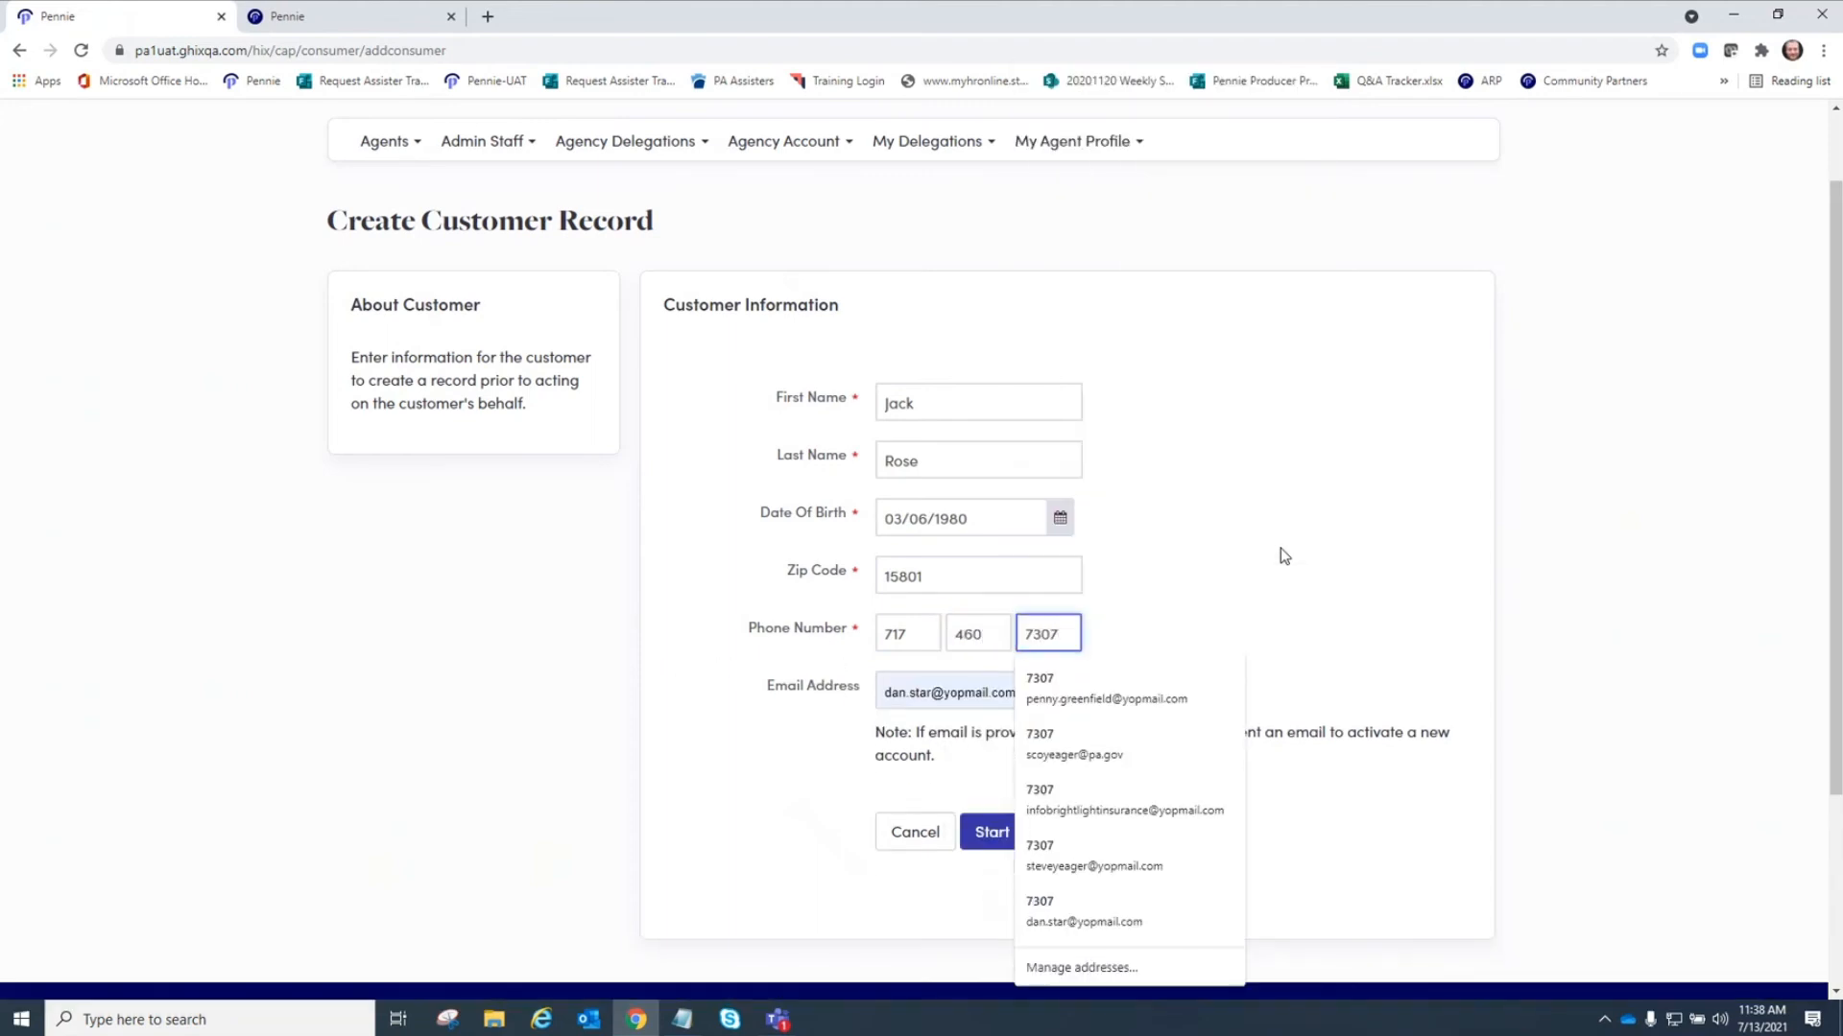
# Fill in the customer's e-mail address.
pyautogui.click(962, 691)
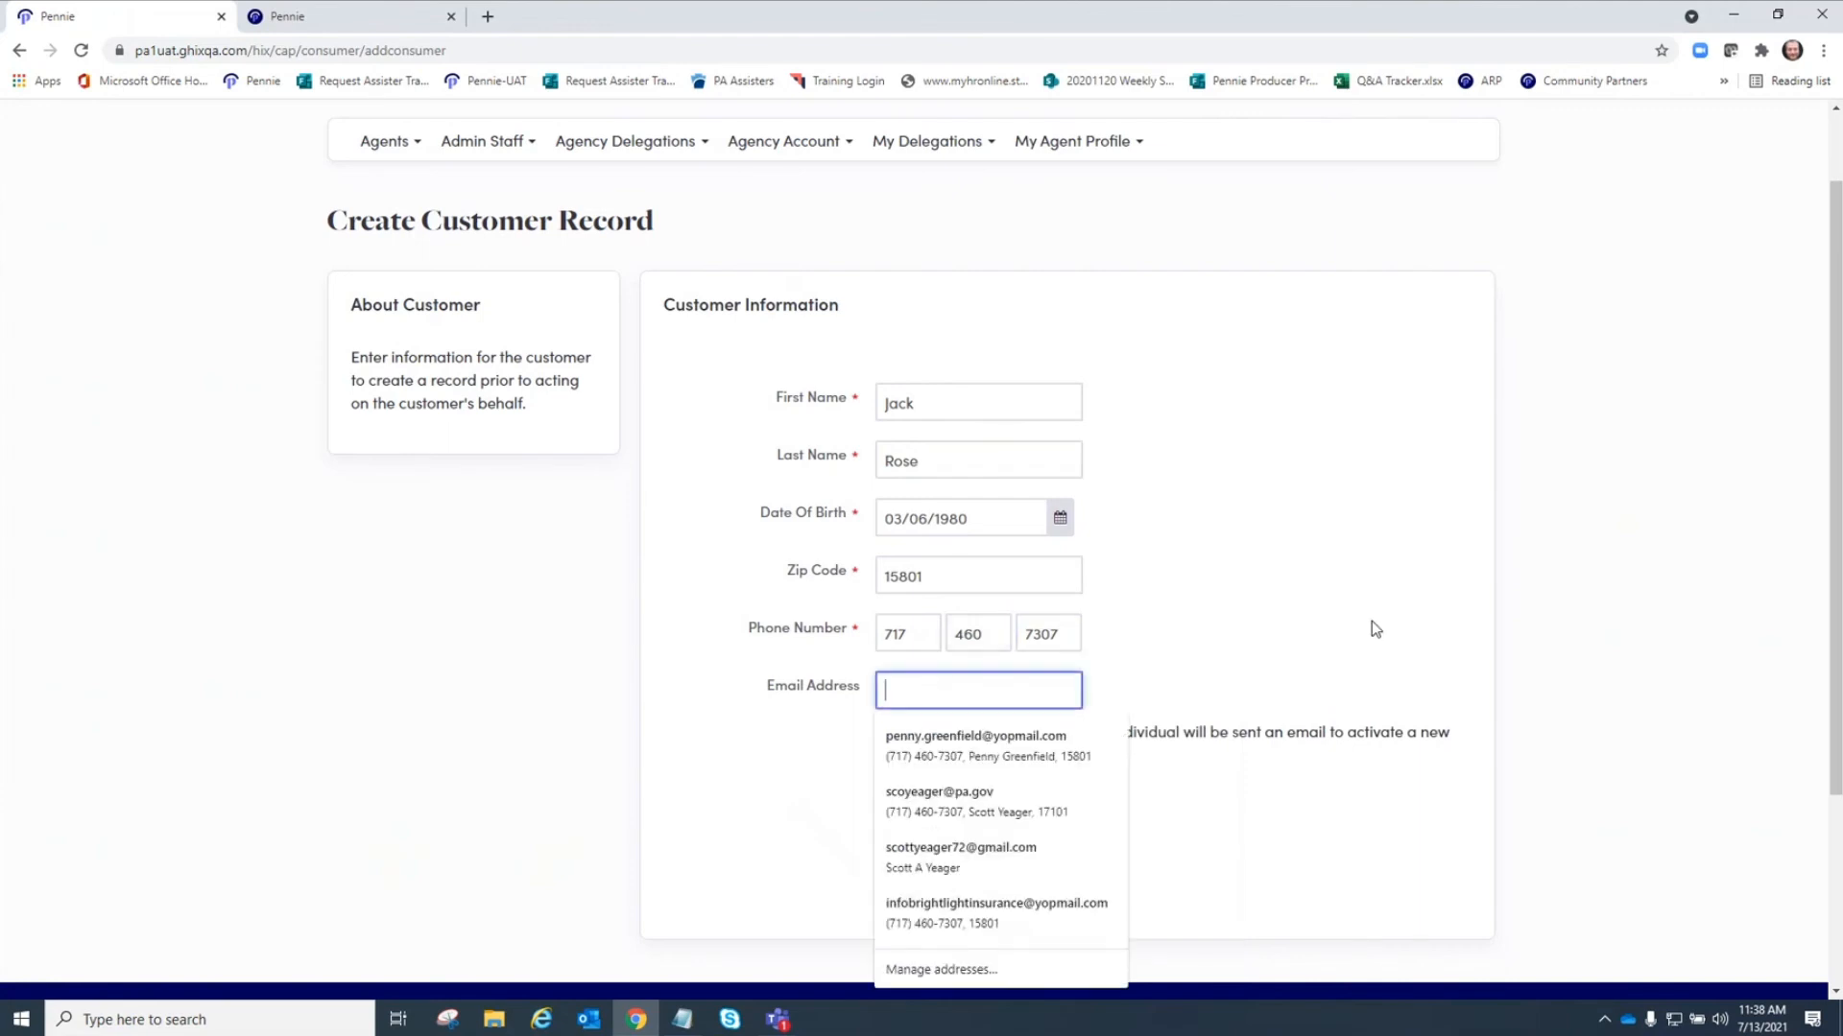
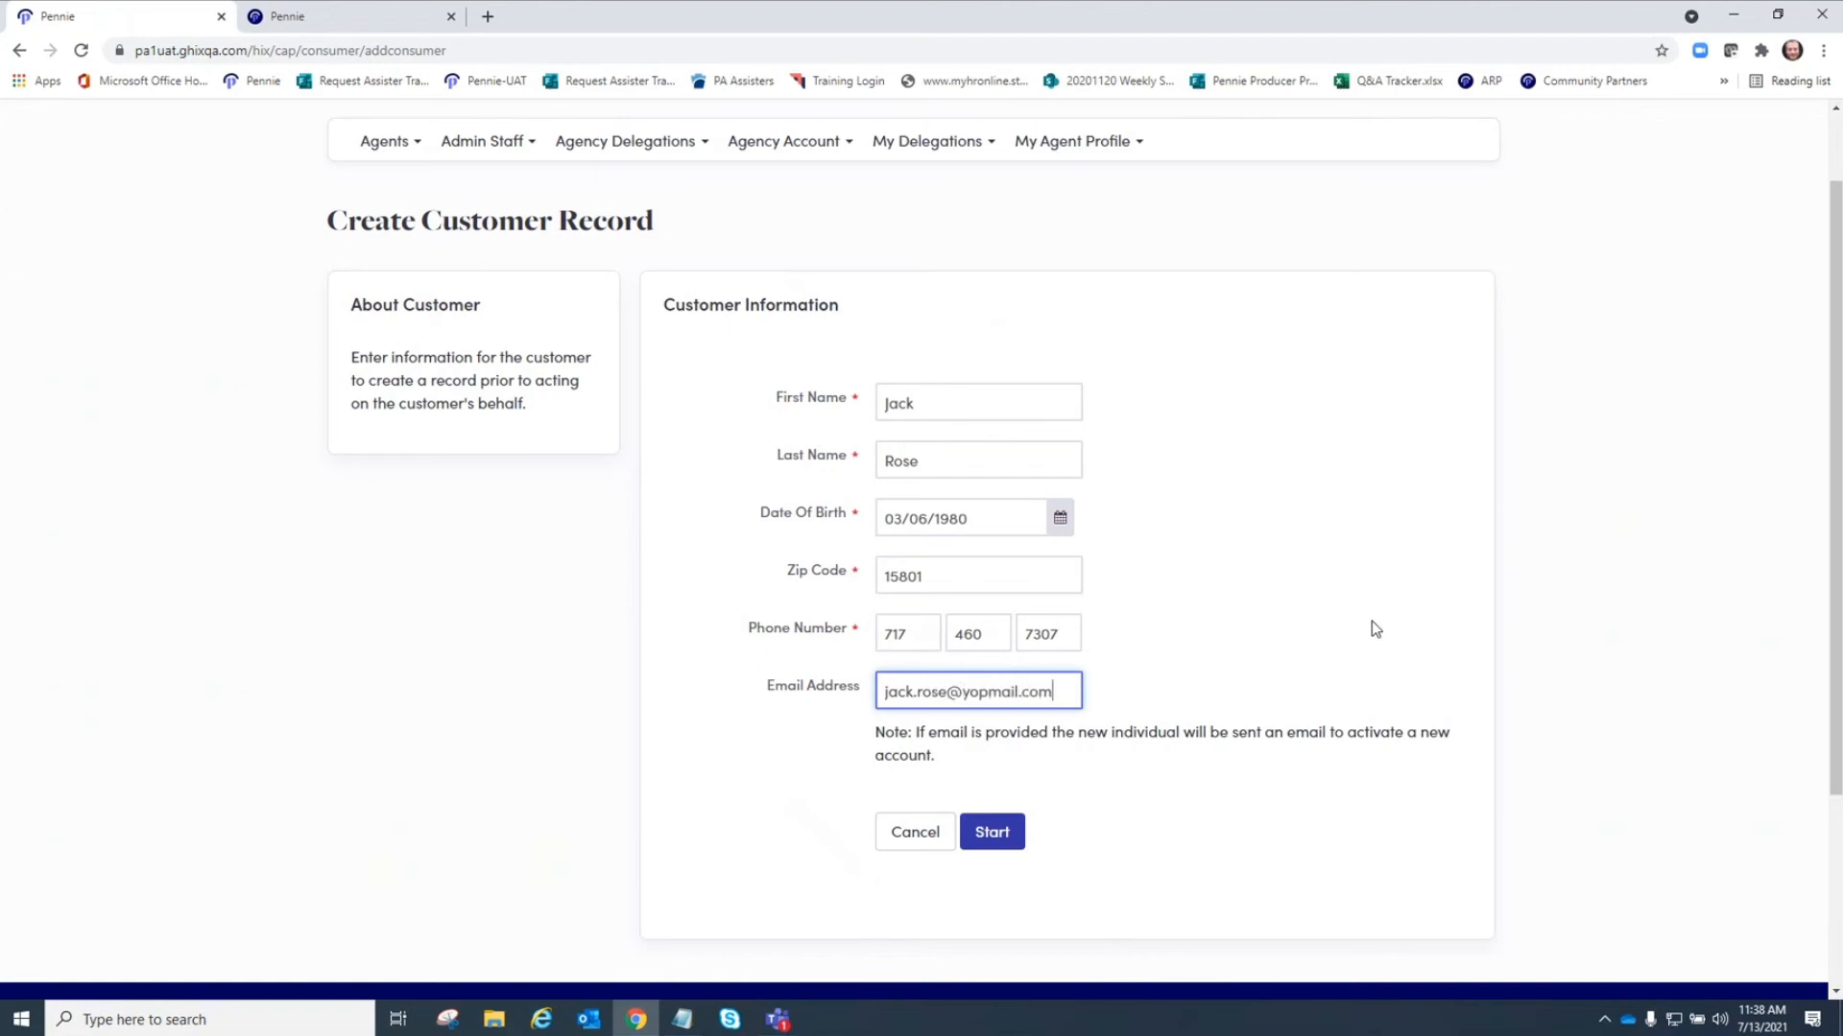
pyautogui.click(1404, 600)
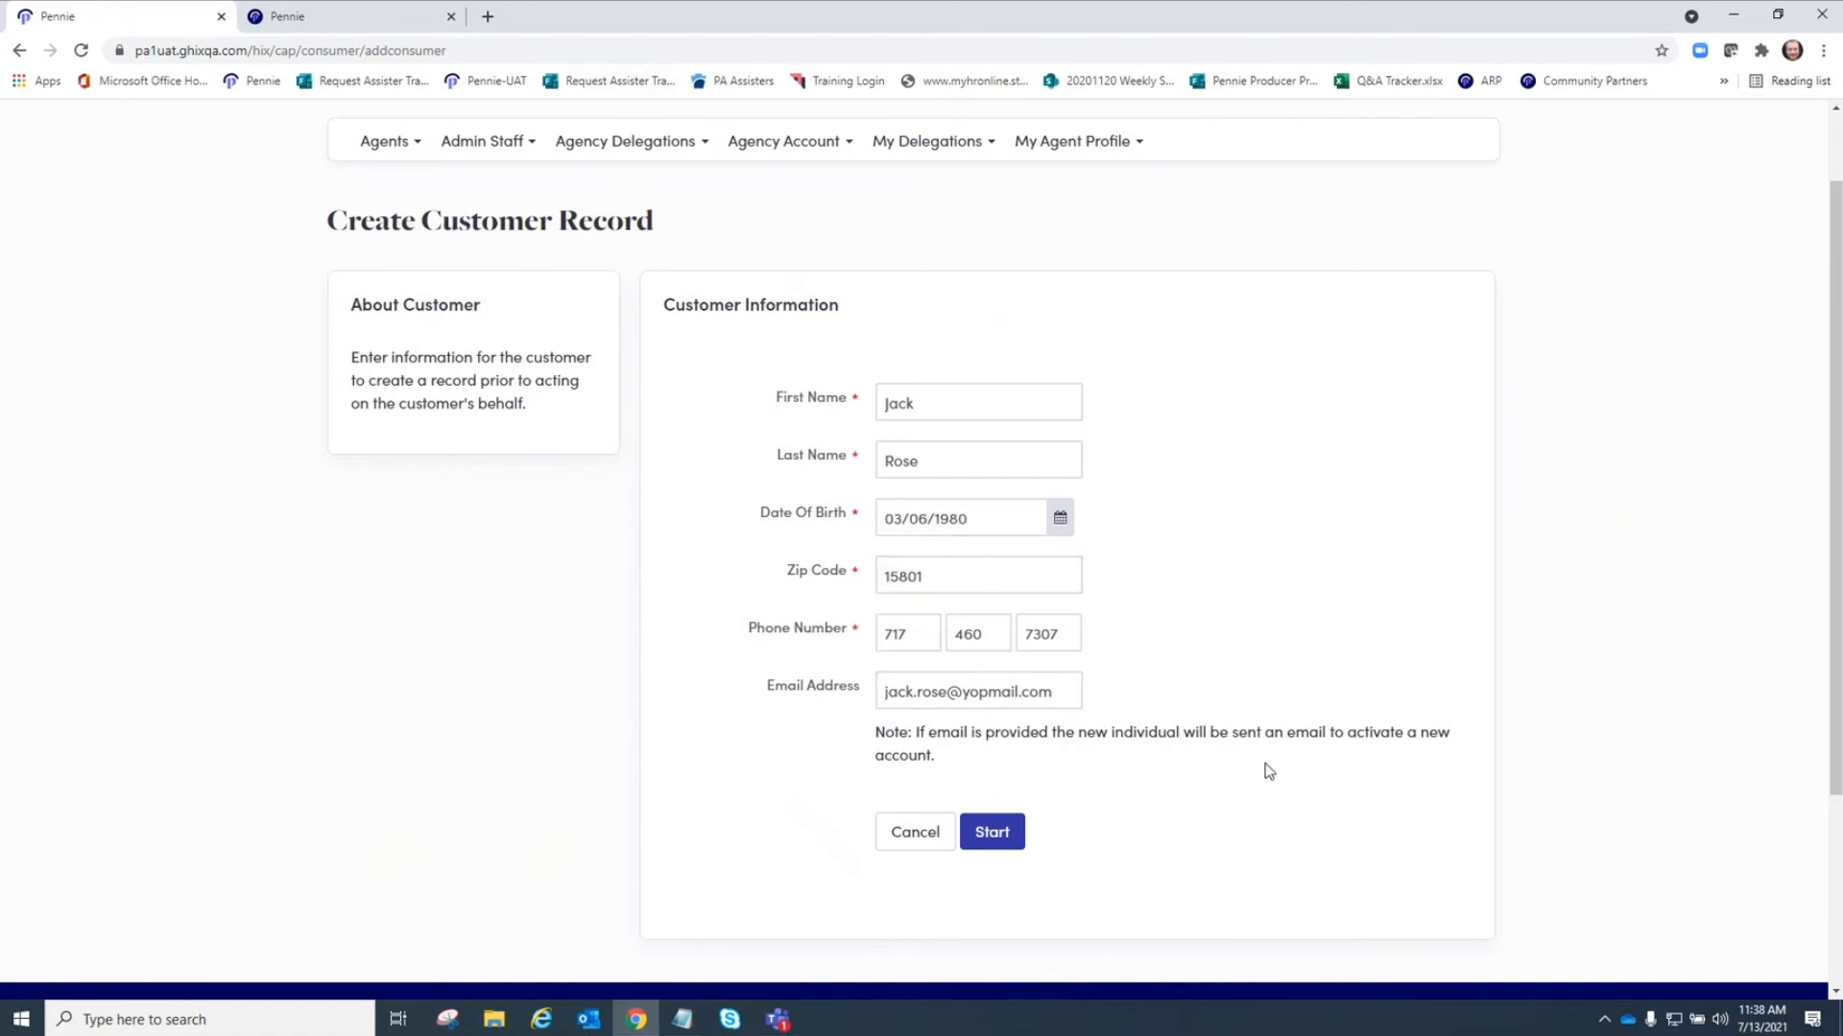
# Create the customer record, go to its individual view, and open the assigned agent details.
pyautogui.click(990, 833)
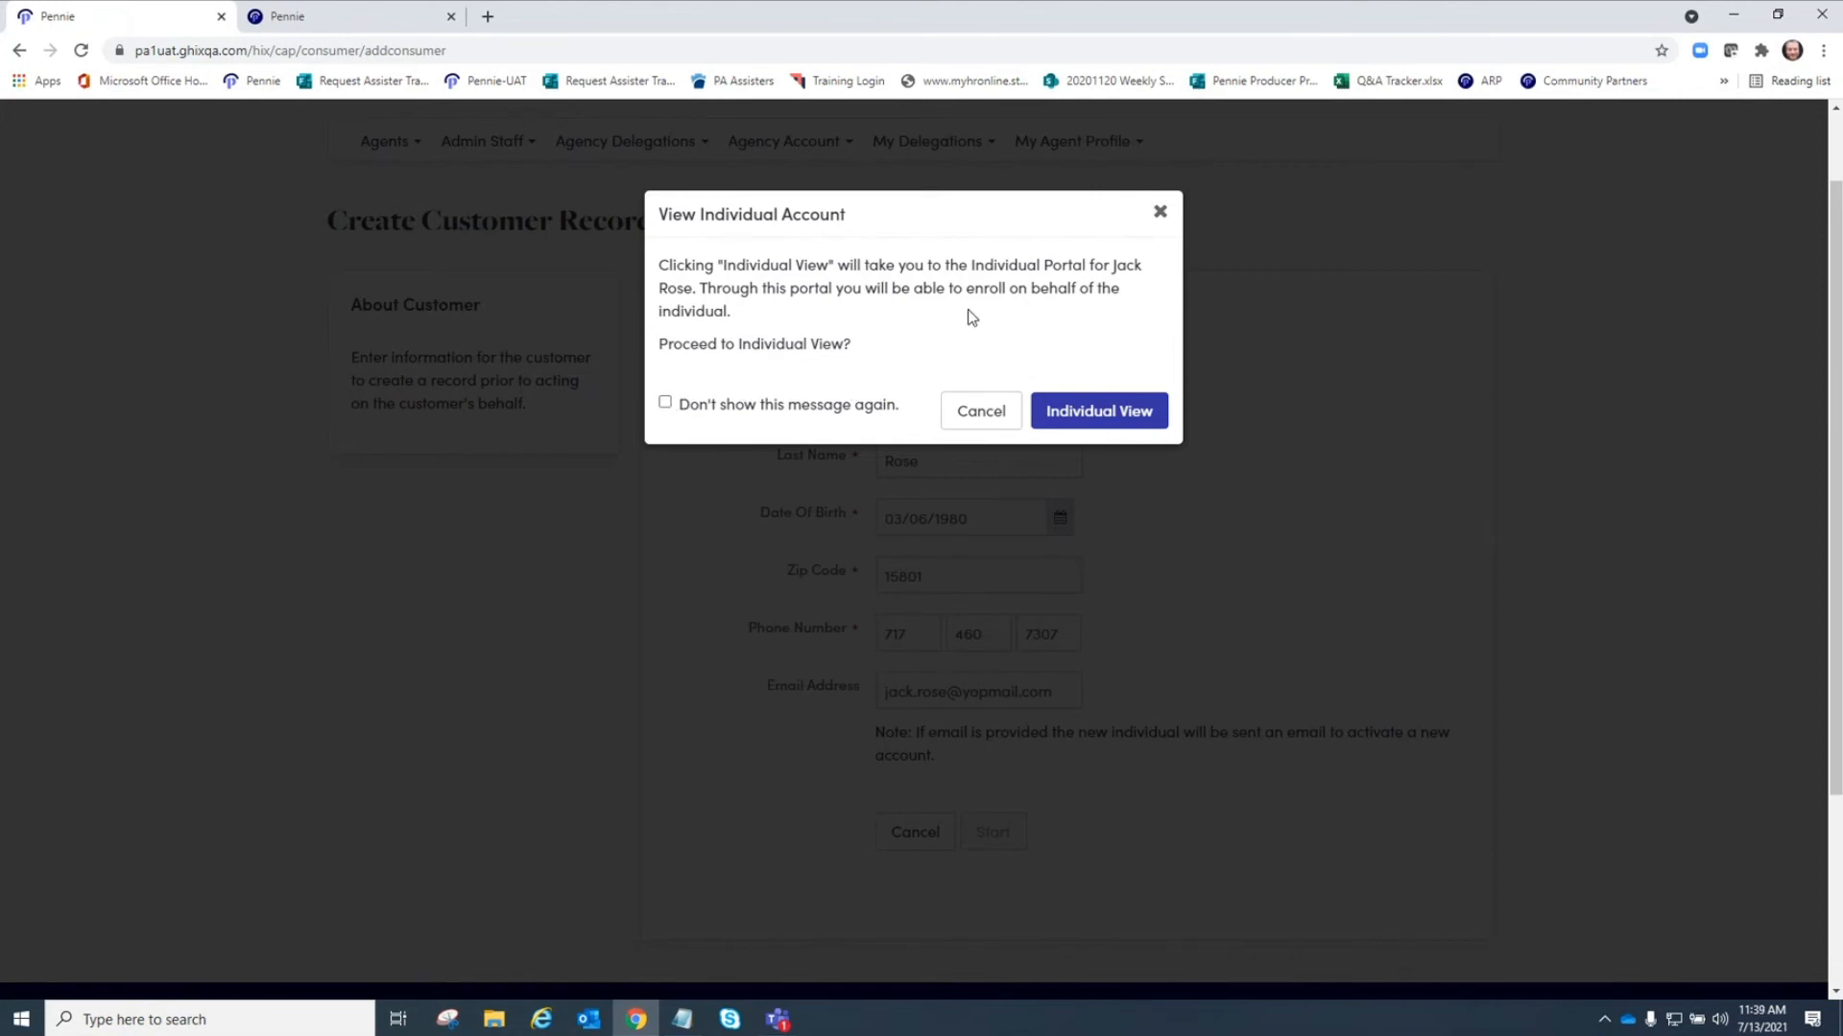
pyautogui.click(1104, 412)
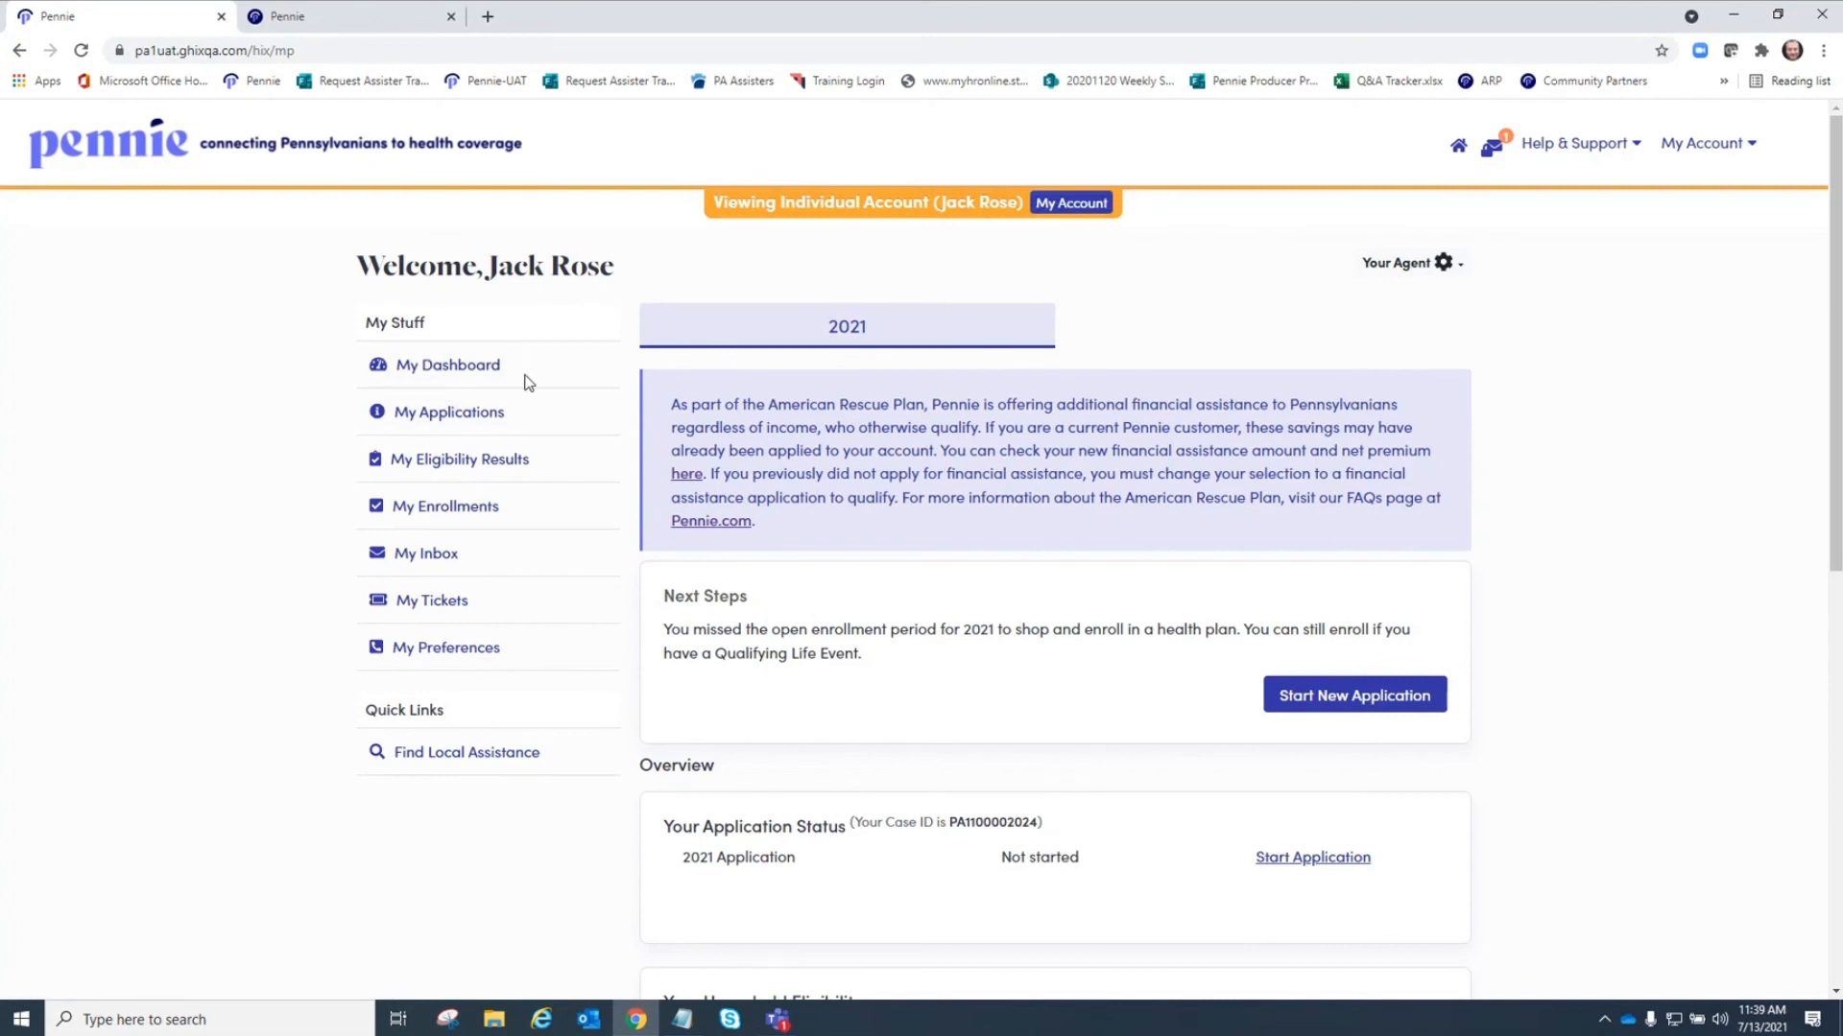
pyautogui.click(1463, 273)
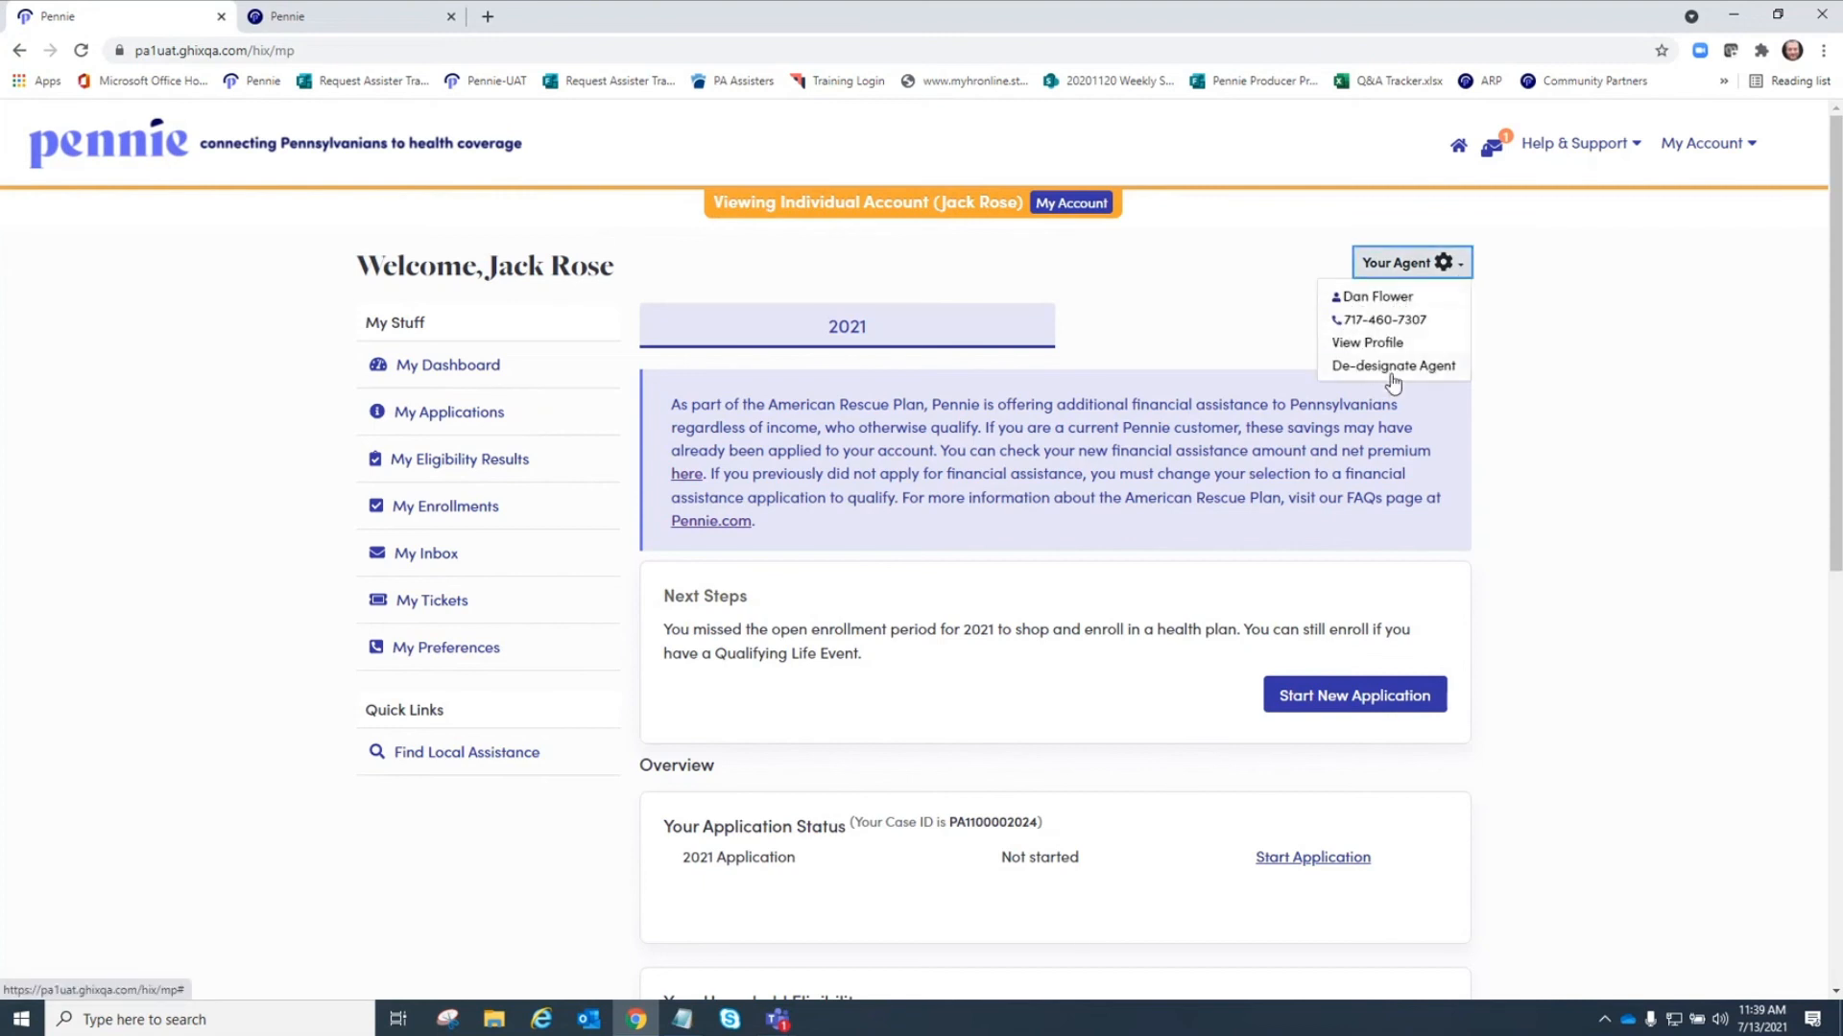
# Review the customer's individual dashboard and the assigned agent menu.
pyautogui.click(1613, 343)
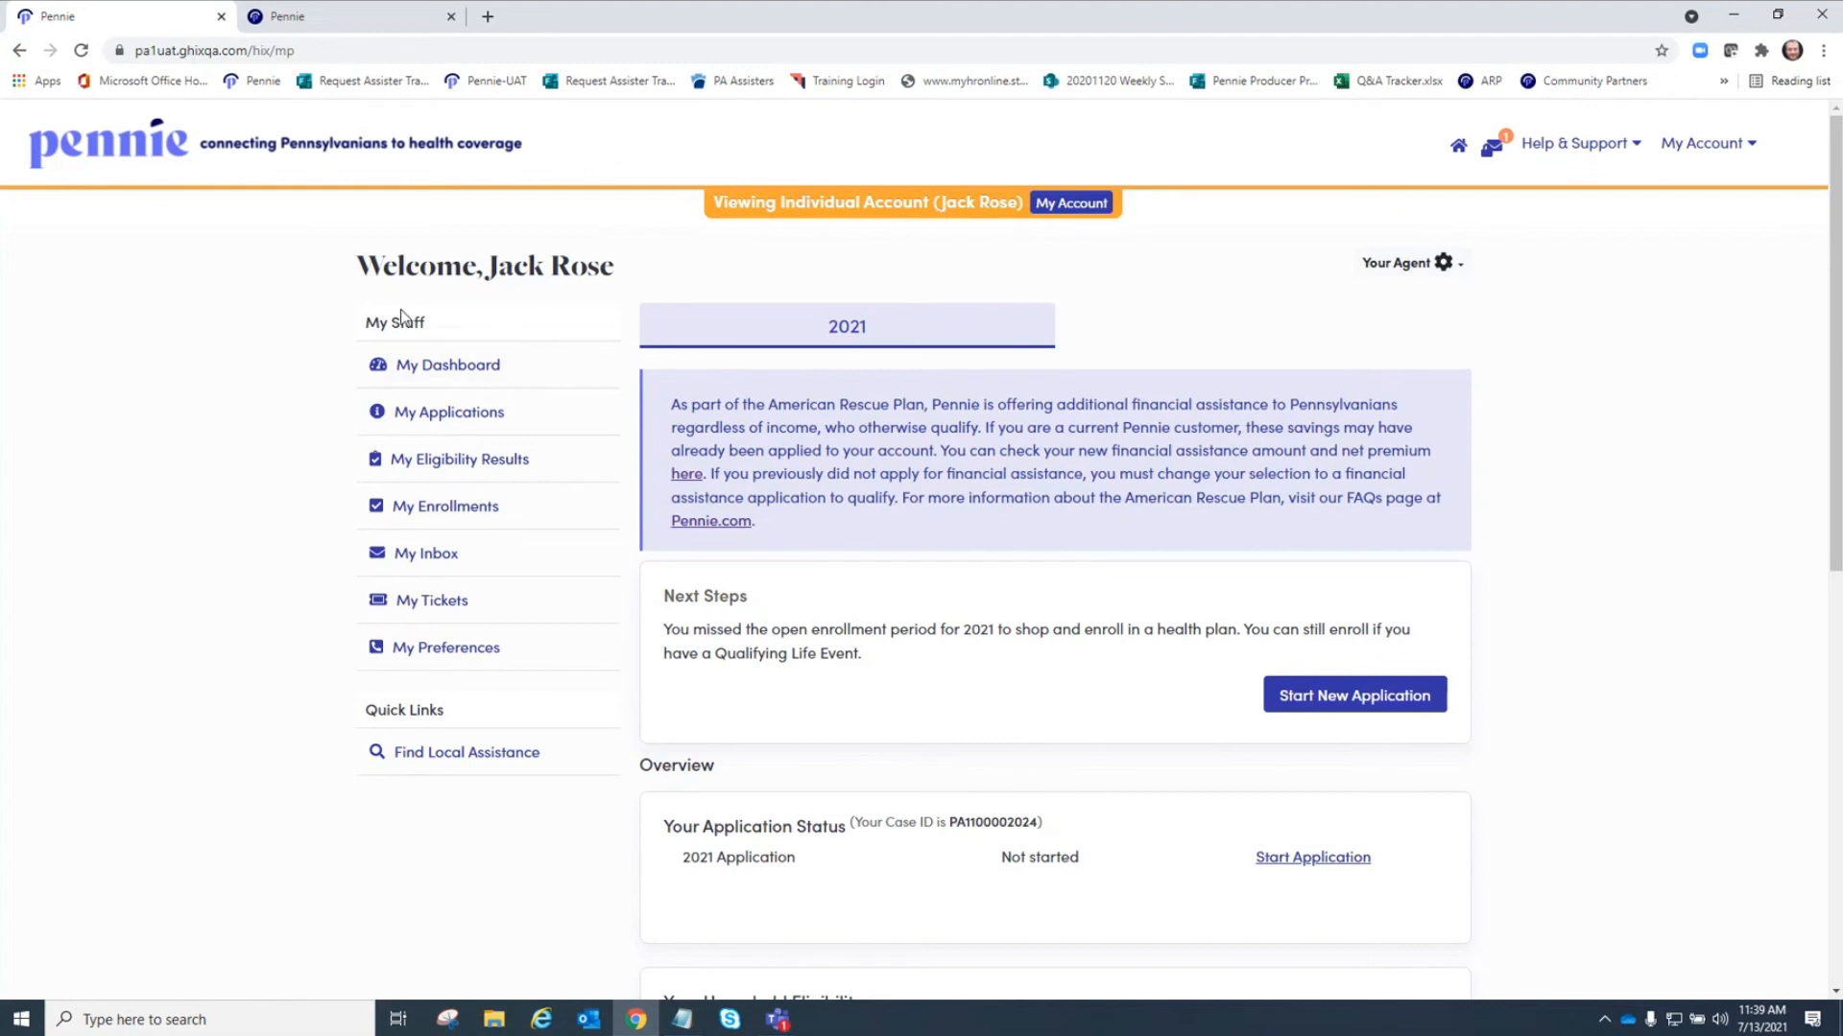
pyautogui.click(1445, 263)
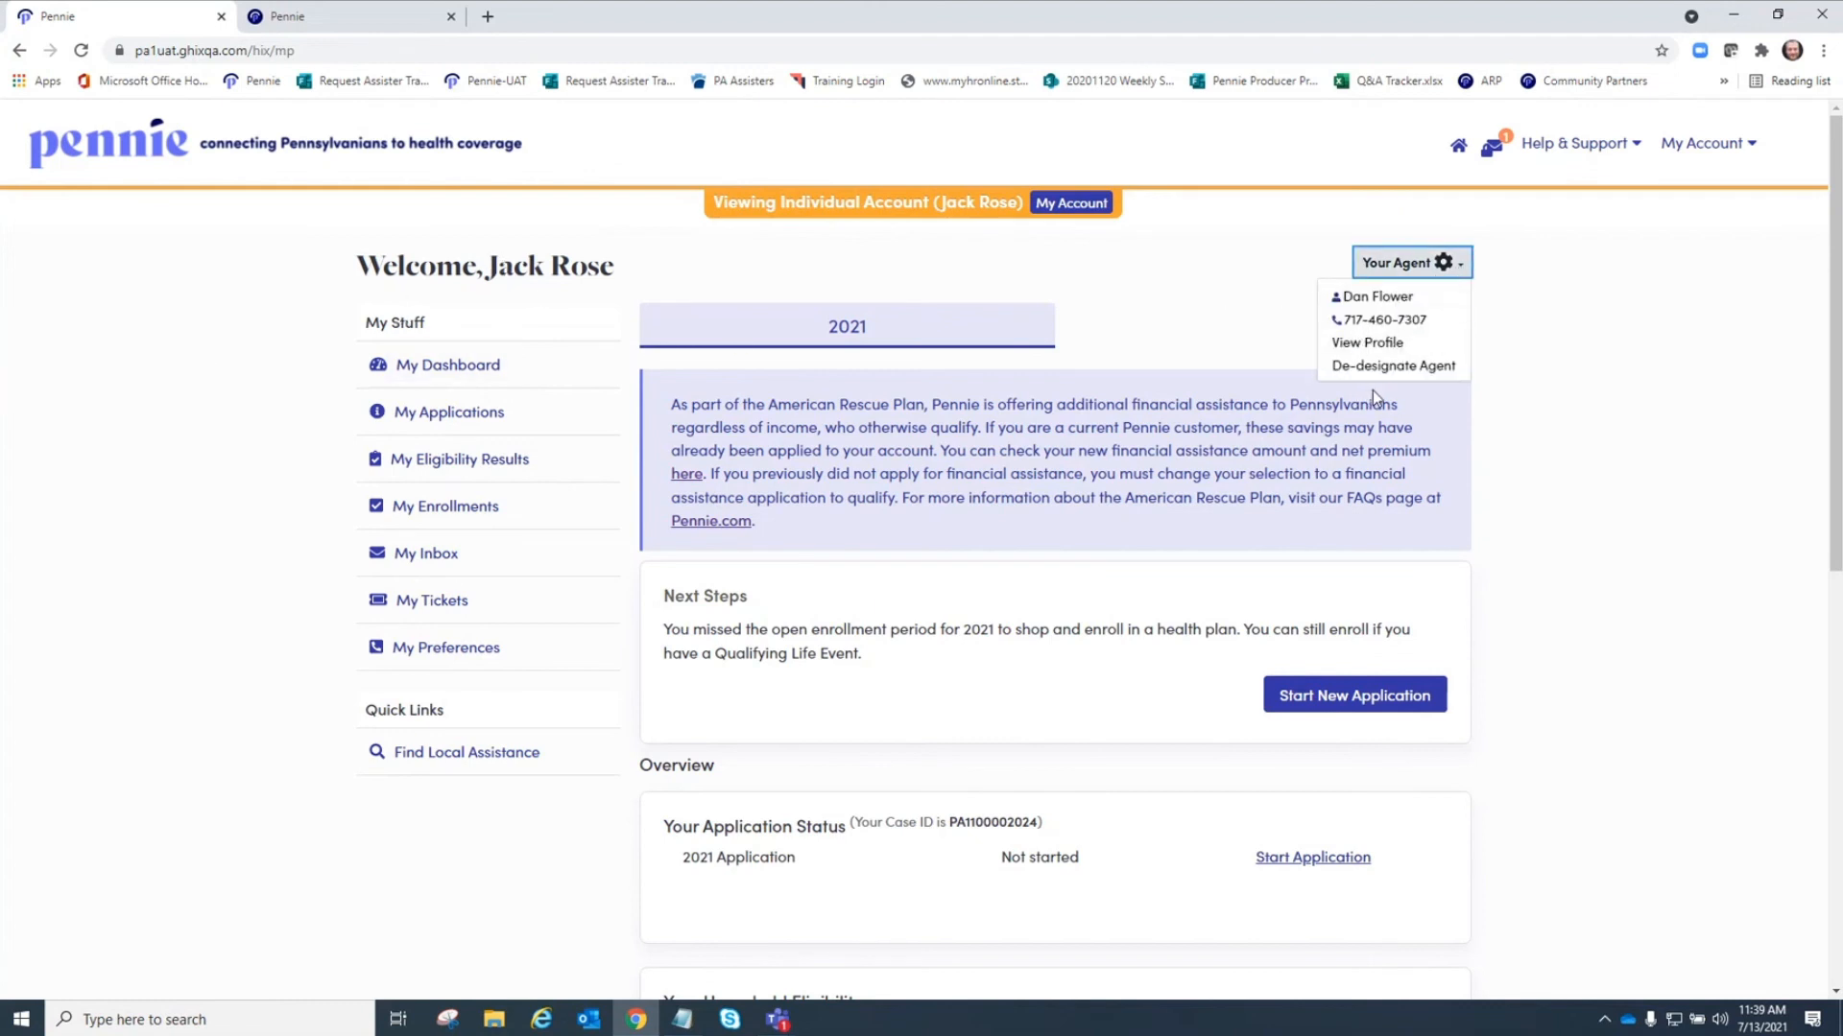
pyautogui.click(1532, 356)
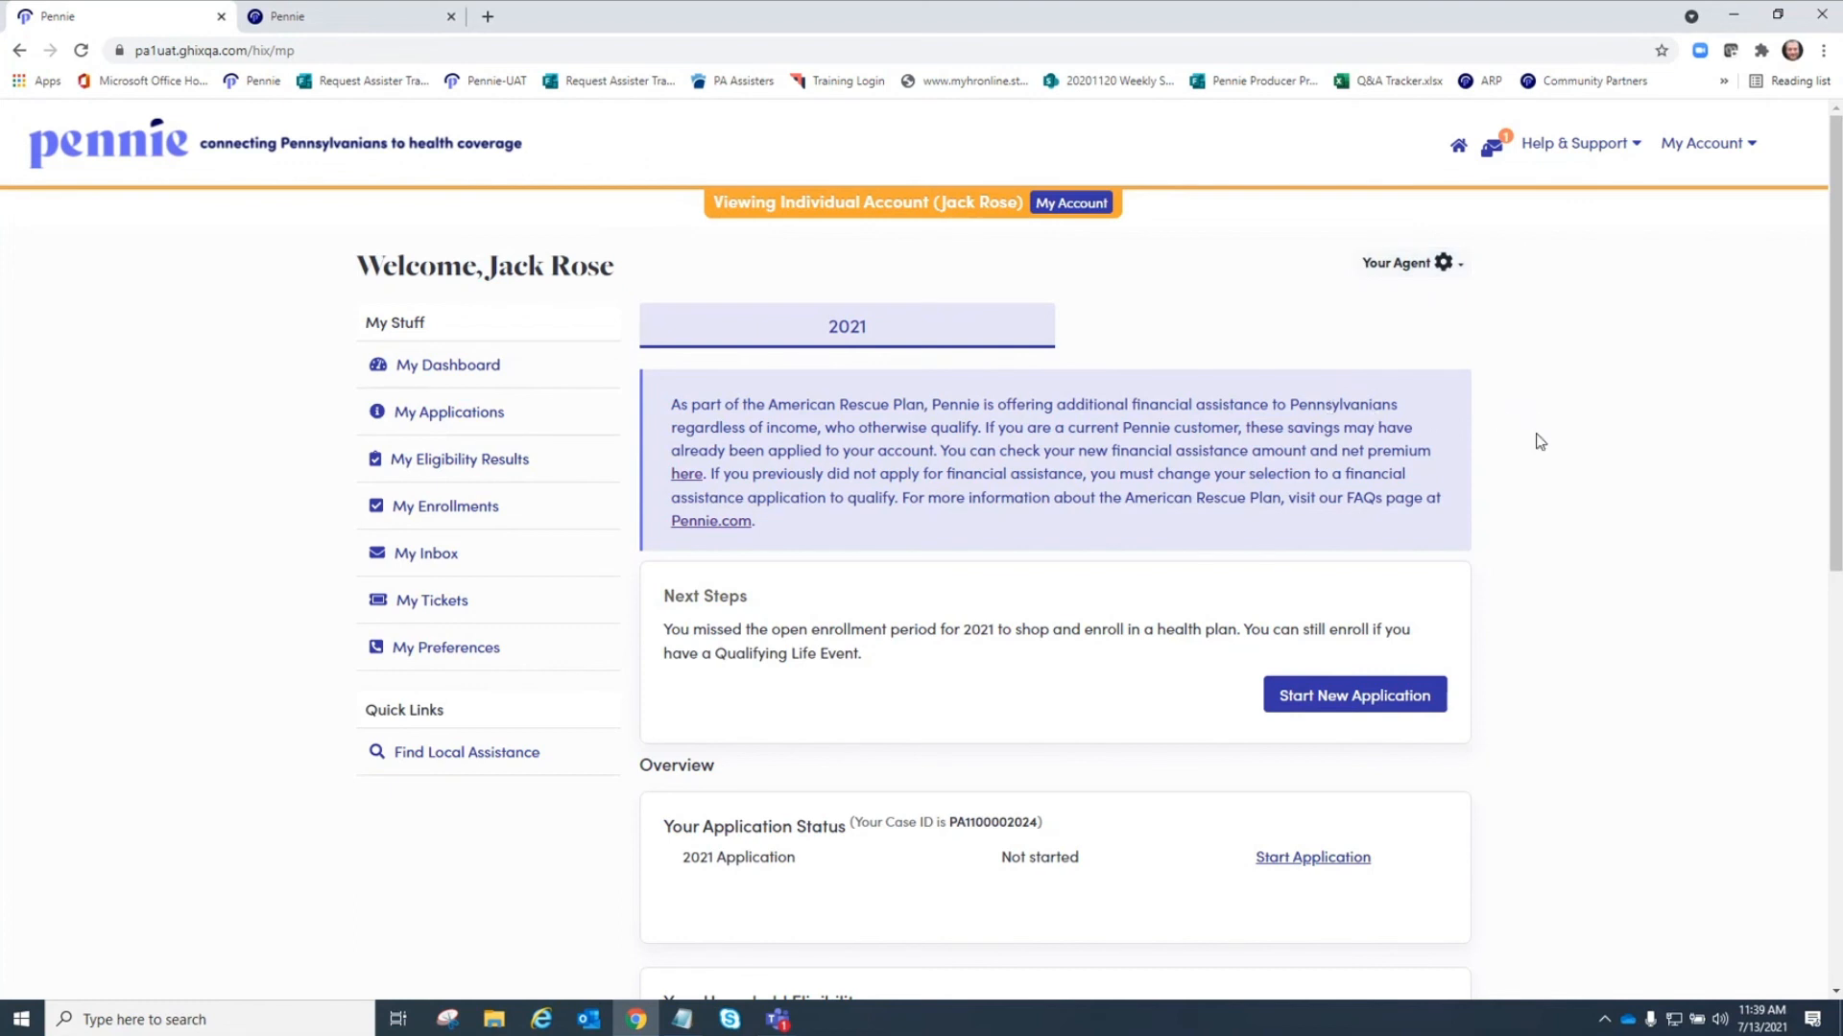
pyautogui.scroll(-2, 1536, 440)
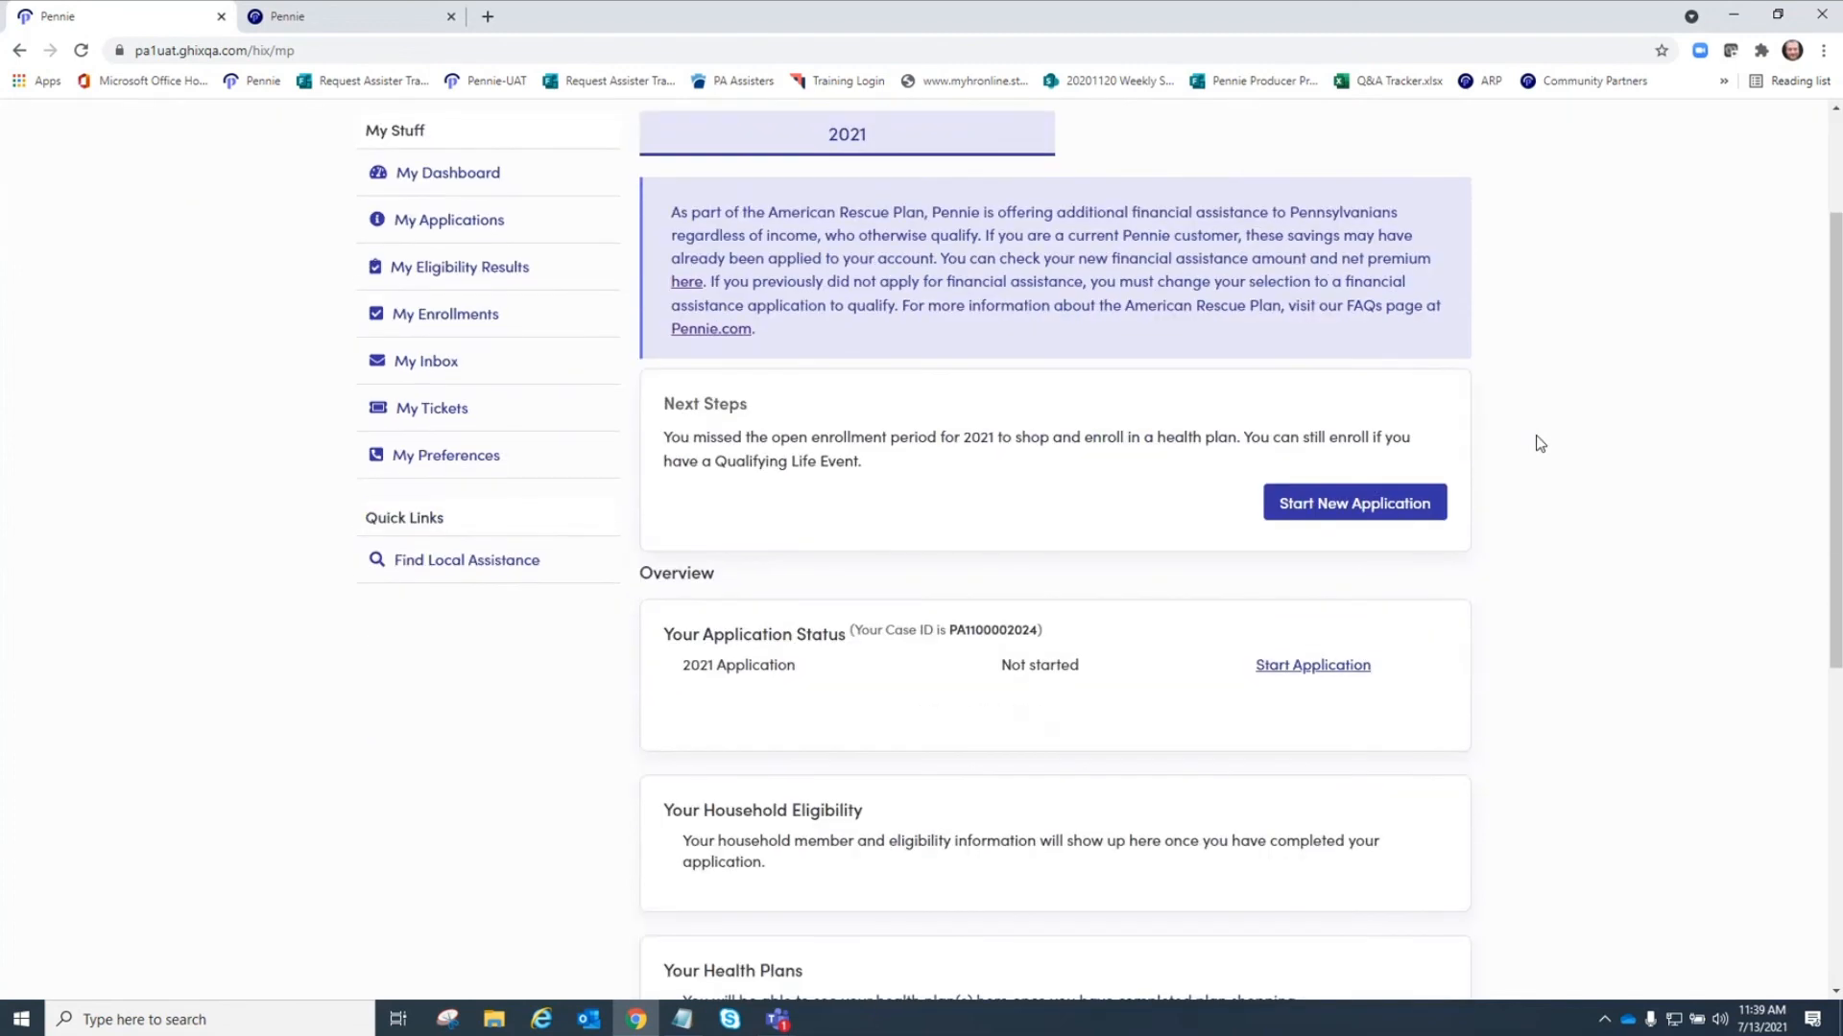
pyautogui.scroll(-2, 1580, 456)
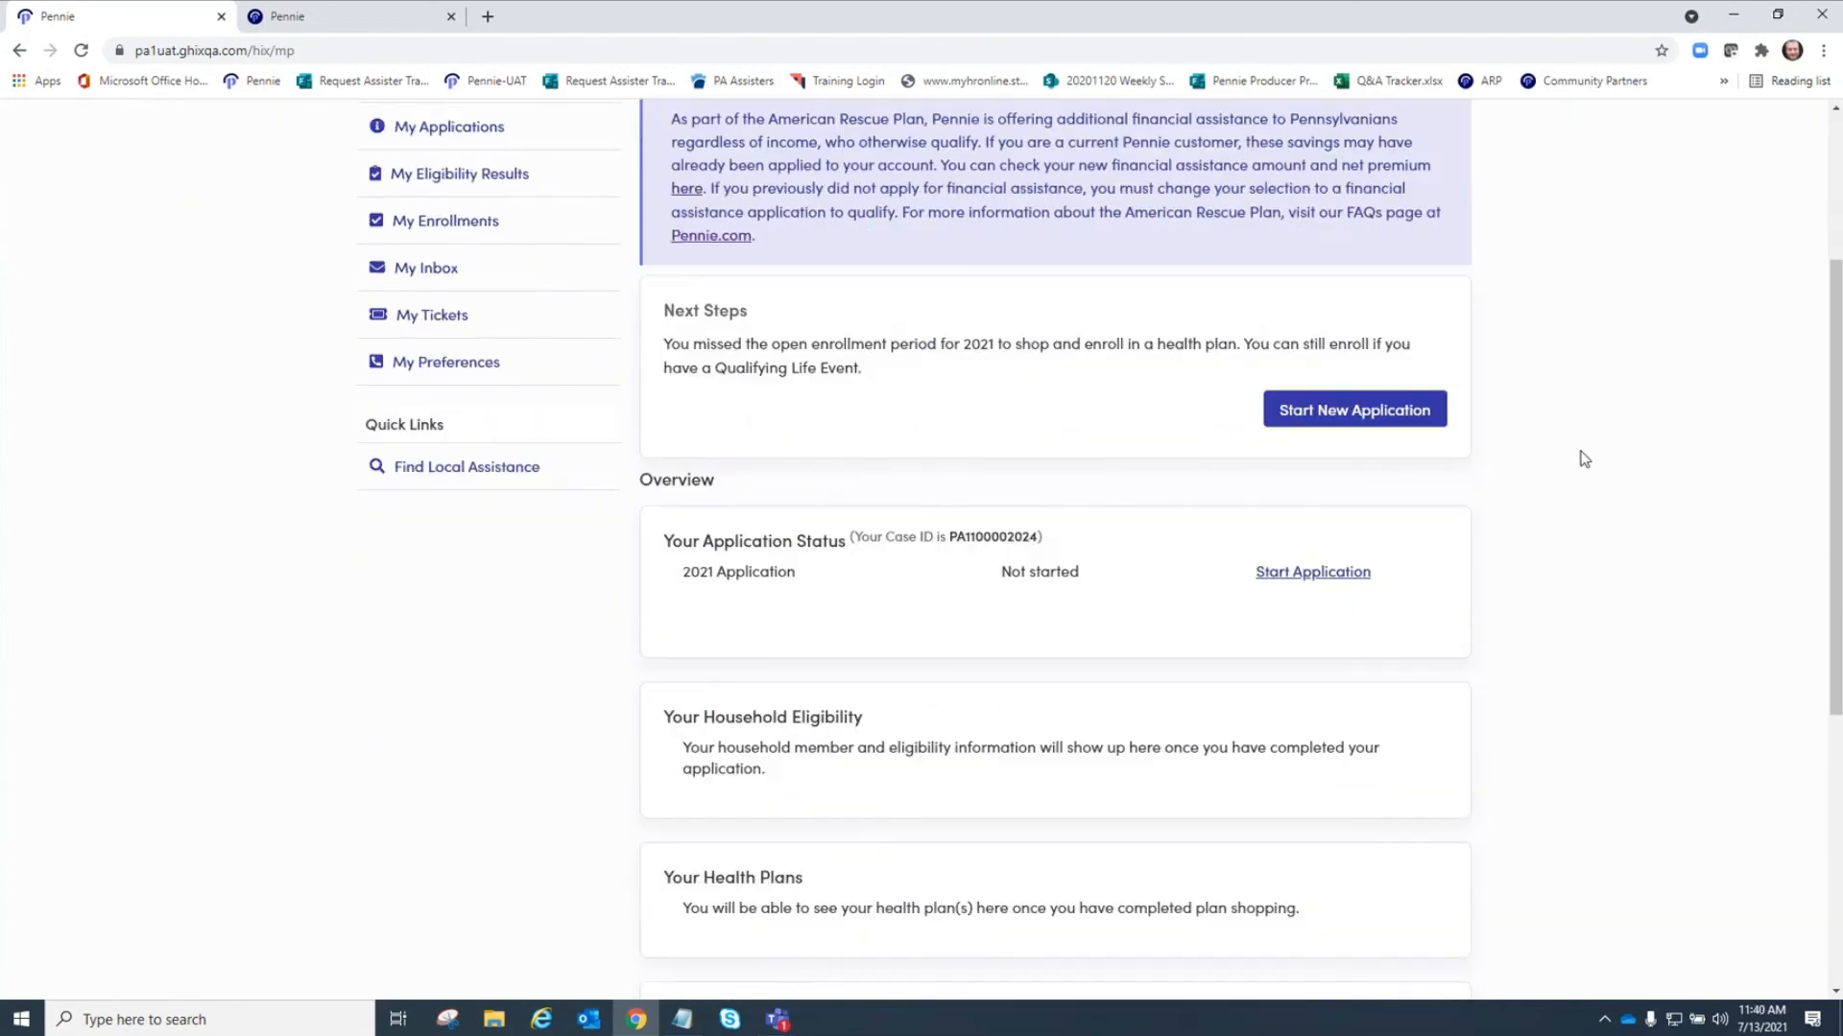
pyautogui.scroll(-3, 1225, 593)
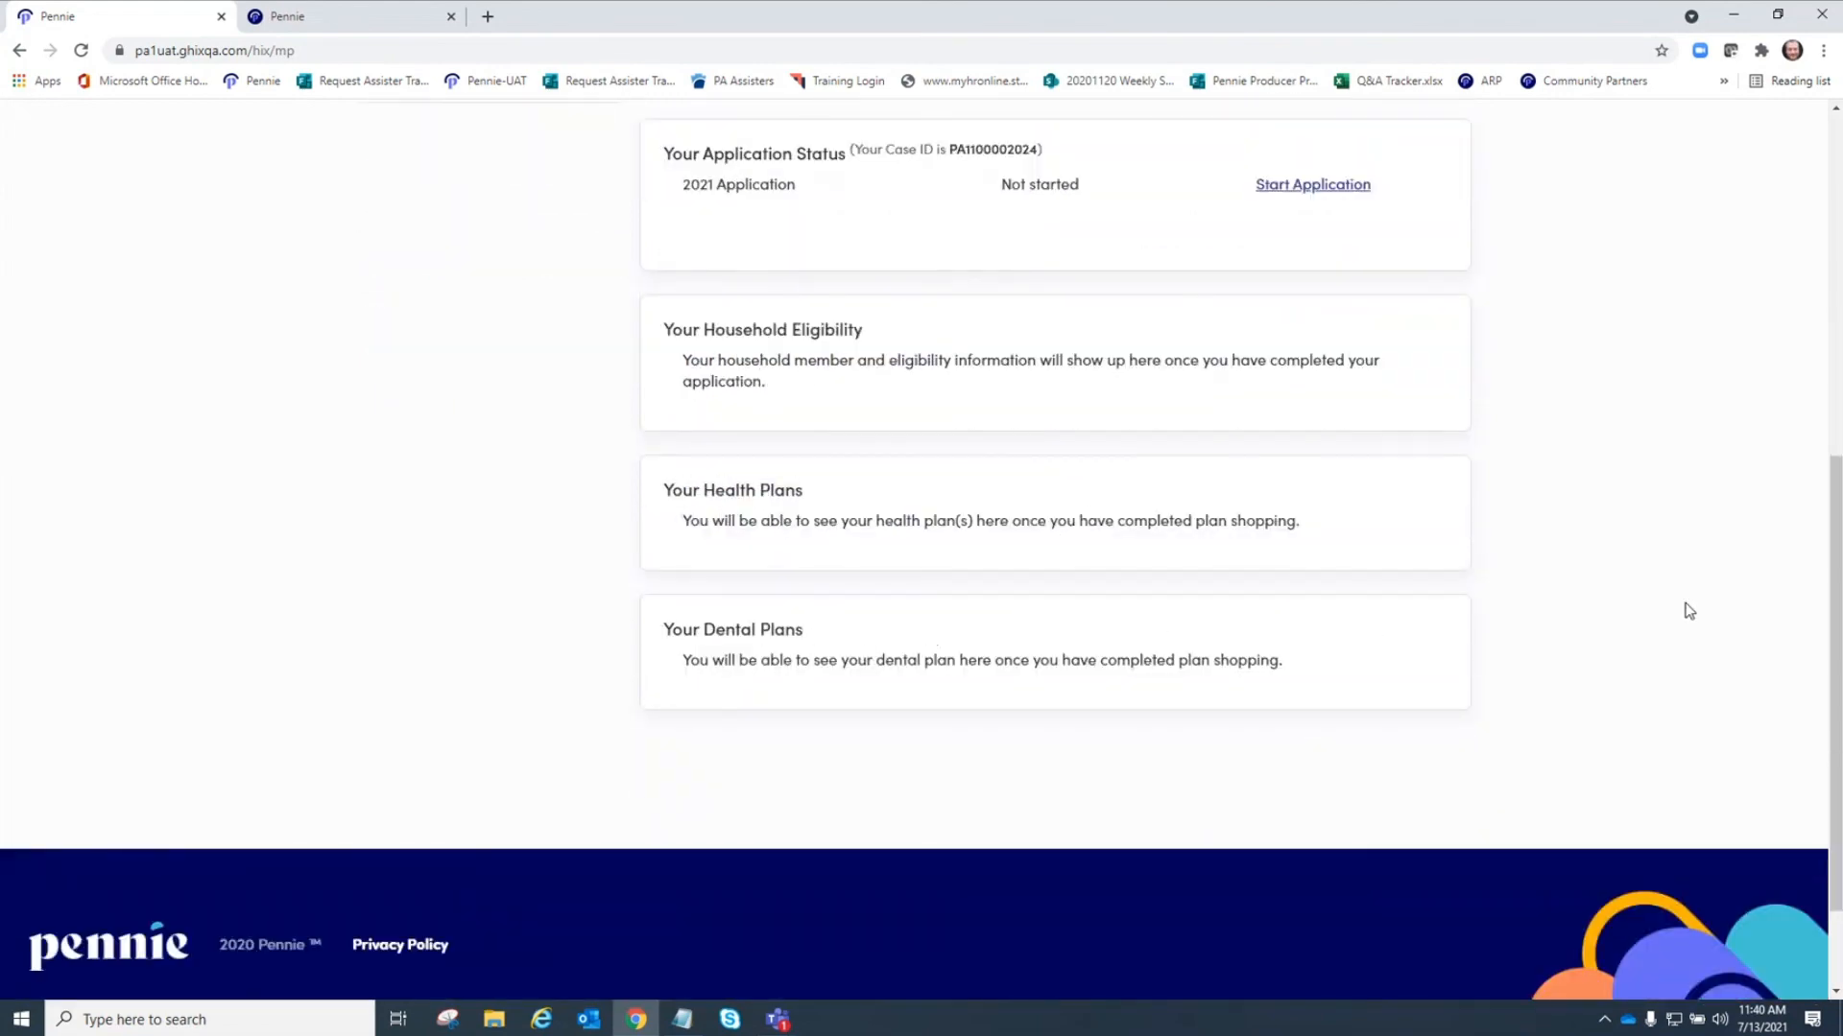
pyautogui.scroll(7, 1690, 595)
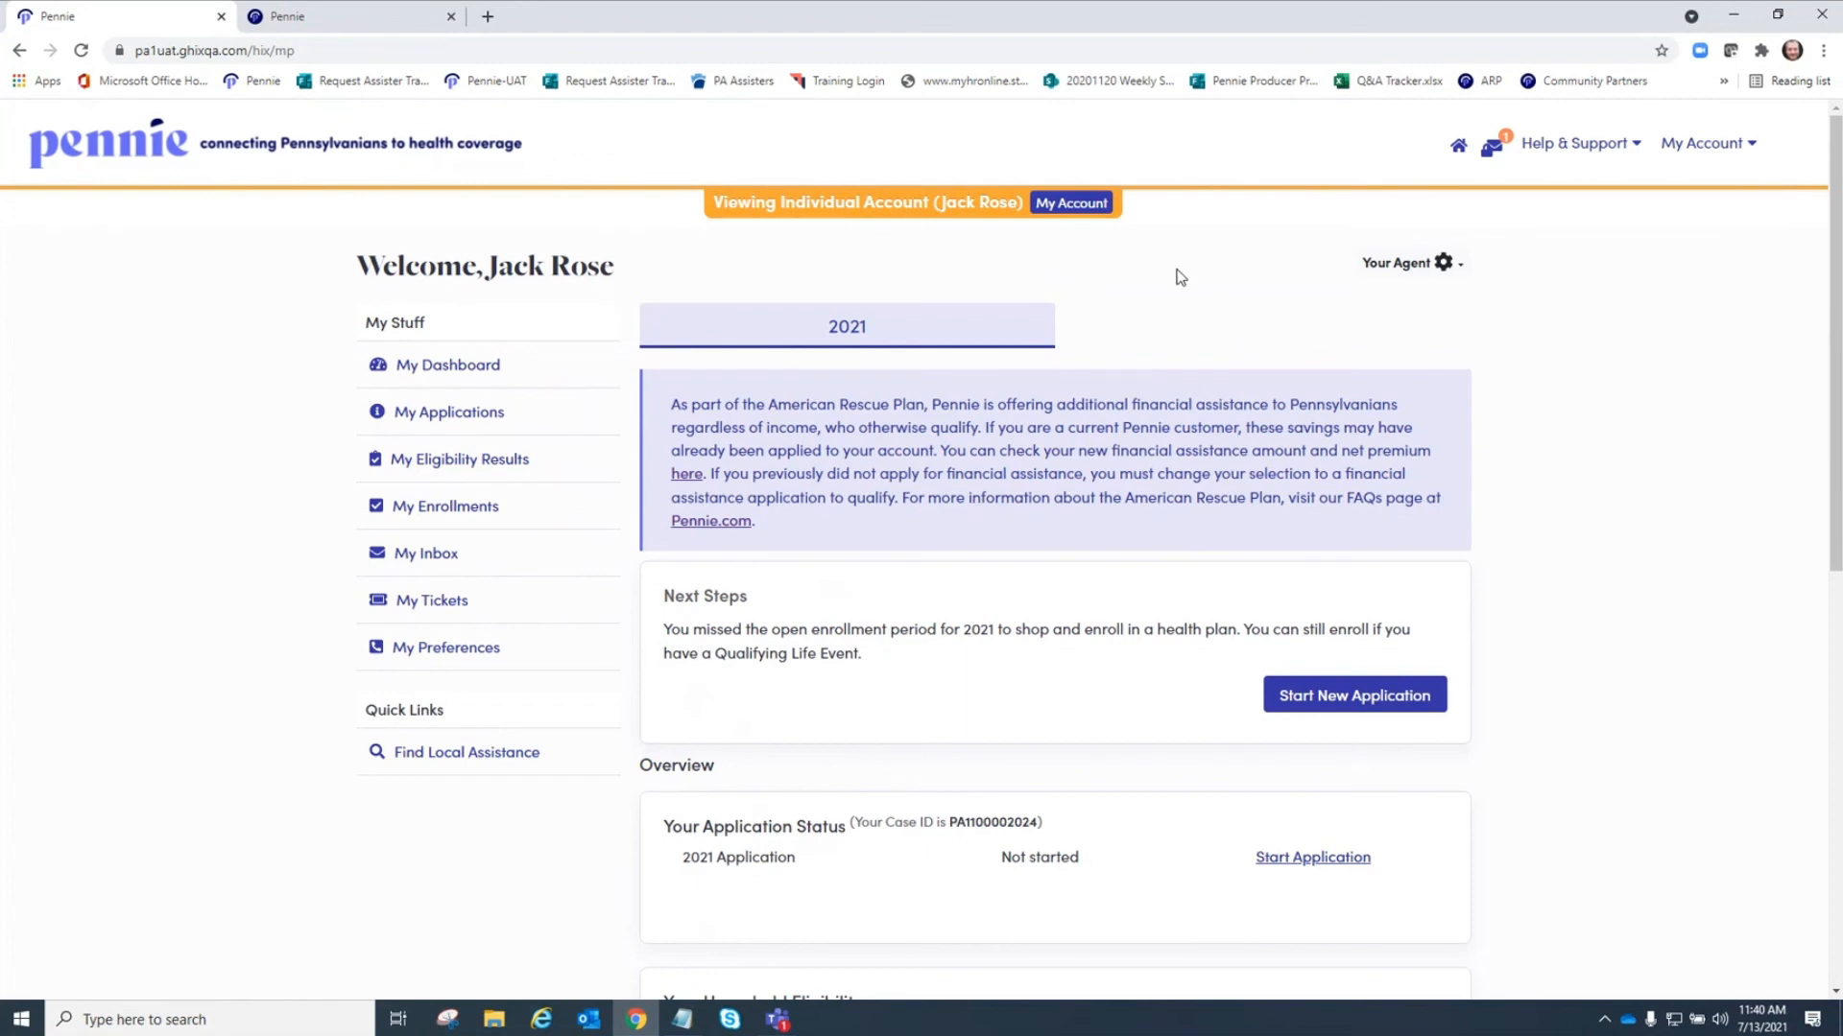
# Return to the agent account and open the list of active individuals under My Delegations.
pyautogui.click(1076, 204)
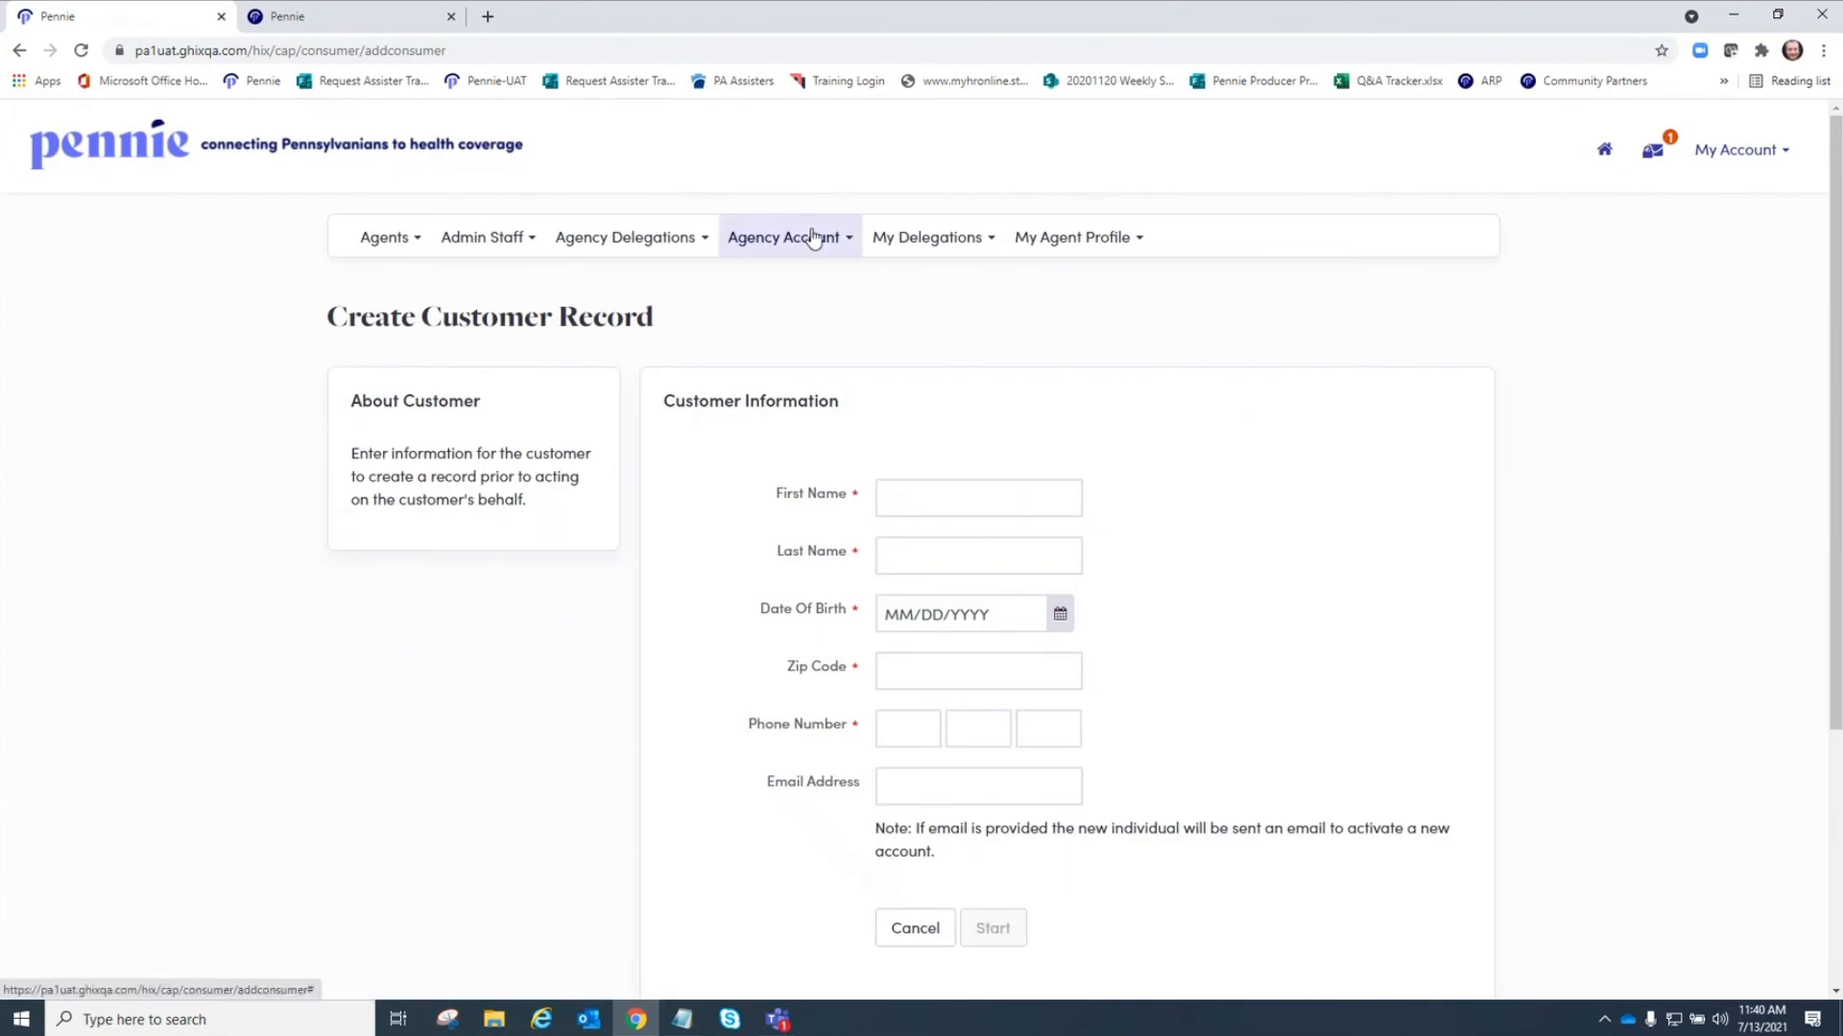
pyautogui.click(921, 240)
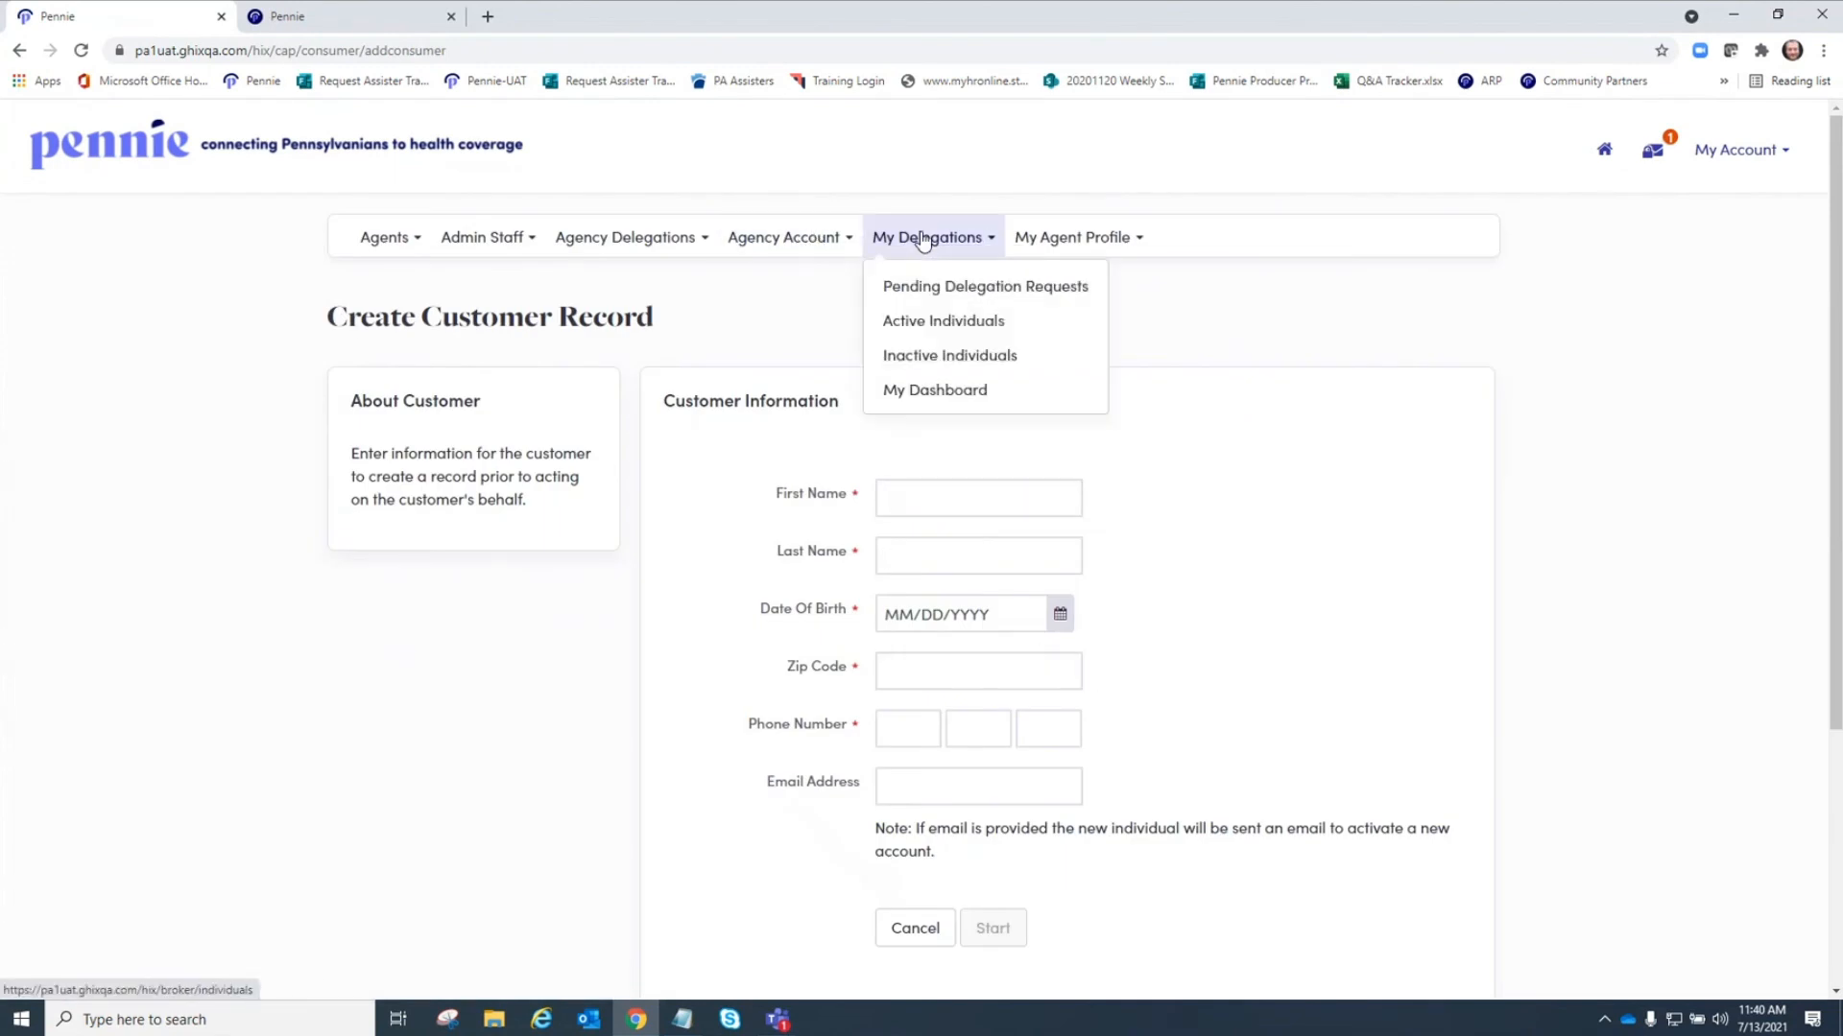
pyautogui.click(929, 326)
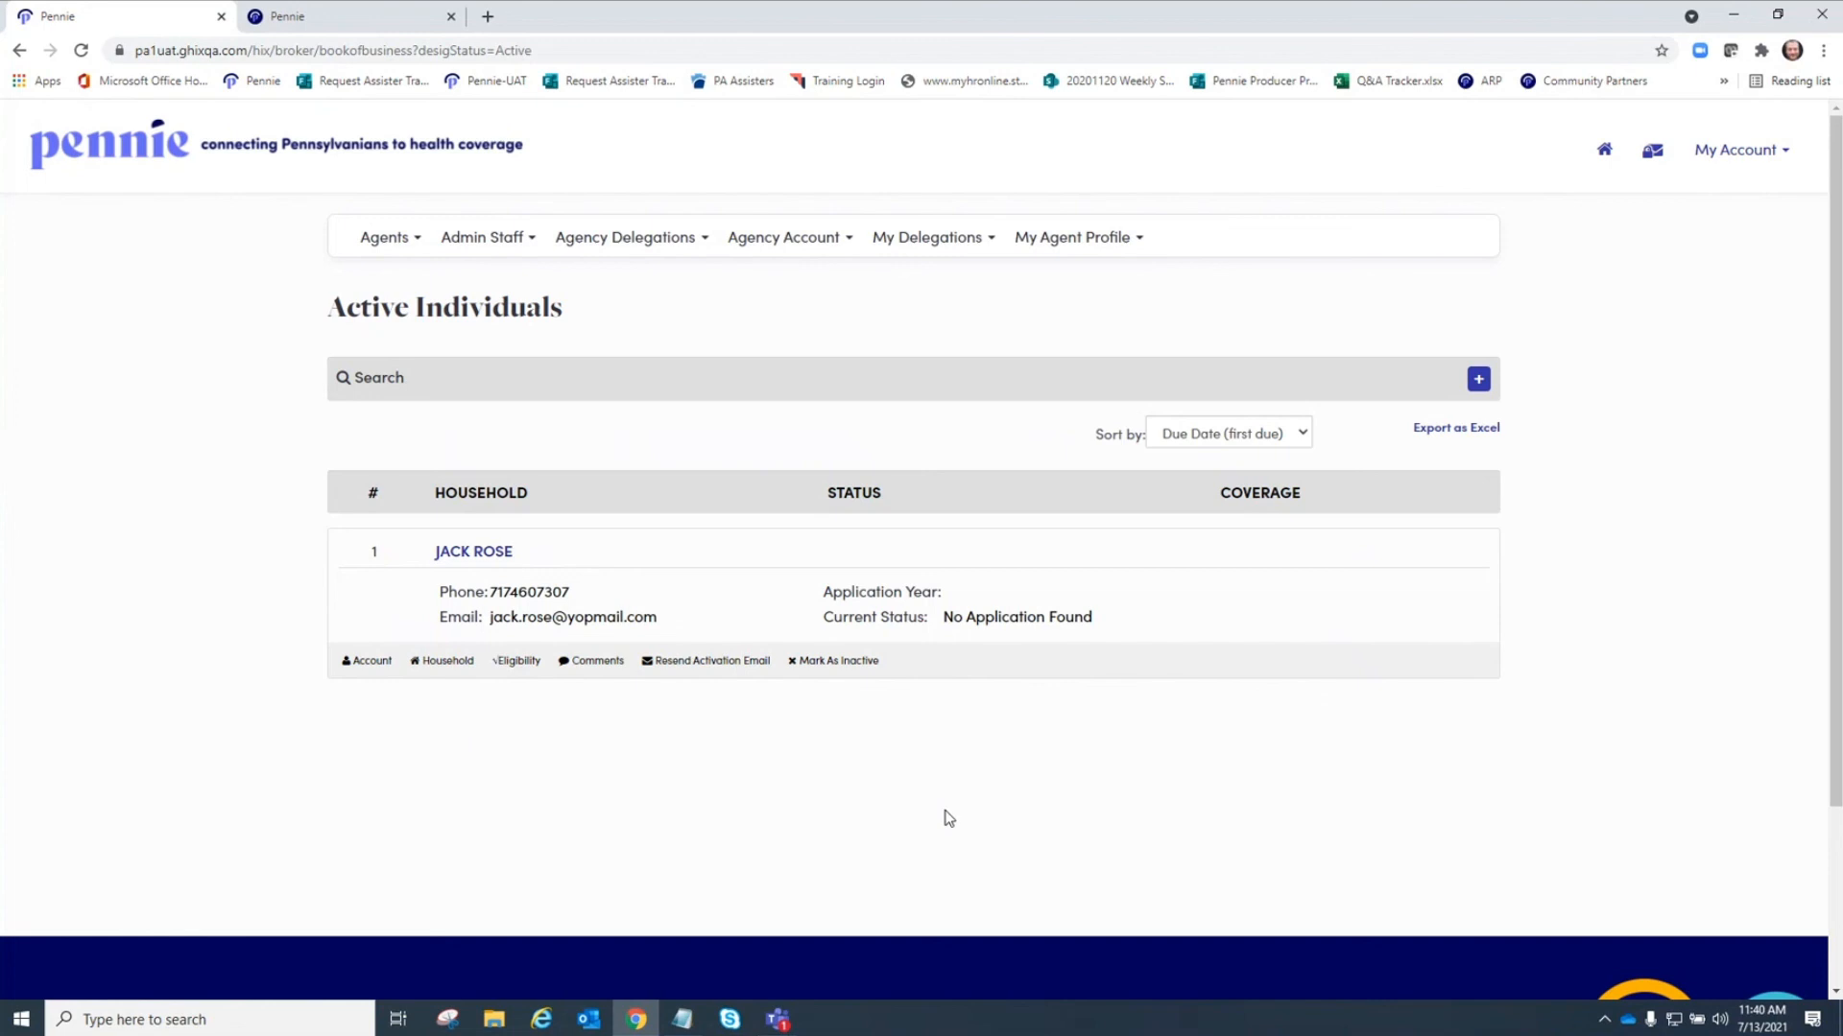
# Open the agent's own dashboard from the My Delegations menu.
pyautogui.click(965, 238)
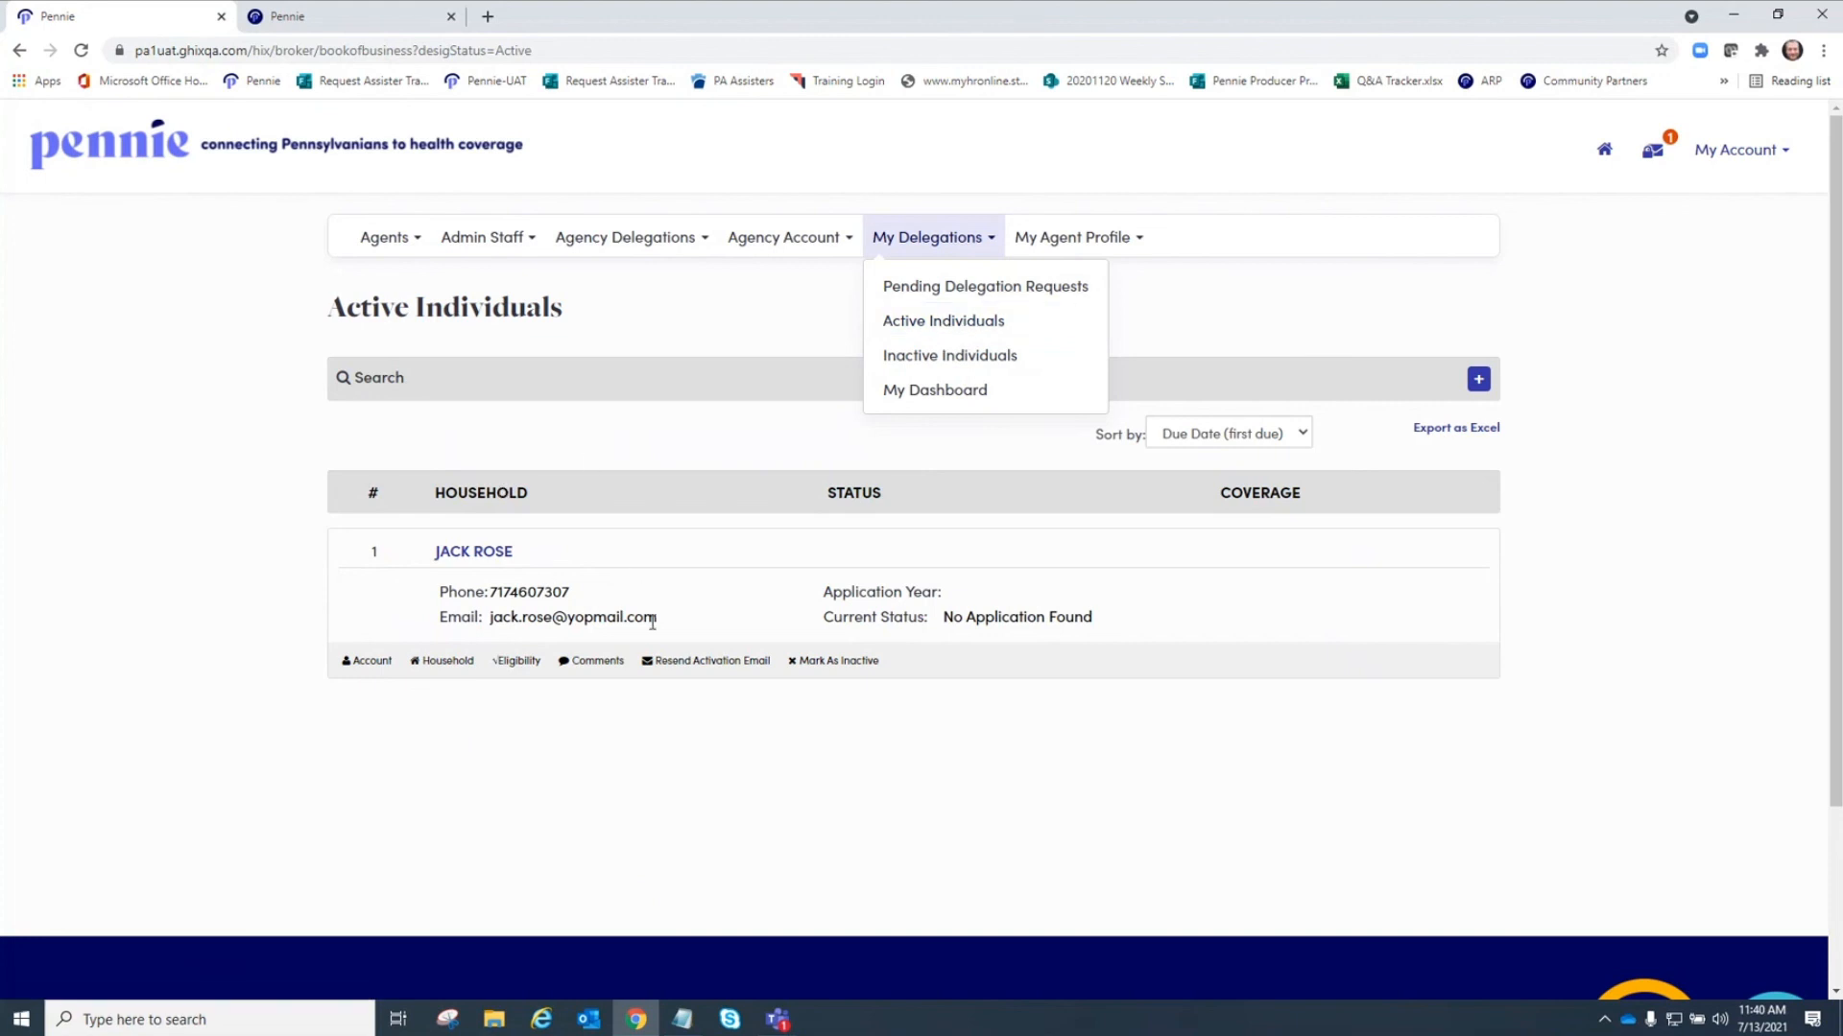
pyautogui.click(711, 286)
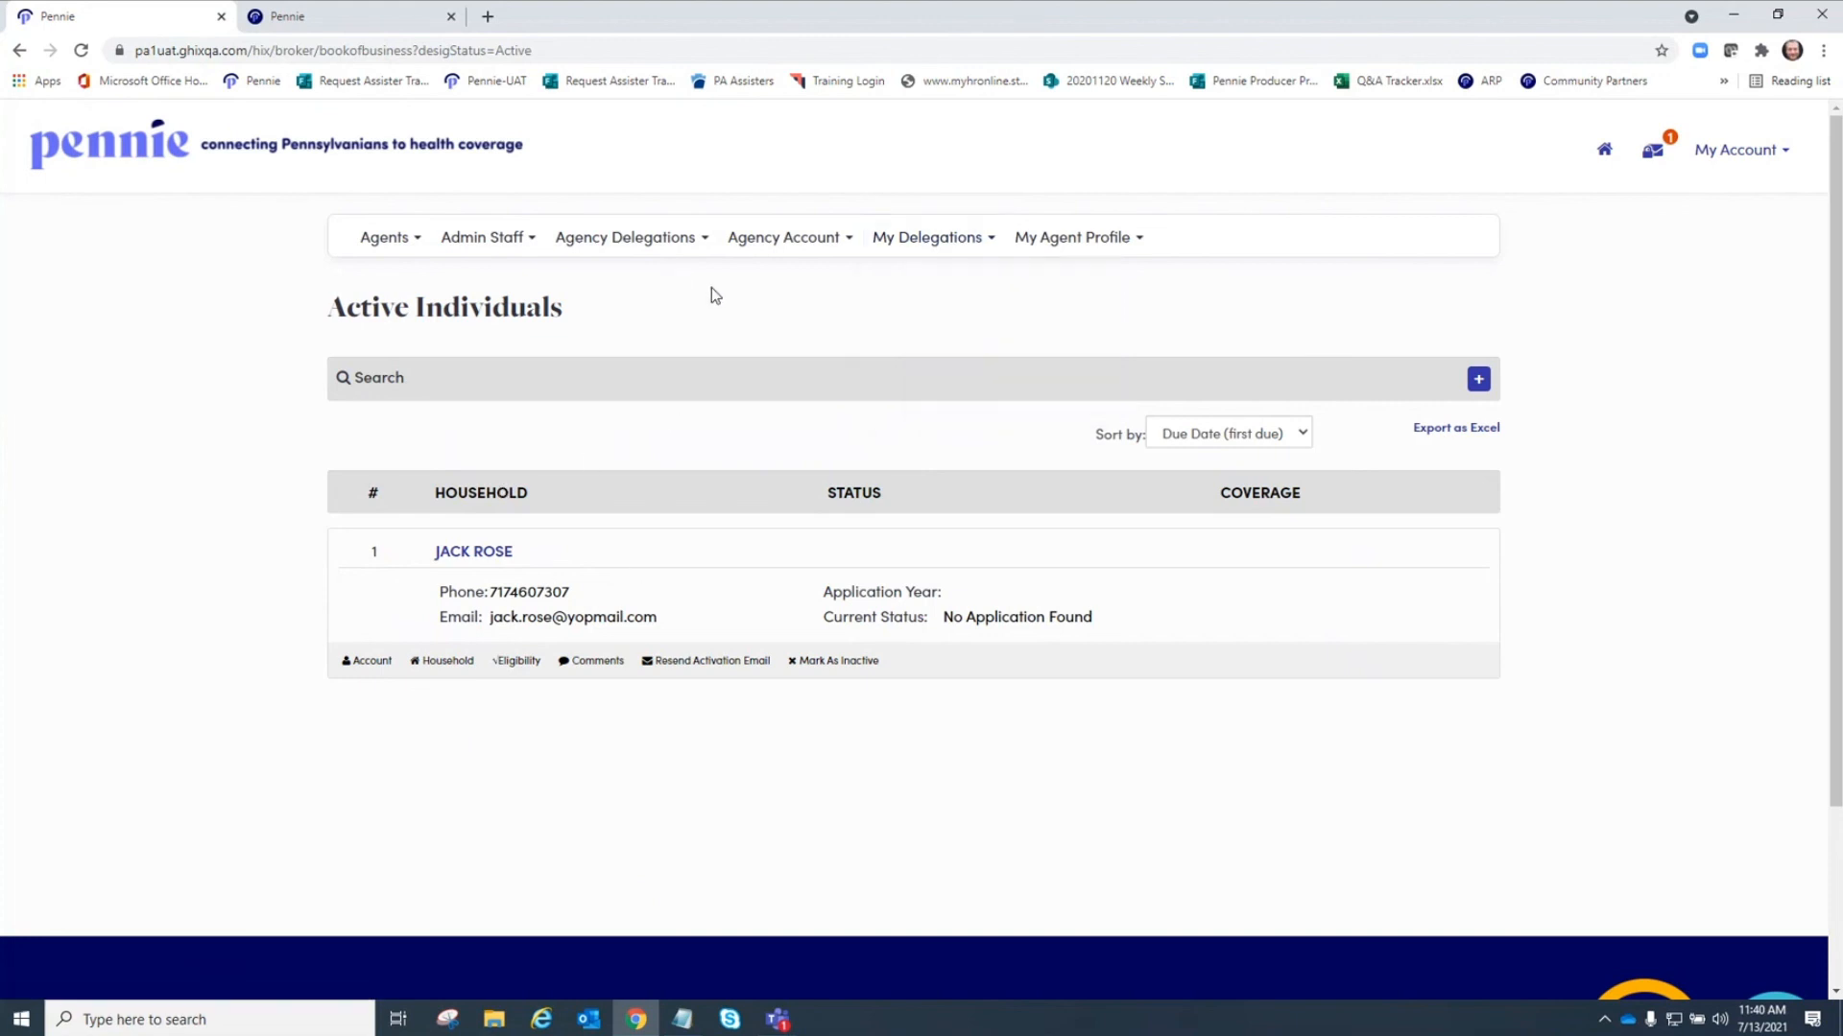
pyautogui.click(889, 248)
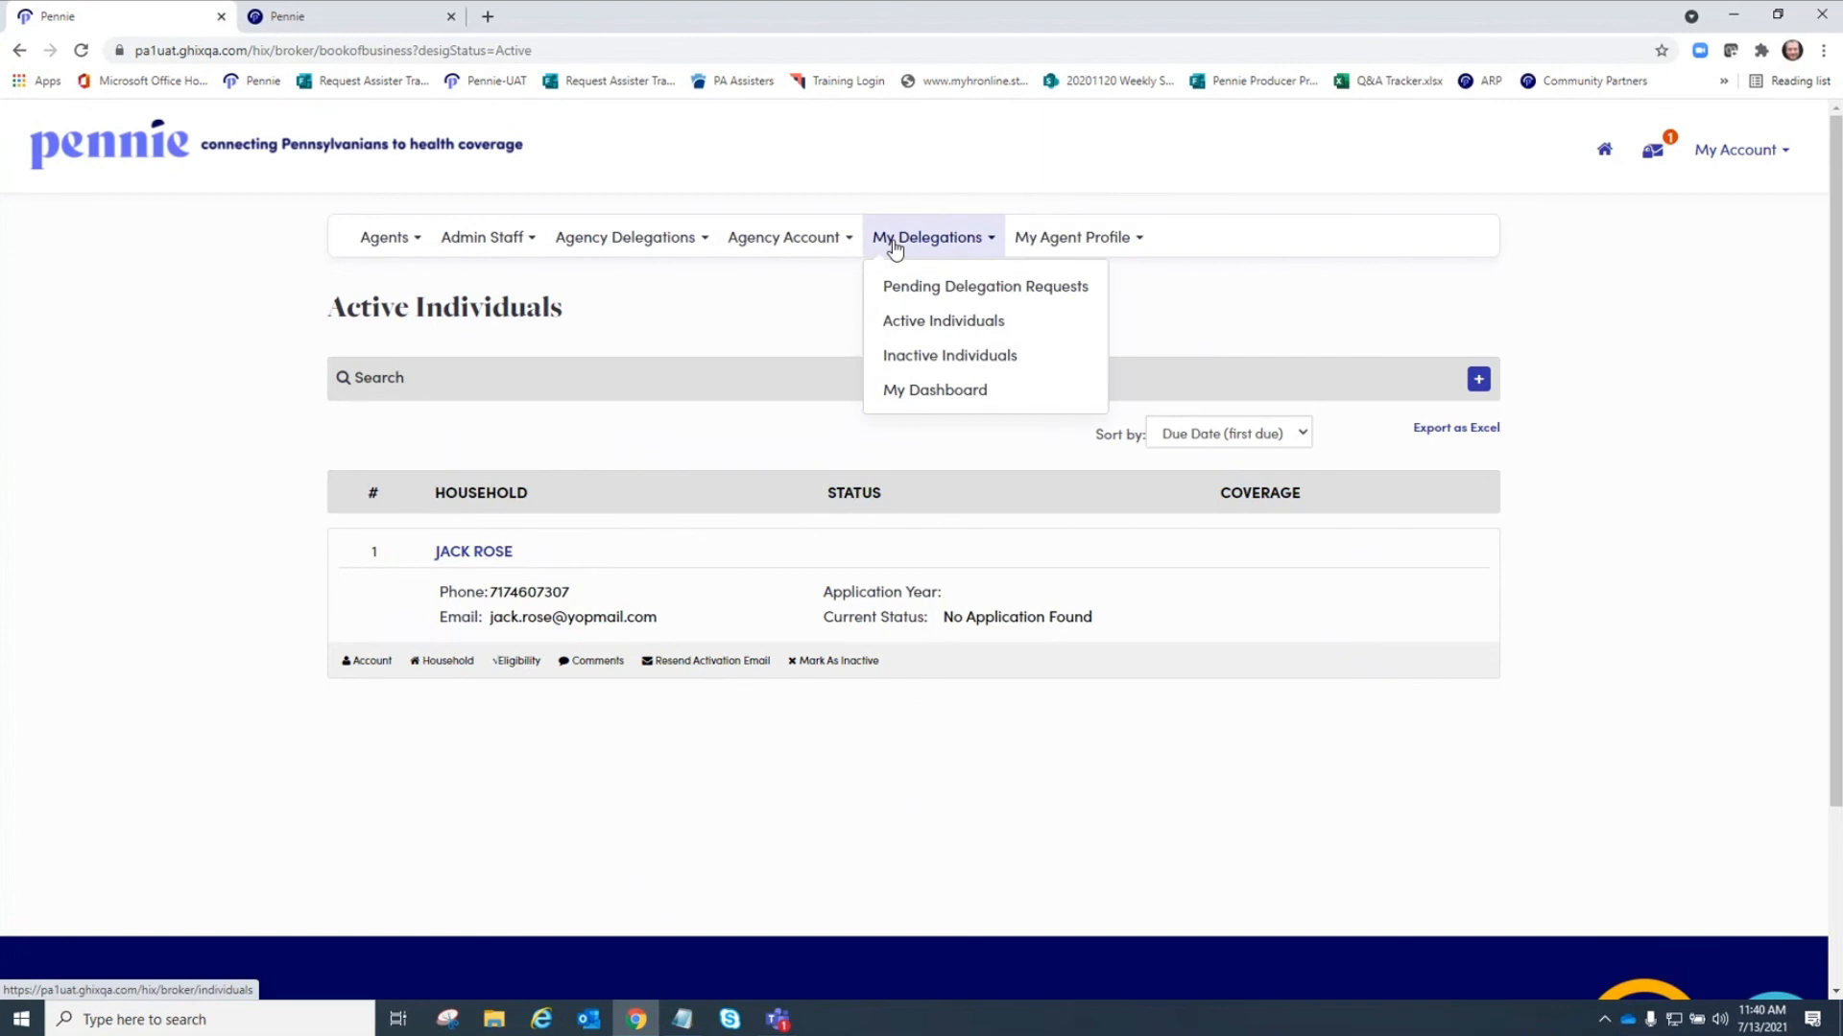
pyautogui.click(951, 389)
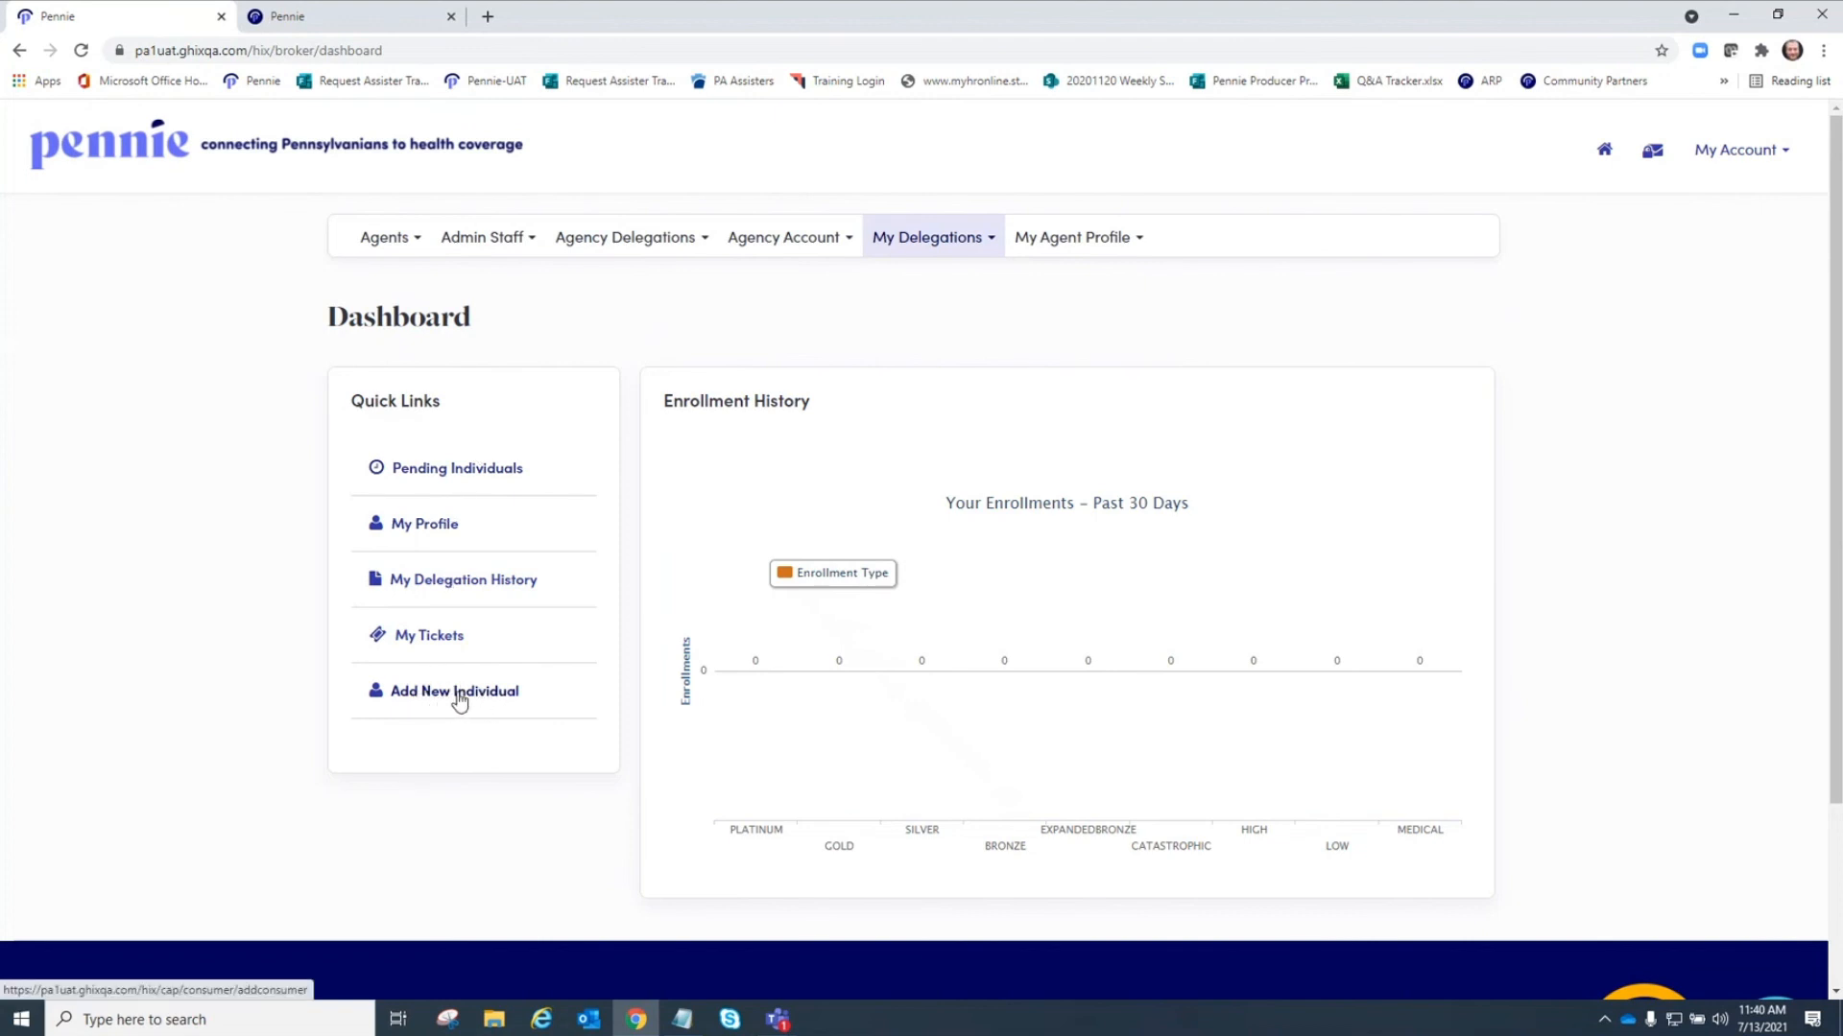
# Open the agent's Agent Information page and then the public Profile page.
pyautogui.click(1046, 240)
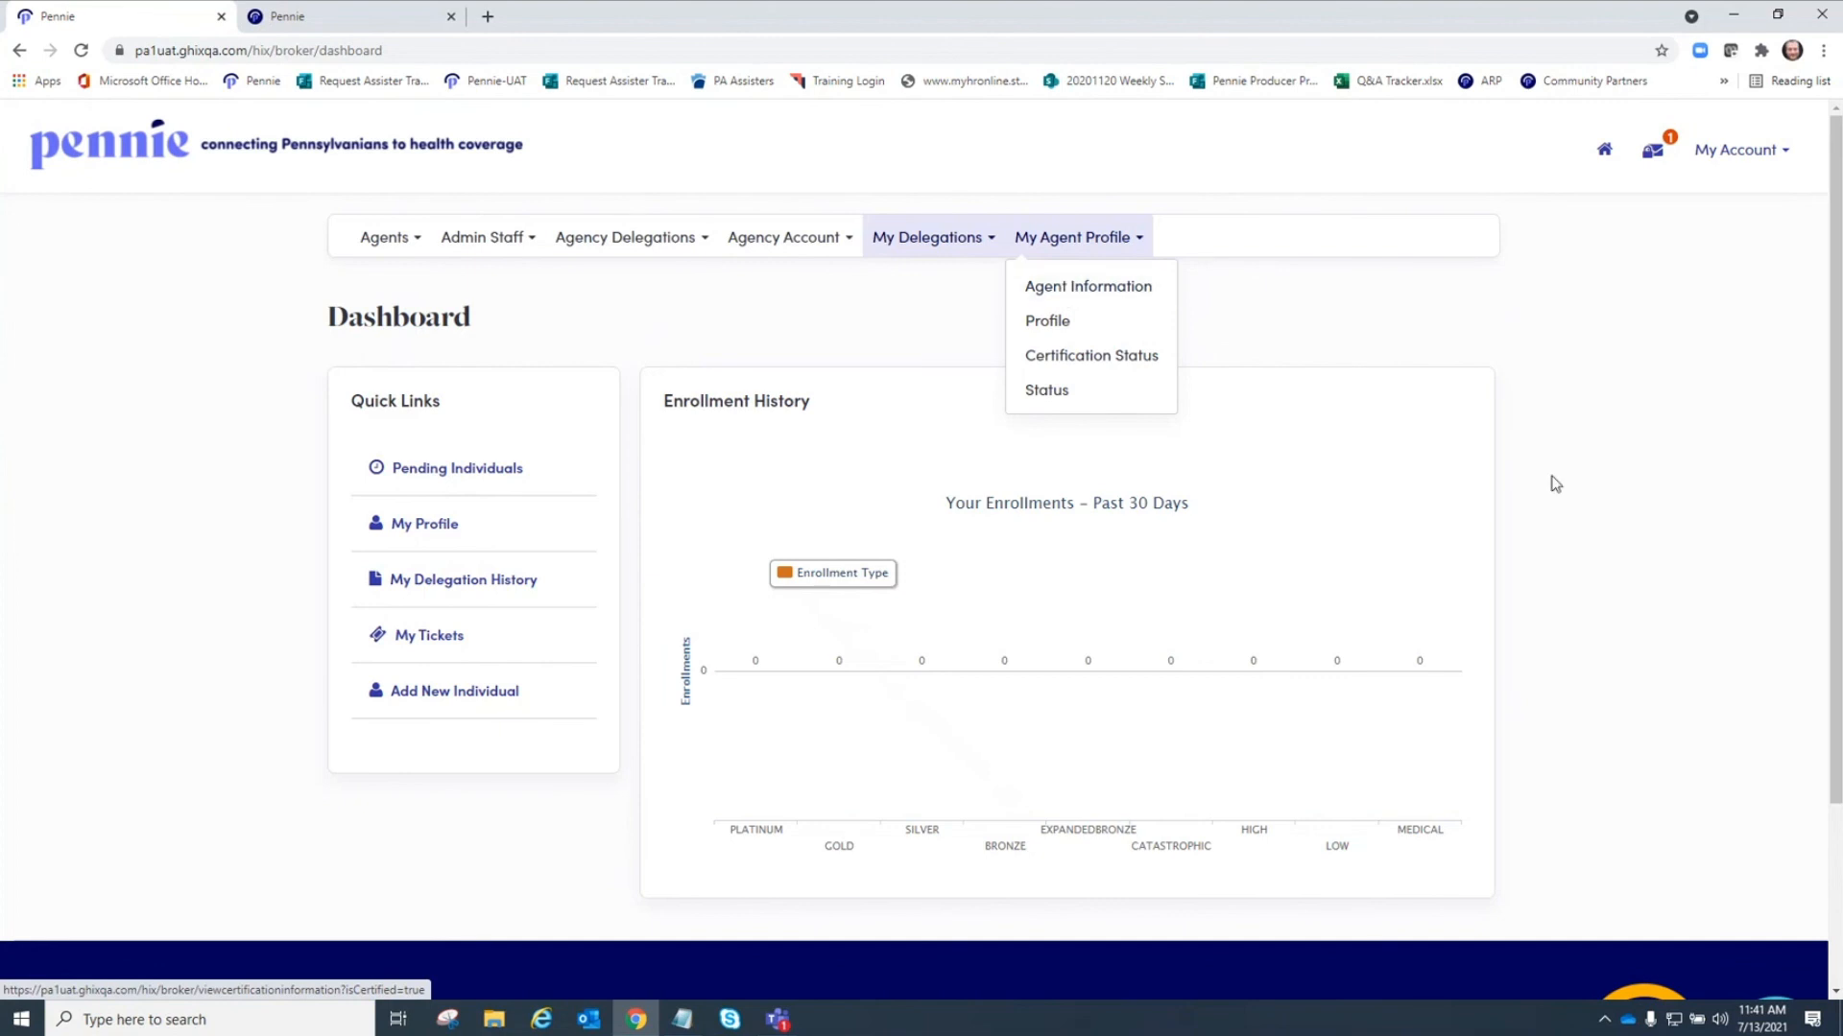
pyautogui.click(1083, 290)
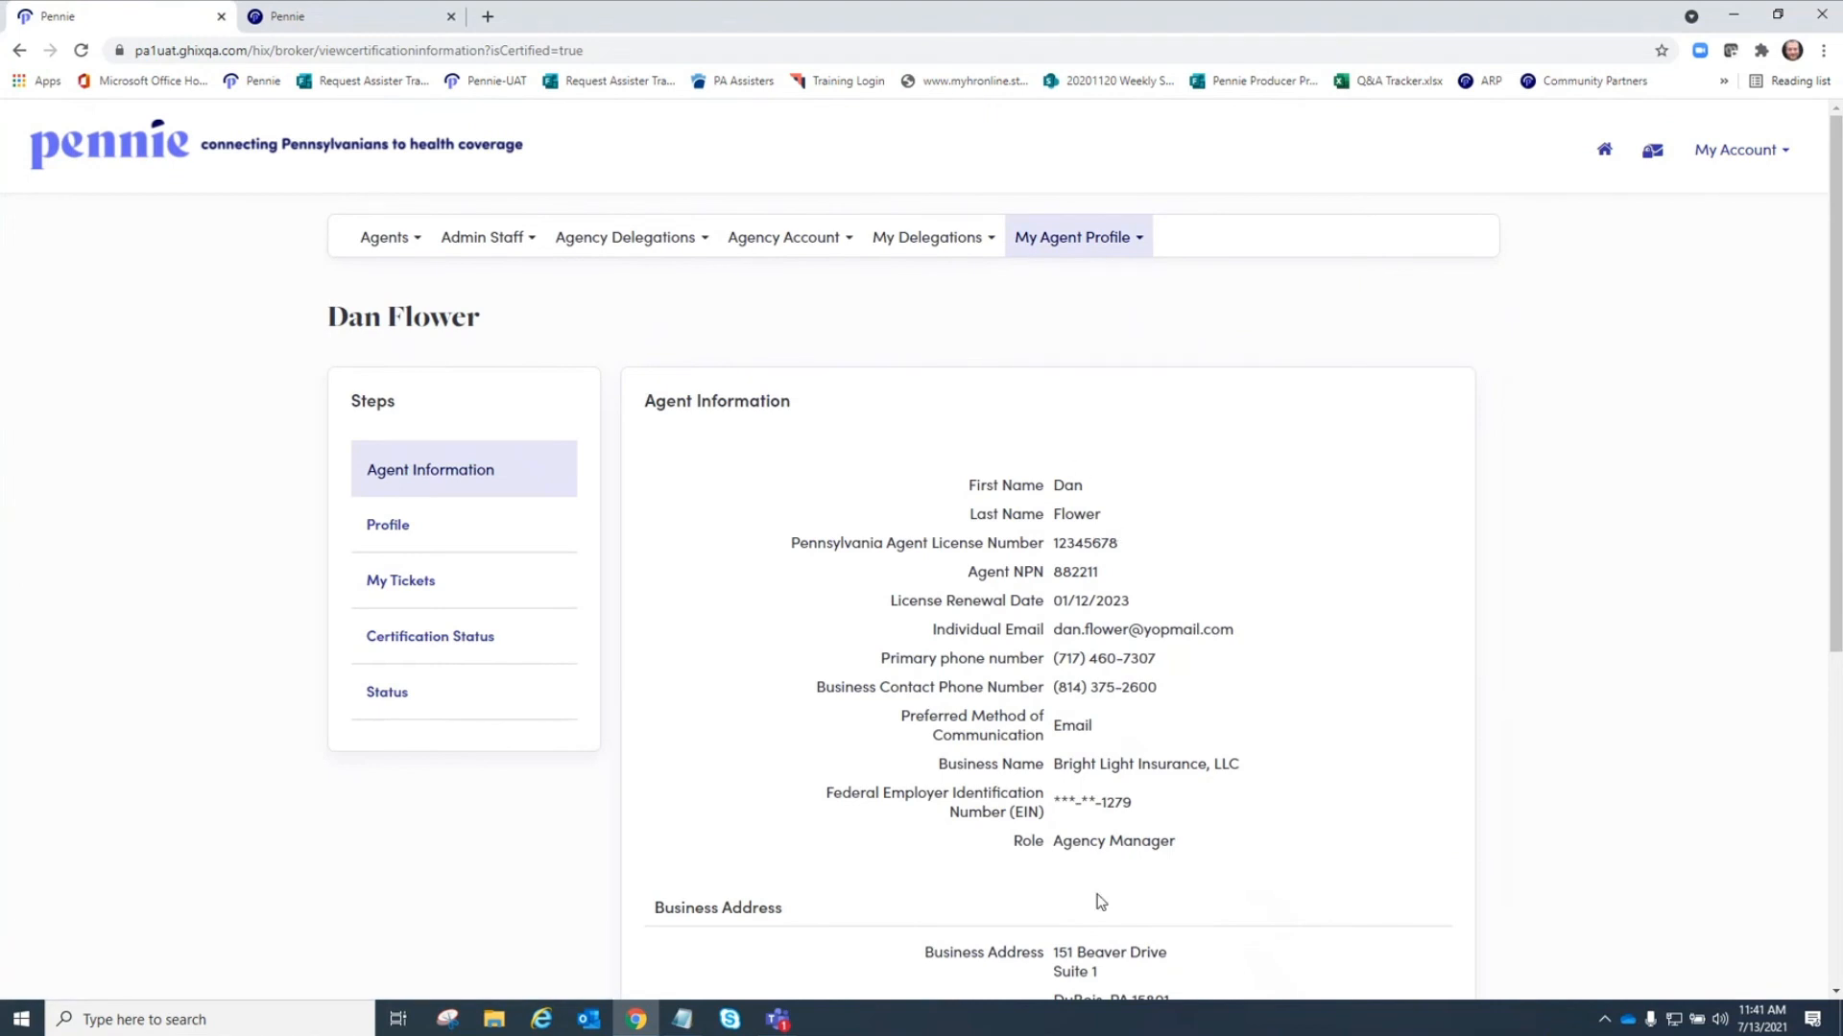
pyautogui.click(391, 531)
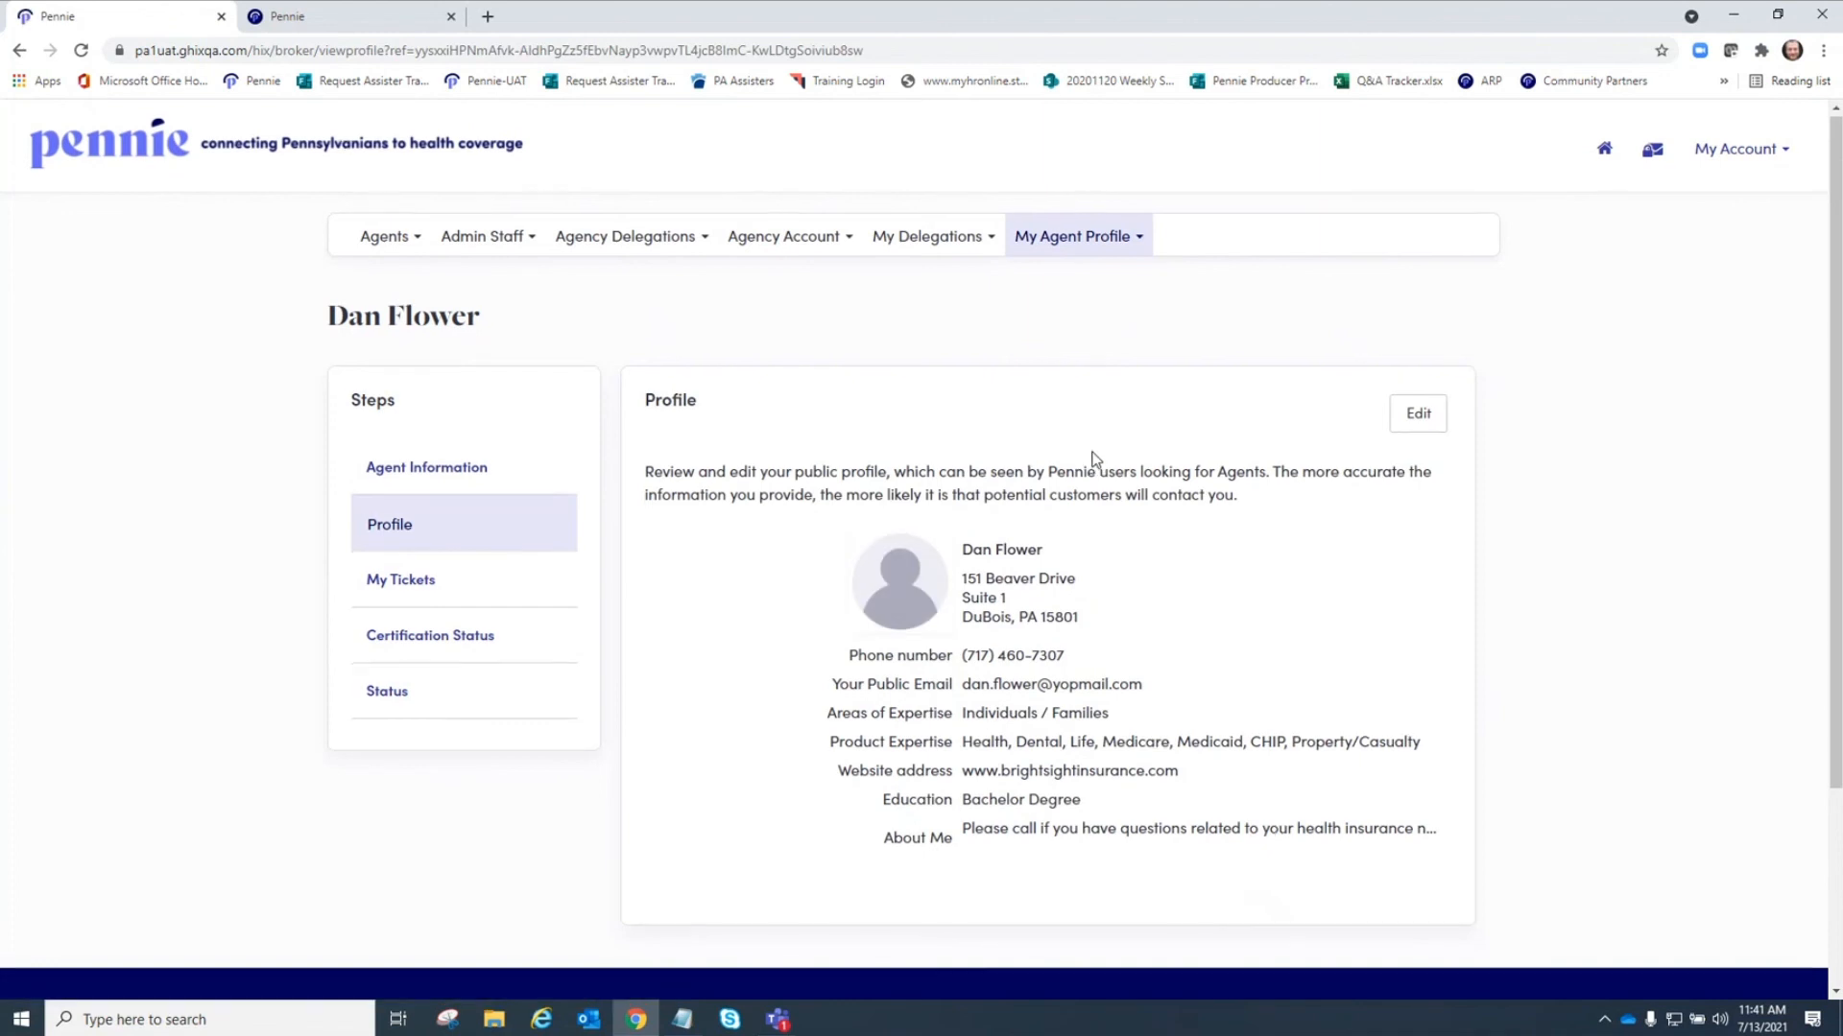
pyautogui.scroll(-3, 1089, 455)
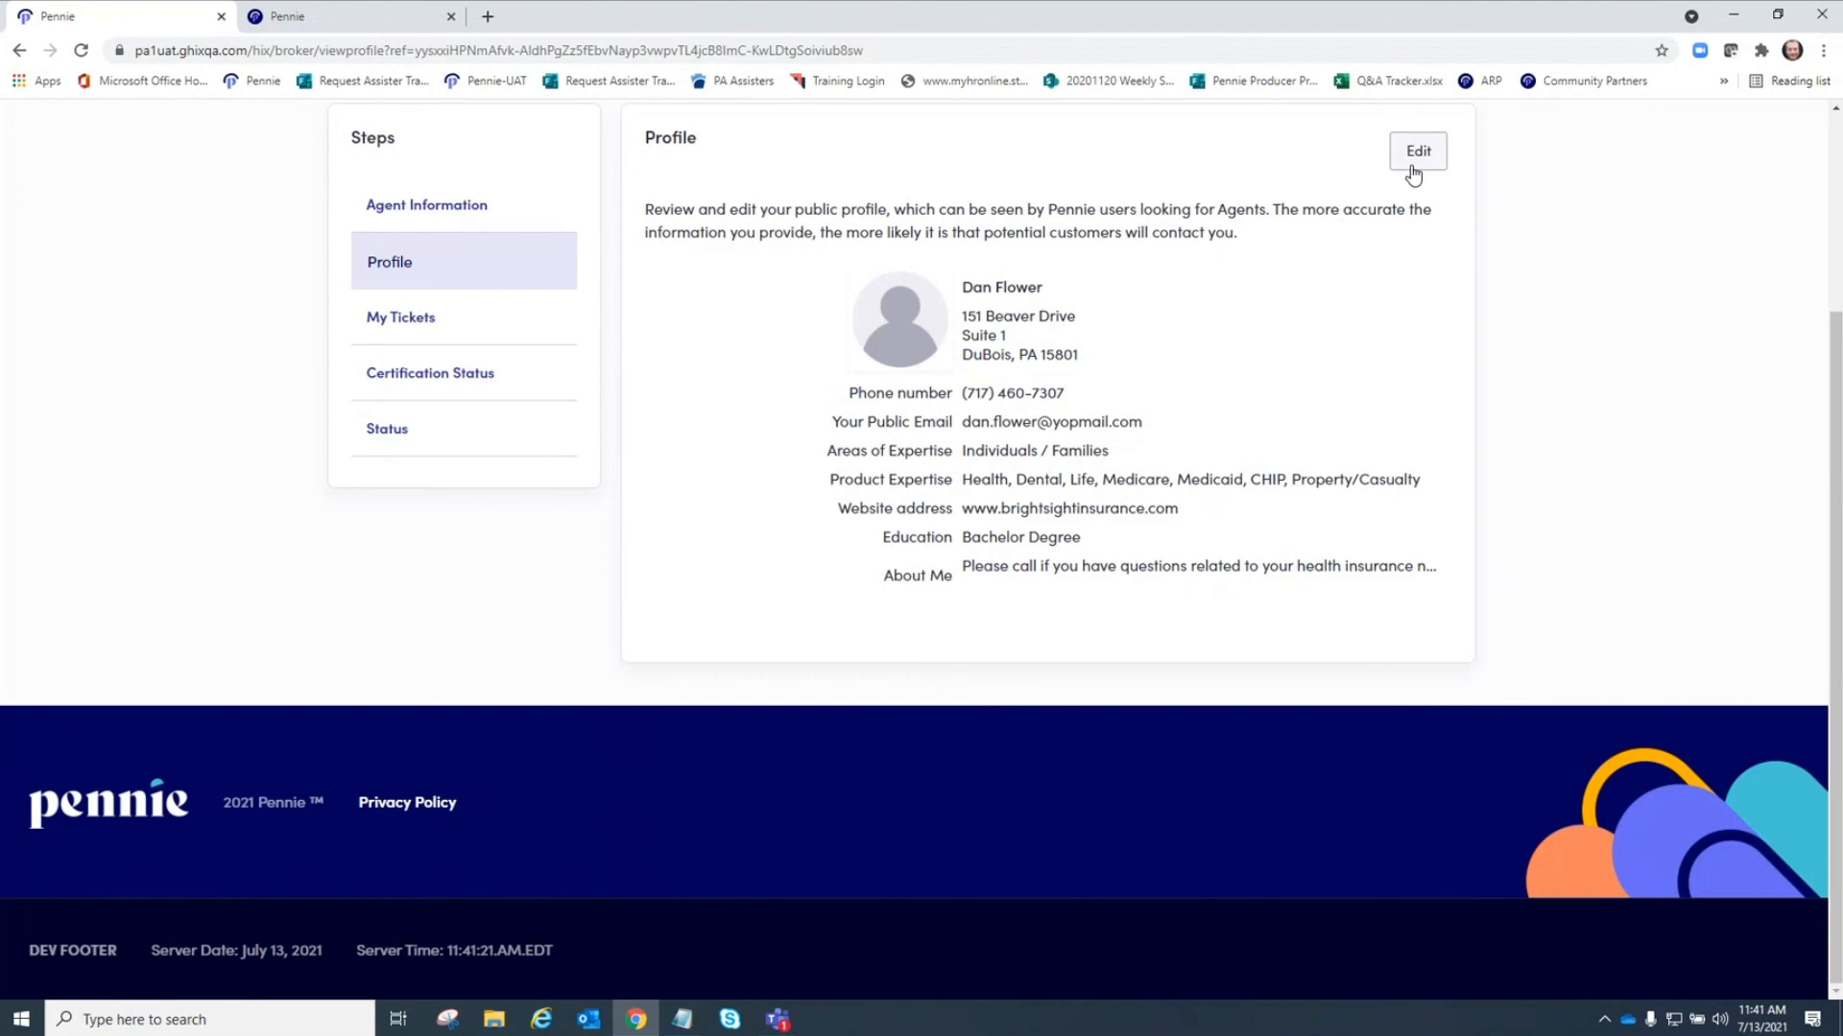
# View the agent's tickets, certification status and account status pages.
pyautogui.click(410, 321)
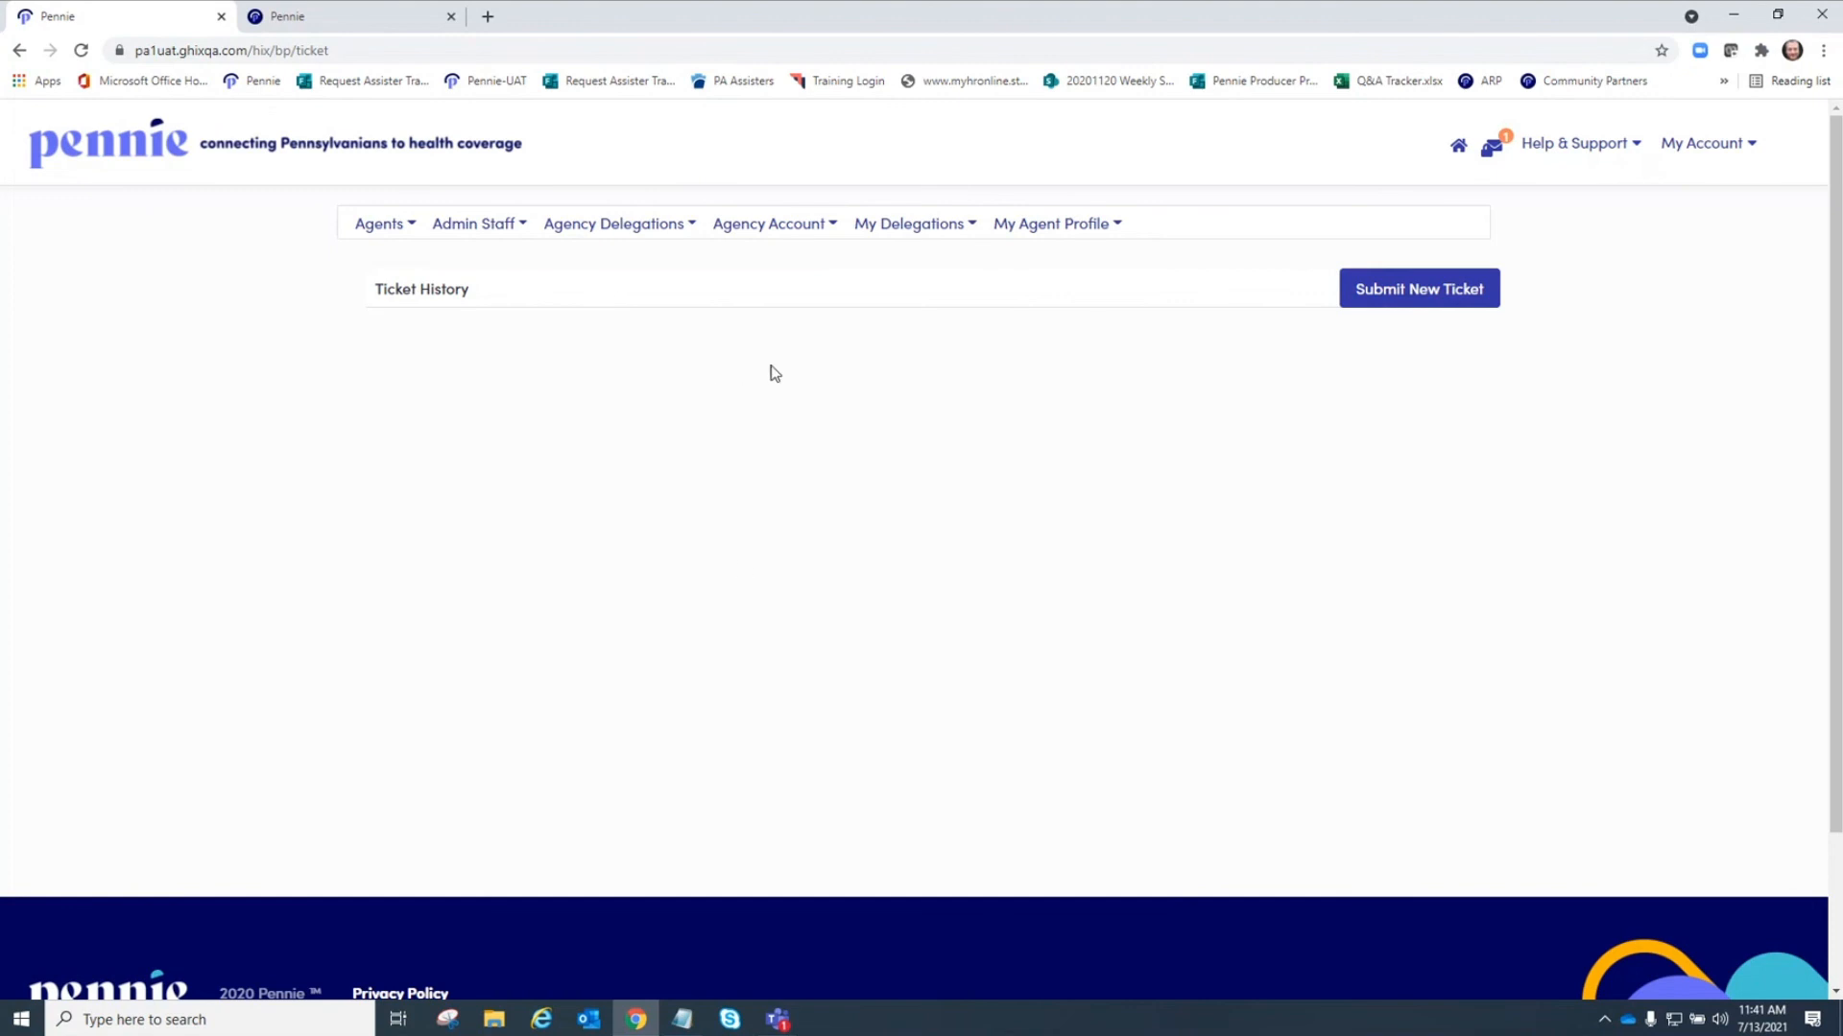
pyautogui.click(1125, 233)
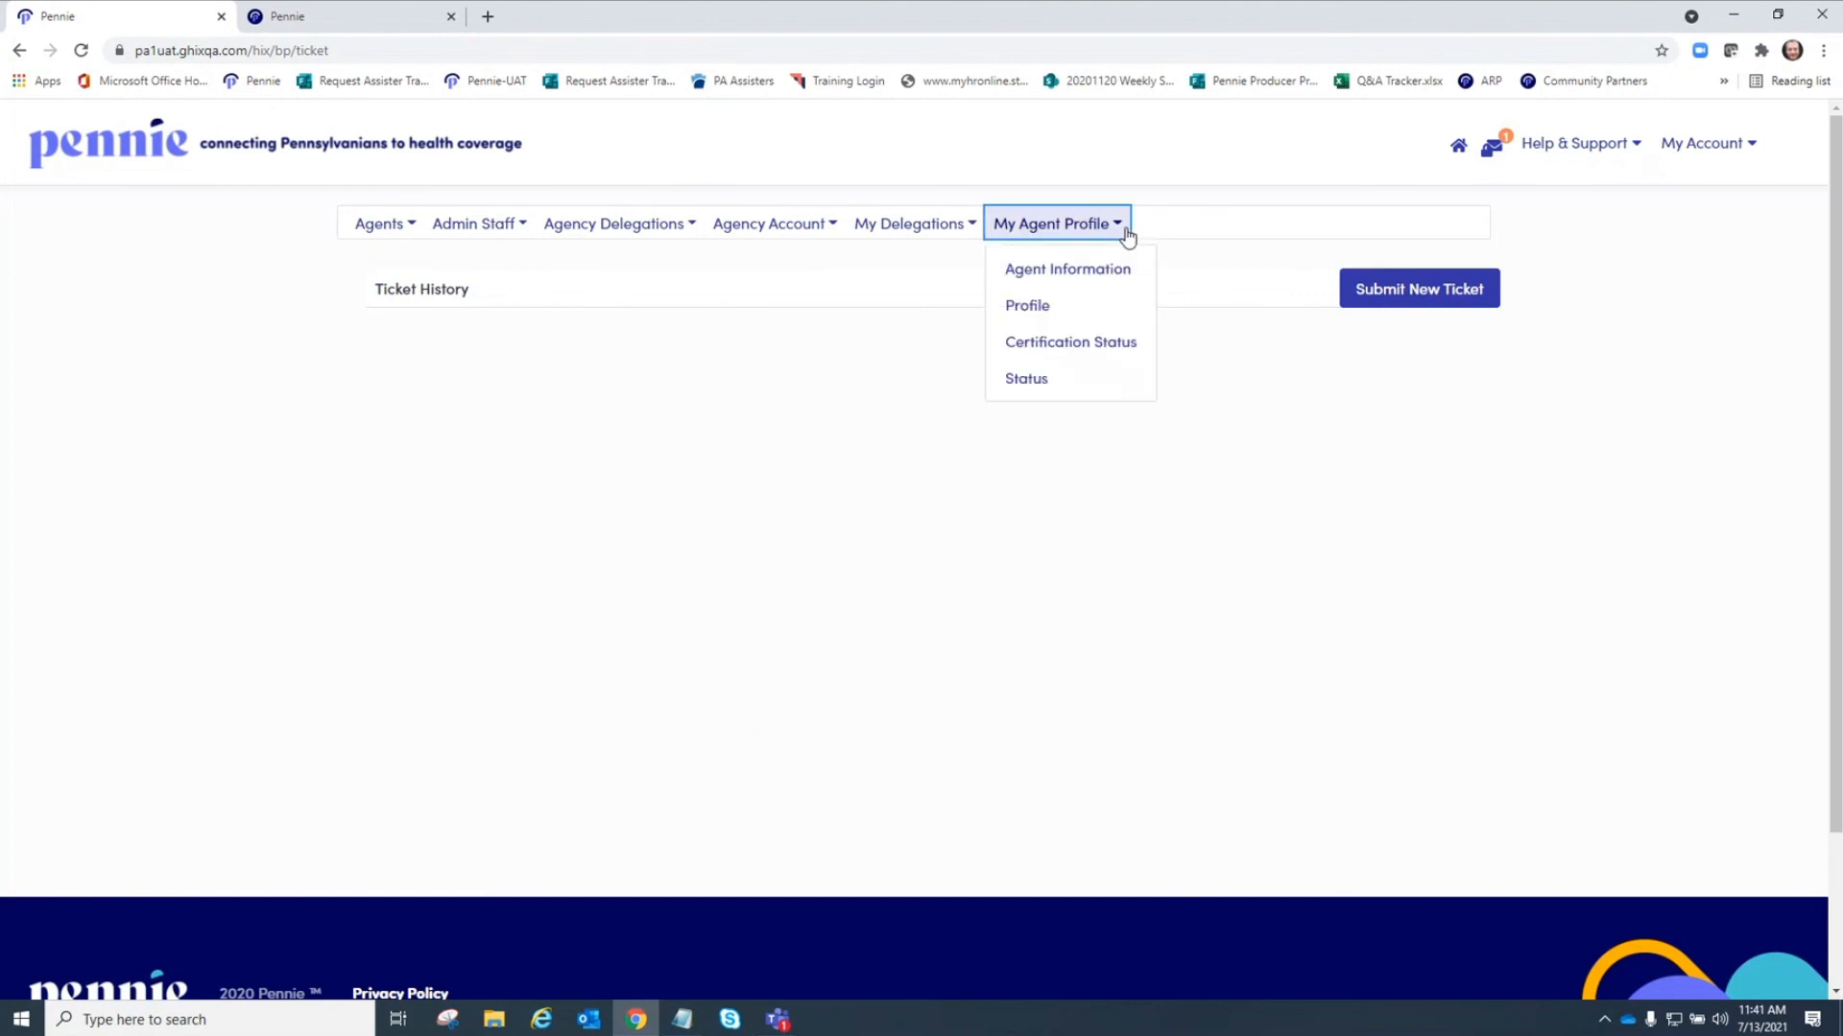
pyautogui.click(1057, 343)
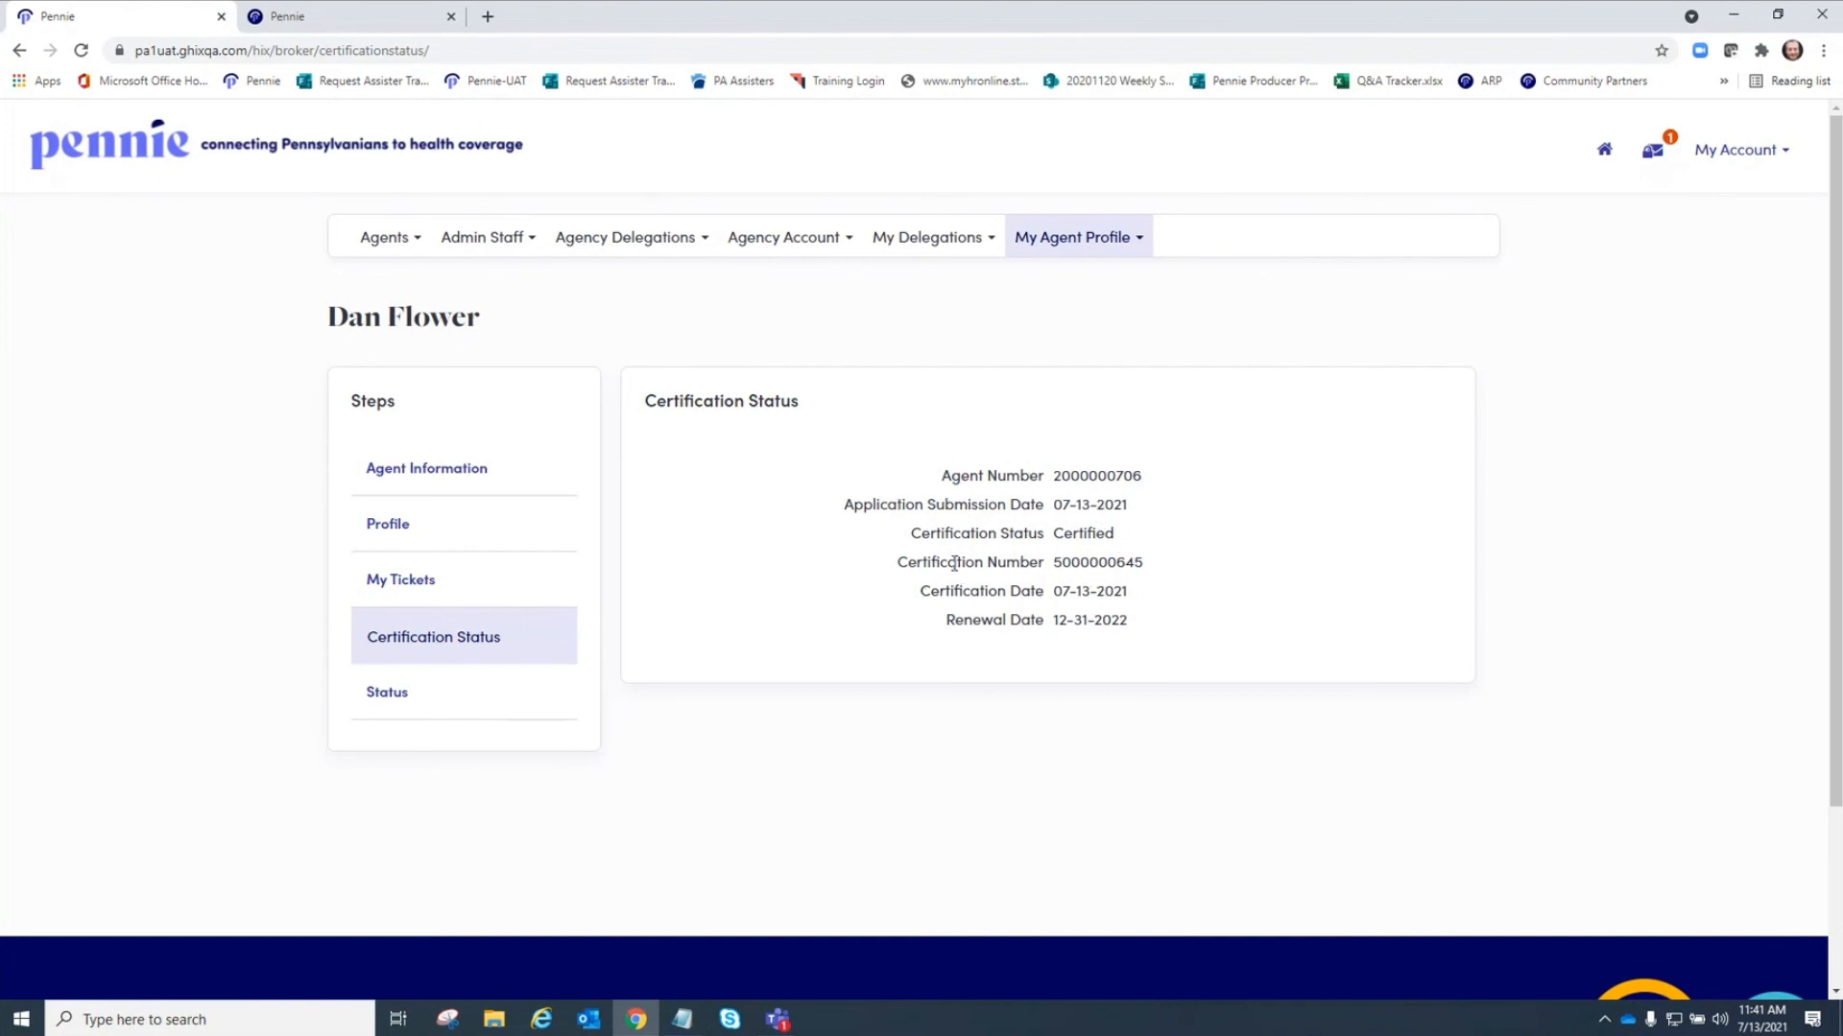
pyautogui.click(405, 697)
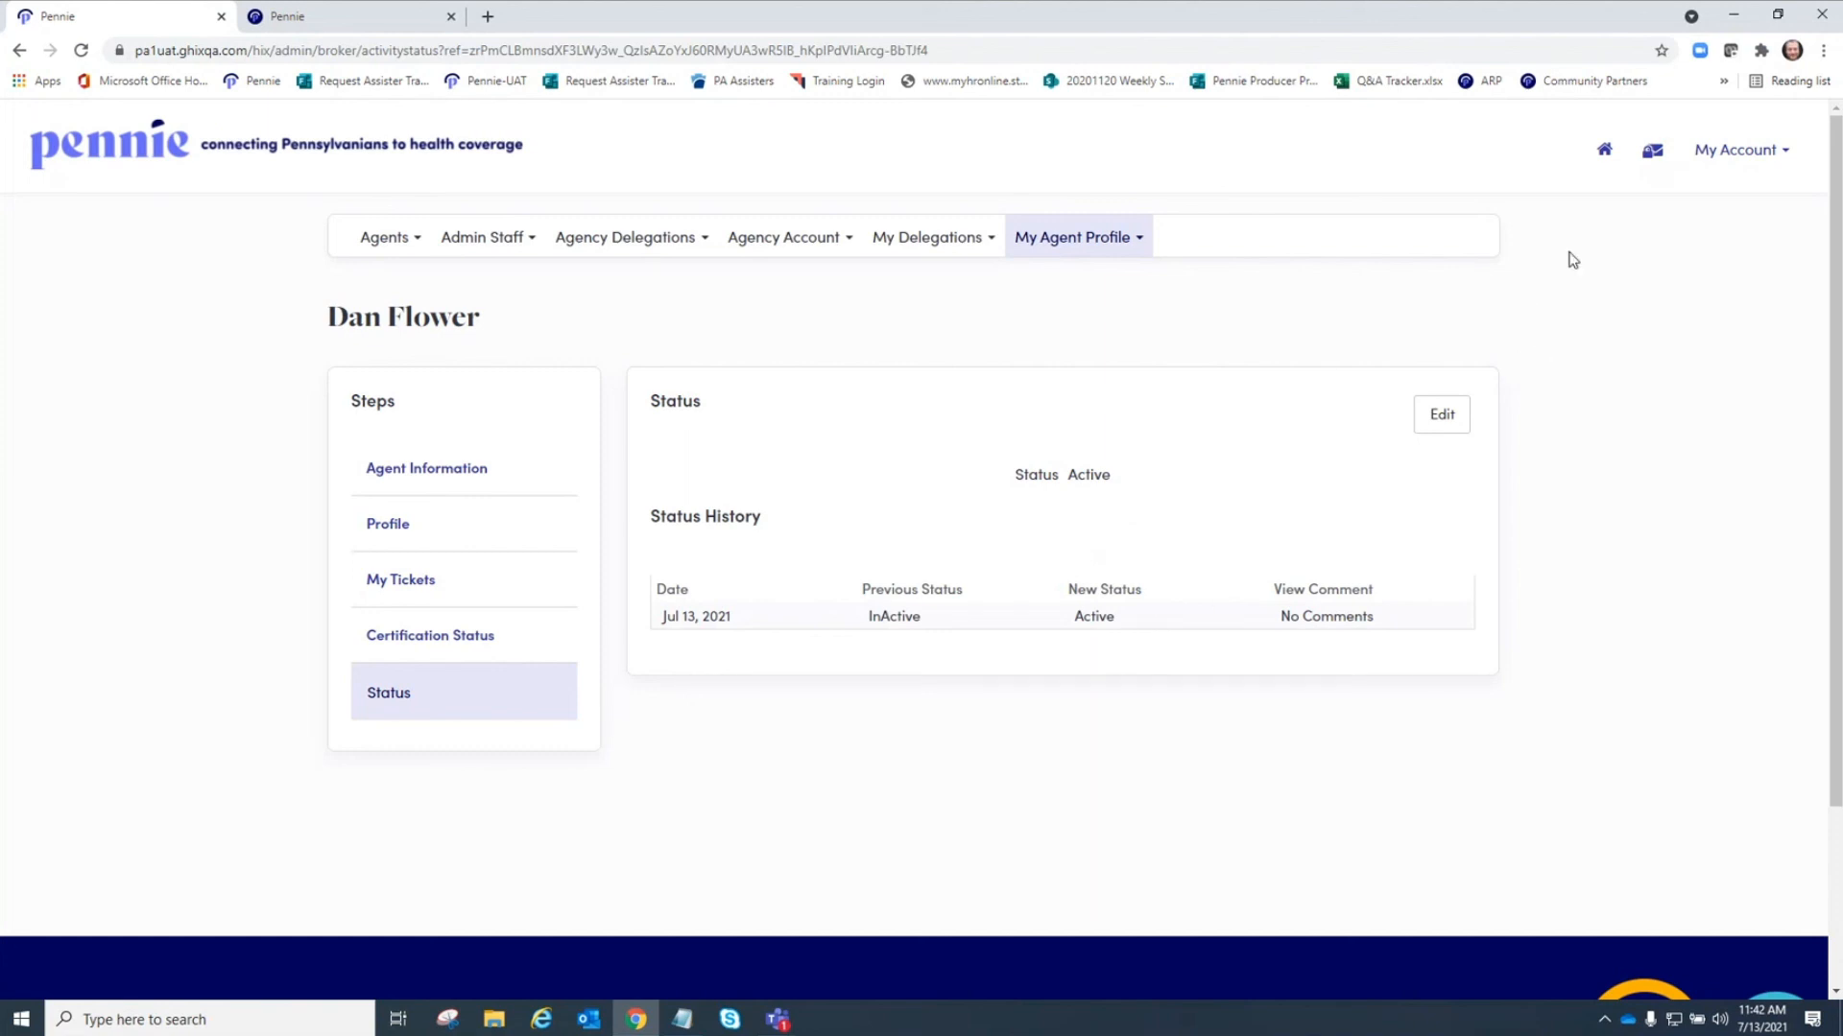
# Open the notifications inbox and read the broker status change message.
pyautogui.click(1602, 158)
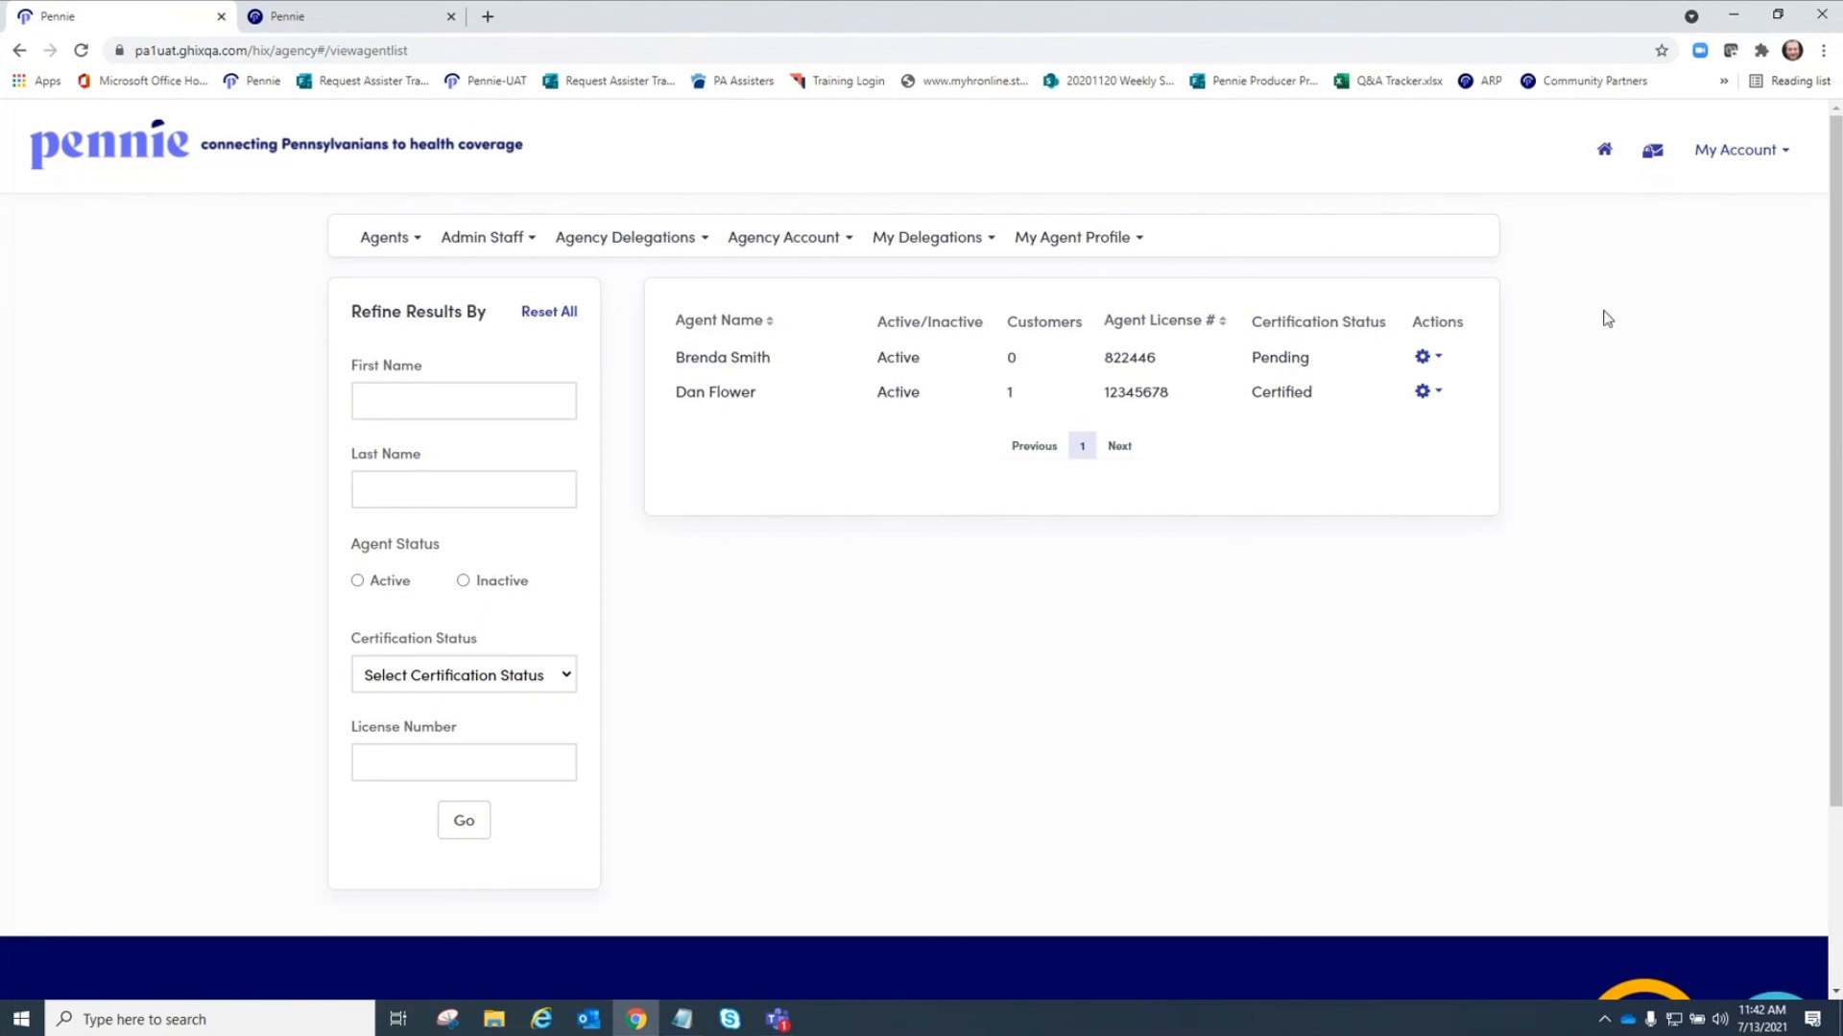
pyautogui.click(1657, 156)
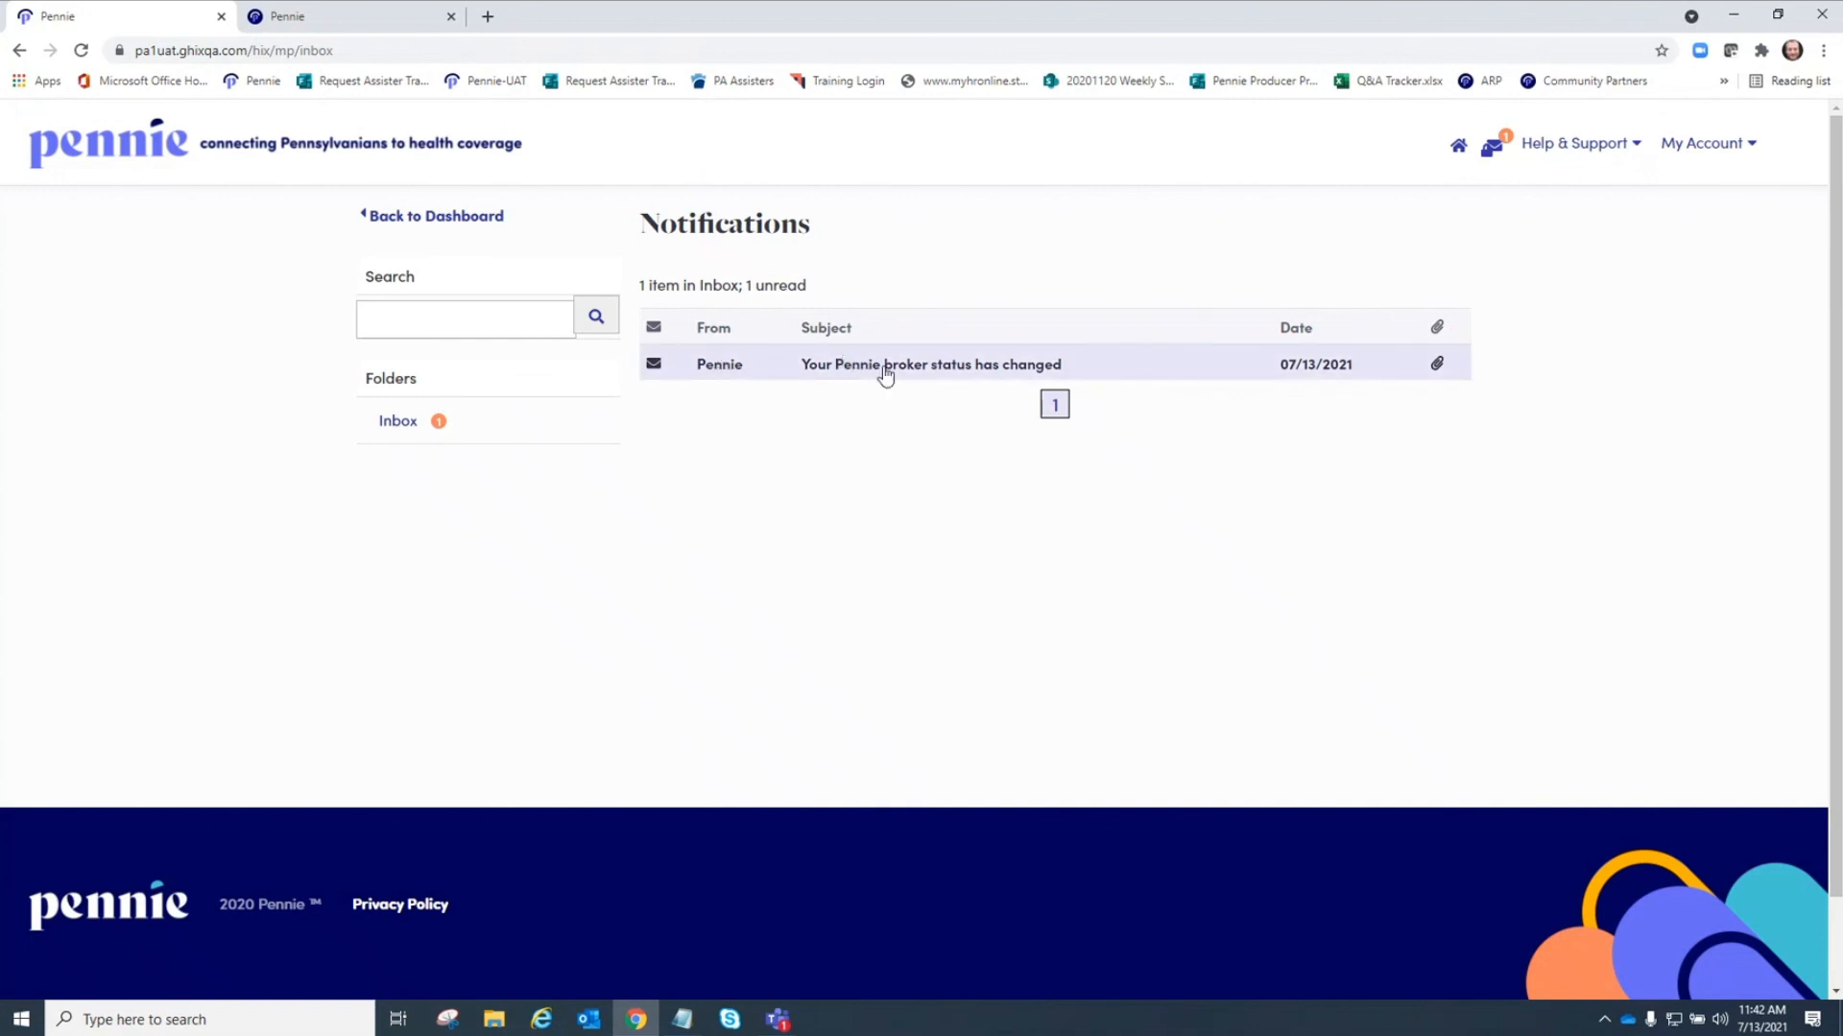
pyautogui.click(978, 374)
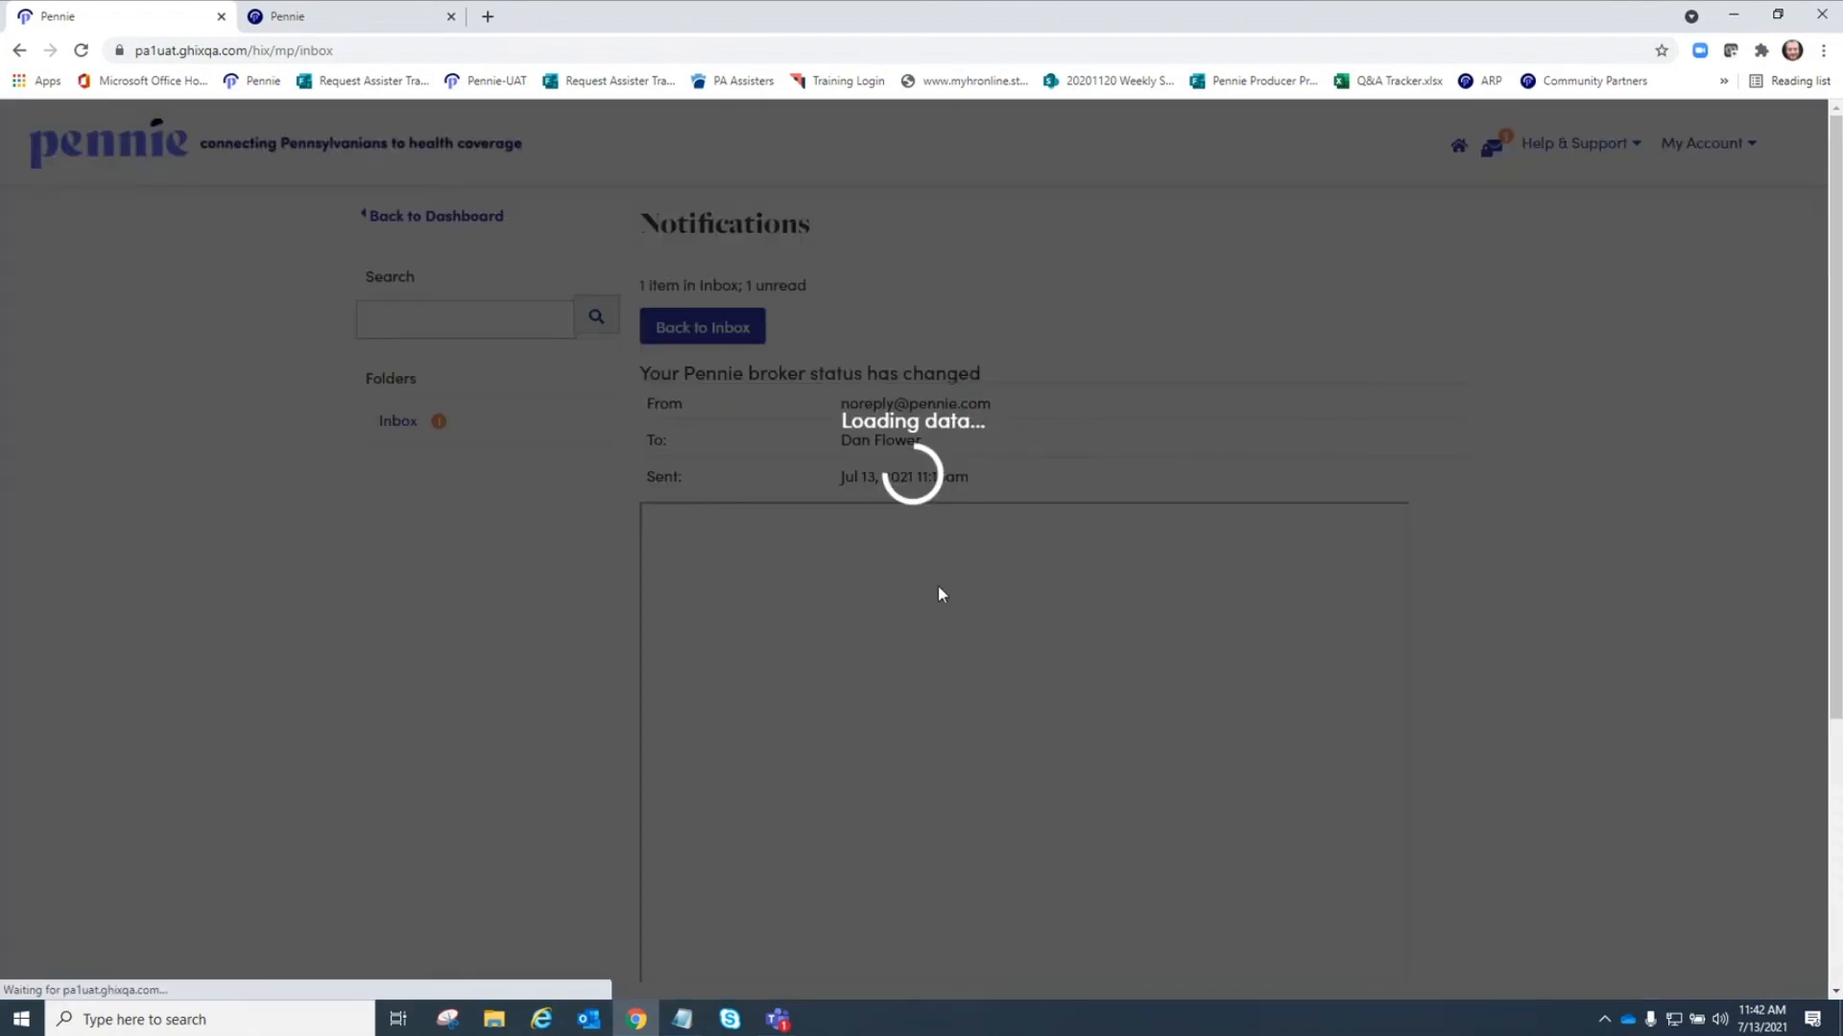
pyautogui.scroll(-3, 1608, 624)
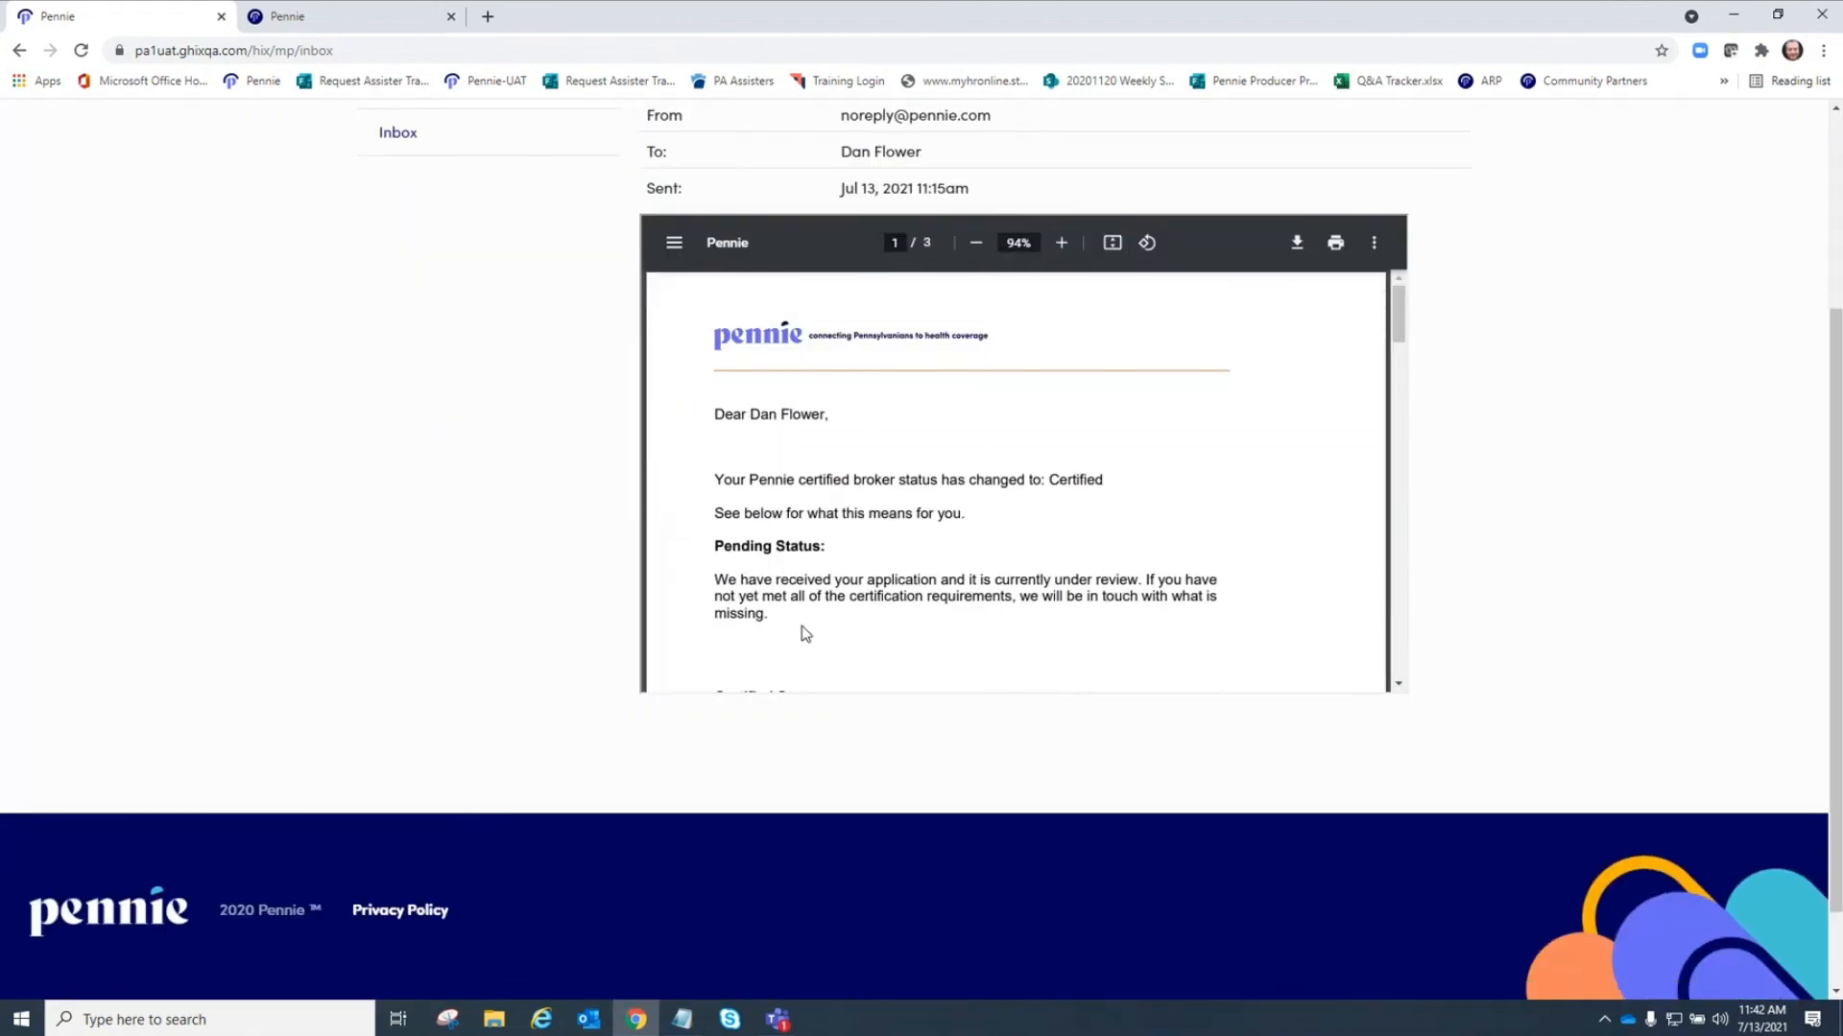
pyautogui.scroll(-5, 825, 604)
pyautogui.scroll(5, 838, 587)
pyautogui.scroll(3, 1535, 522)
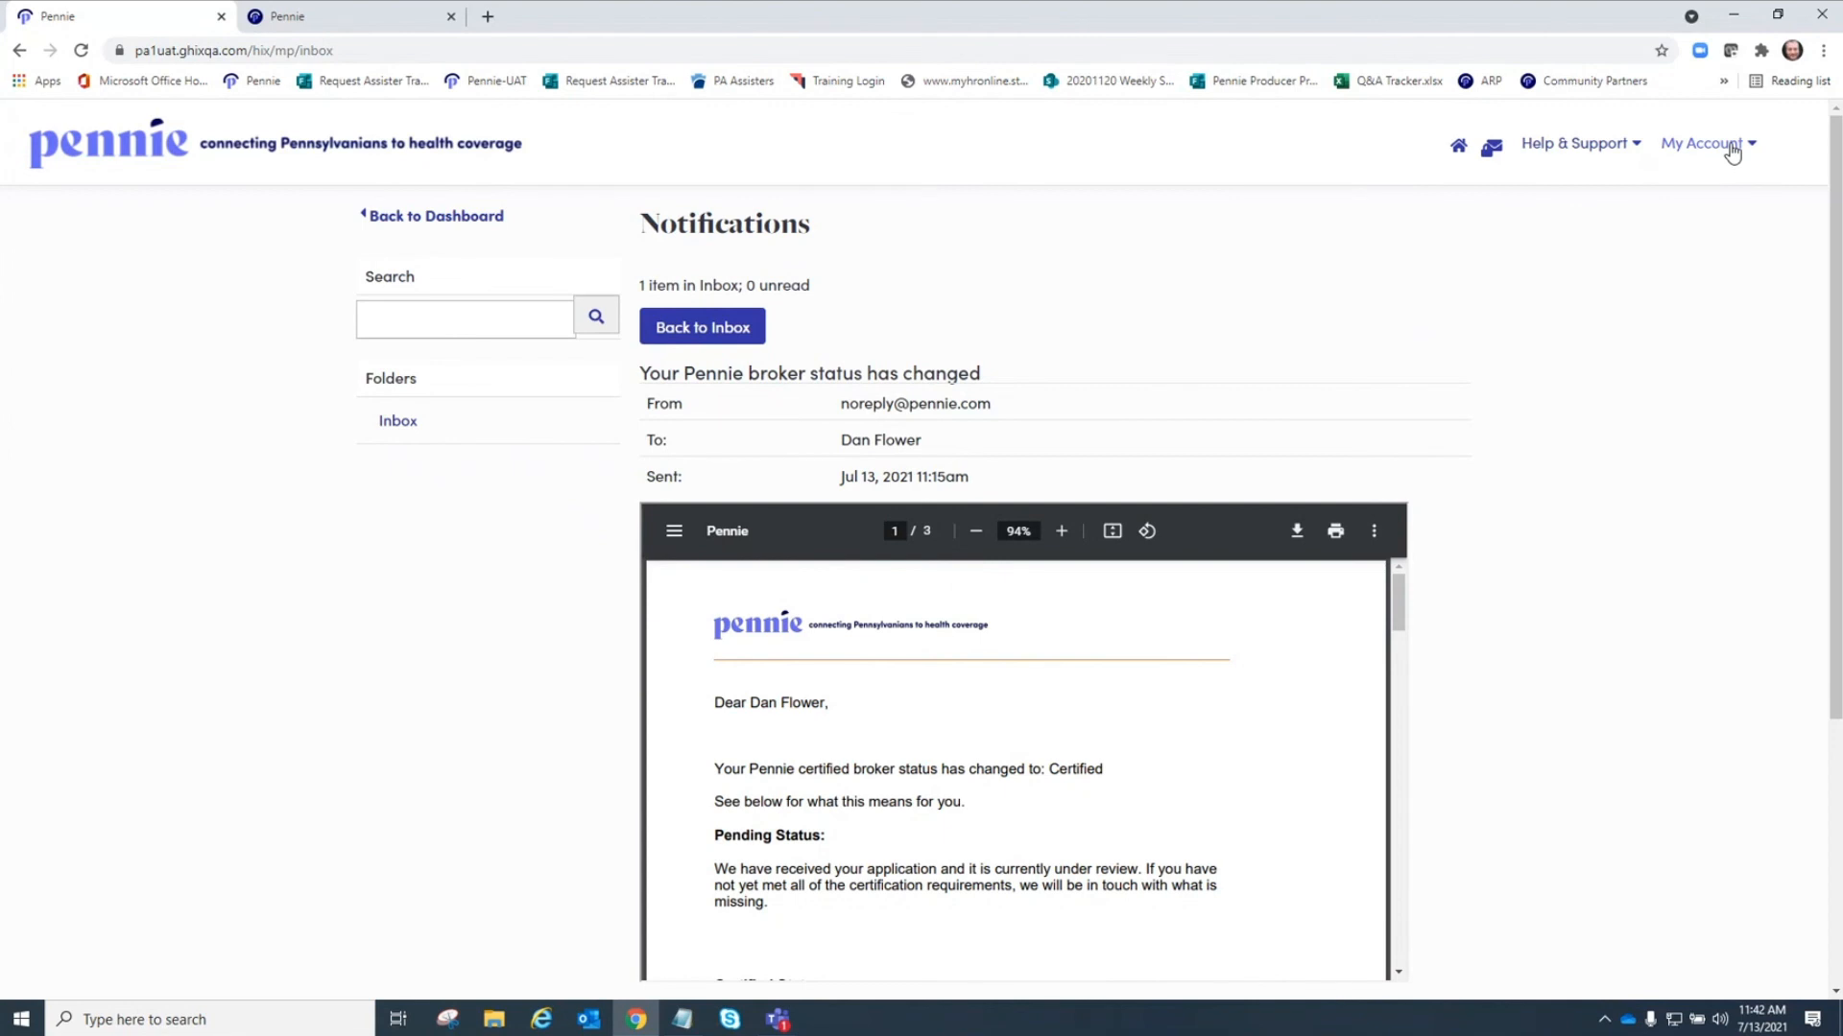
# Log out of the agent account and check the Help & Support options on the public home page.
pyautogui.click(1458, 146)
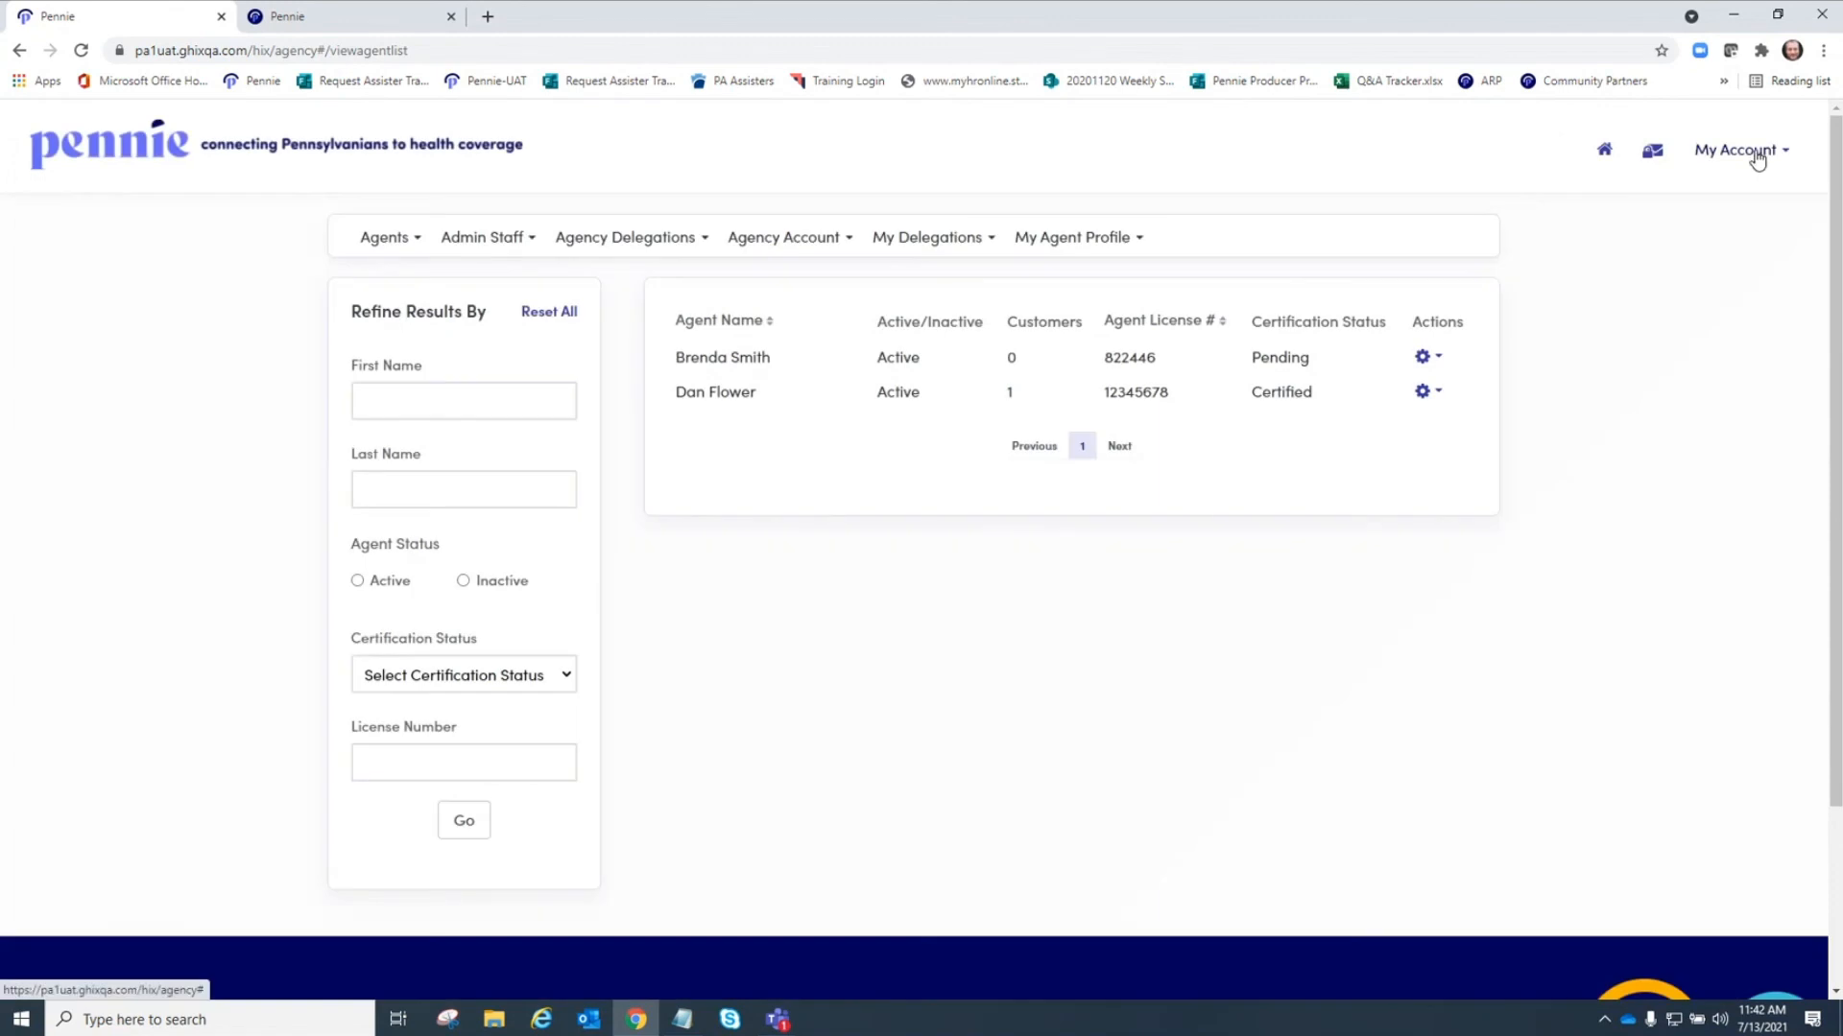
pyautogui.click(1757, 160)
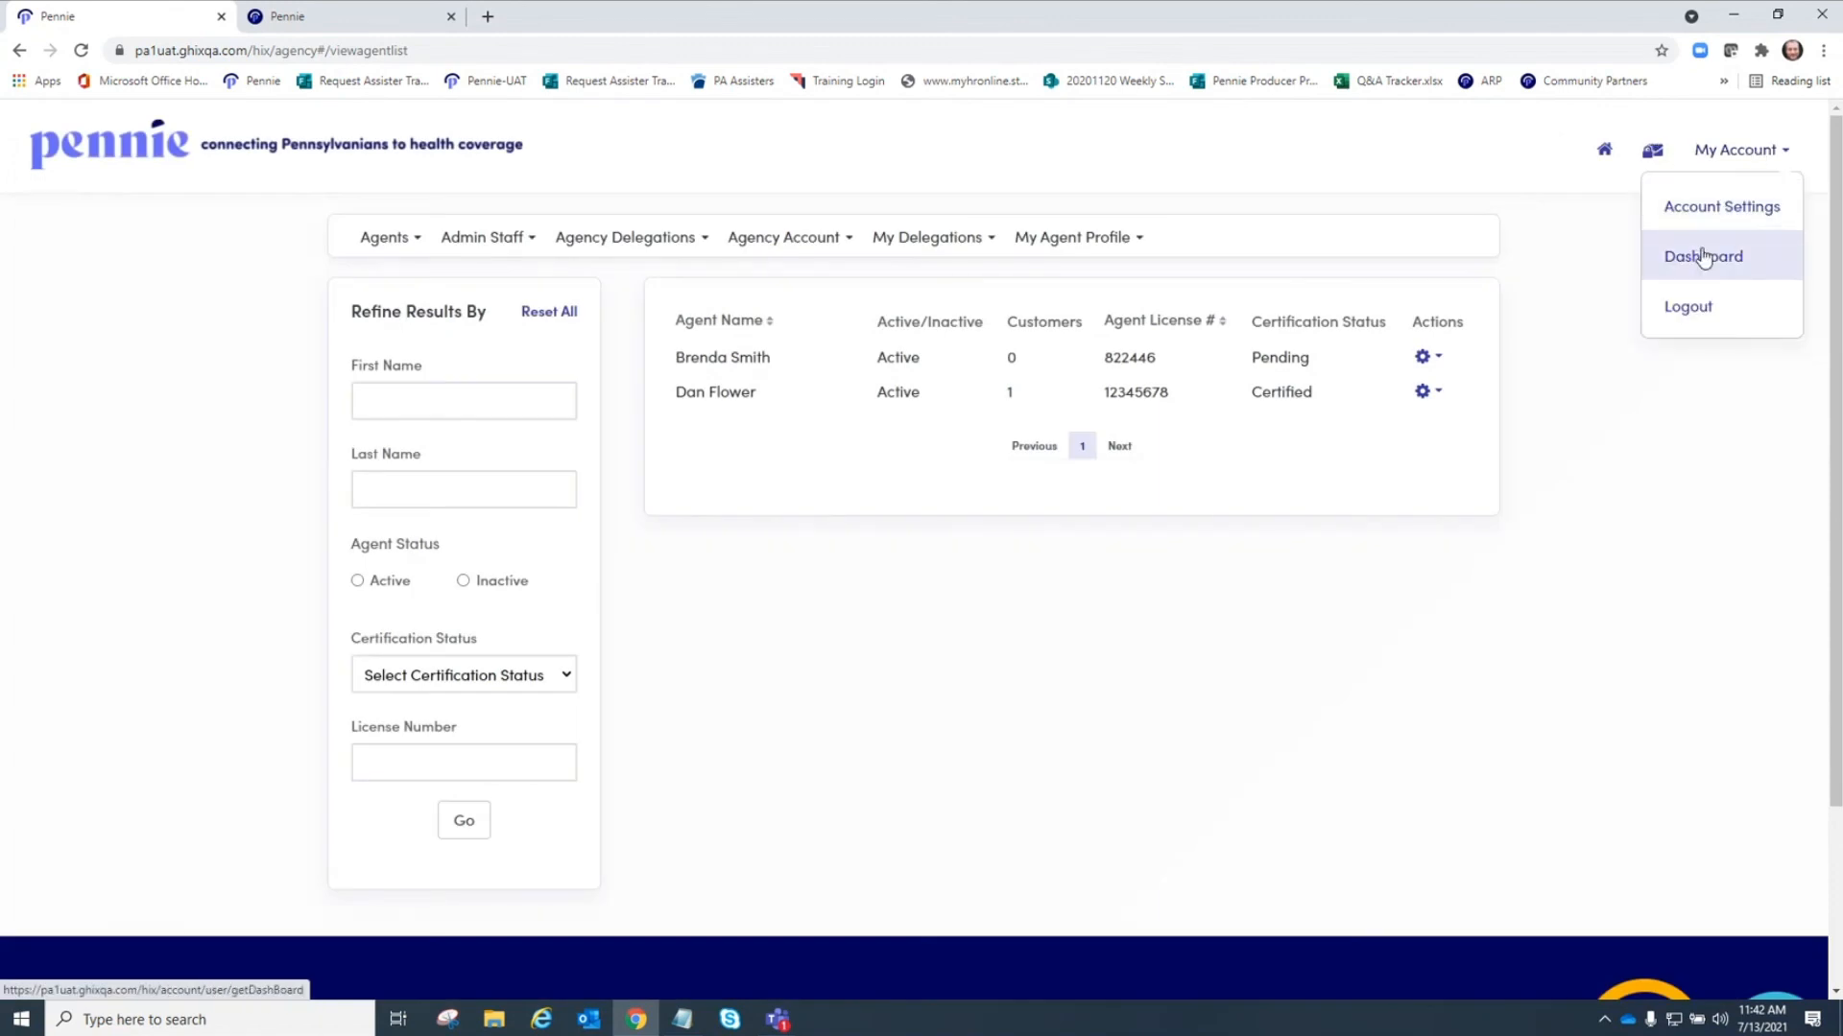
pyautogui.click(1687, 309)
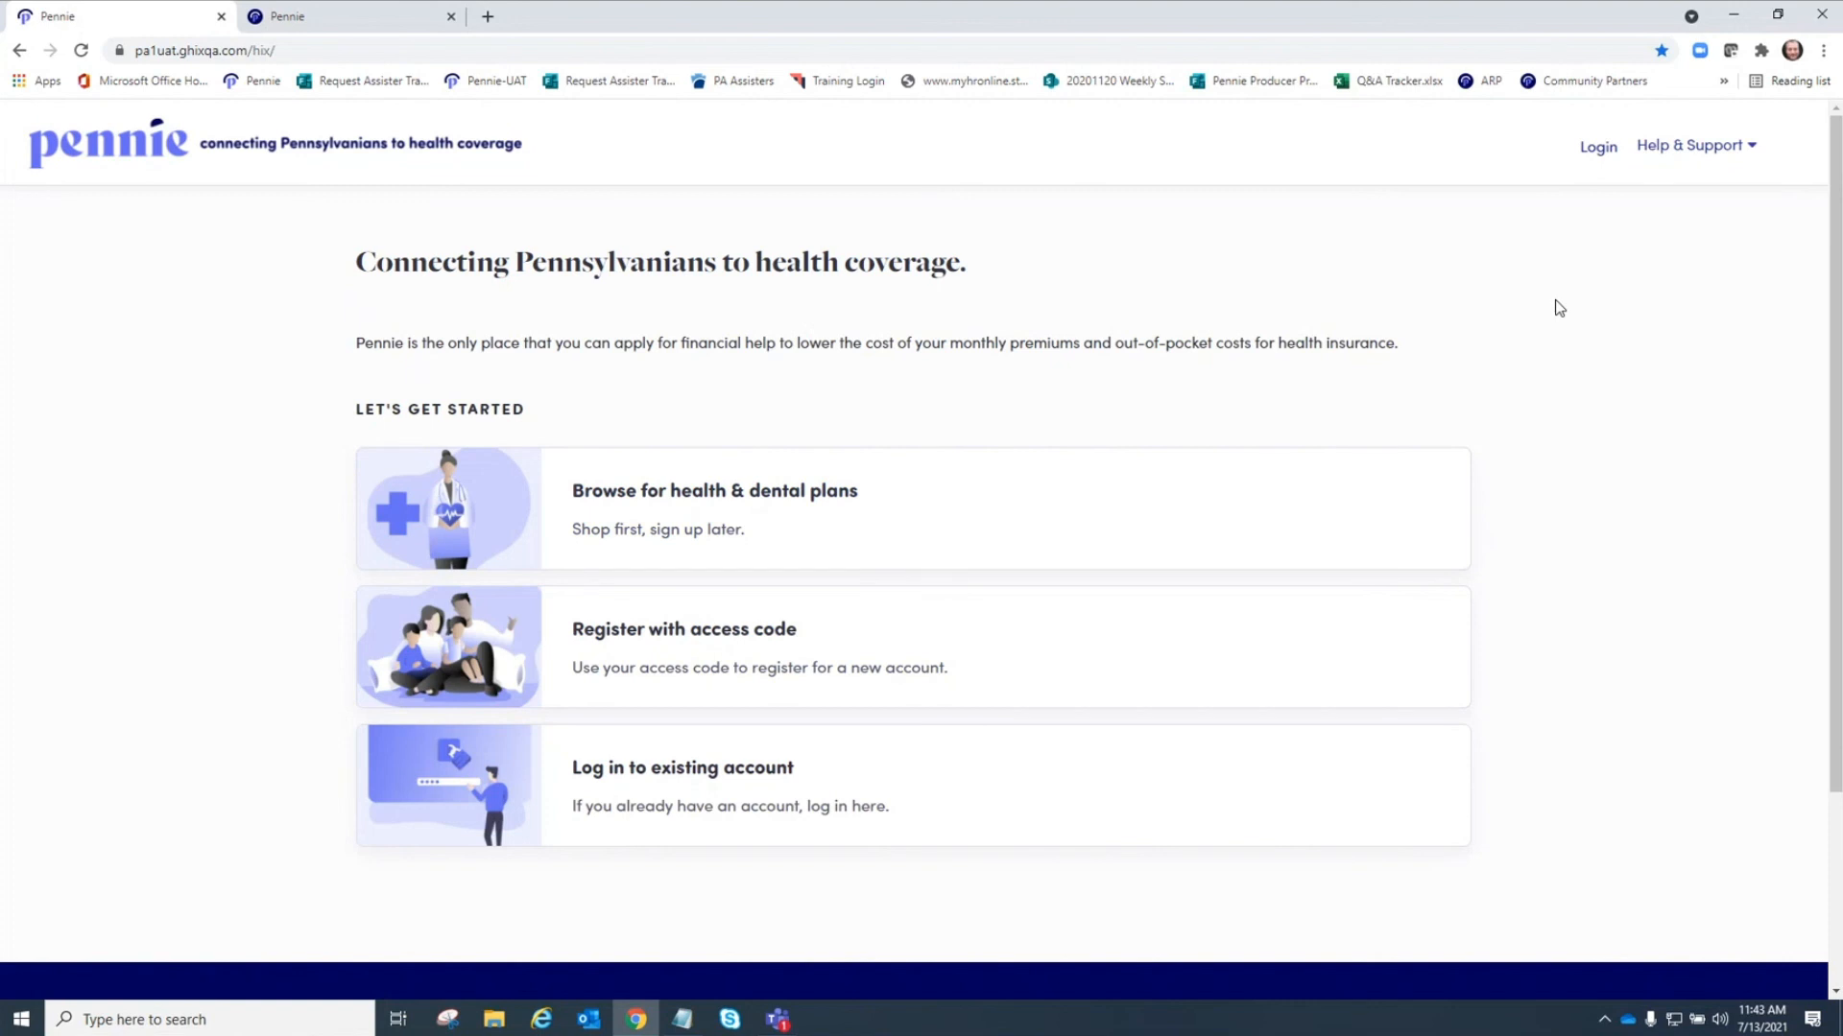
pyautogui.click(1748, 151)
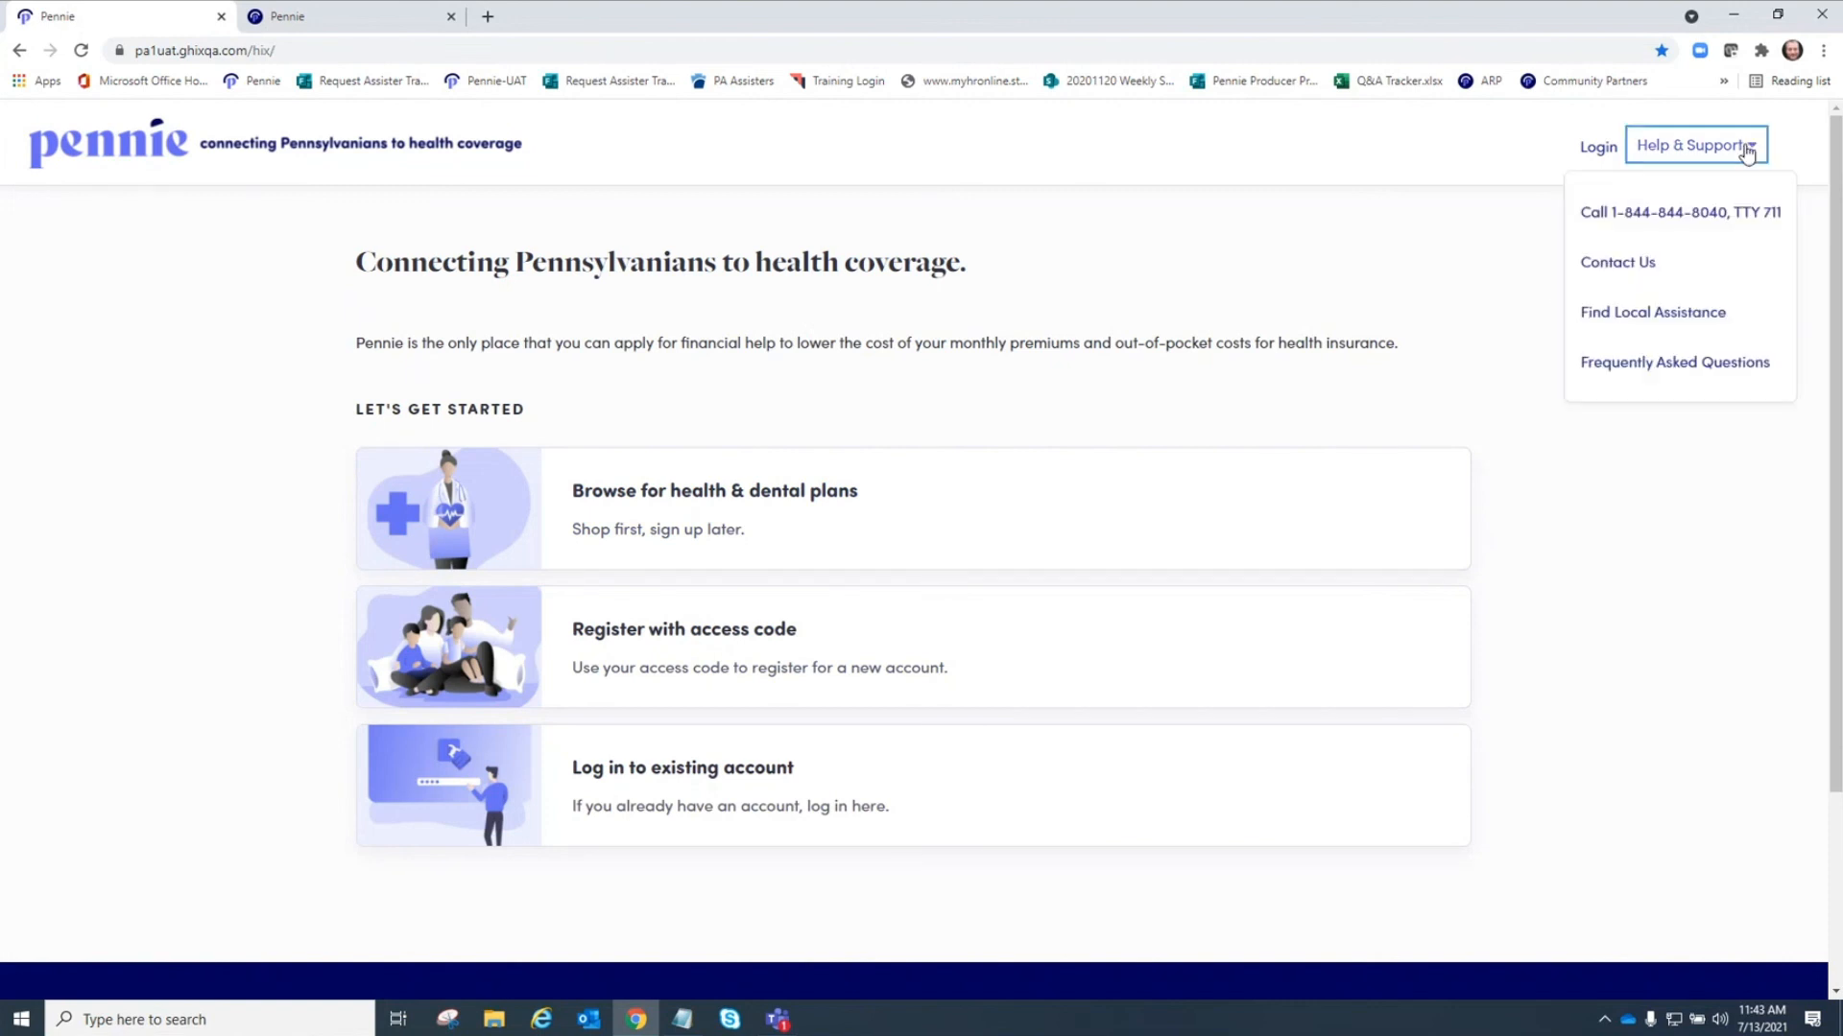
pyautogui.click(1481, 286)
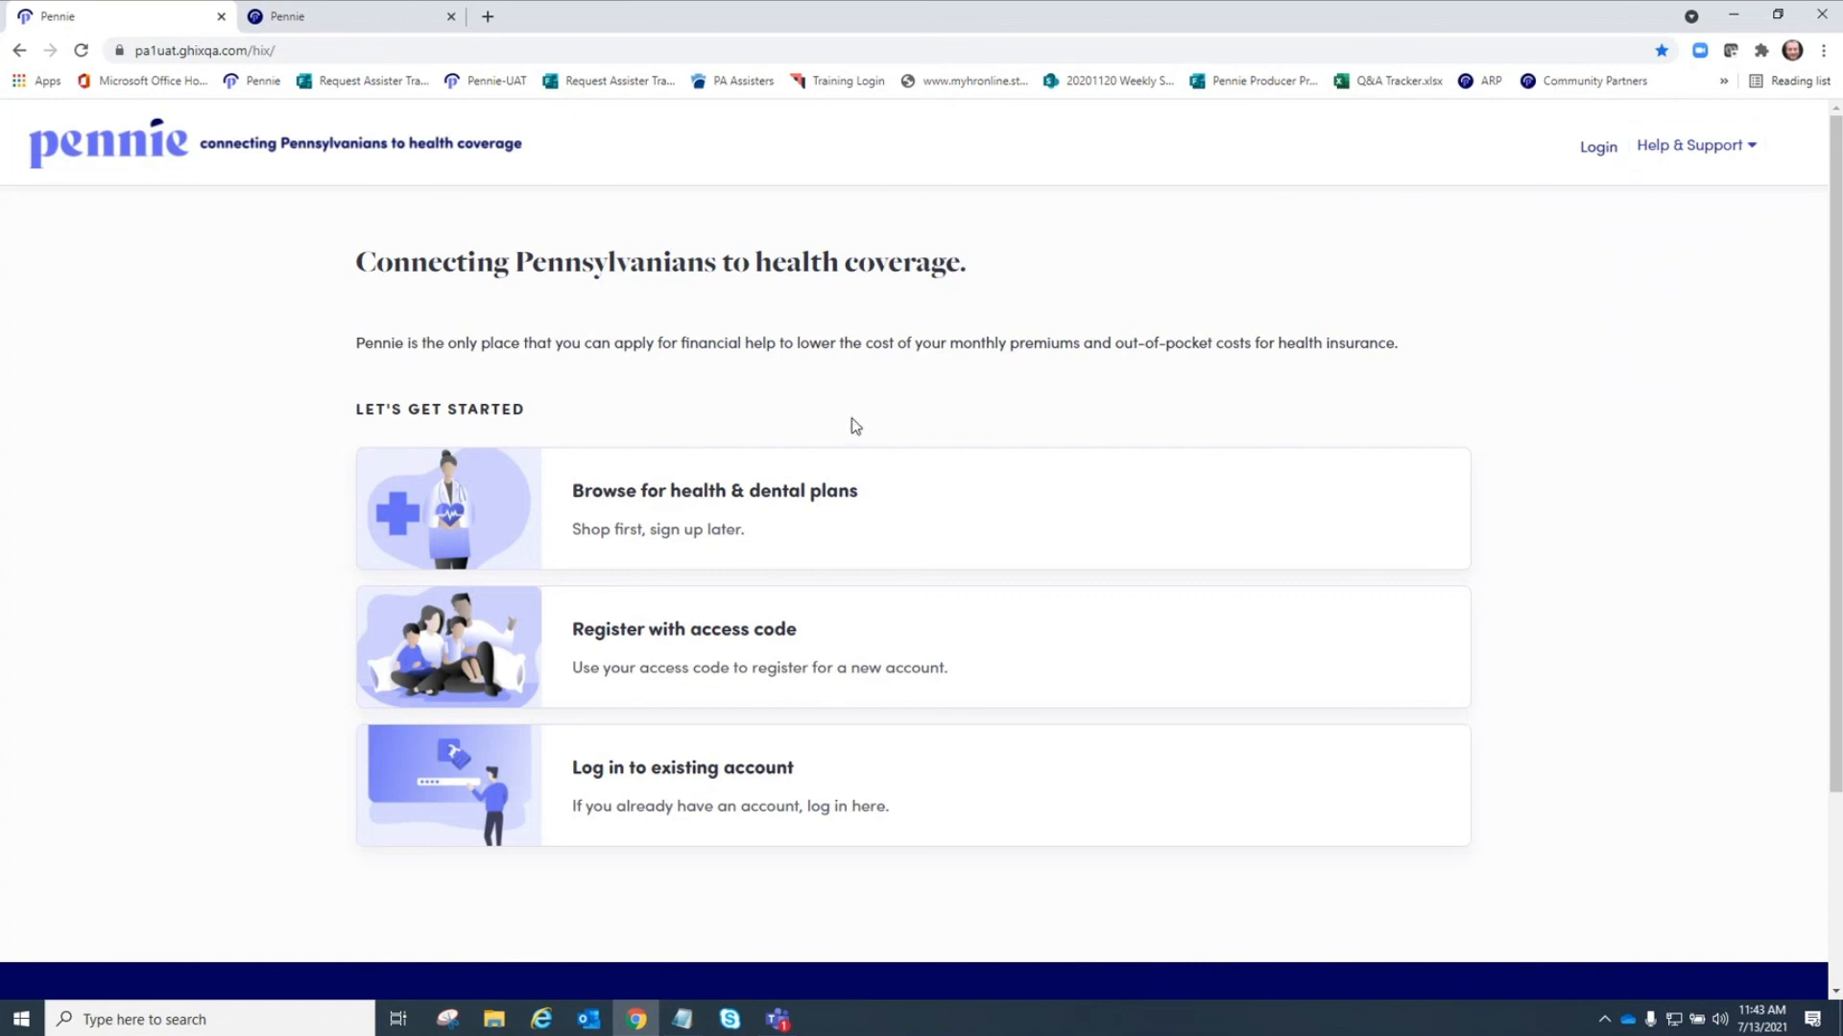